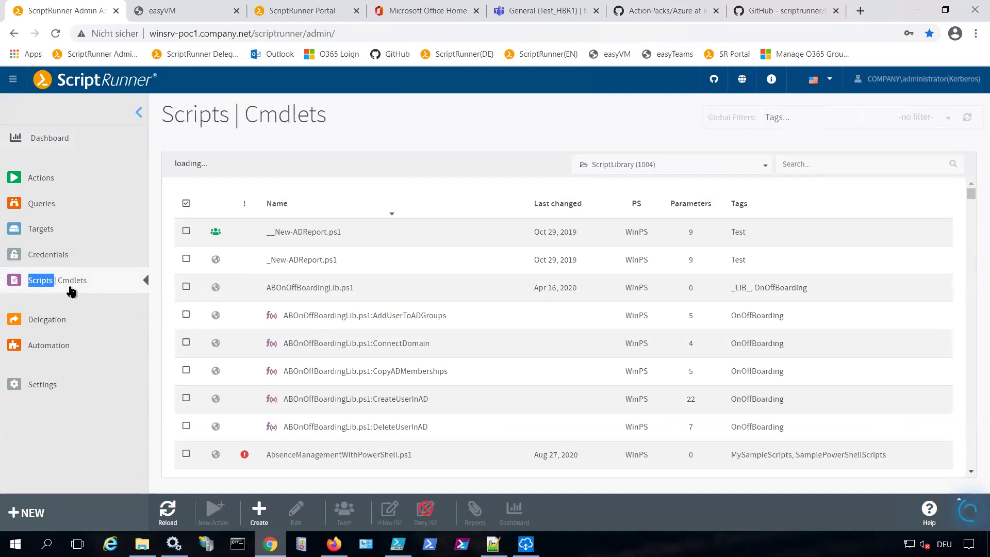
Reload the library script list, then go to the scriptrunner organisation page on GitHub
click(54, 282)
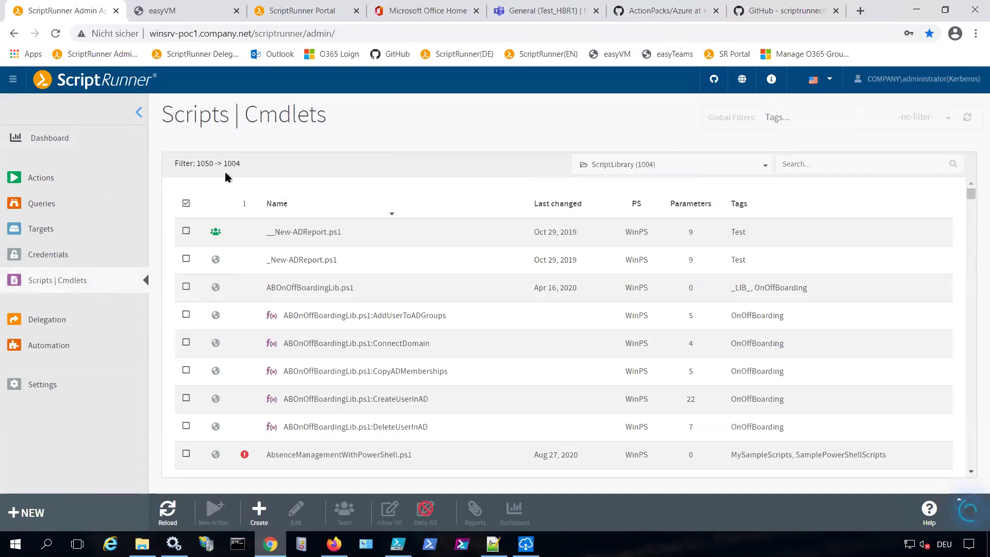
drag(206, 167, 221, 168)
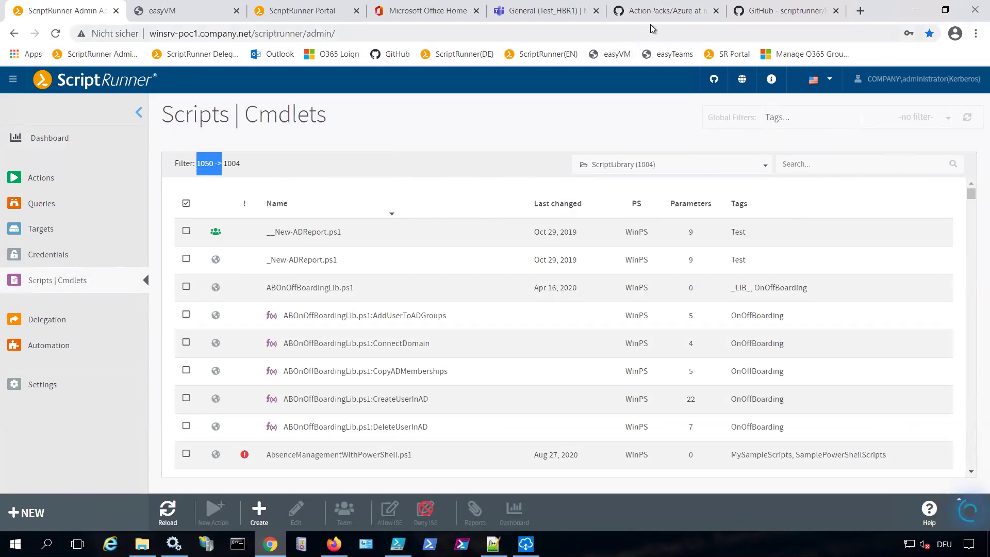
click(784, 11)
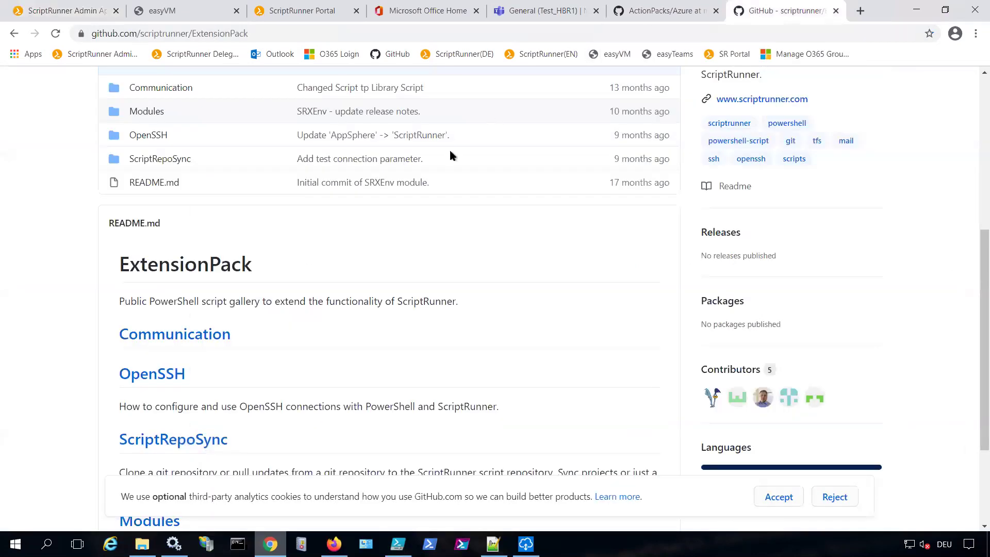
scroll(352, 347, up, 4)
click(72, 135)
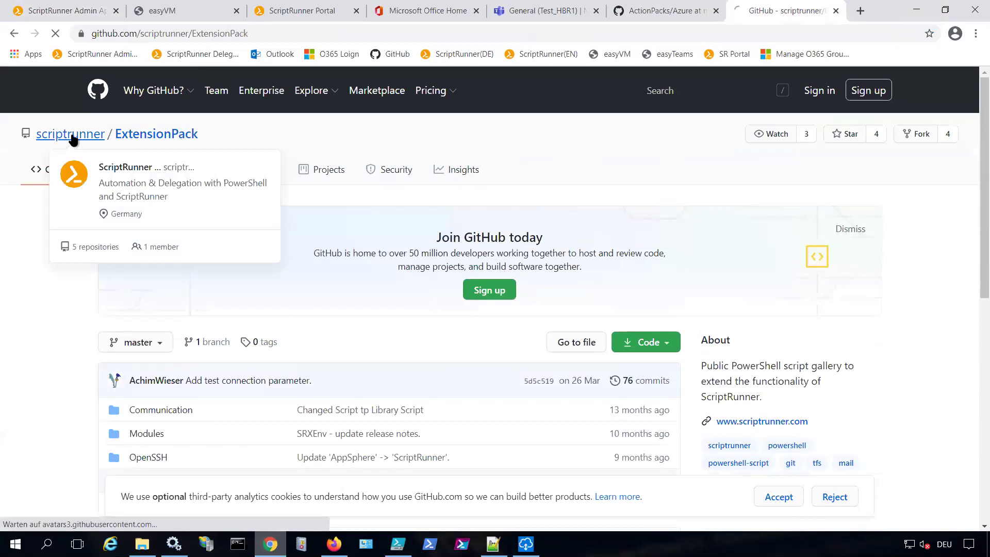
Open New-MSTTeam.ps1 in the ActionPacks repository under O365 / MS-Teams / Teams
click(206, 437)
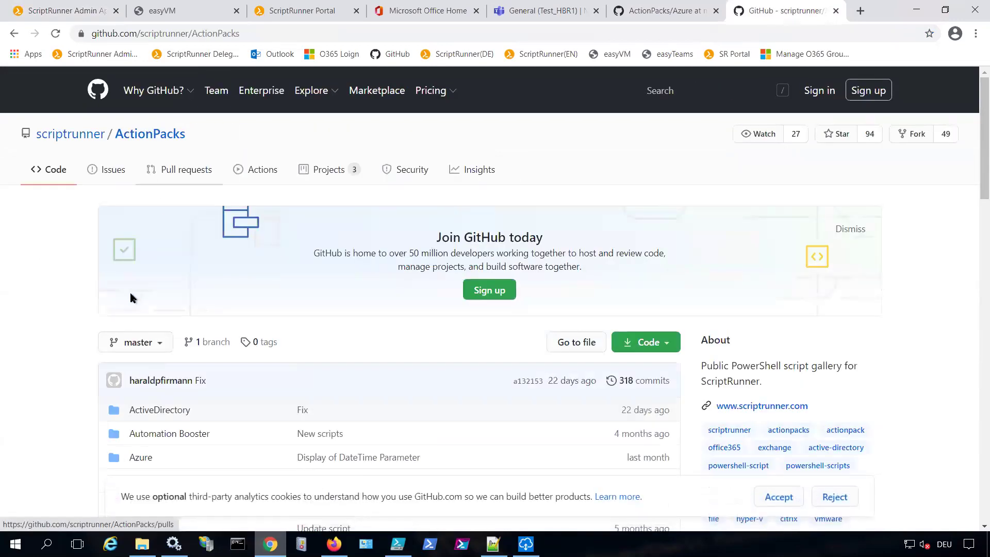
scroll(124, 293, down, 5)
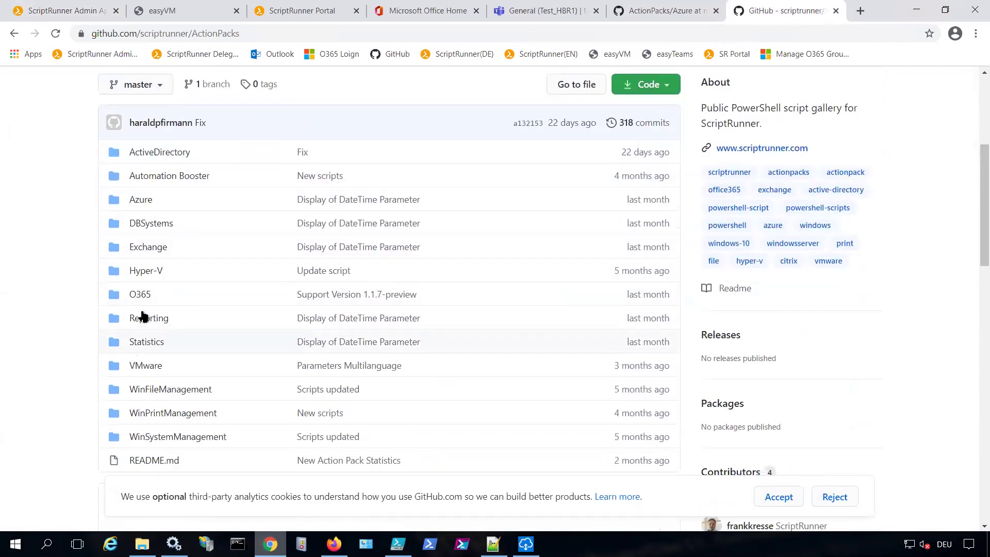
click(141, 292)
scroll(142, 291, down, 3)
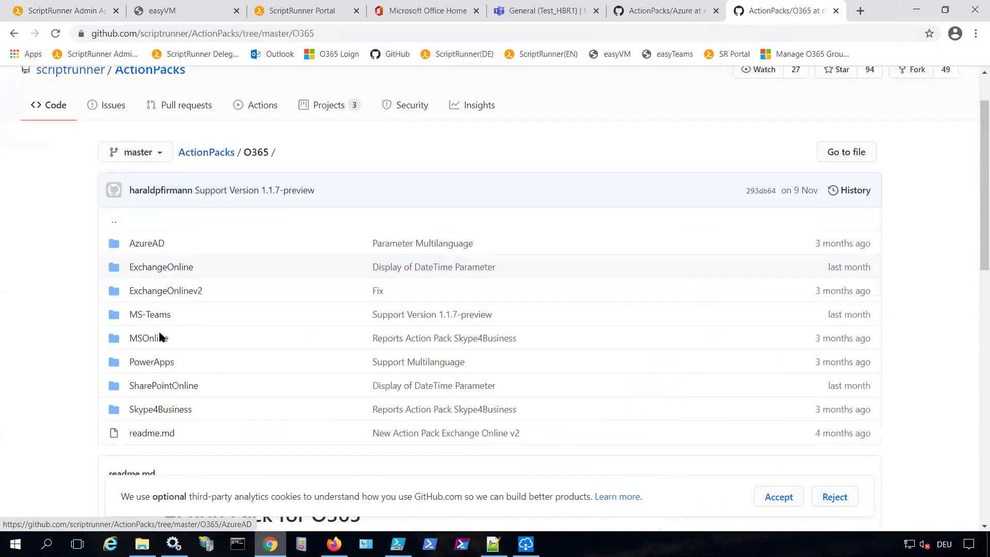
click(148, 252)
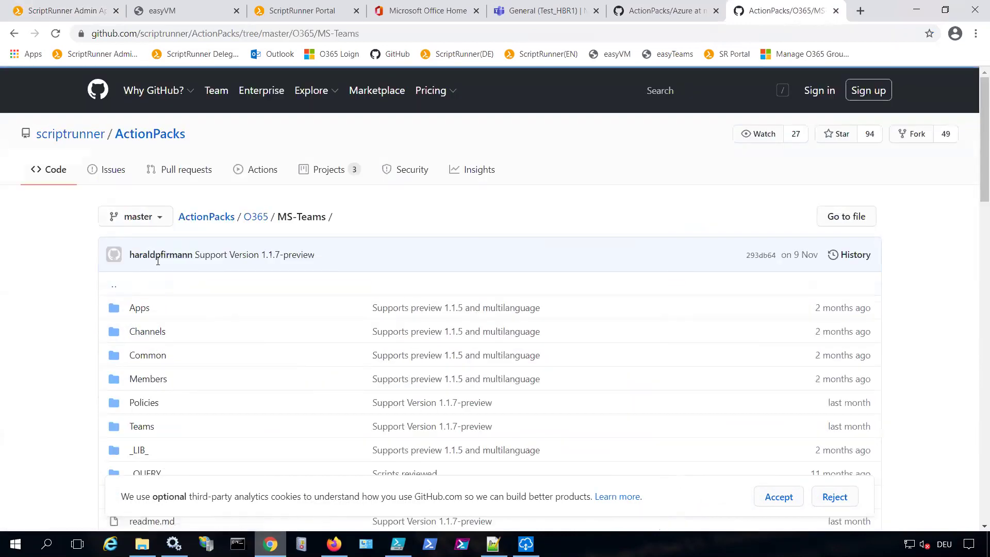
scroll(200, 318, down, 1)
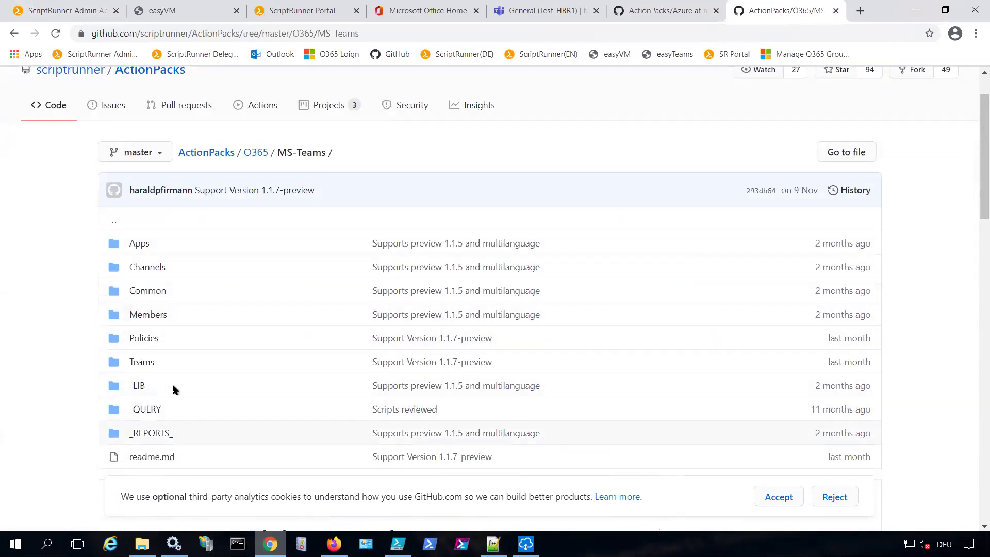
click(143, 363)
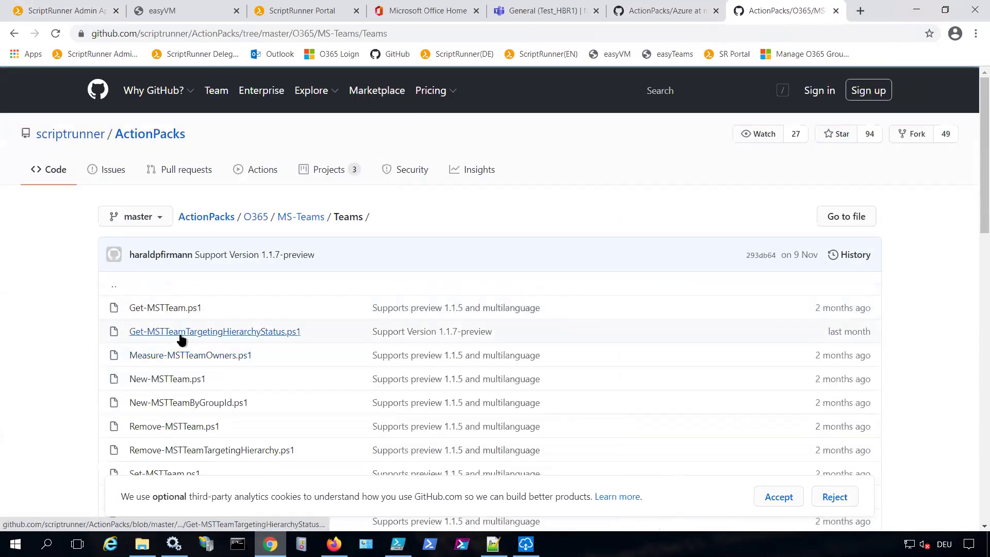
click(175, 380)
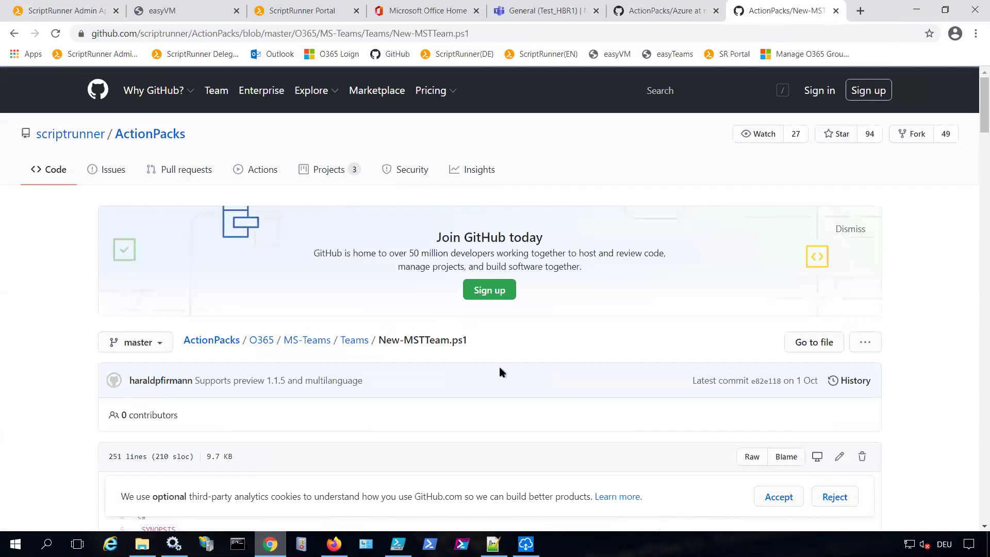
scroll(499, 366, down, 5)
scroll(484, 336, down, 1)
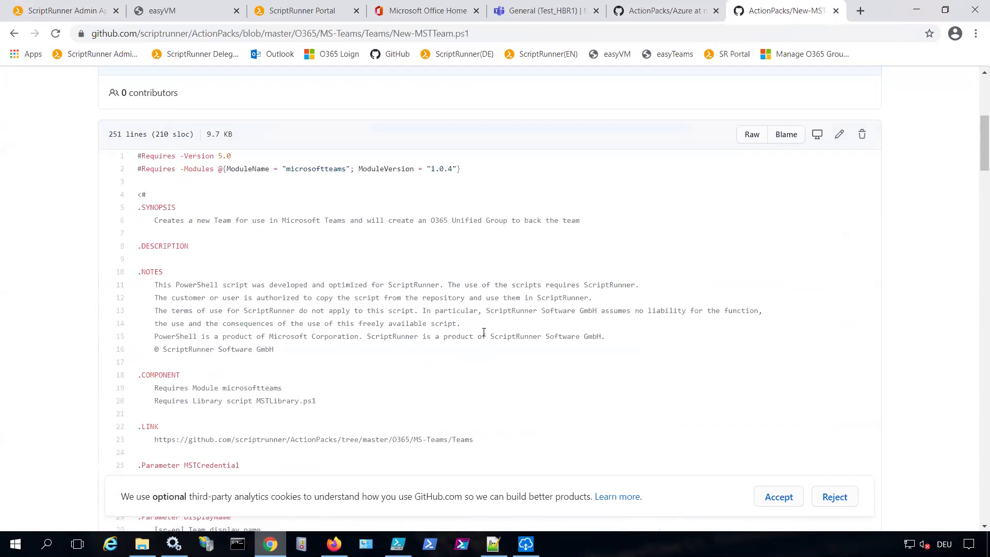
scroll(409, 335, down, 2)
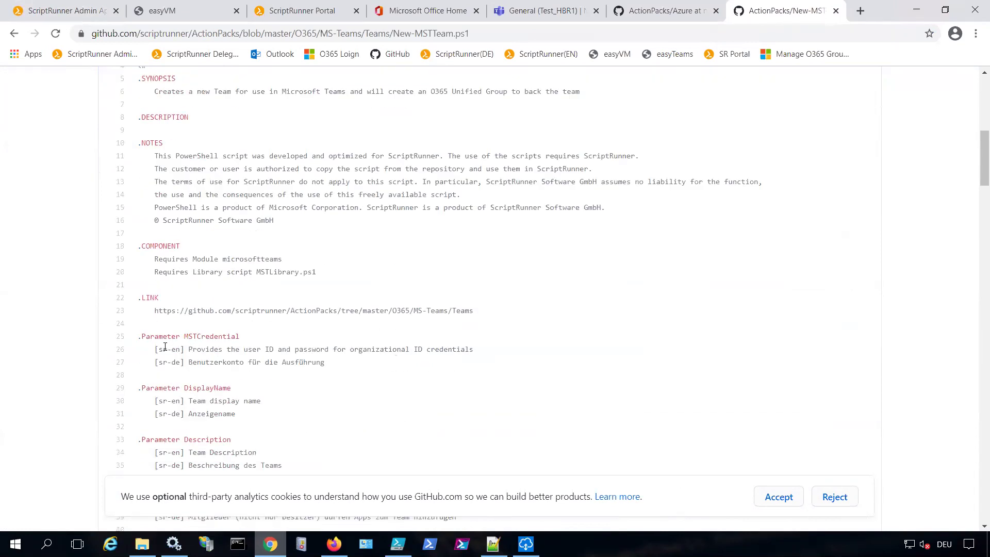
drag(152, 349, 343, 367)
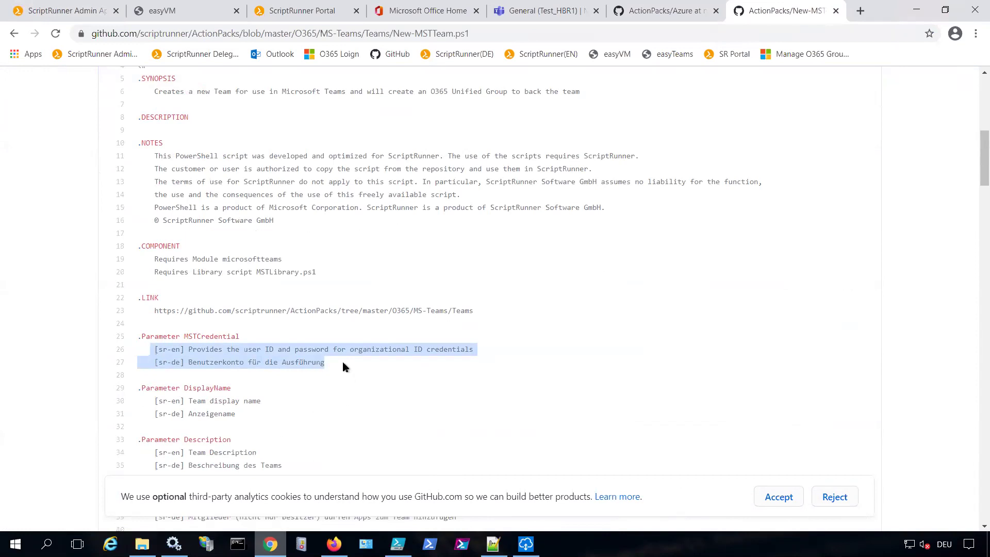
click(335, 368)
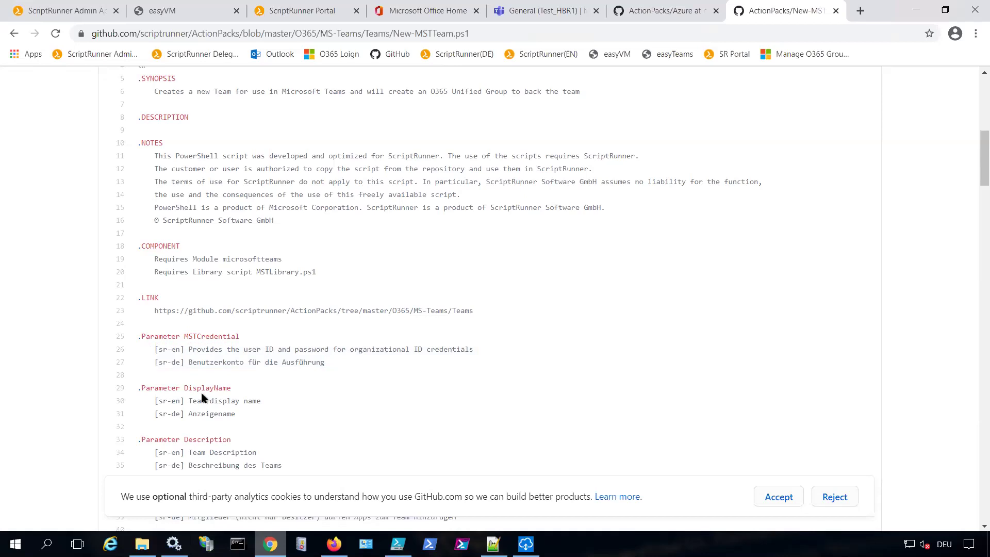
scroll(228, 370, down, 3)
scroll(227, 367, down, 4)
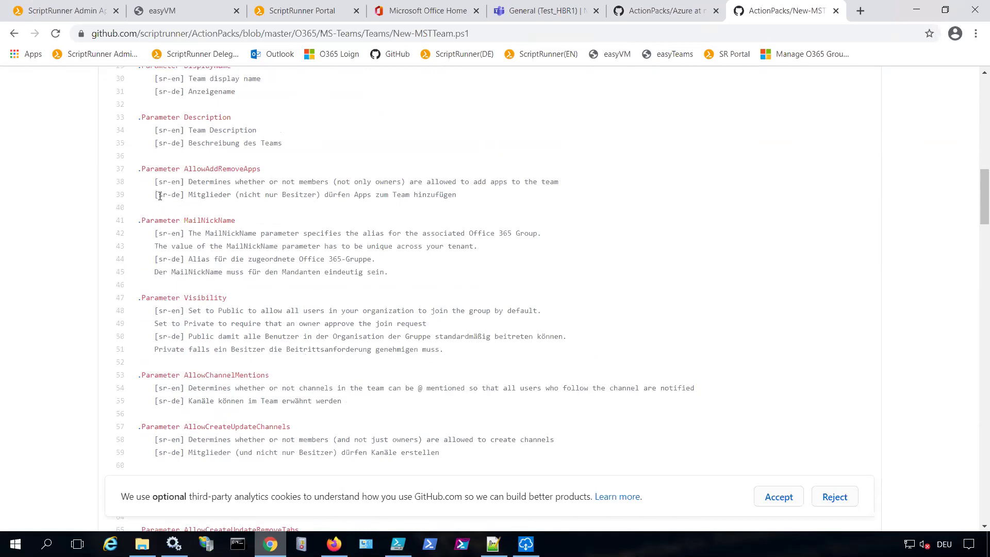
drag(155, 182, 240, 200)
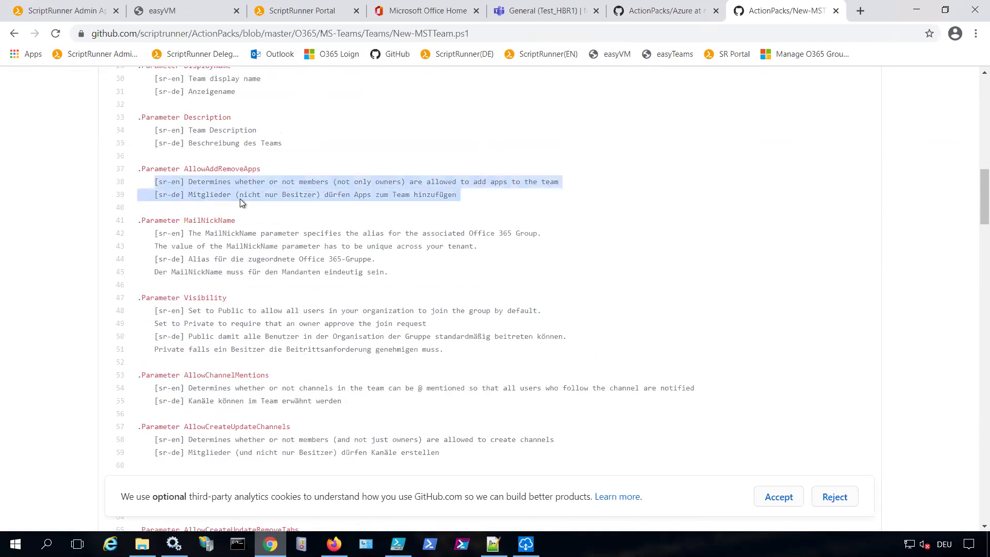
drag(338, 198, 450, 192)
click(328, 179)
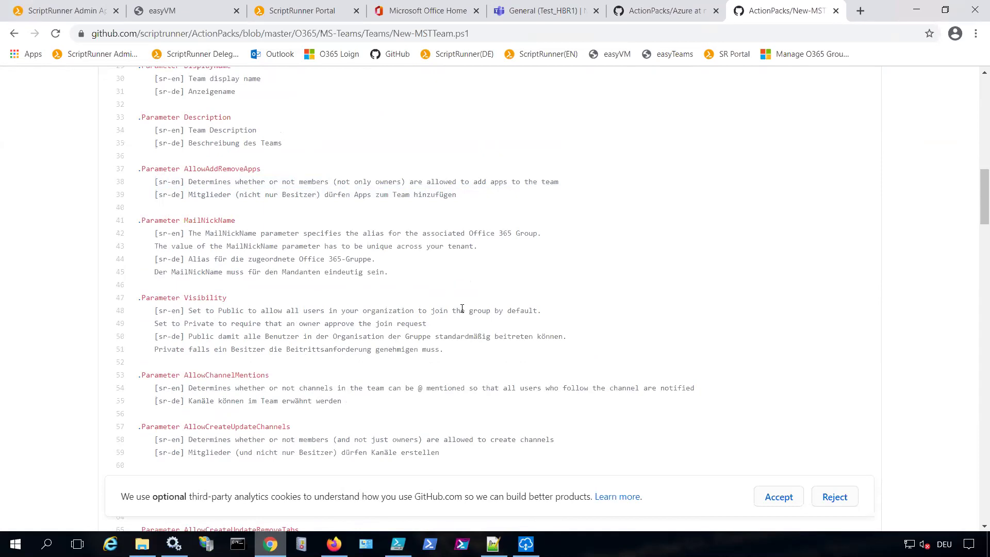
scroll(462, 308, down, 3)
scroll(462, 308, down, 20)
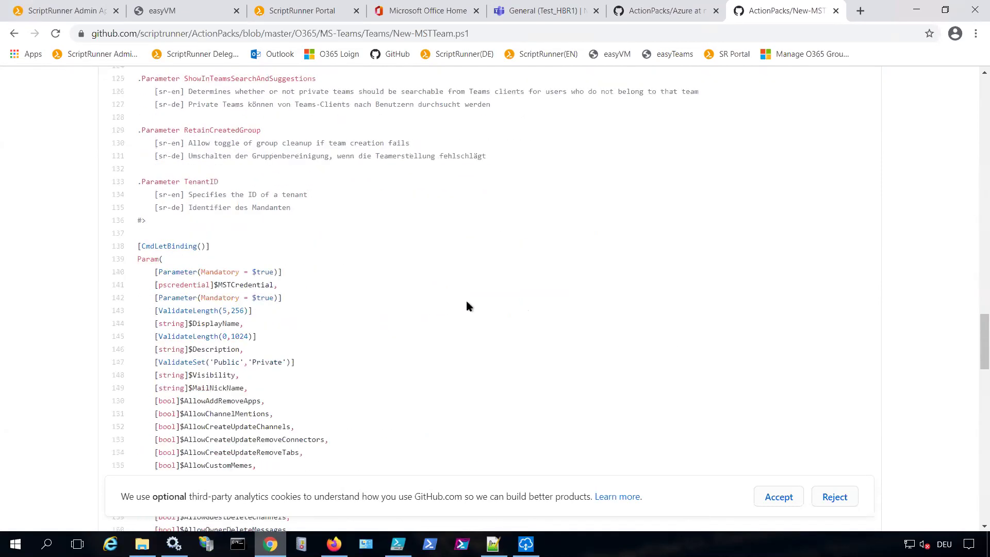
scroll(468, 301, down, 15)
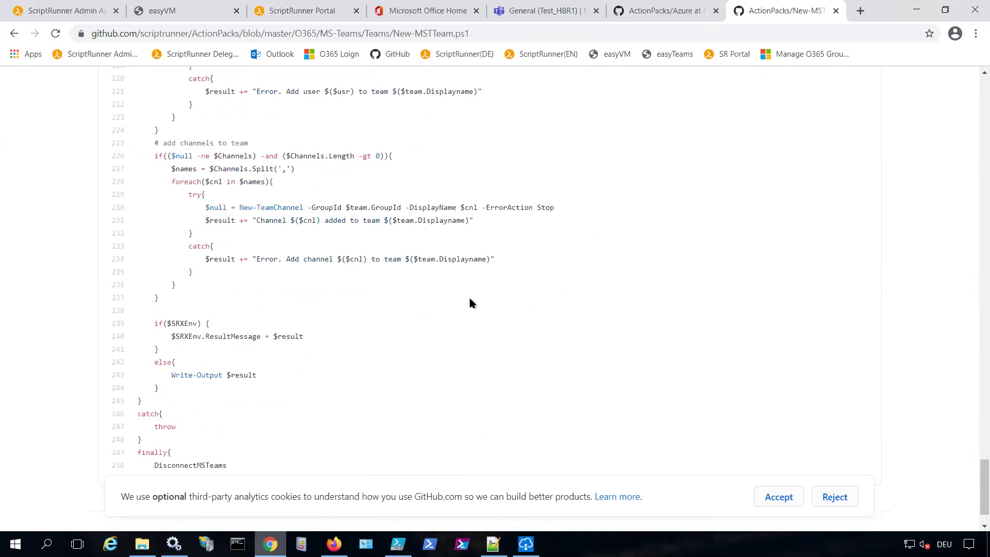
drag(167, 272, 202, 271)
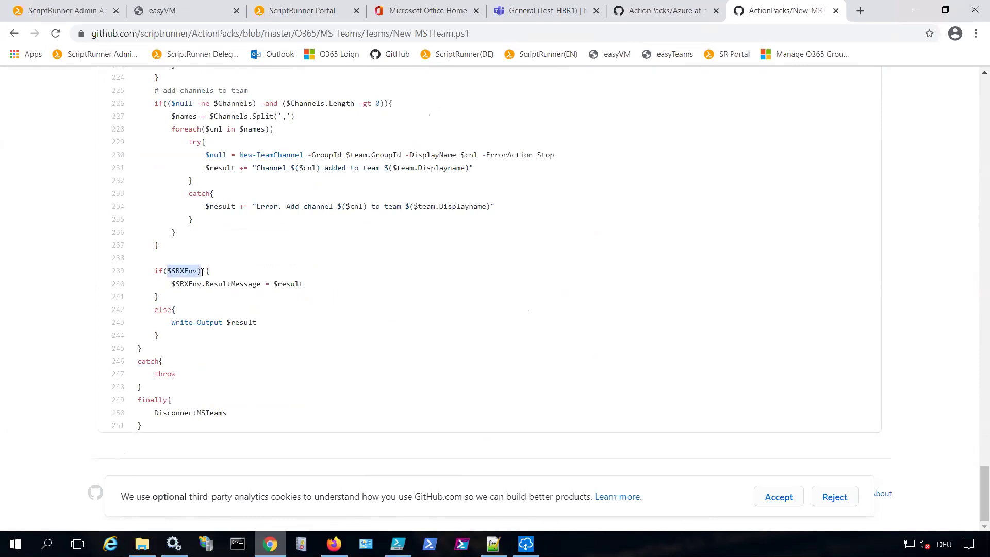
scroll(305, 283, up, 20)
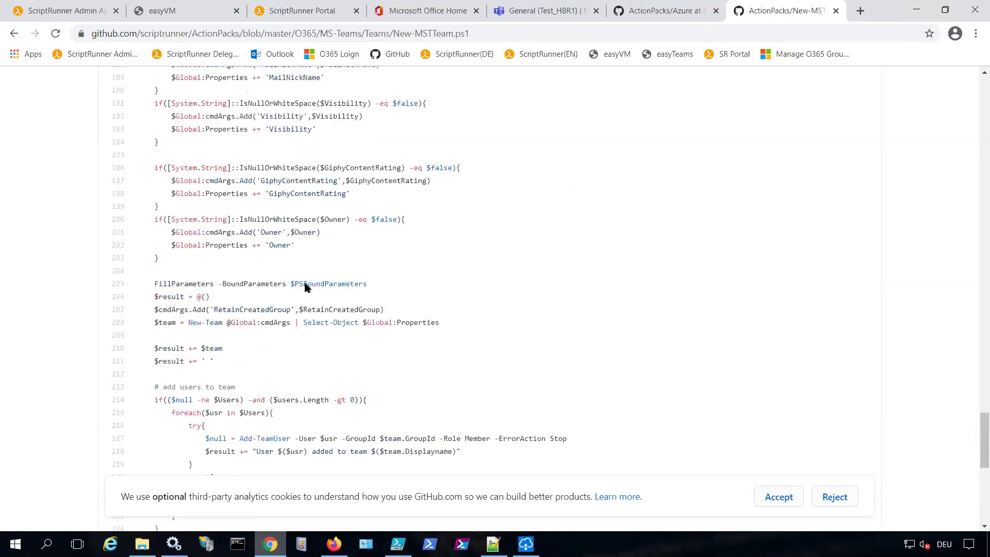
scroll(305, 283, up, 20)
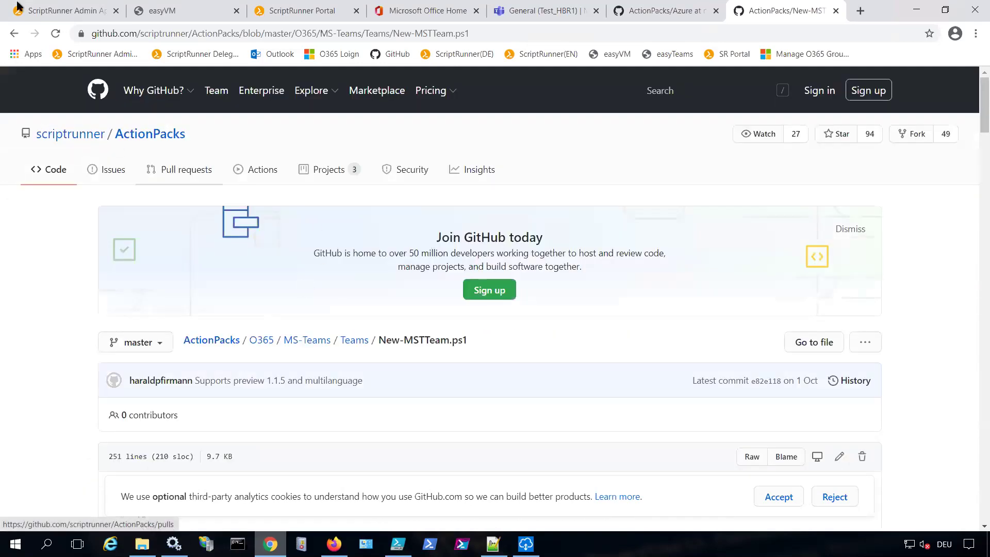
Search the ScriptRunner library for 'azure' and select the ConnectAzure function
click(72, 11)
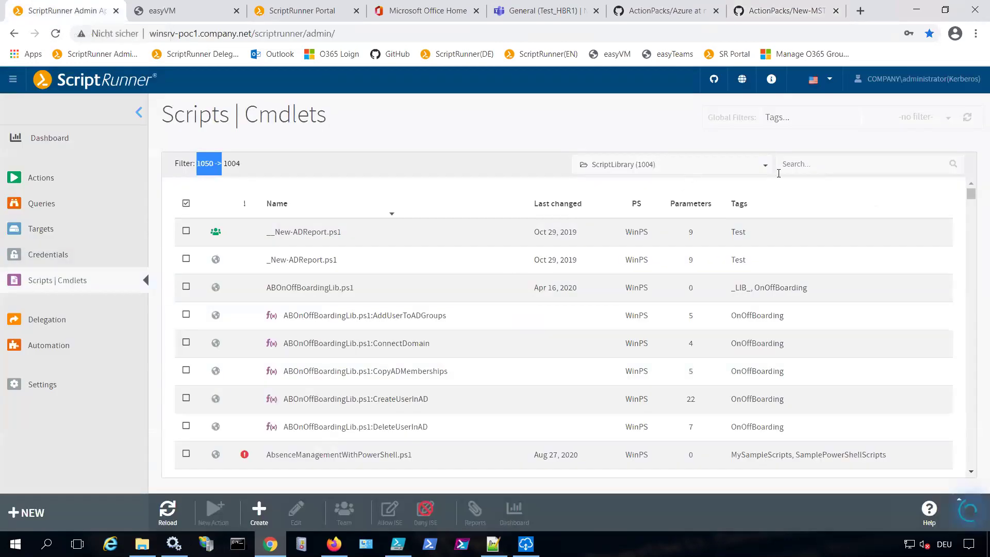
click(801, 164)
text(azure)
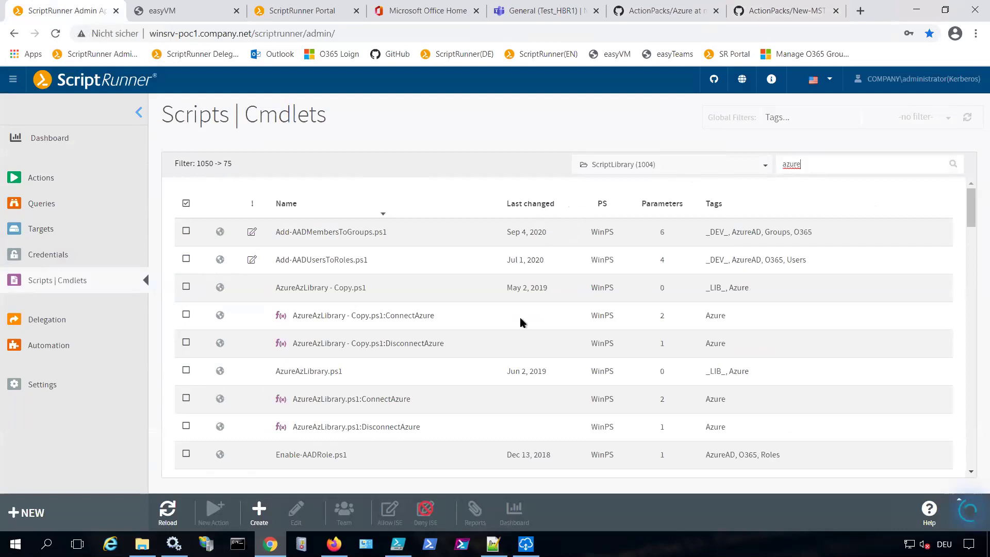
key(ctrl+a)
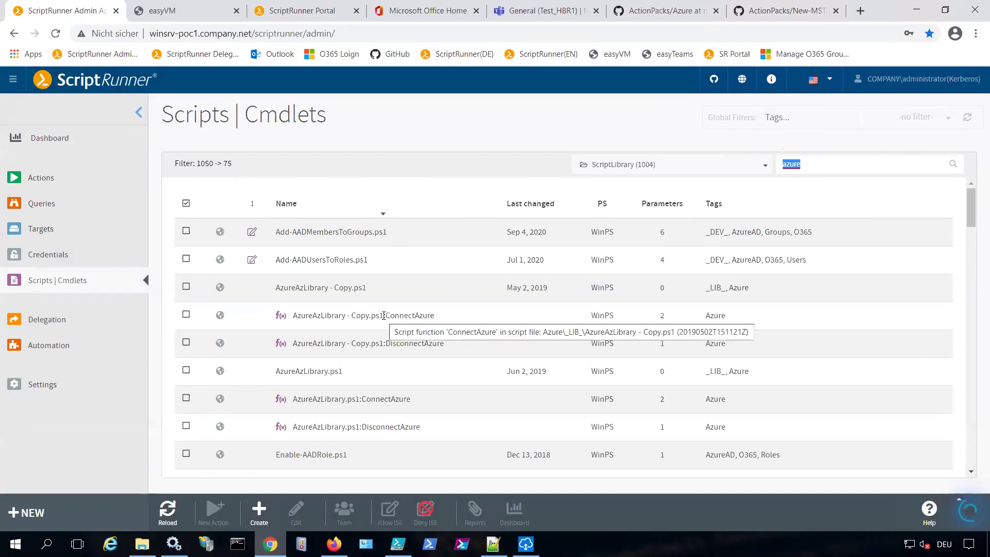
click(384, 315)
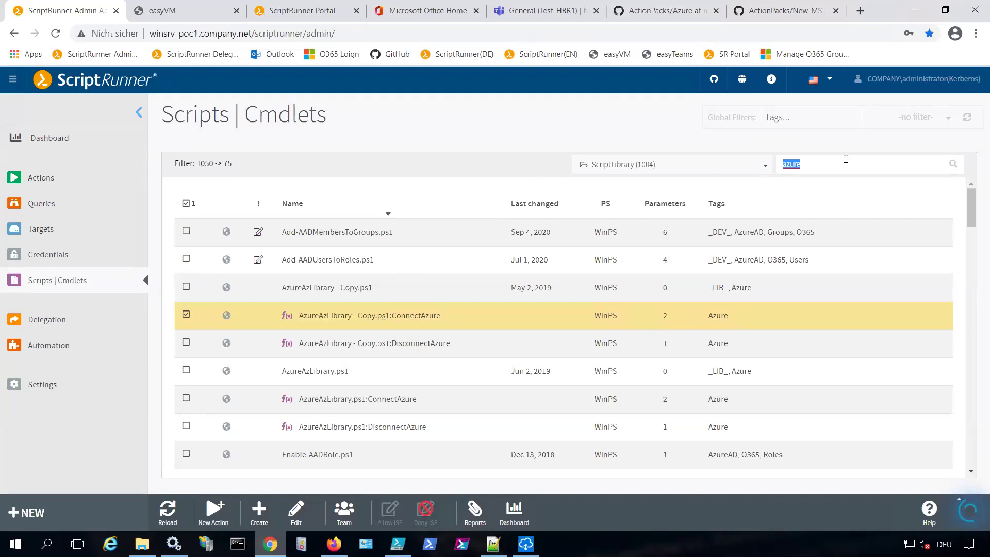
Filter the list by 'o365', then clear the search to show 1004 of 1050 scripts
text(o365)
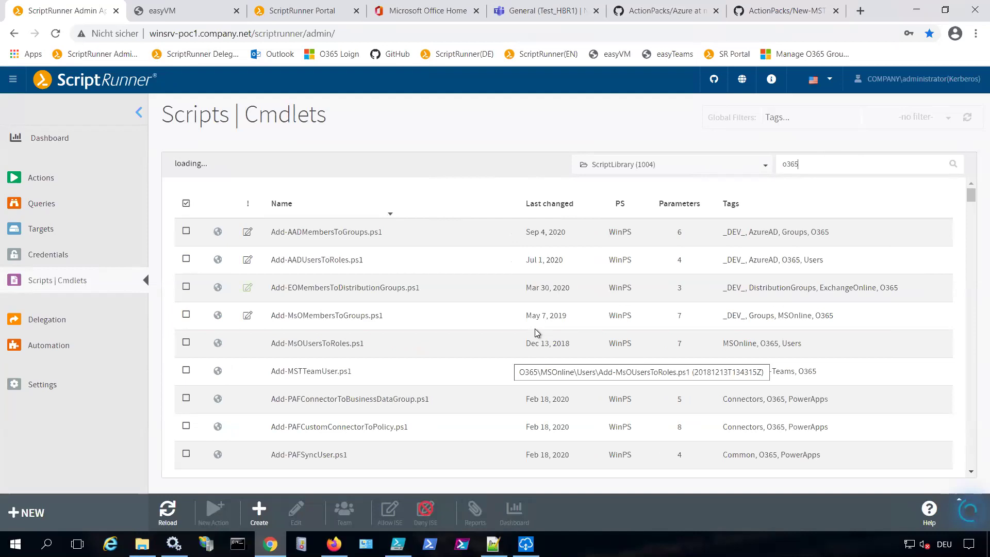
scroll(528, 340, down, 3)
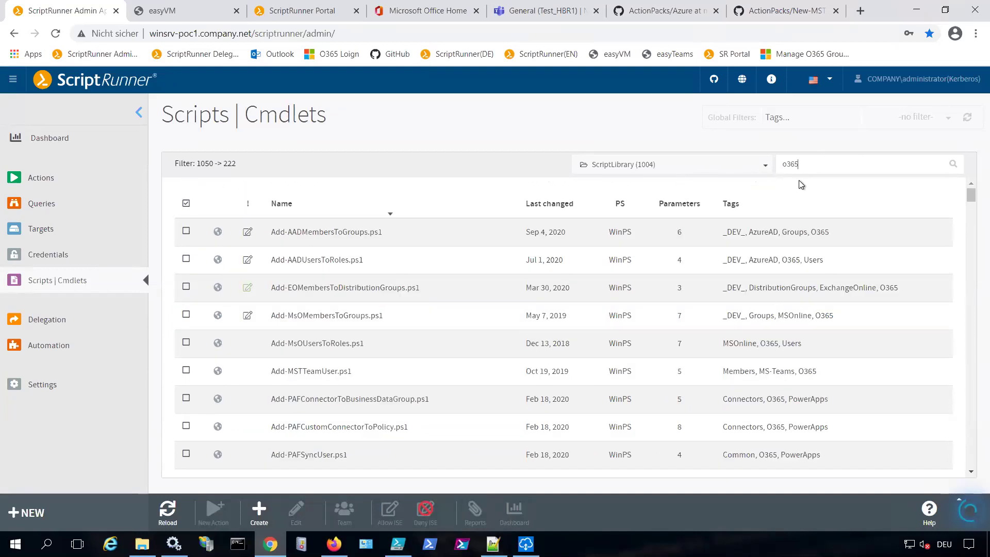
double_click(805, 165)
key(BackSpace)
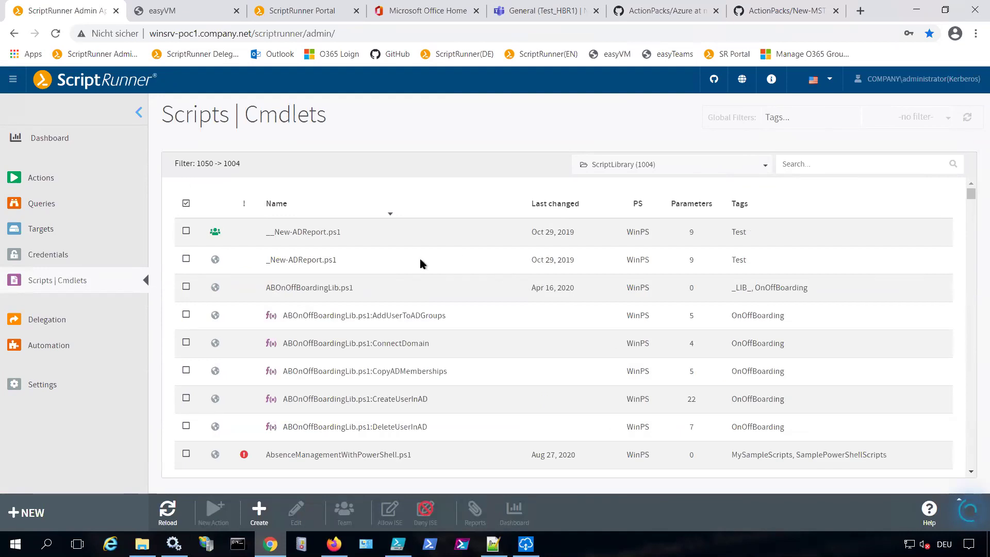
Open the Credentials list of 20 entries and select the _PowerApps credential
click(50, 256)
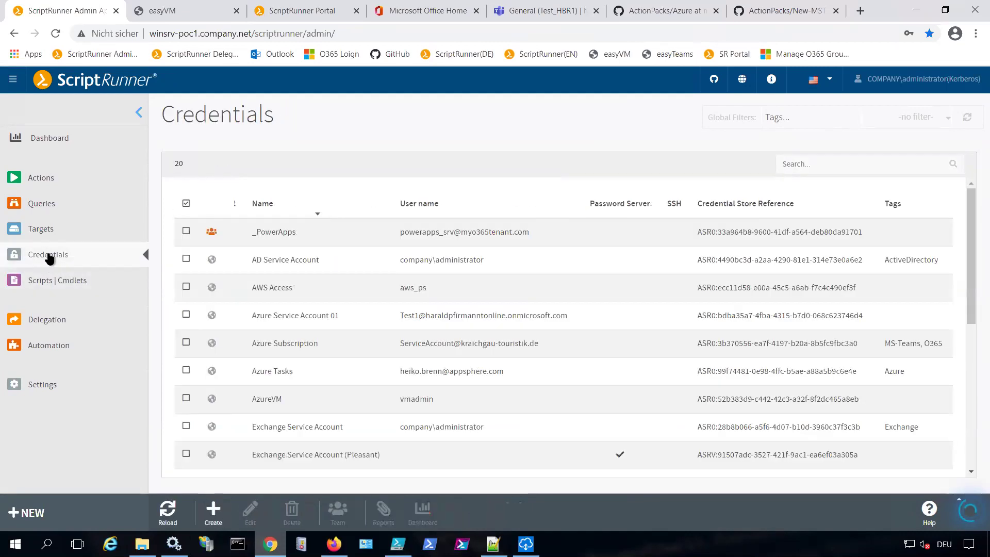
scroll(566, 329, down, 1)
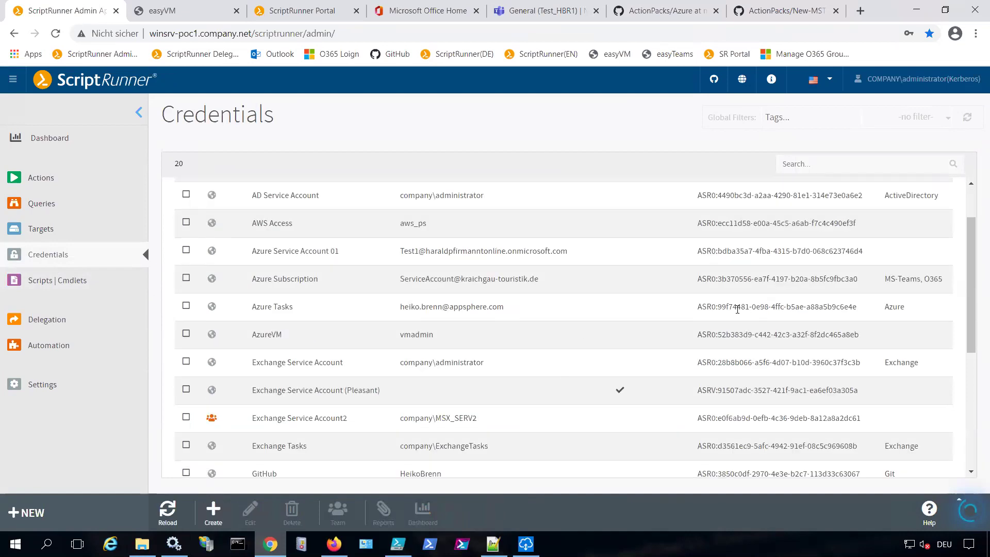
scroll(736, 310, up, 1)
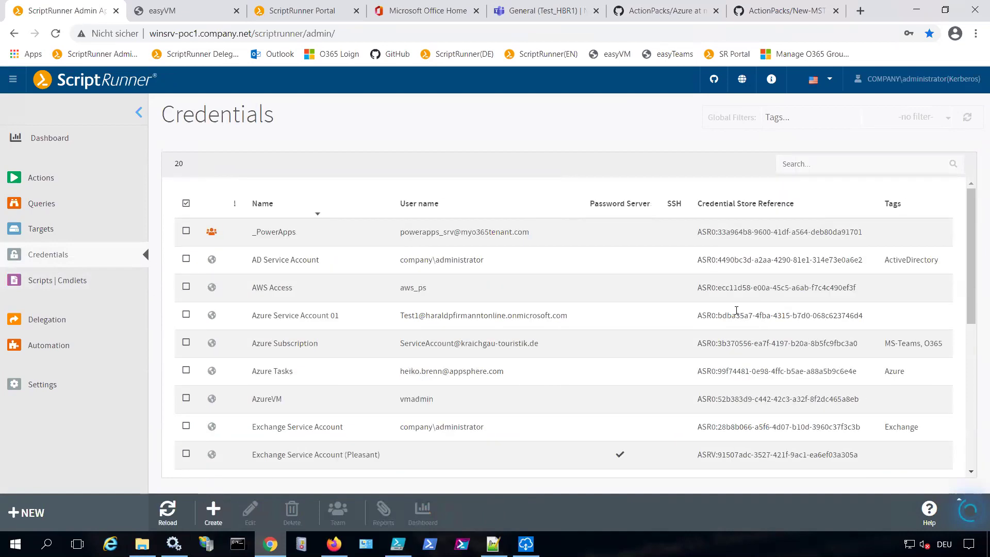
click(699, 233)
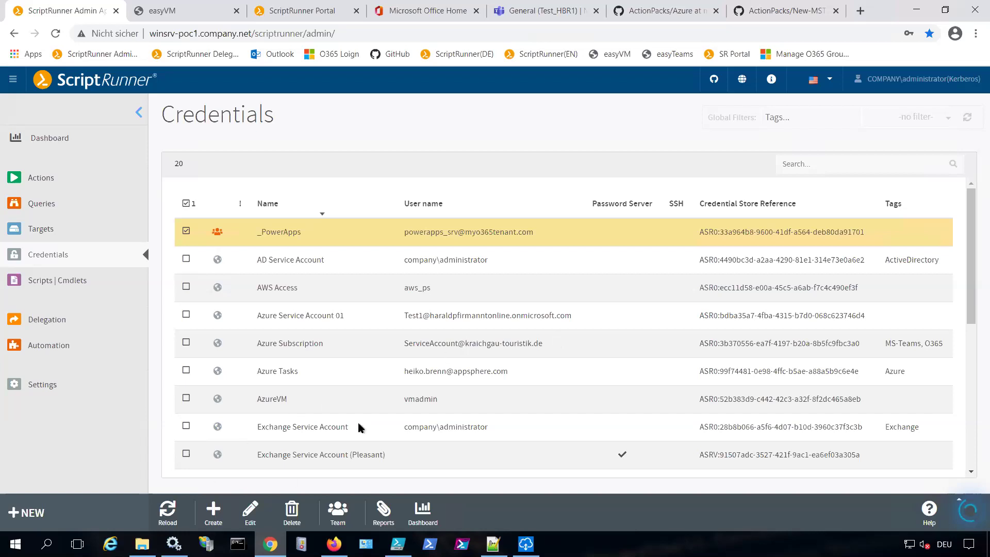
Open _PowerApps properties showing its password stored in Windows Credential Manager on the host
click(250, 513)
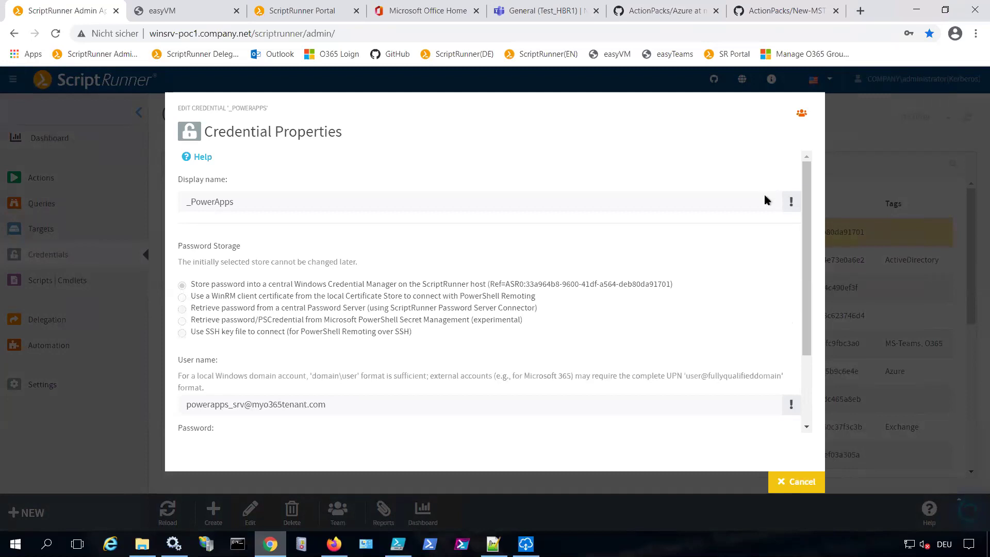
mouse_move(569, 5)
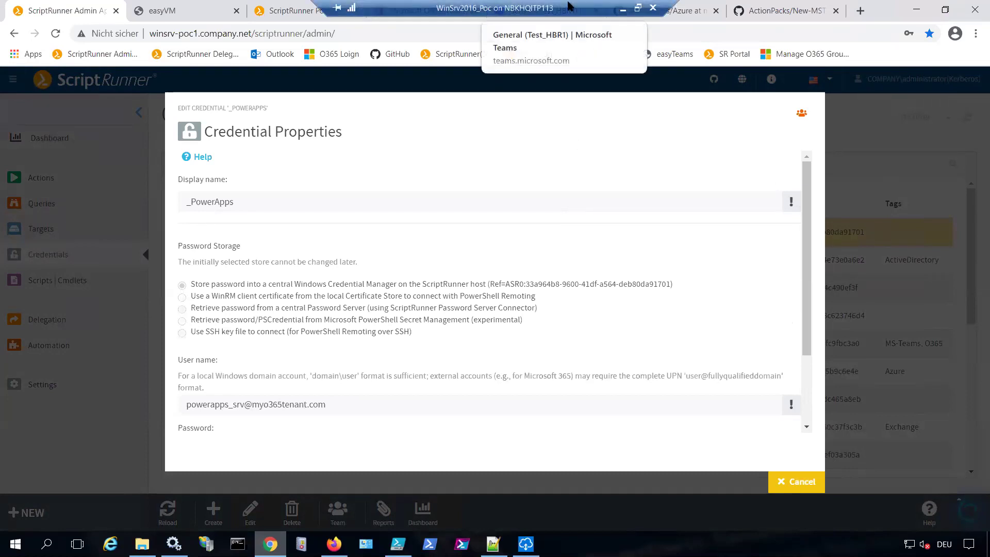
Minimize the remote session and show the cloud admin's Delegation page: Azure Admin, ScriptRunner Admins, test
click(624, 8)
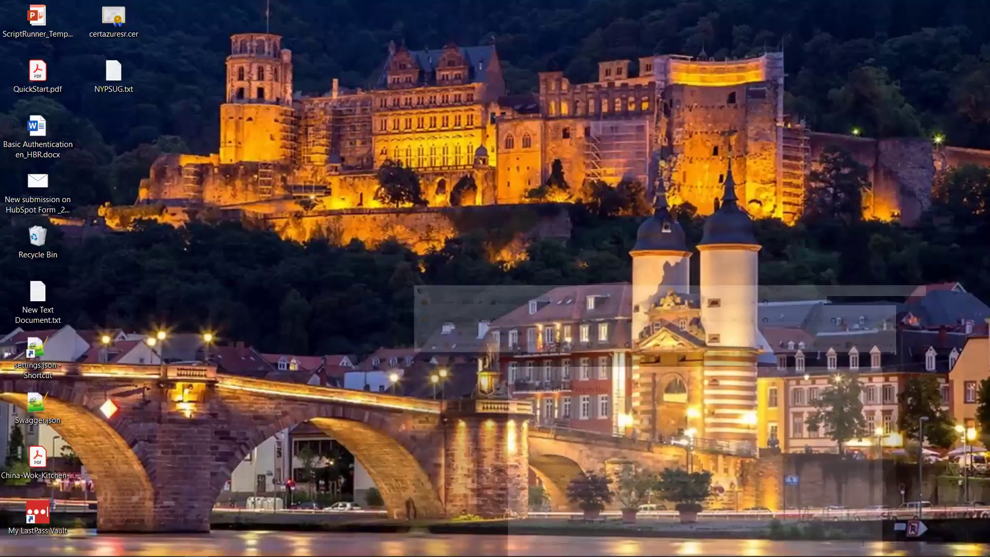
click(129, 547)
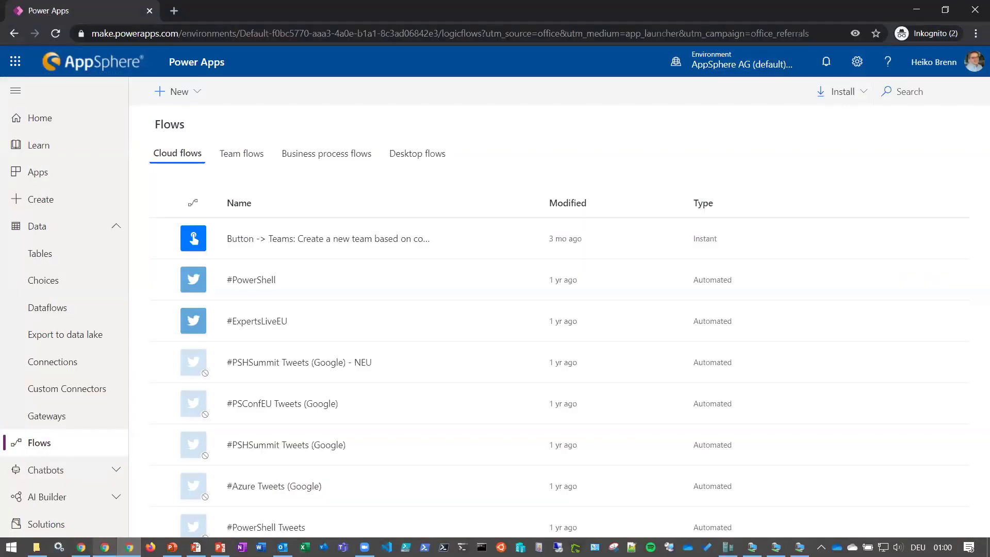
click(105, 547)
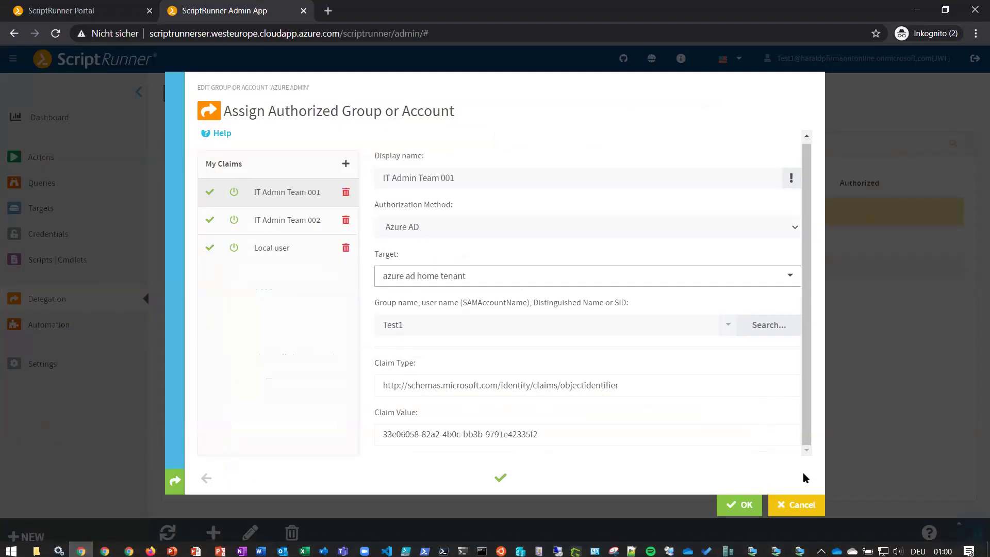
click(803, 476)
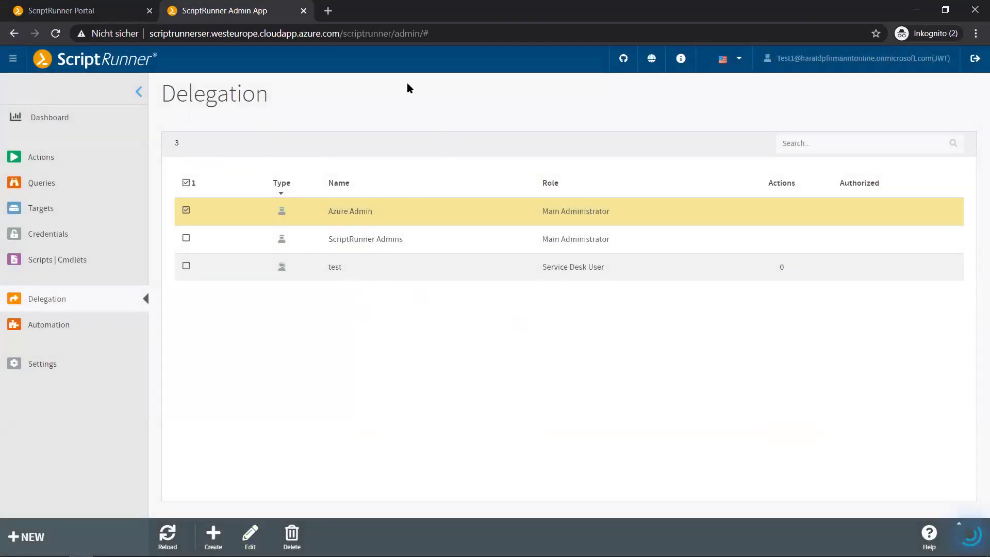
click(246, 34)
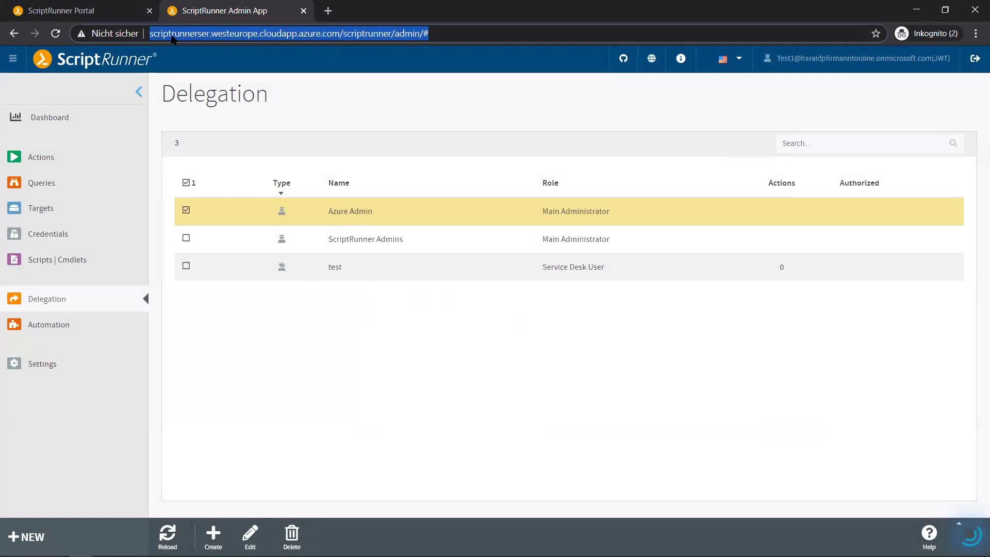
click(201, 33)
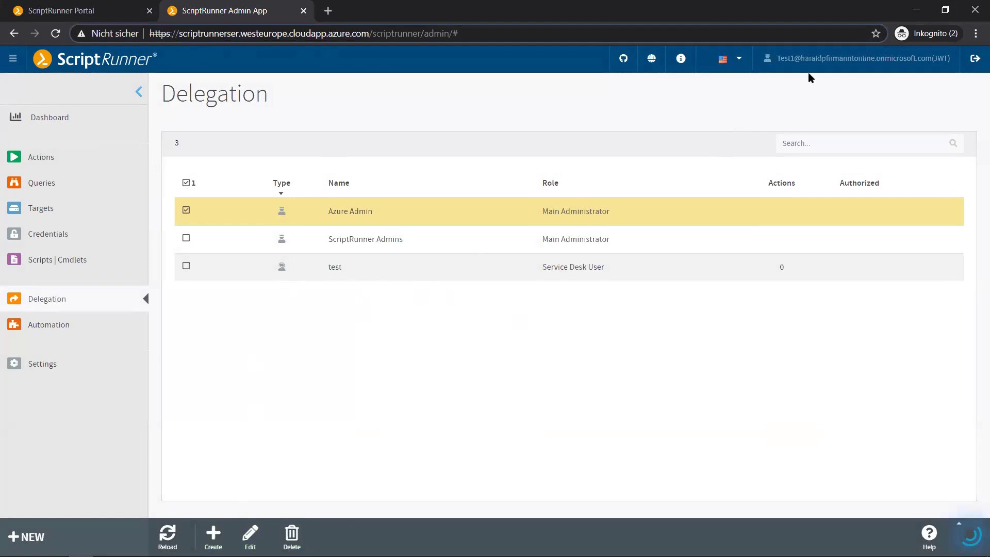
drag(811, 58, 911, 59)
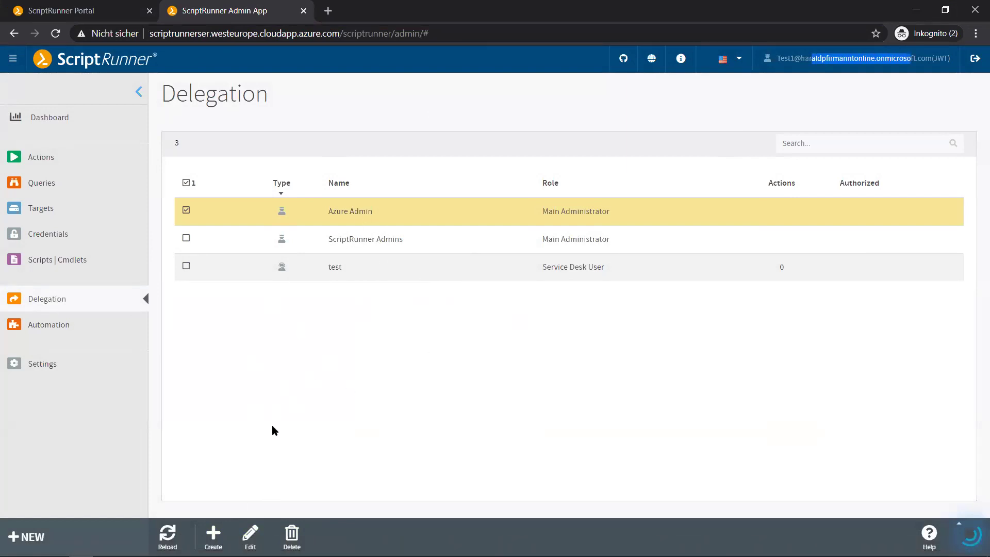
click(251, 533)
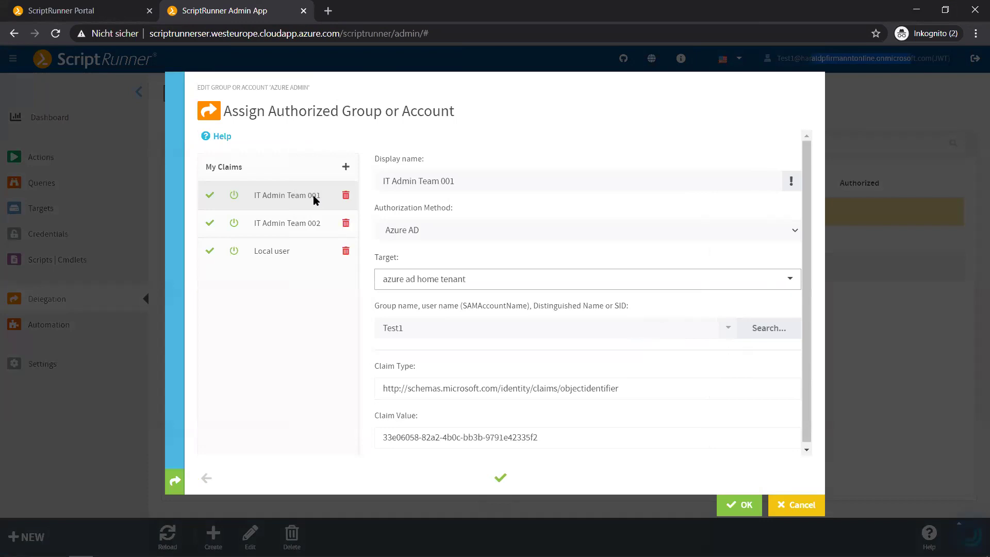
click(500, 230)
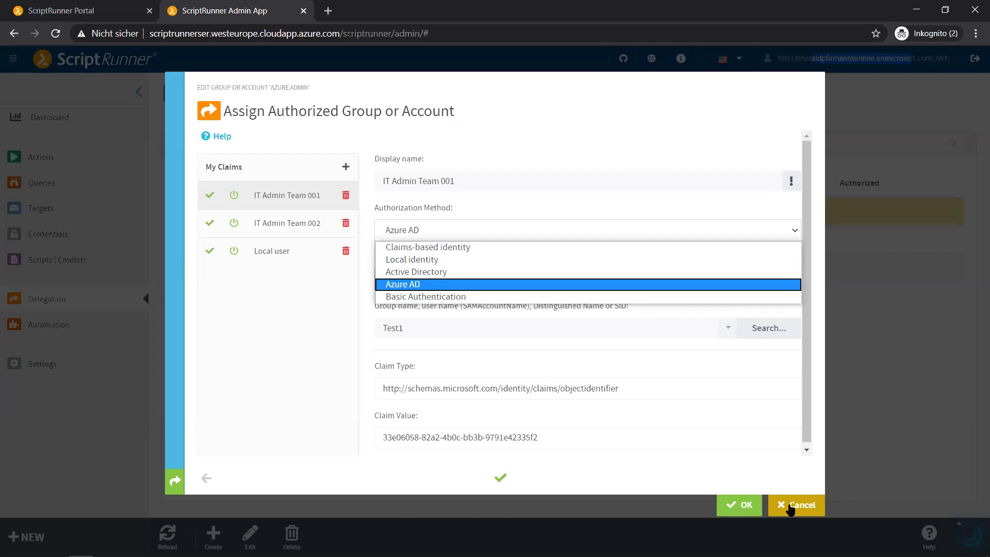
click(791, 506)
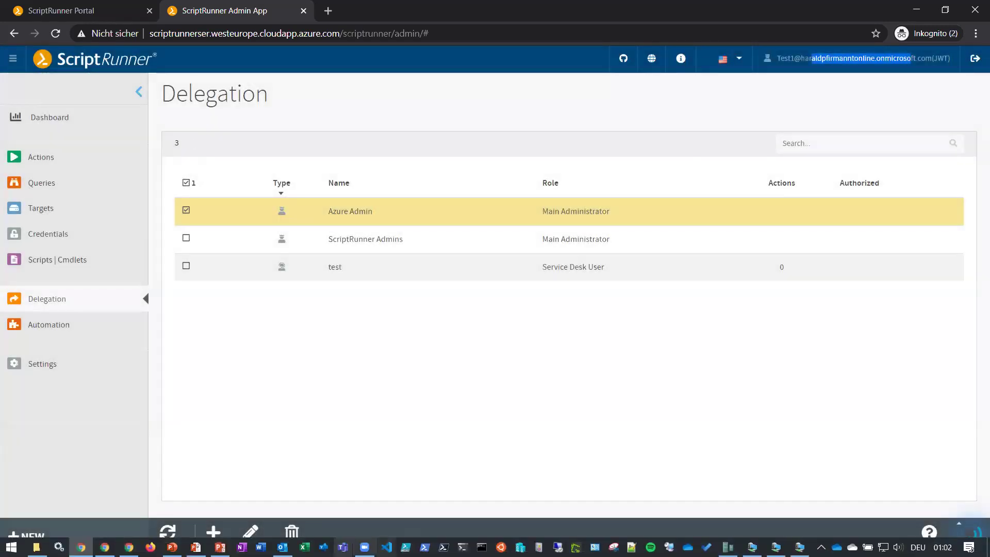
Return to the remote server session and cancel the _PowerApps credential properties
mouse_move(776, 547)
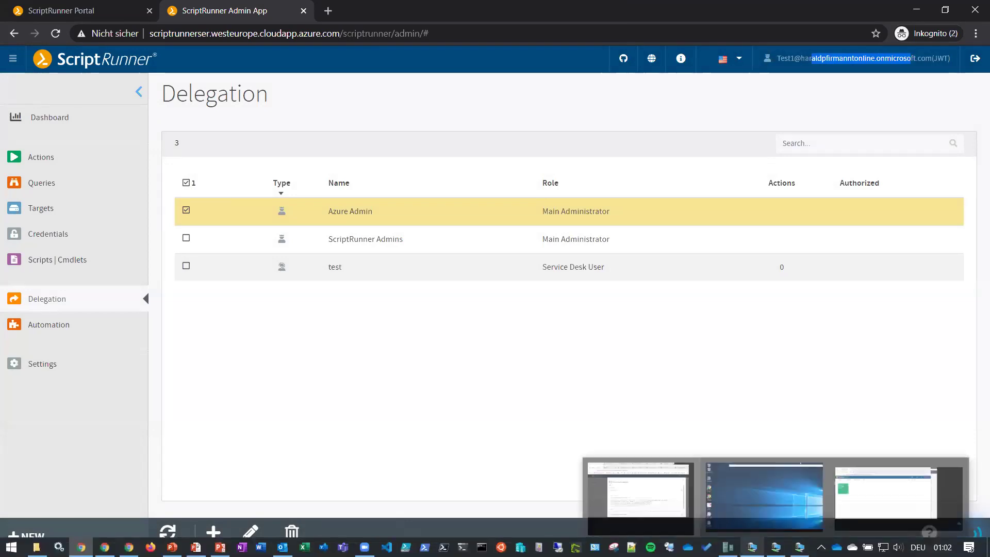
click(764, 497)
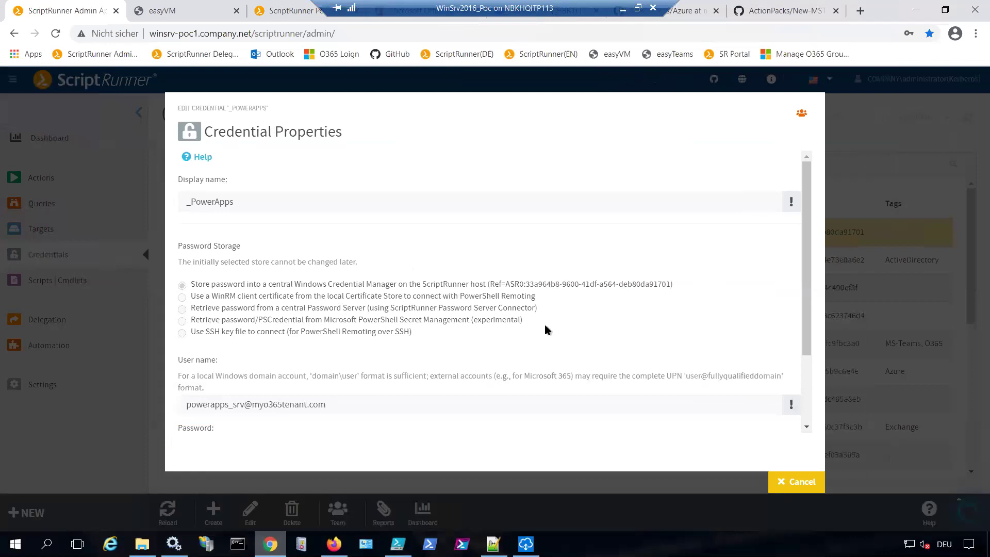
click(792, 483)
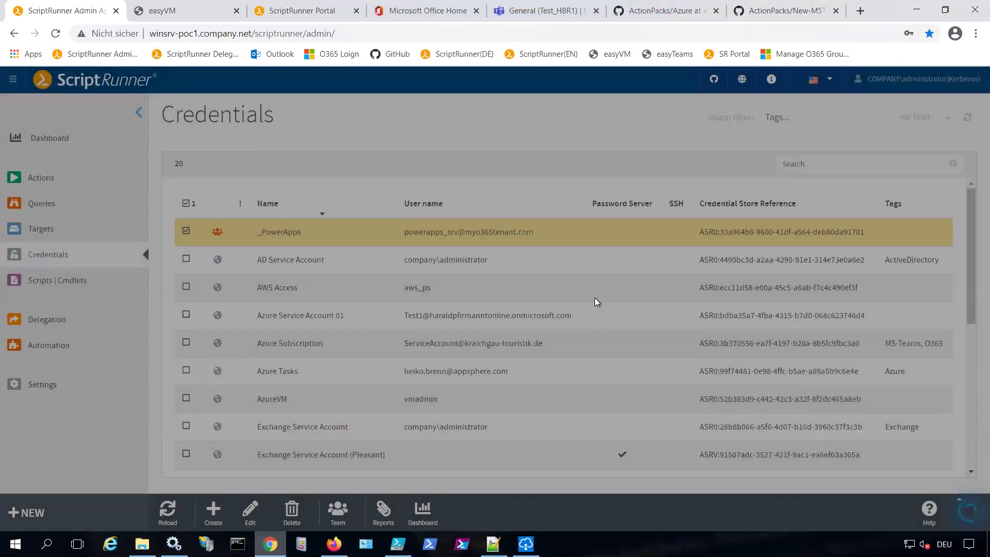
Edit Exchange Service Account (Pleasant) and highlight its Password Server ID
scroll(706, 302, down, 3)
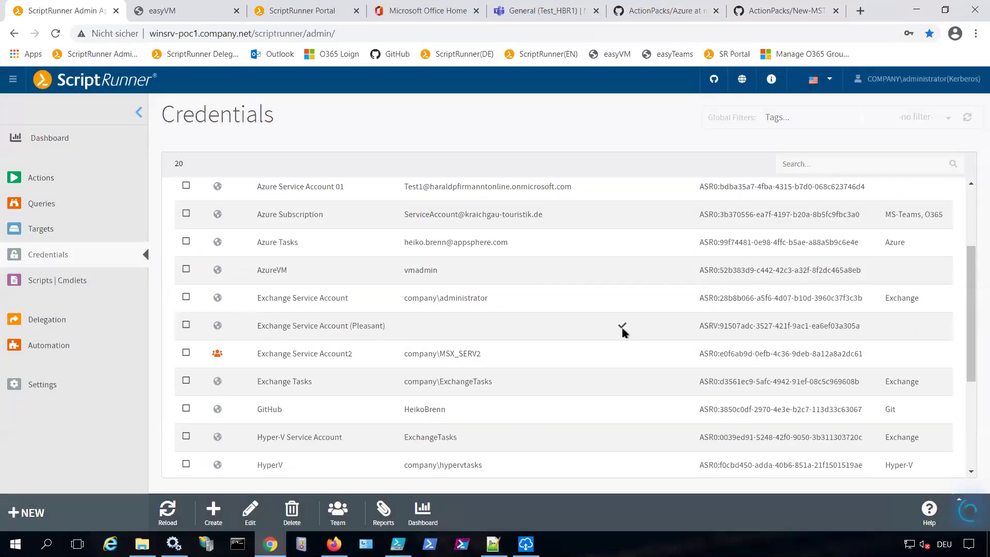
mouse_move(623, 329)
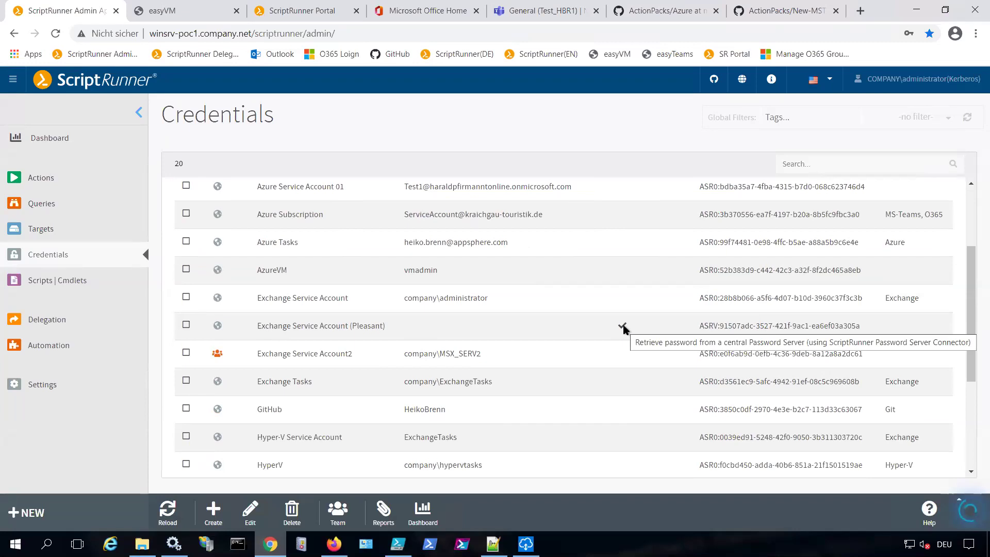
click(252, 328)
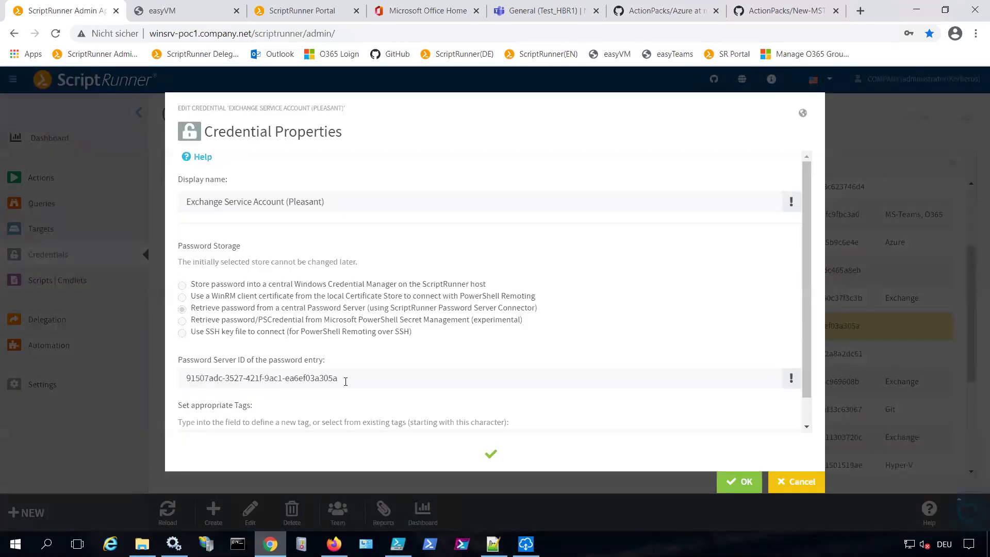
click(382, 377)
drag(383, 377, 141, 386)
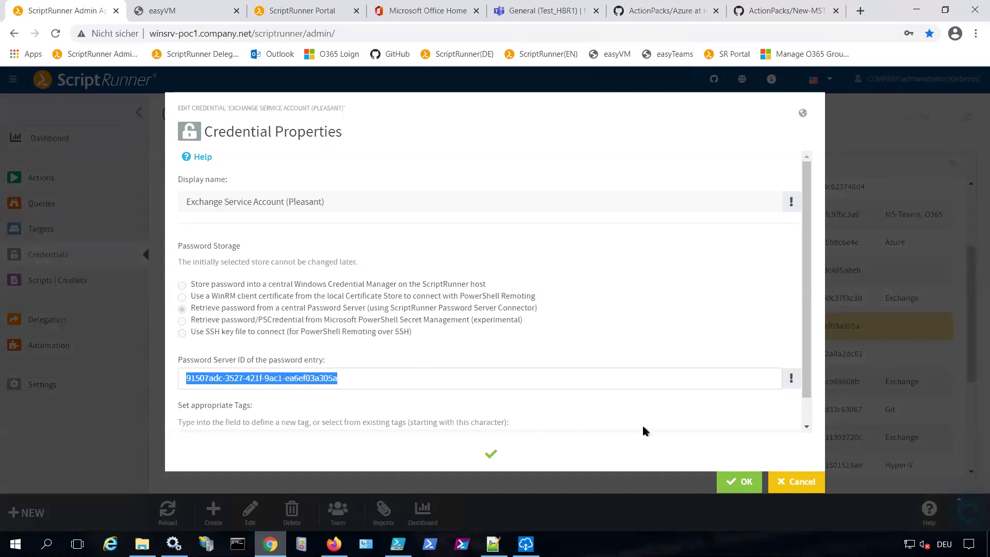
Cancel the Exchange Service Account (Pleasant) properties, returning to the 20 credentials
click(772, 482)
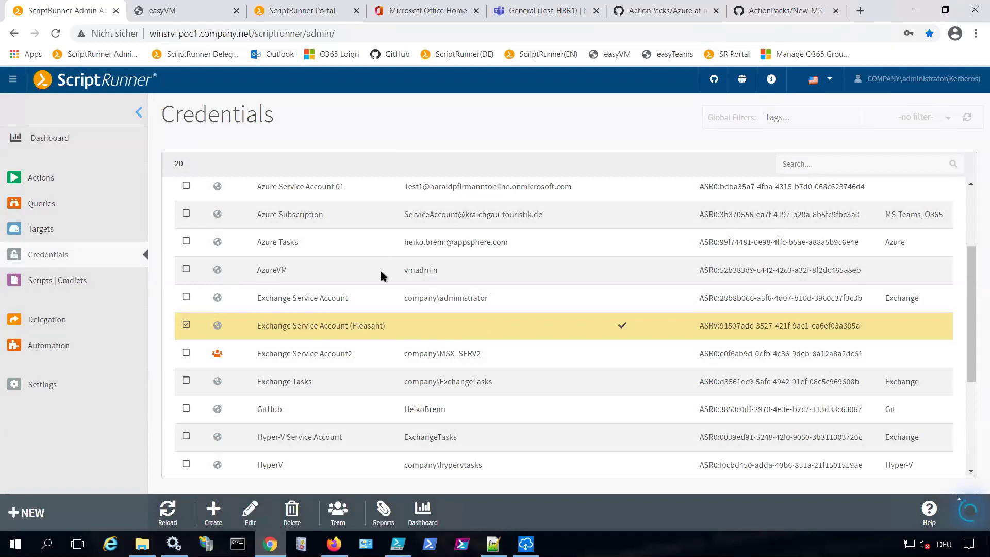
Edit the O365 Tenant - Customer 1 target and list its assignable credentials
click(58, 235)
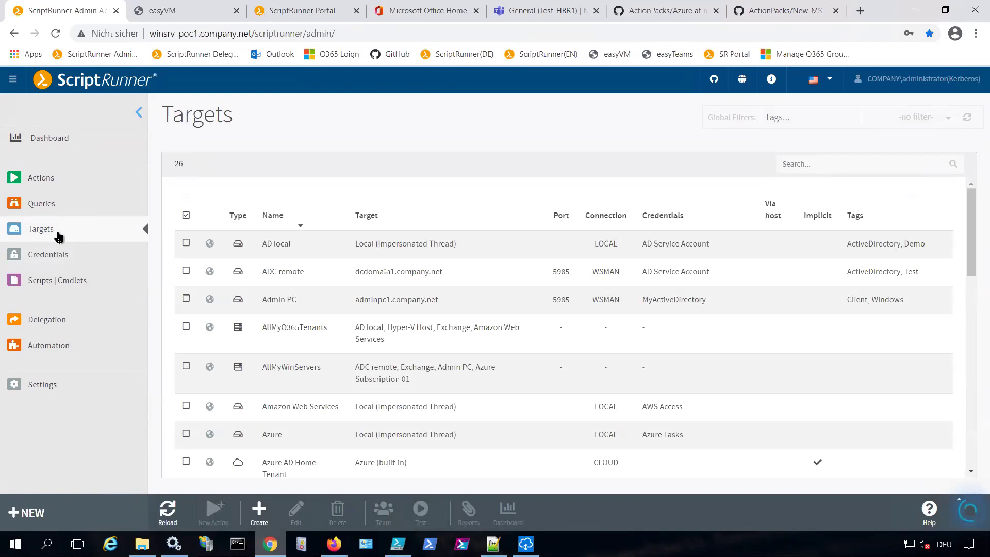
scroll(496, 369, down, 4)
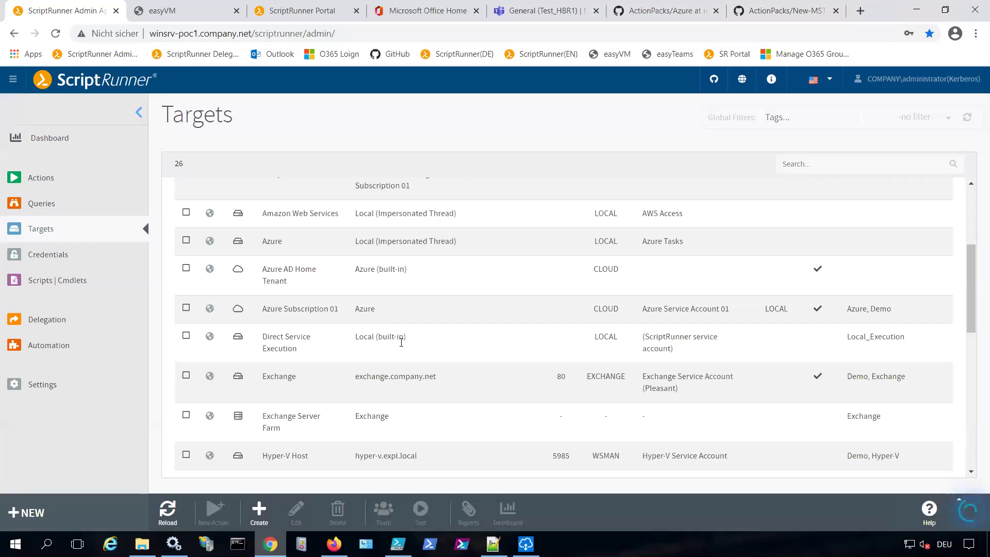
scroll(401, 342, down, 3)
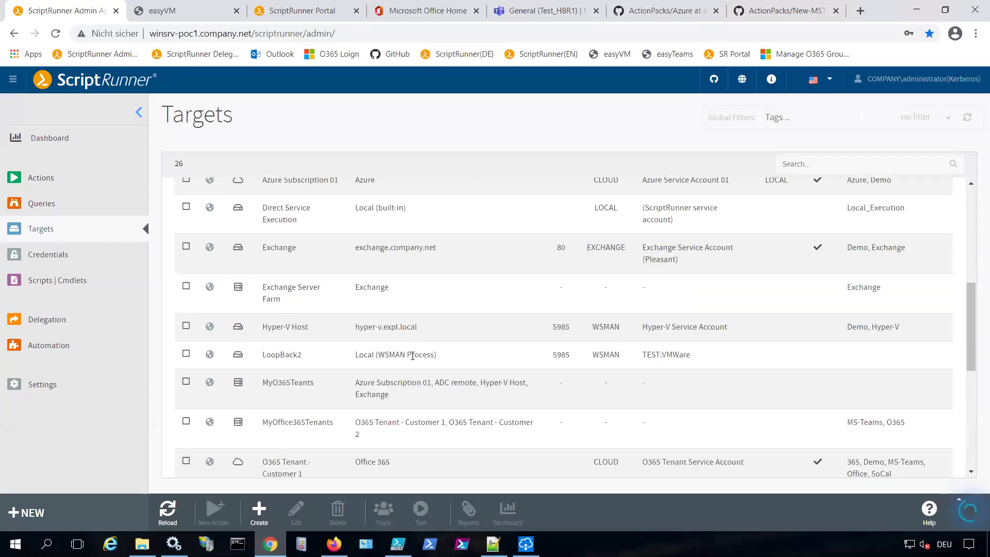
scroll(413, 356, down, 1)
click(309, 407)
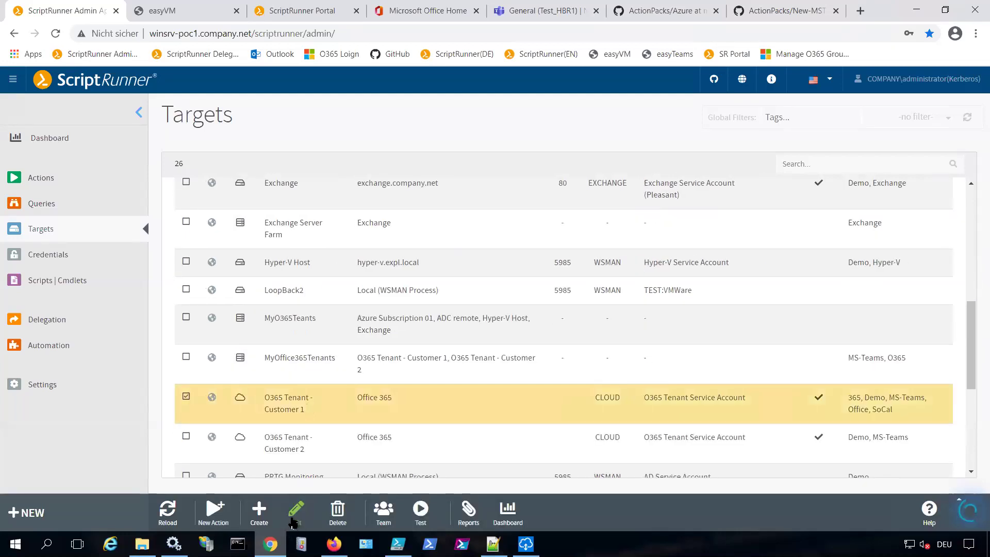
click(299, 499)
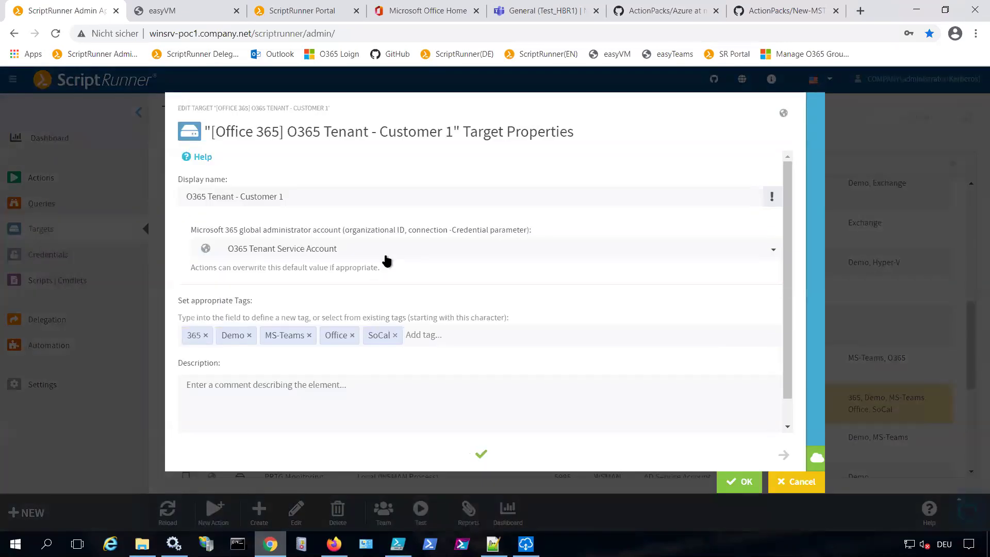
click(383, 258)
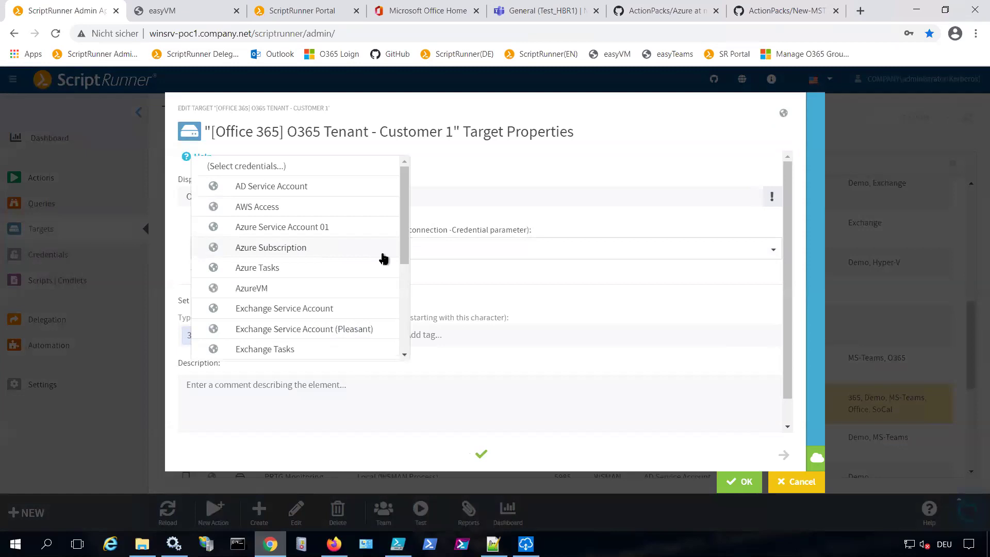
Close the credentials list and enable the tenant's Exchange Online EXO V2 cloud connection
click(588, 144)
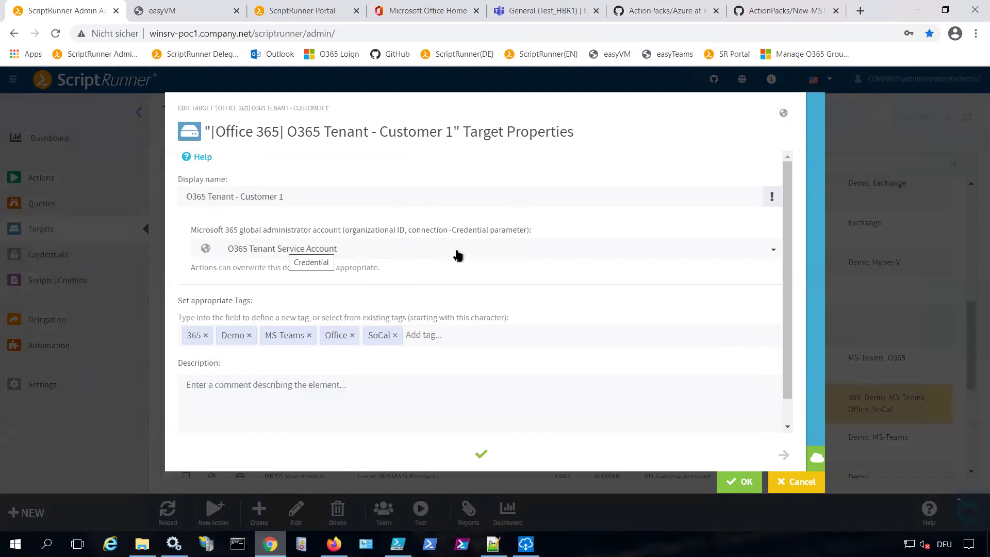
click(815, 457)
click(288, 346)
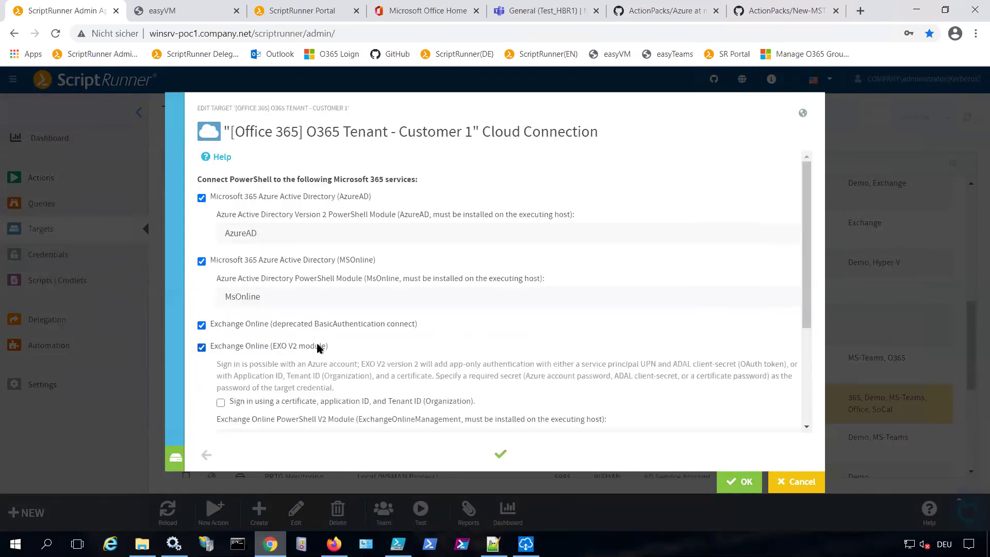
scroll(490, 295, down, 3)
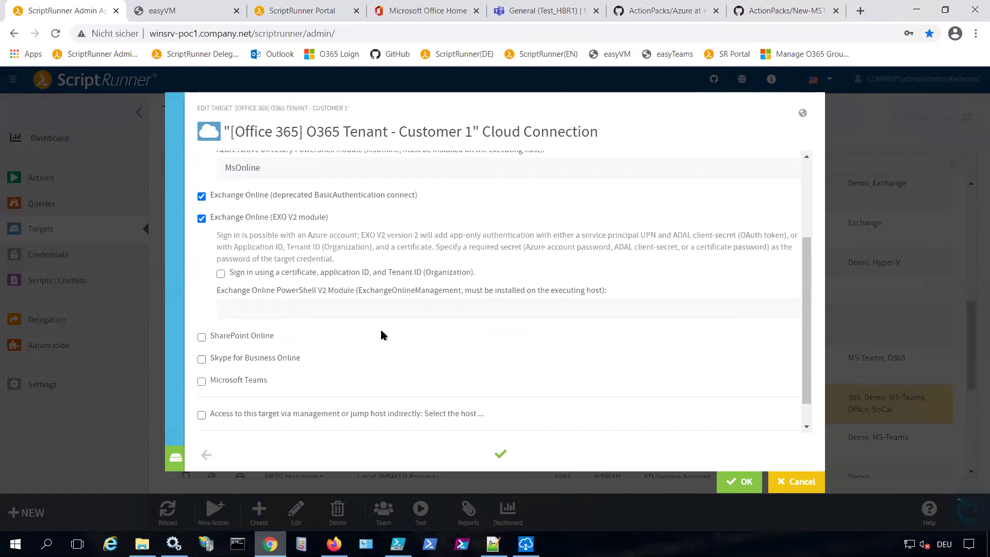
scroll(380, 327, down, 1)
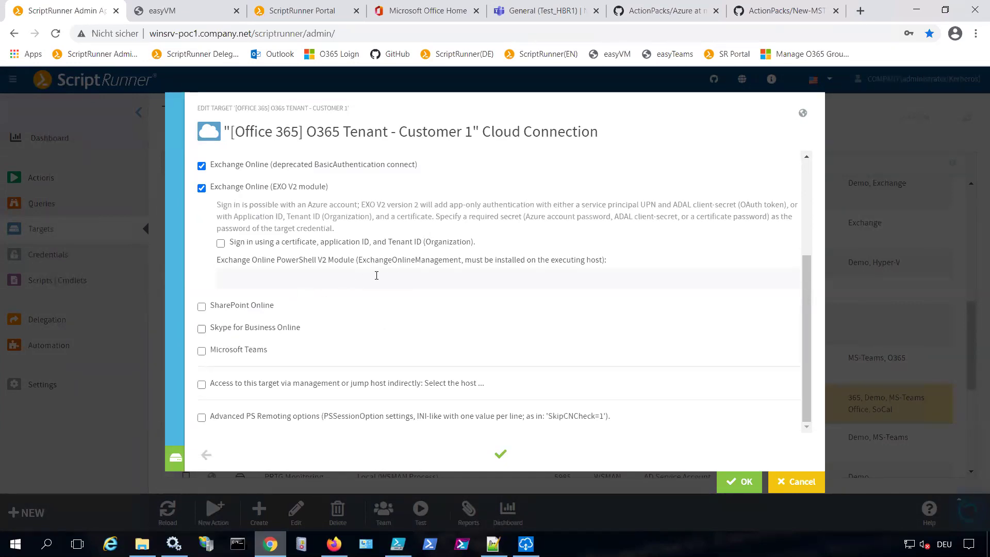
scroll(377, 276, up, 2)
scroll(377, 276, up, 3)
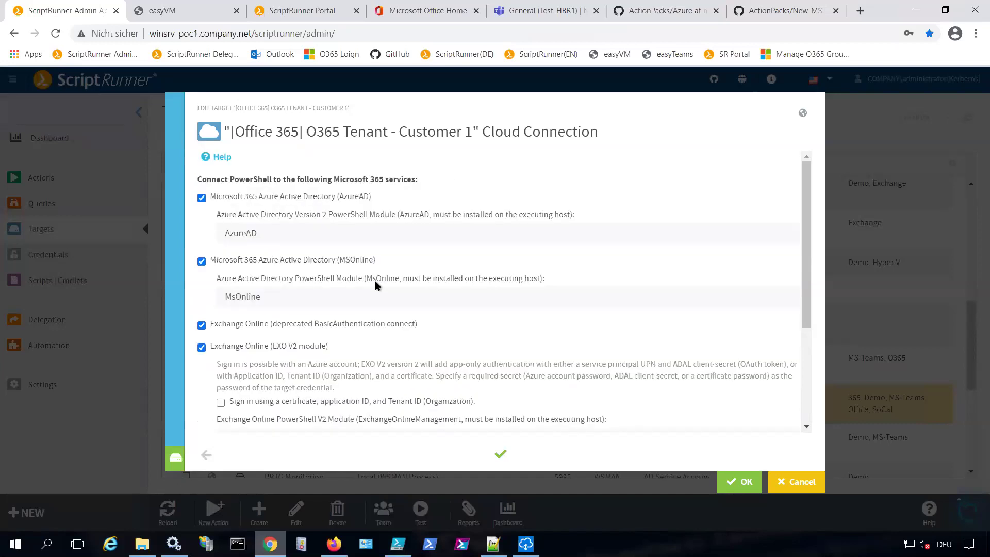
scroll(387, 278, down, 2)
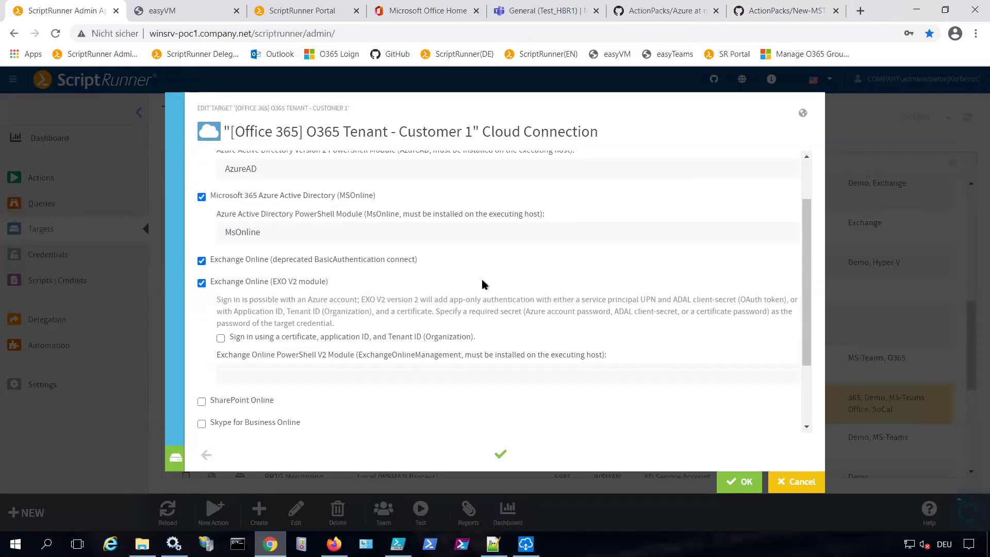
scroll(482, 283, down, 3)
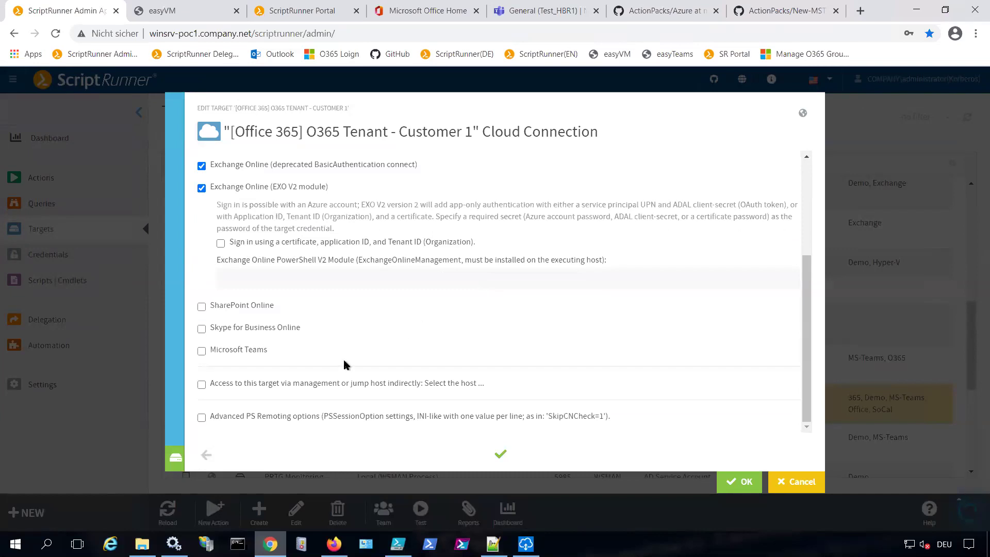
Enable the Microsoft Teams connection too, then discard the tenant target edits
click(201, 351)
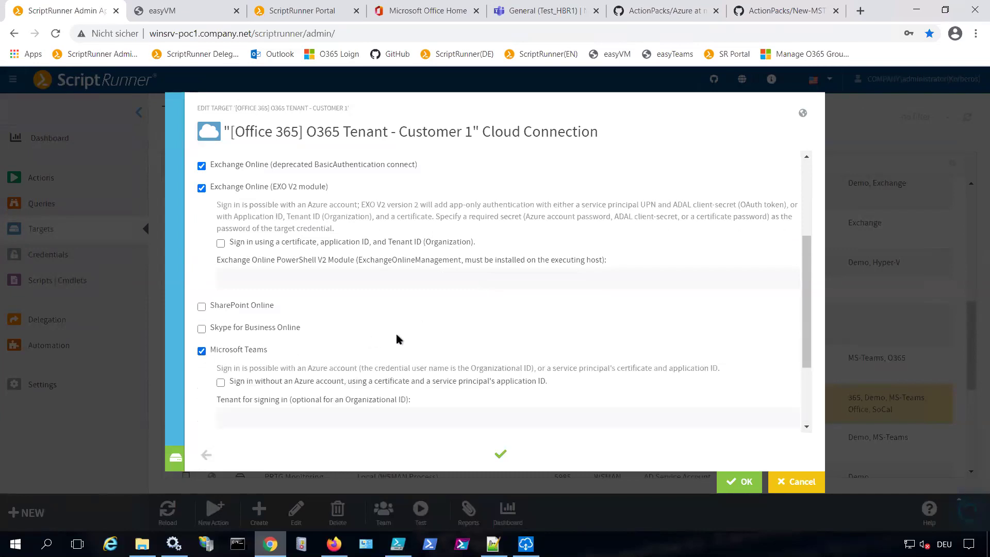
scroll(396, 334, down, 2)
scroll(401, 323, down, 2)
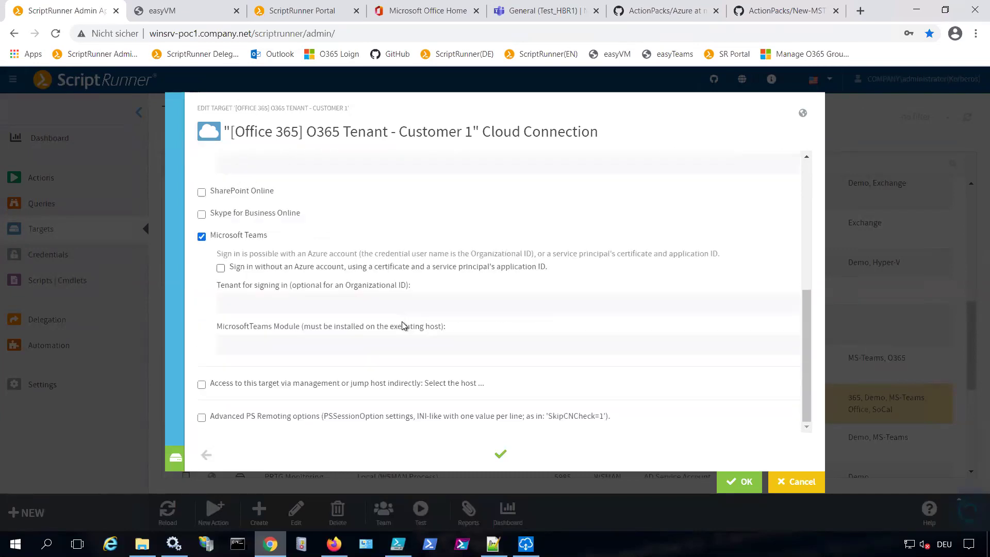
click(787, 487)
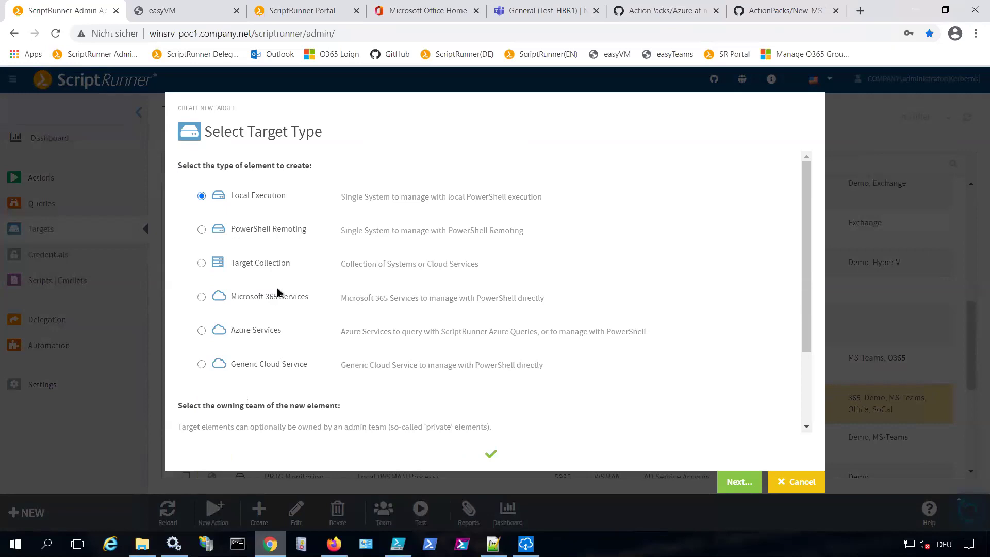
Step through a new Standard PowerShell Remoting target to its session settings, then cancel it
click(284, 230)
click(739, 481)
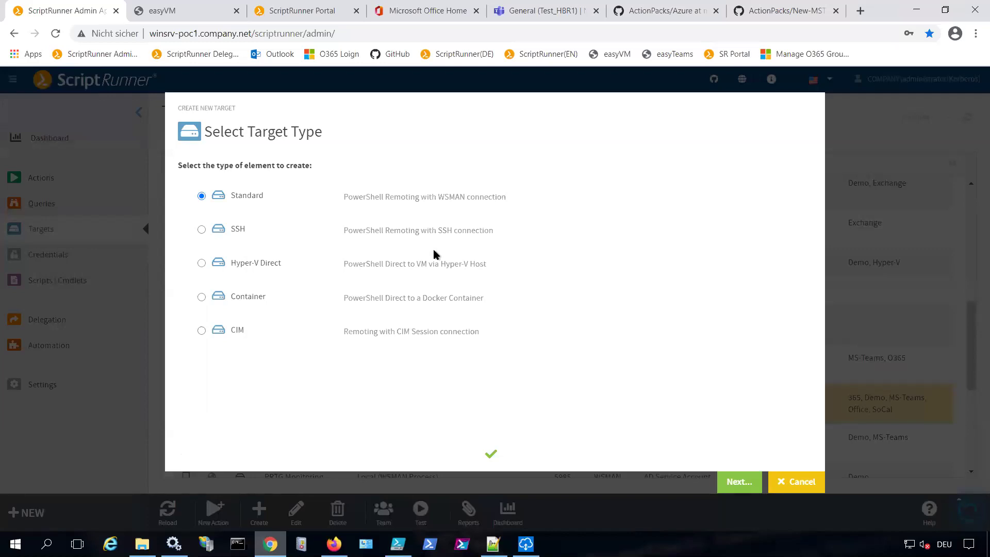
click(739, 482)
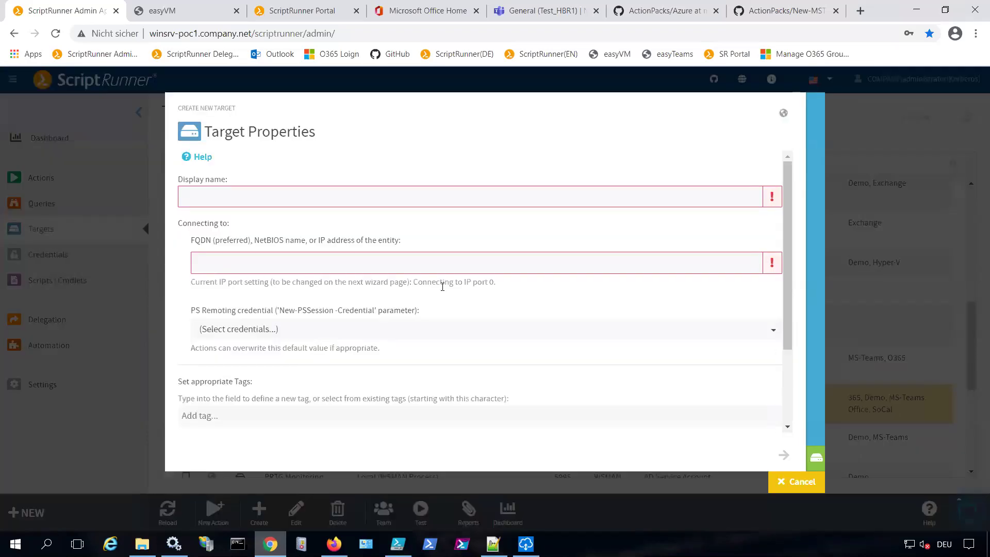
click(815, 459)
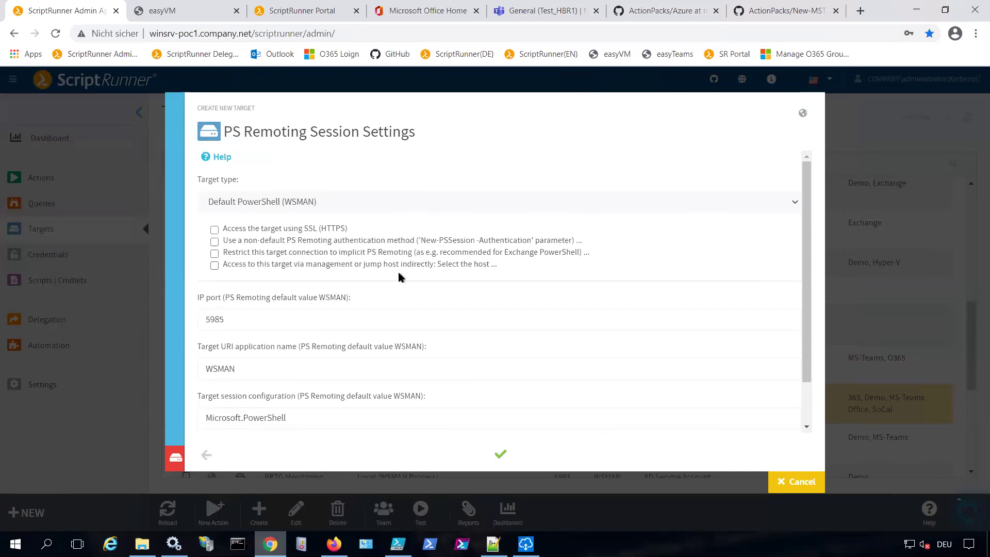
click(793, 482)
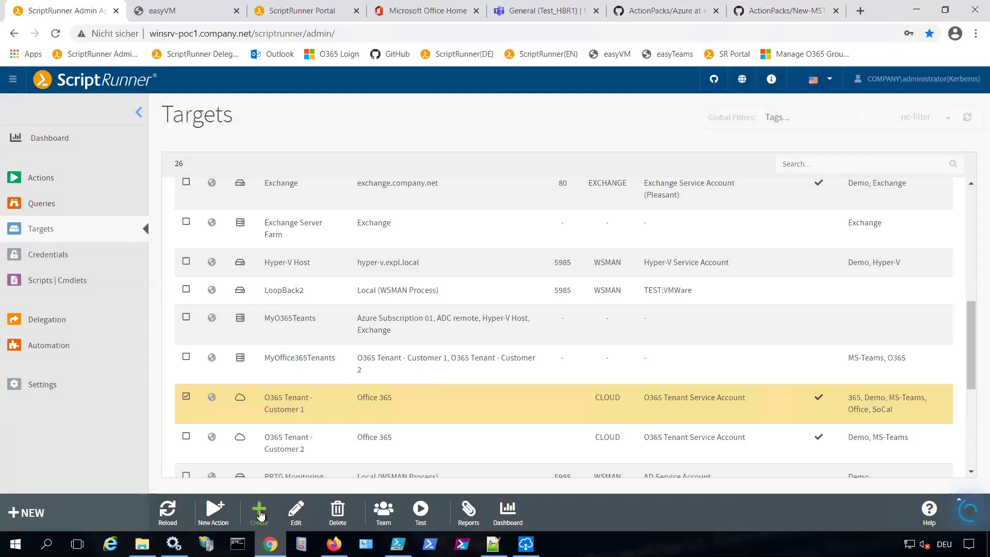
click(259, 514)
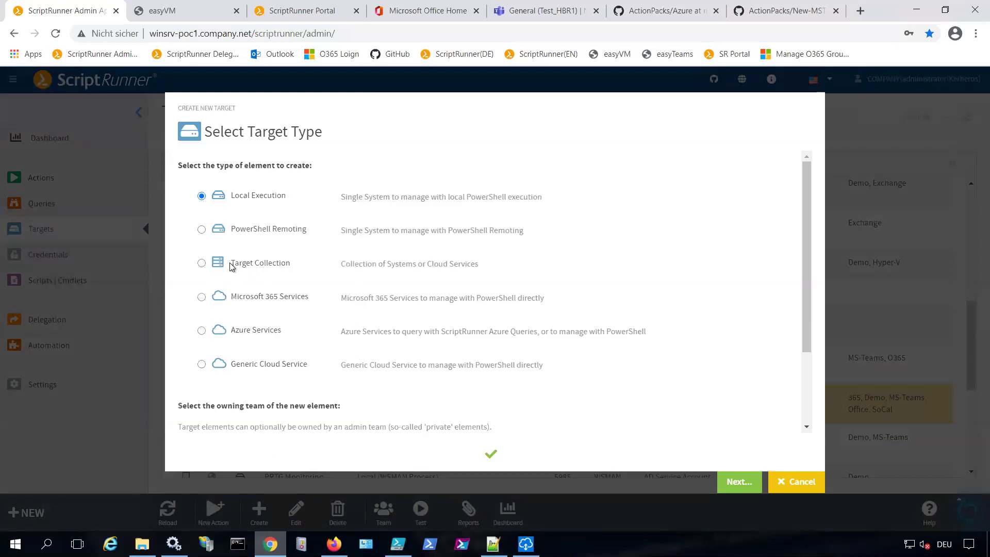
drag(231, 266, 293, 267)
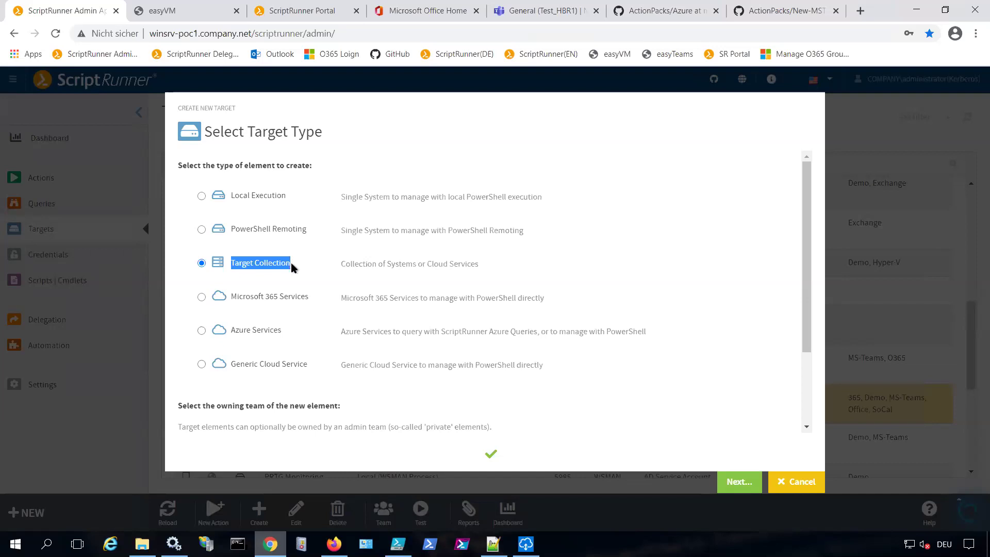
scroll(564, 314, down, 2)
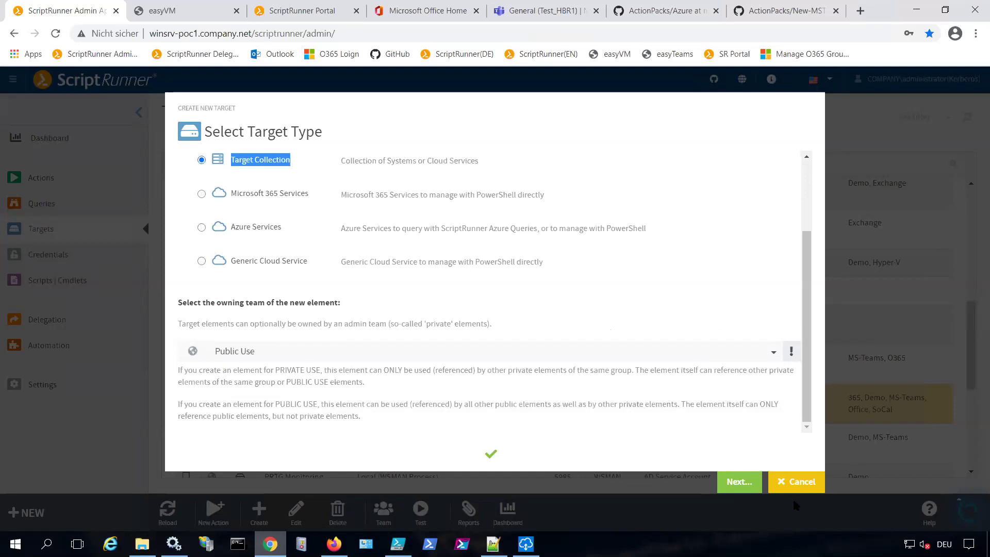
click(794, 482)
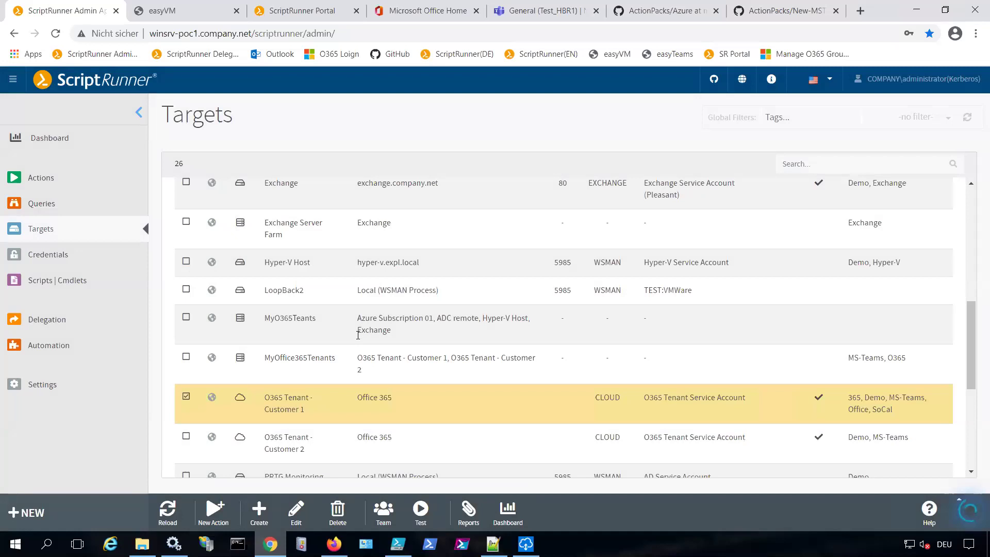
Switch to the Actions list, then on to the Scripts | Cmdlets page
click(43, 189)
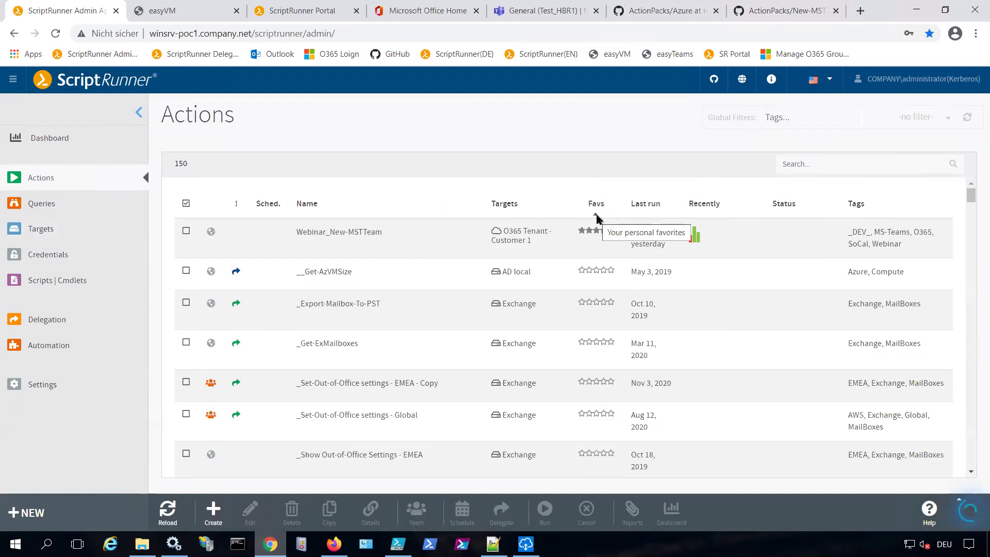
click(46, 285)
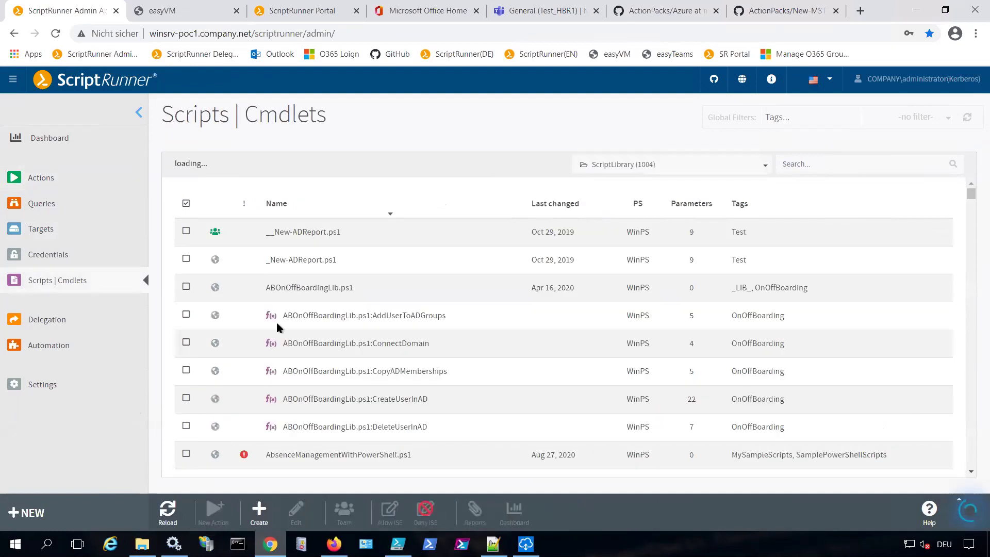
Search the scripts for 'socal' and select Webinar_New-MSTTeam.ps1 among the 22 results
click(825, 163)
text(socal)
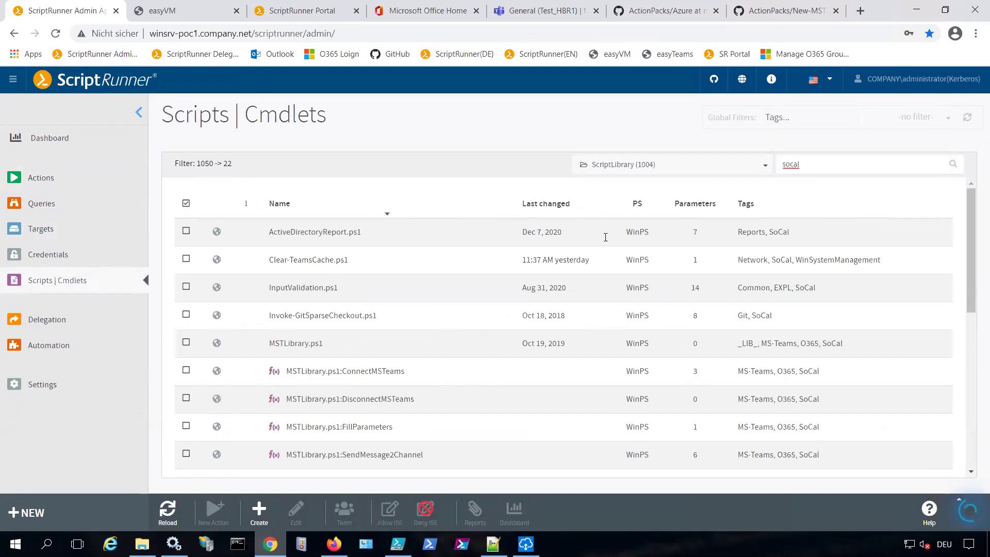
scroll(596, 299, down, 3)
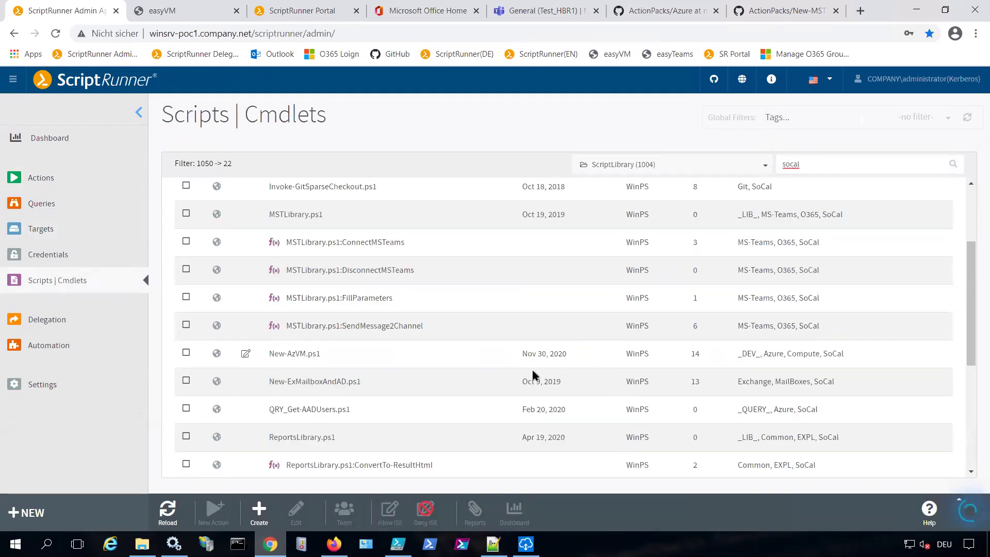
mouse_move(531, 370)
scroll(532, 372, down, 5)
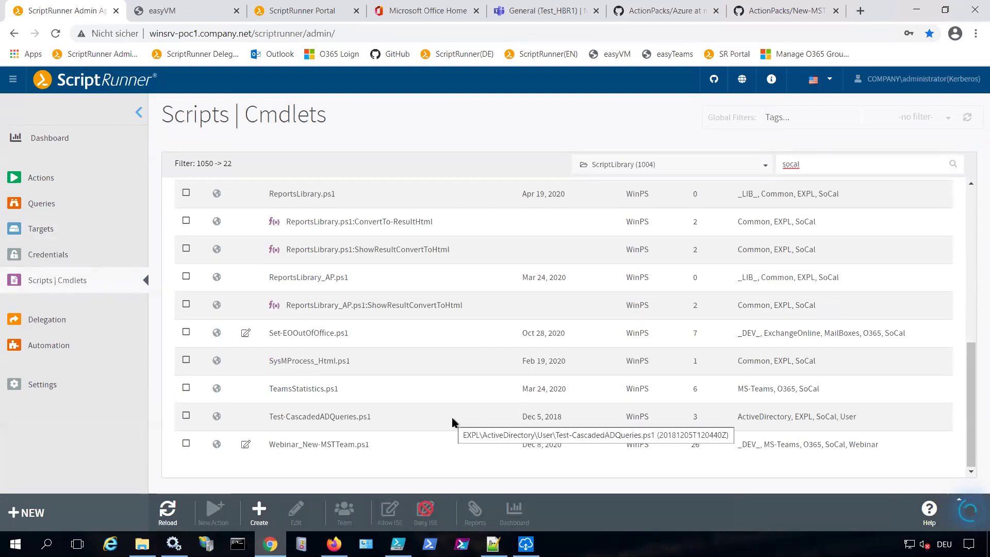
click(289, 444)
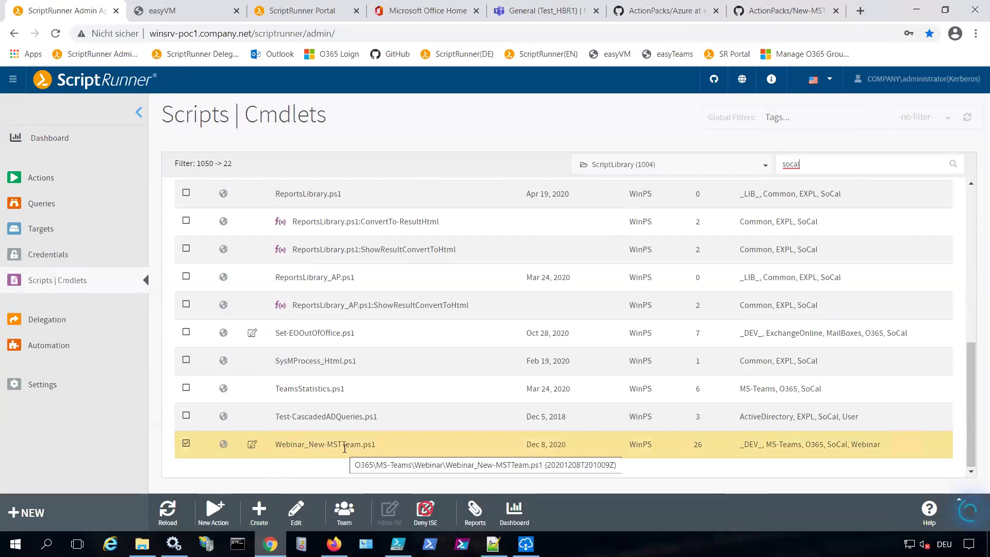
Start a new action from Webinar_New-MSTTeam.ps1, leaving Public Use as the owning team
click(213, 511)
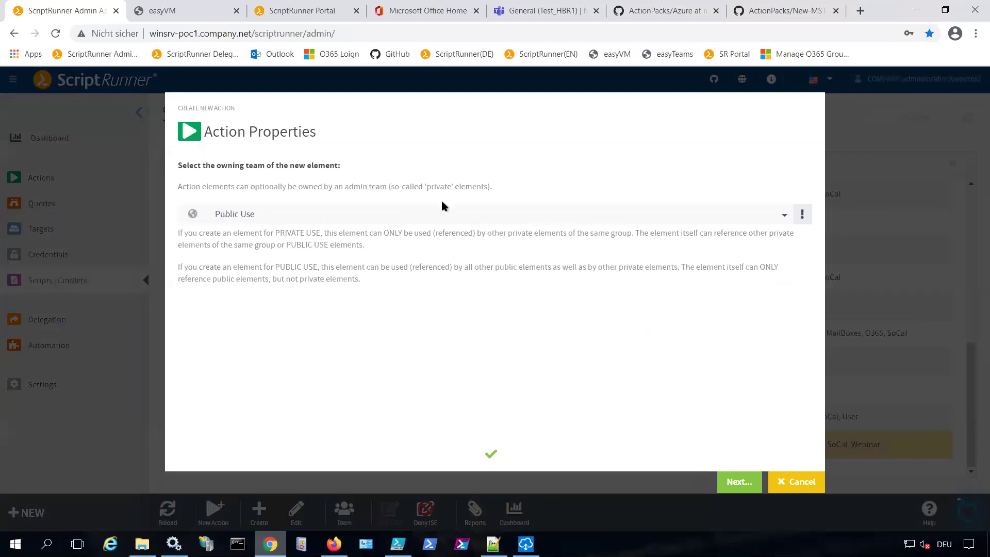
click(437, 214)
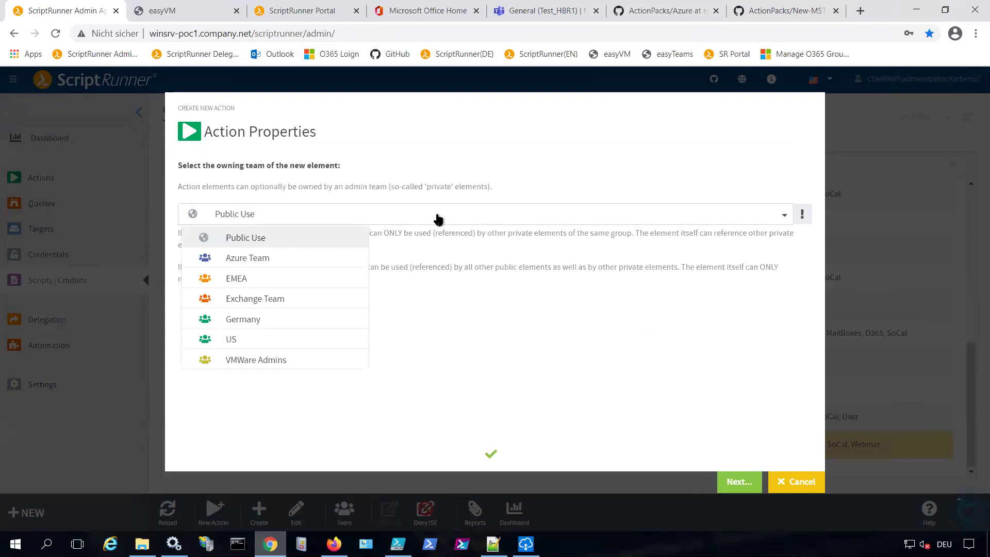
click(525, 160)
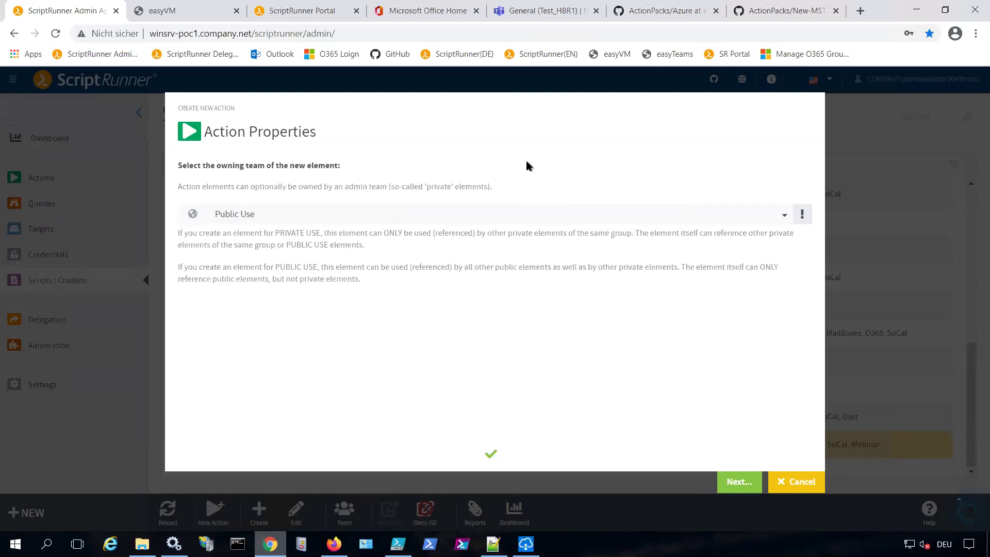
Rename the action to 'NYUG Team Creation' and advance to the Select Targets page
click(738, 477)
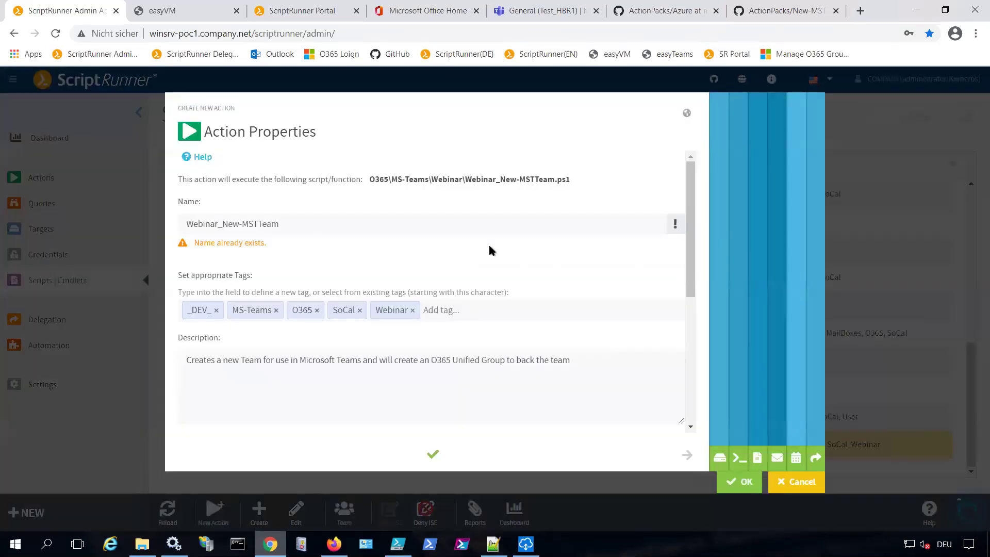
triple_click(290, 223)
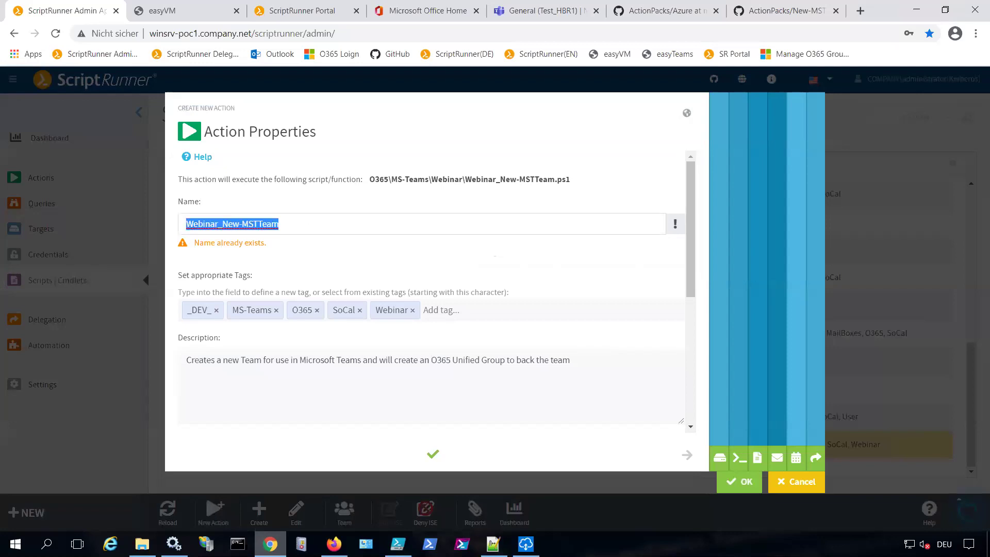
text(N)
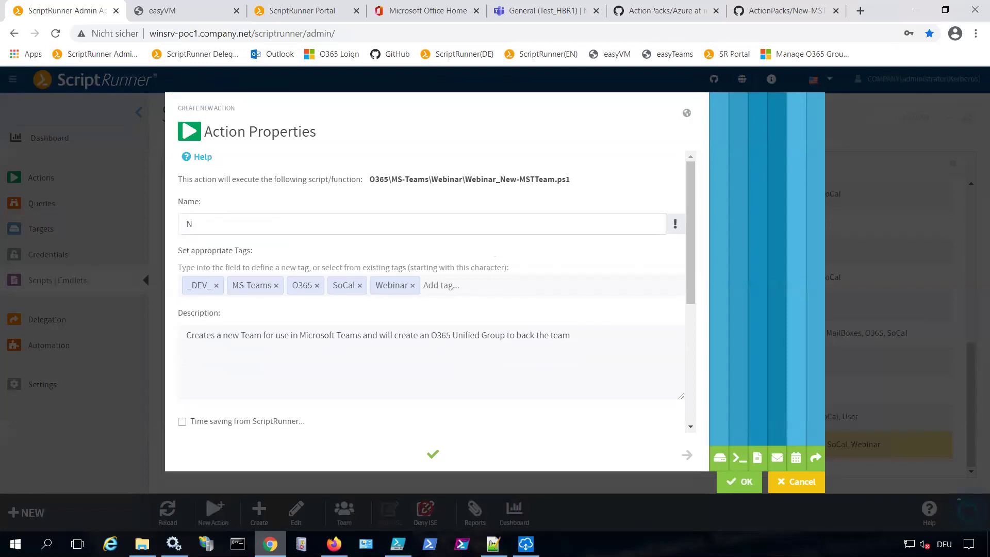
text(YUG Team Creation)
click(455, 286)
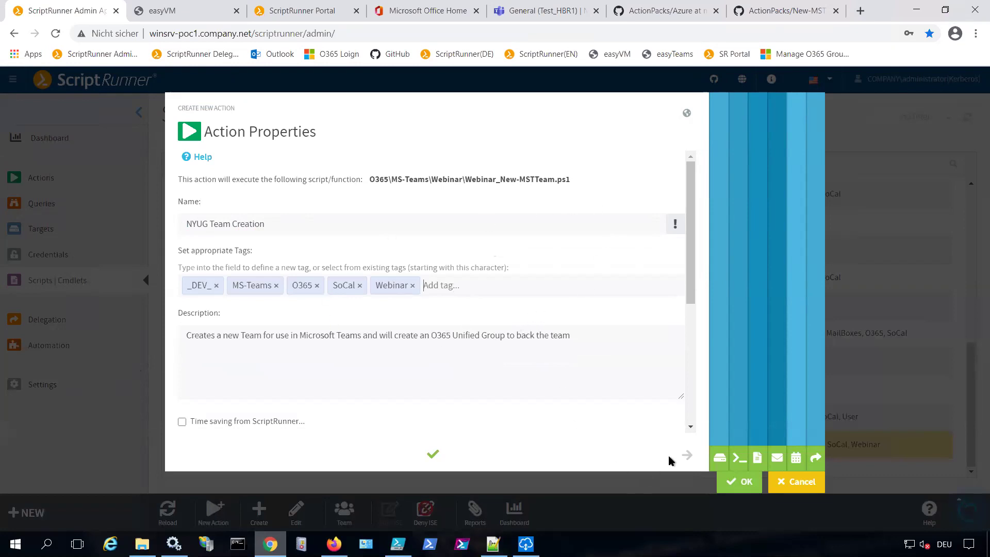
click(687, 455)
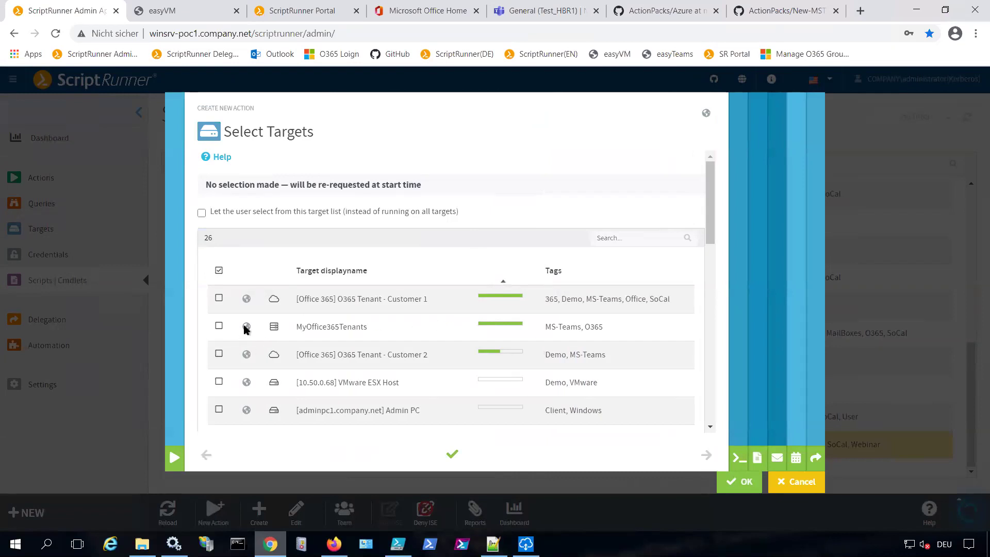
Choose O365 Tenant - Customer 1 as the sole target and save the new action
click(220, 298)
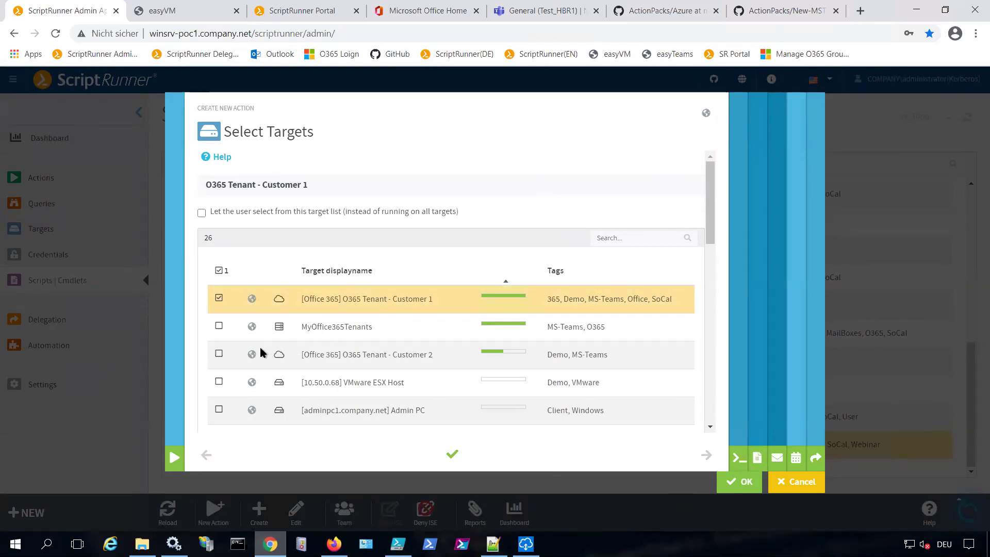
click(219, 354)
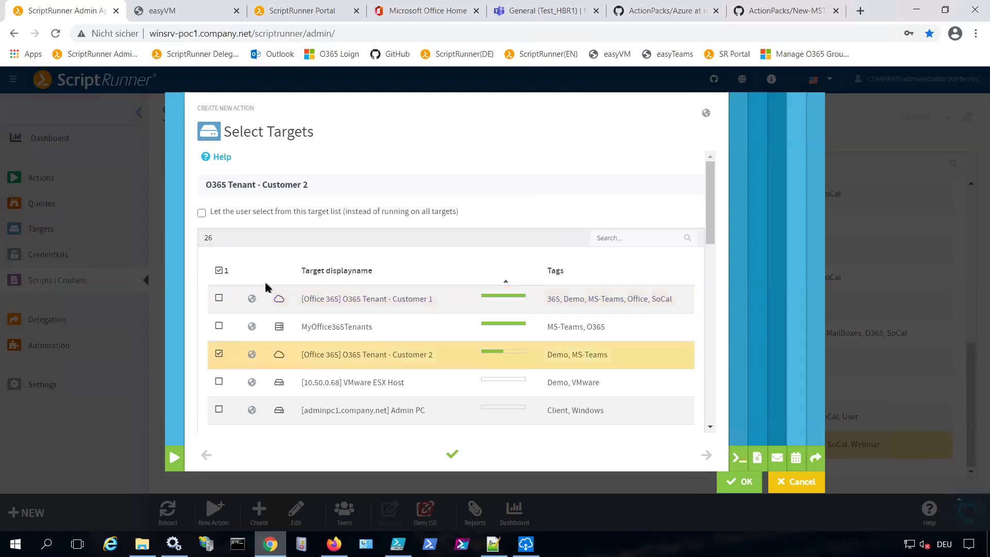
click(219, 298)
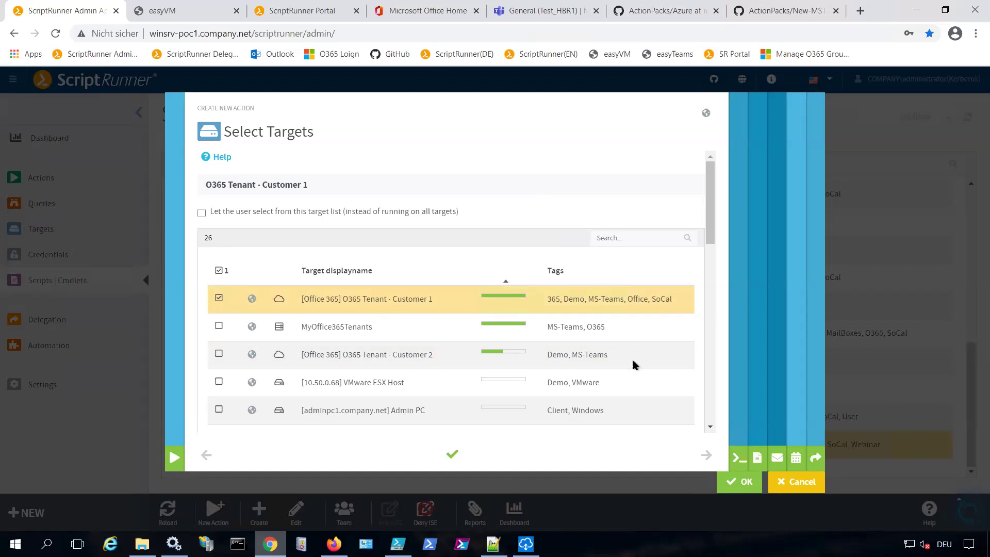
click(707, 455)
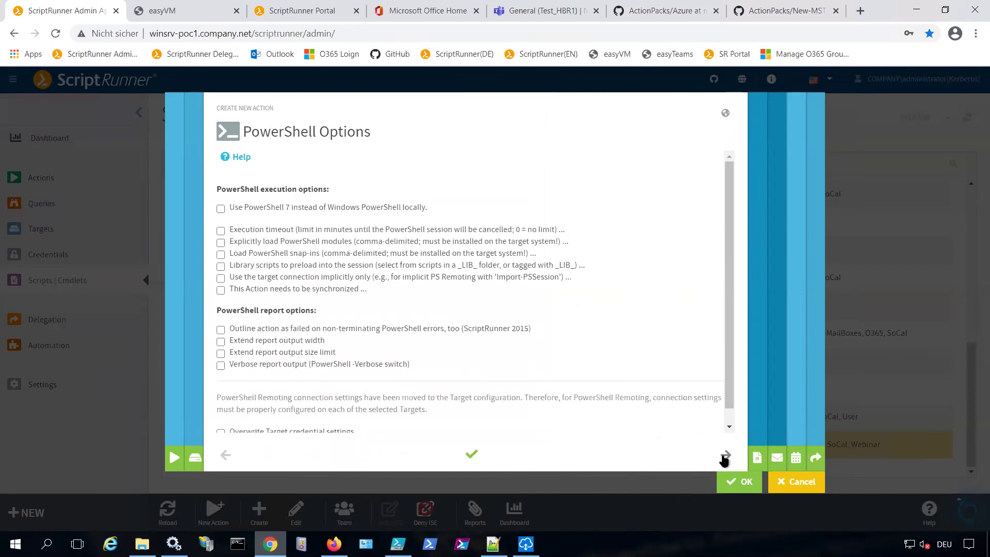
click(737, 481)
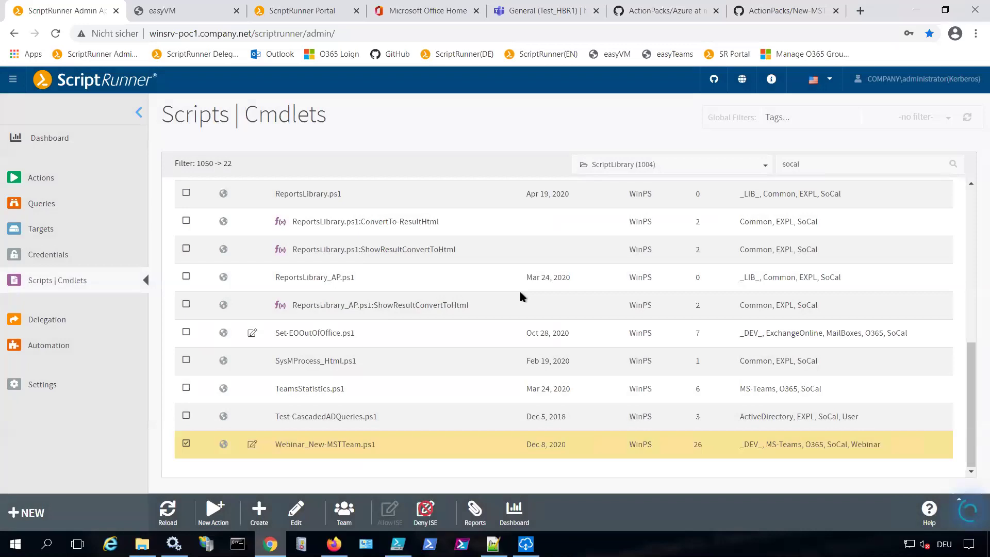
Open Actions and select the NYUG Team Creation row among the 151 actions
click(40, 179)
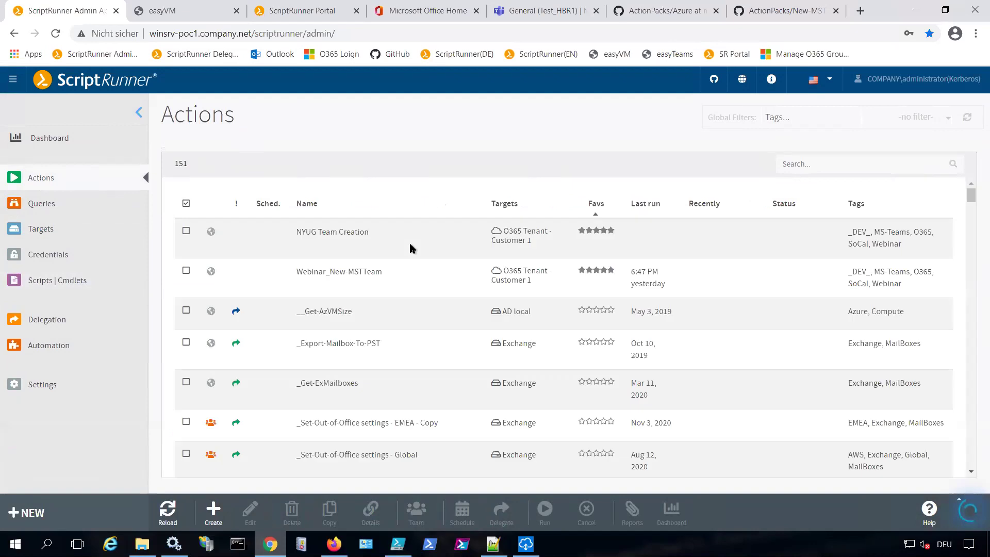
click(386, 236)
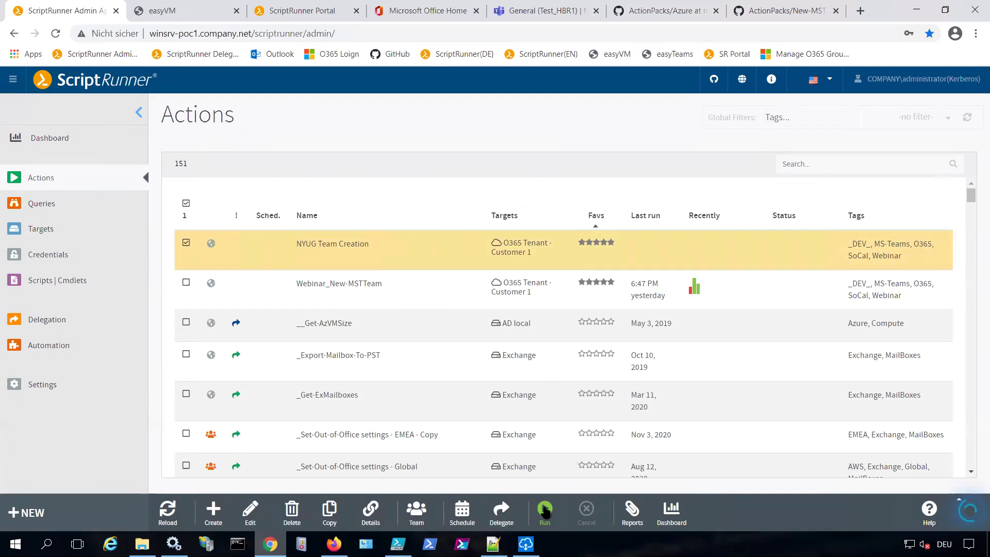
click(545, 510)
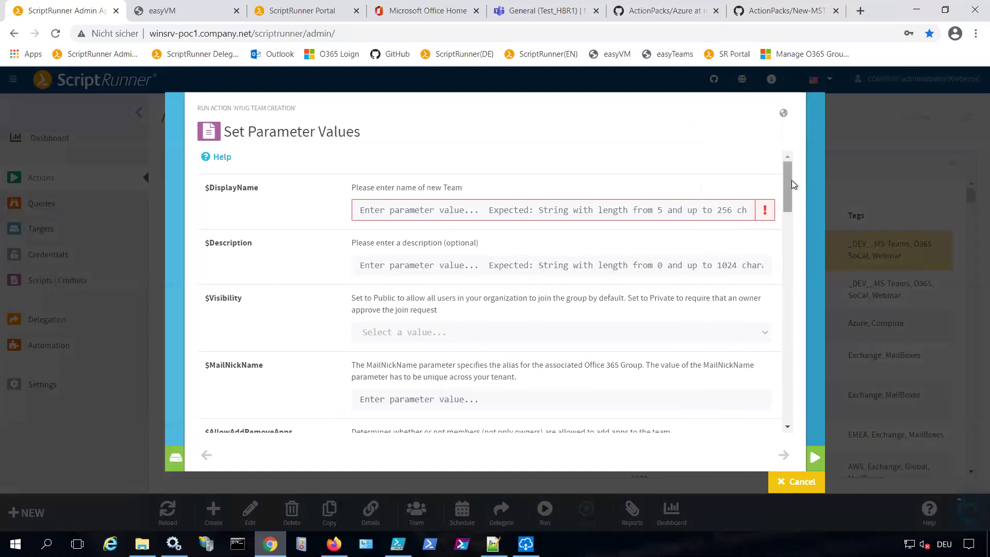
drag(788, 178, 810, 164)
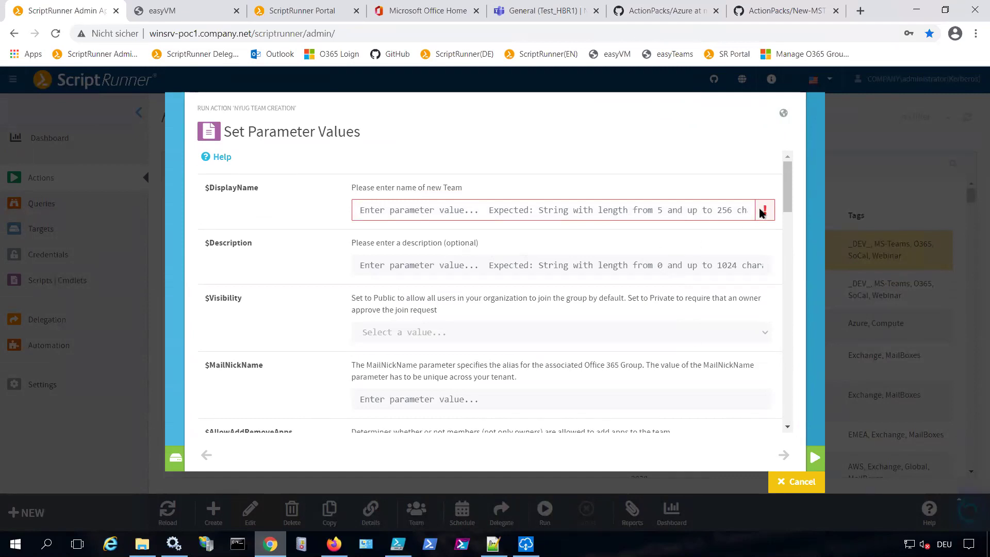
mouse_move(765, 213)
click(507, 212)
text(test1234)
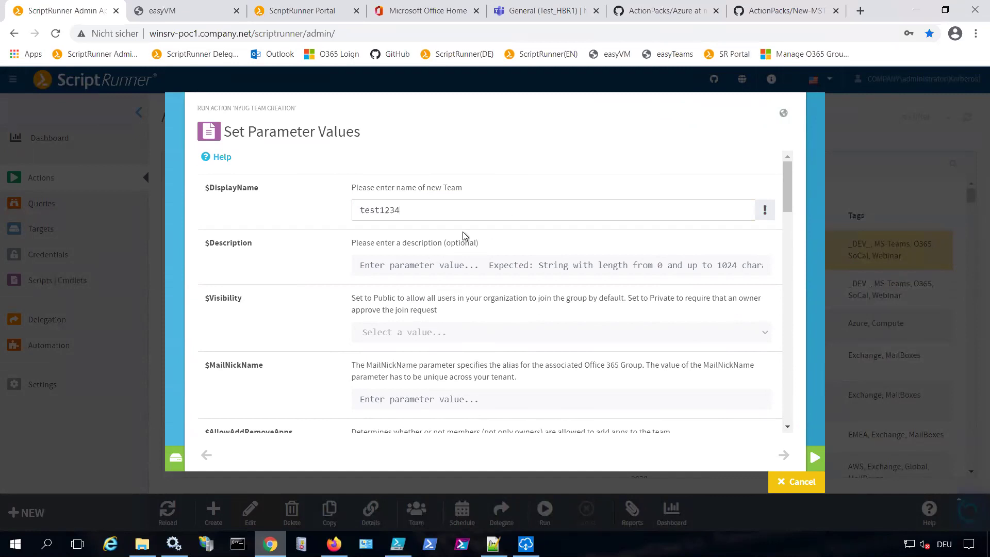
scroll(508, 255, down, 15)
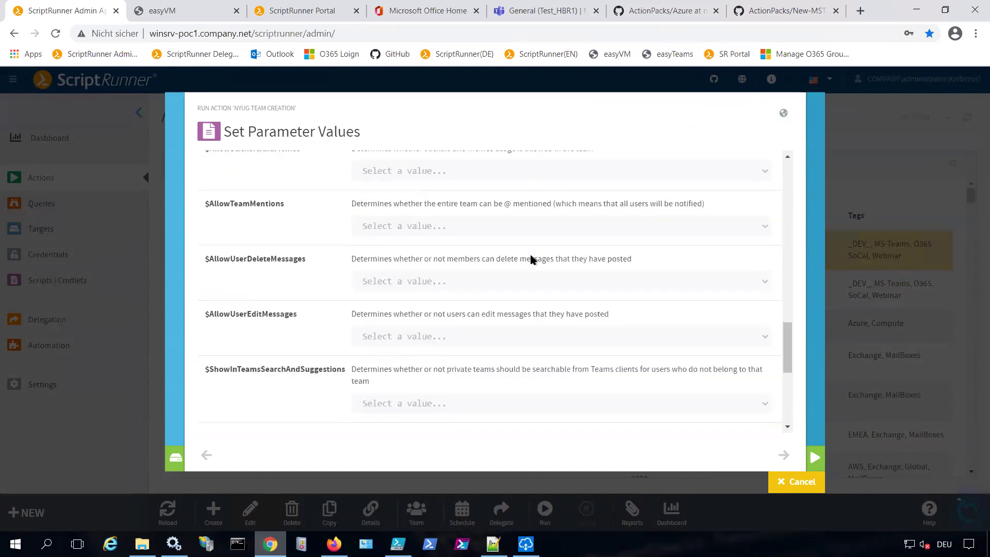
scroll(530, 260, up, 15)
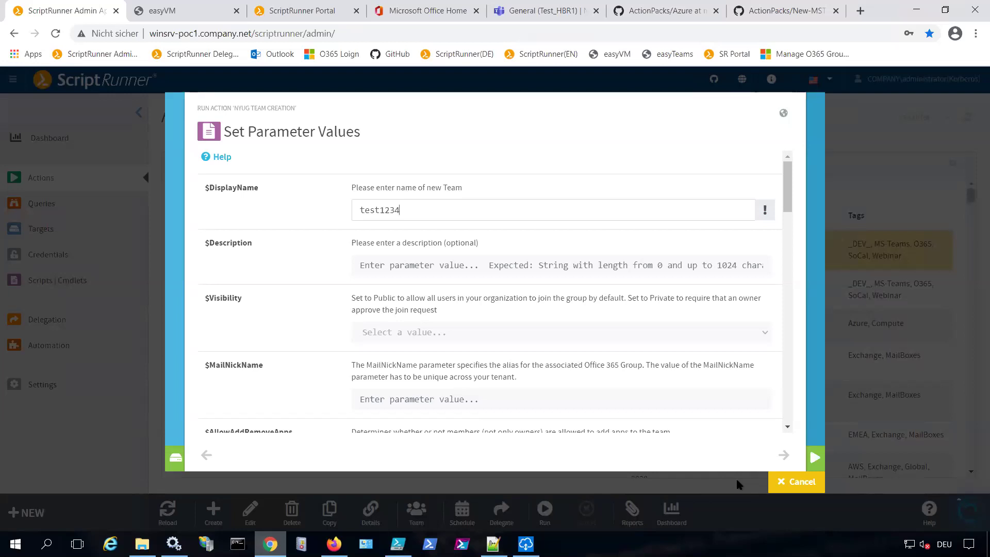
click(794, 482)
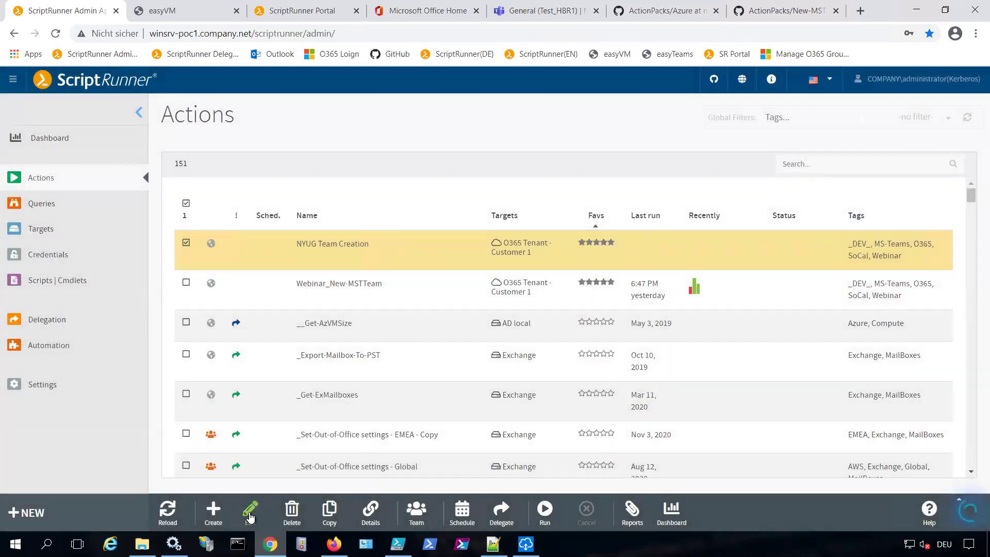
Edit NYUG Team Creation to preset $MSTCredential to O365 Tenant Service Account and save
click(250, 514)
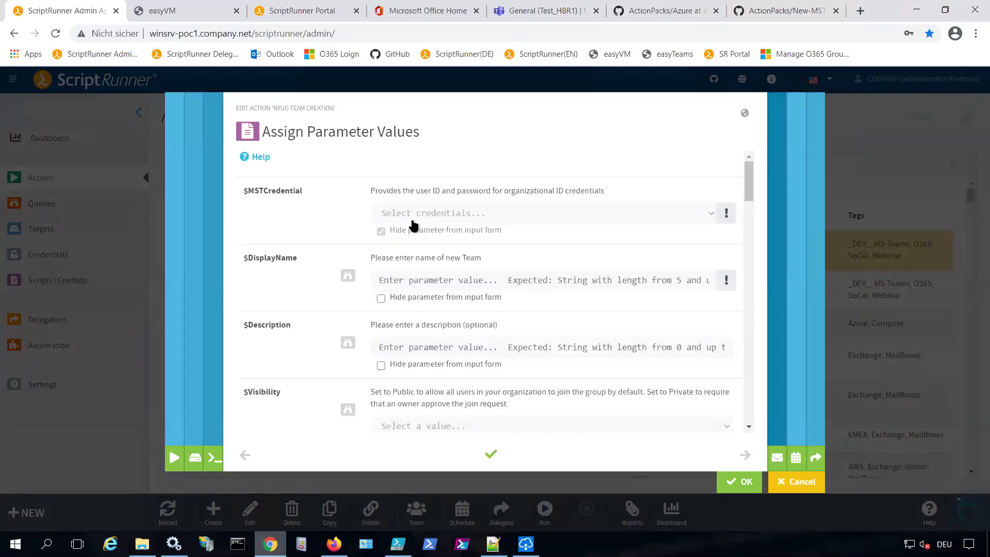
click(460, 218)
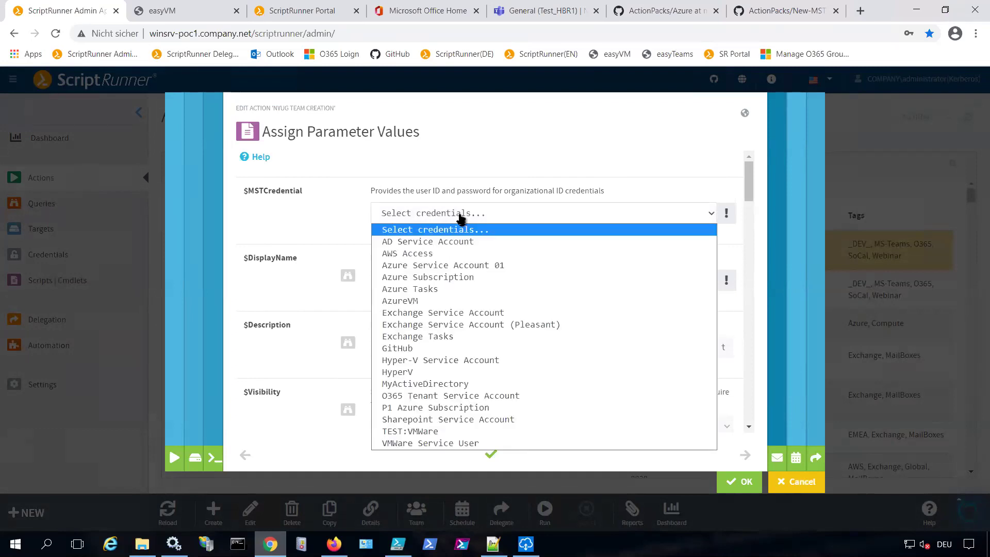
click(491, 395)
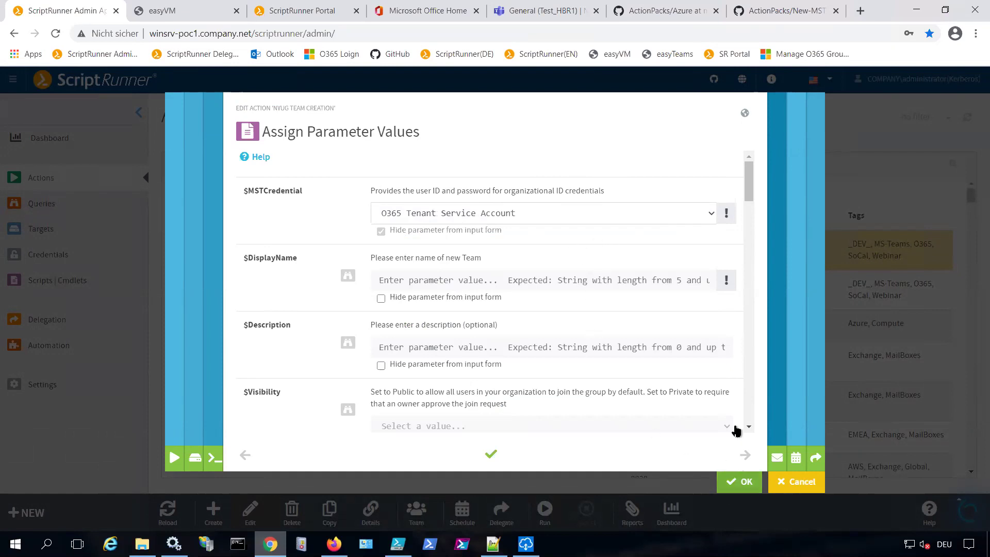
click(741, 482)
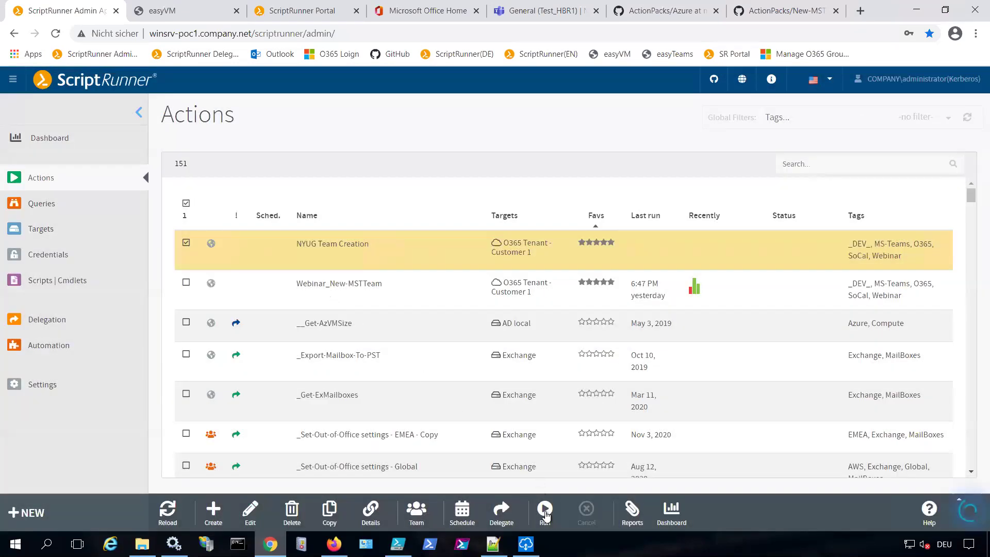
Run NYUG Team Creation with the display name testNYUG001
click(545, 513)
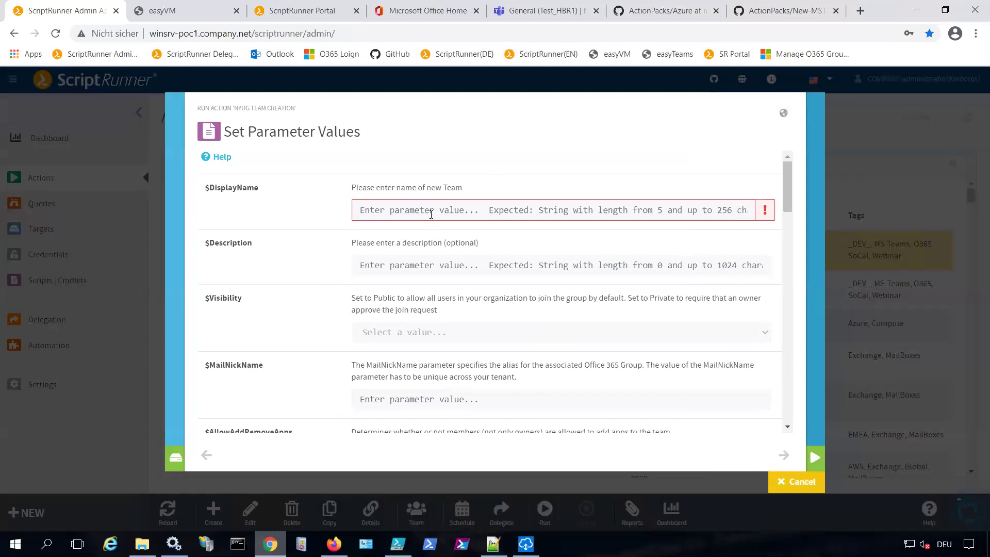
text(test)
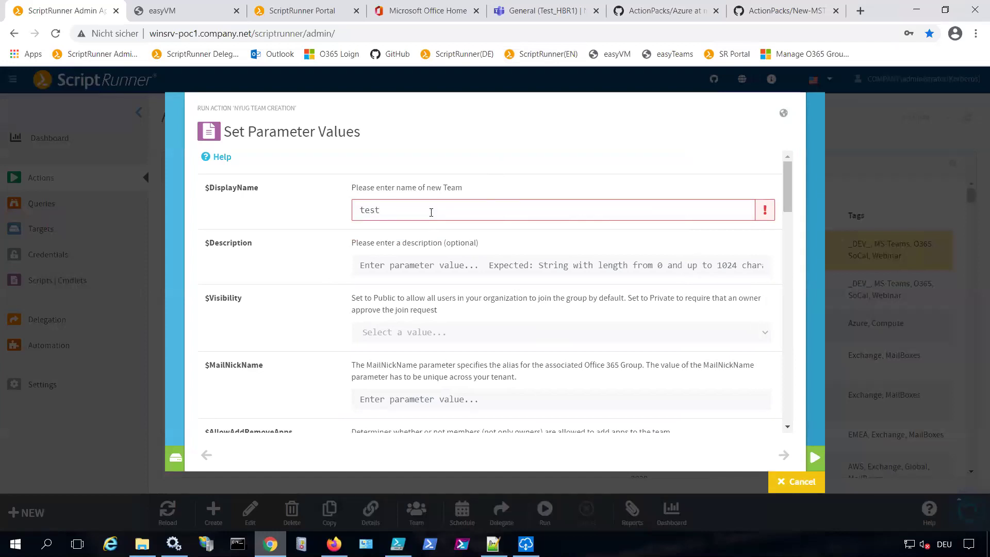
text(NYUG)
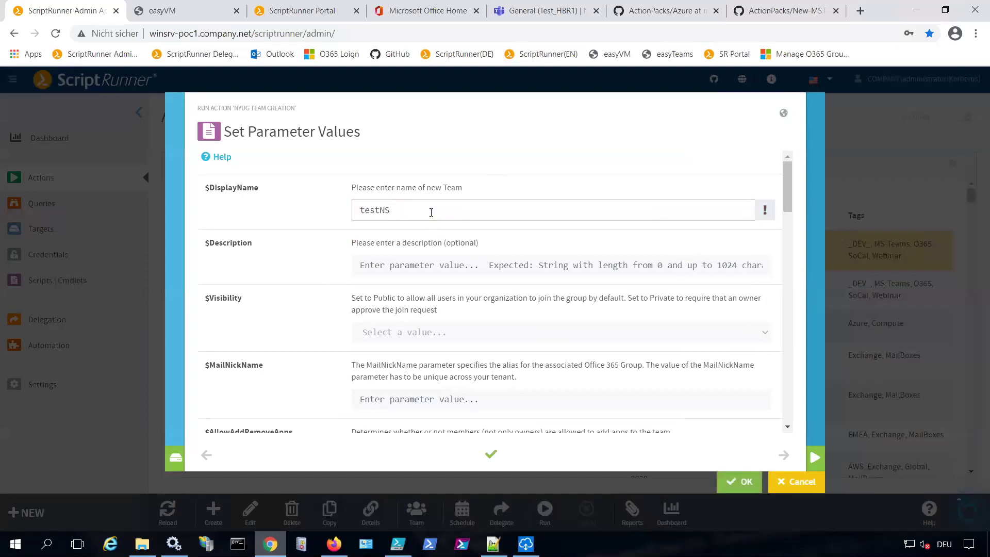
text(001)
click(739, 483)
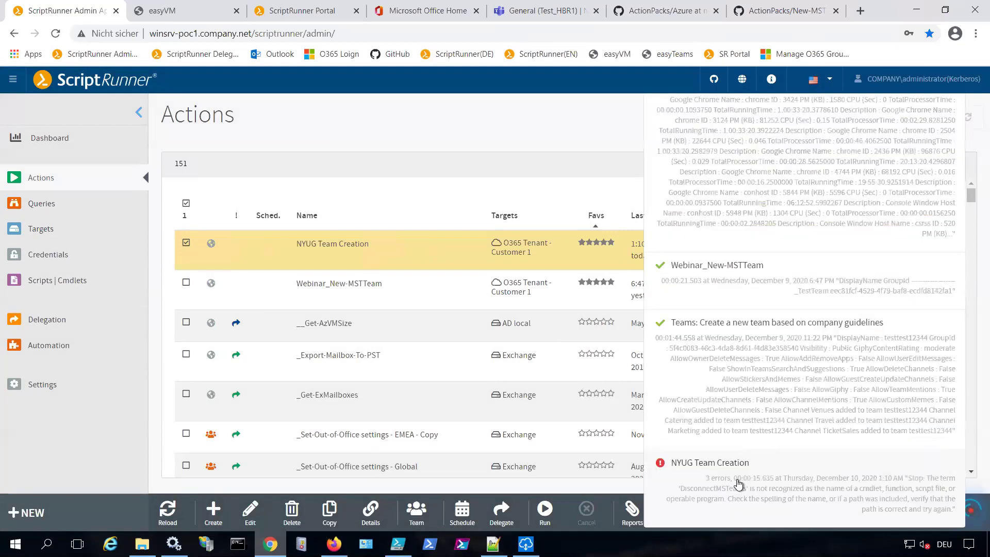
Open the run's Action Report and highlight who started it, the action name and target
click(736, 479)
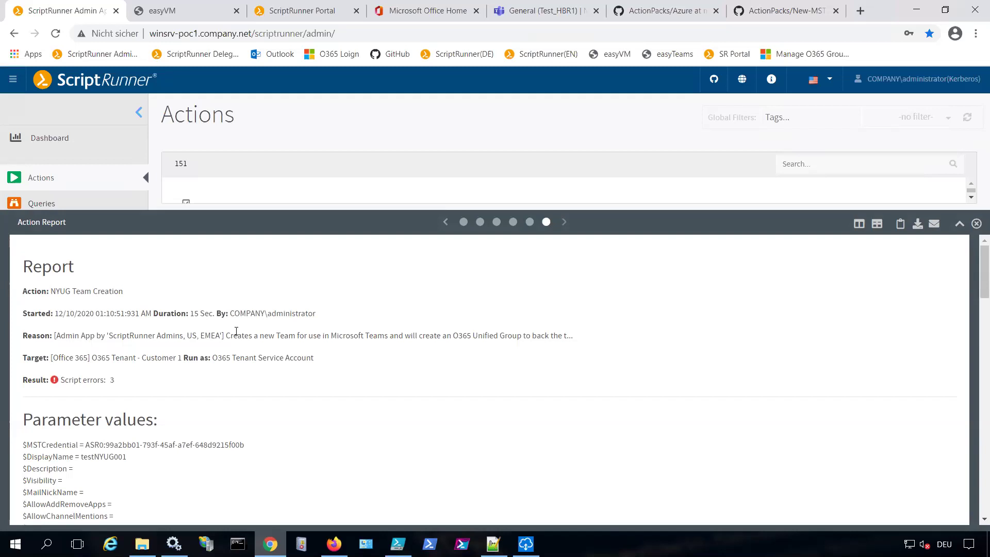
drag(231, 314, 336, 315)
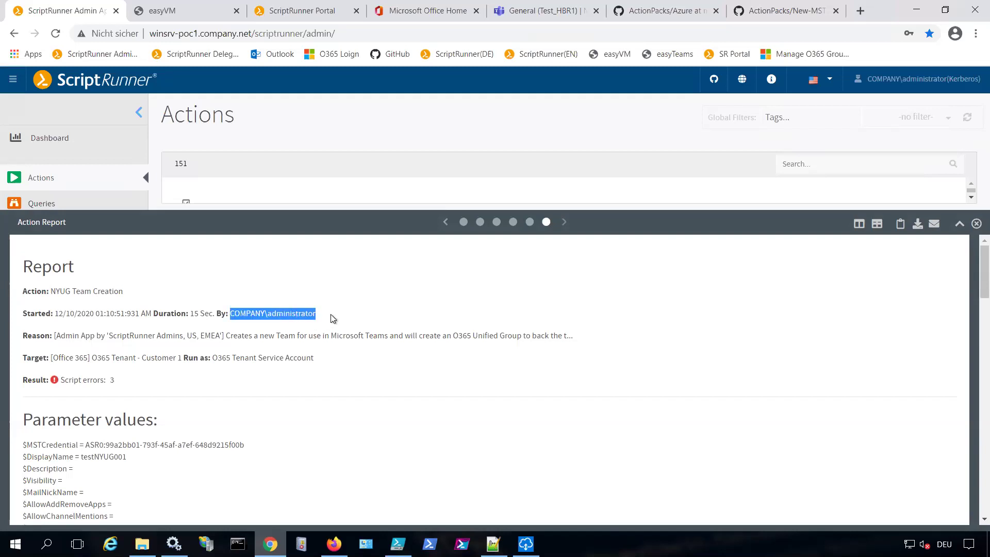
click(231, 315)
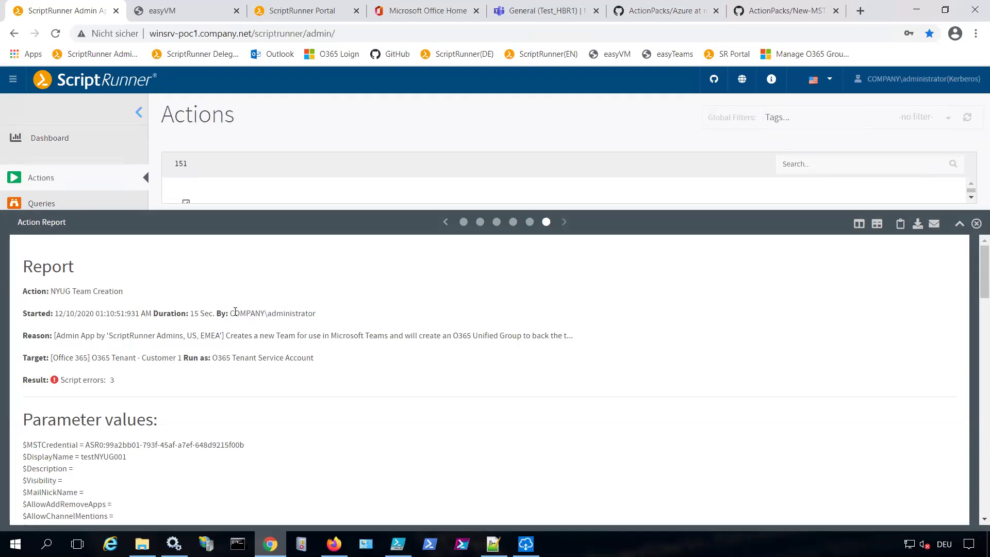
double_click(272, 314)
drag(61, 291, 157, 299)
drag(50, 357, 324, 357)
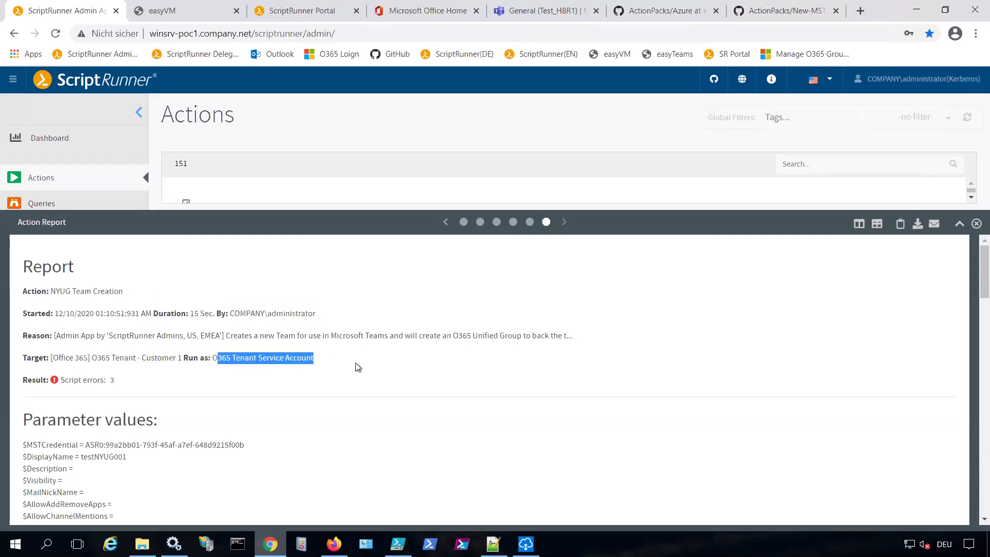
Scroll to the error, mark the unrecognized 'DisconnectMSTeams' term, and close the report
scroll(257, 392, down, 1)
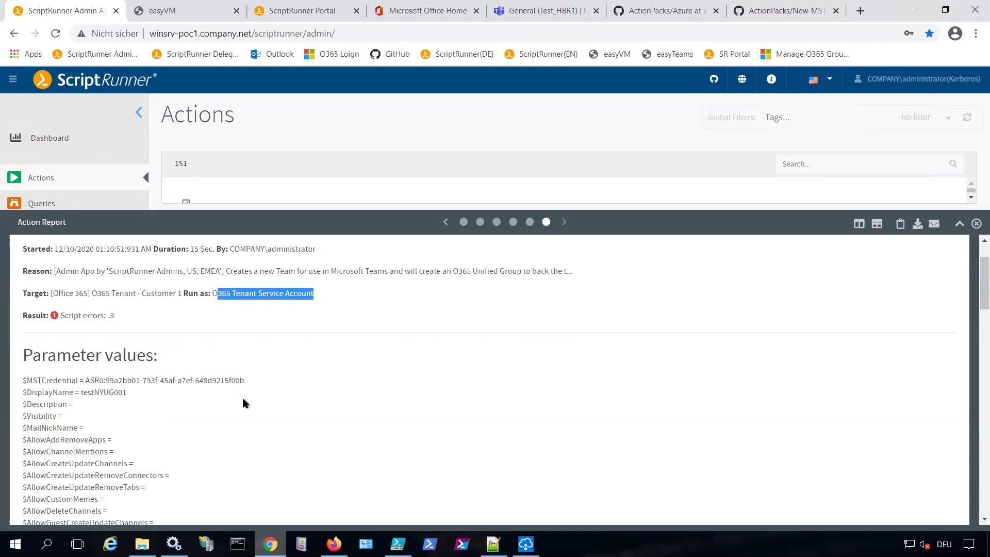
scroll(243, 395, down, 1)
scroll(243, 403, down, 1)
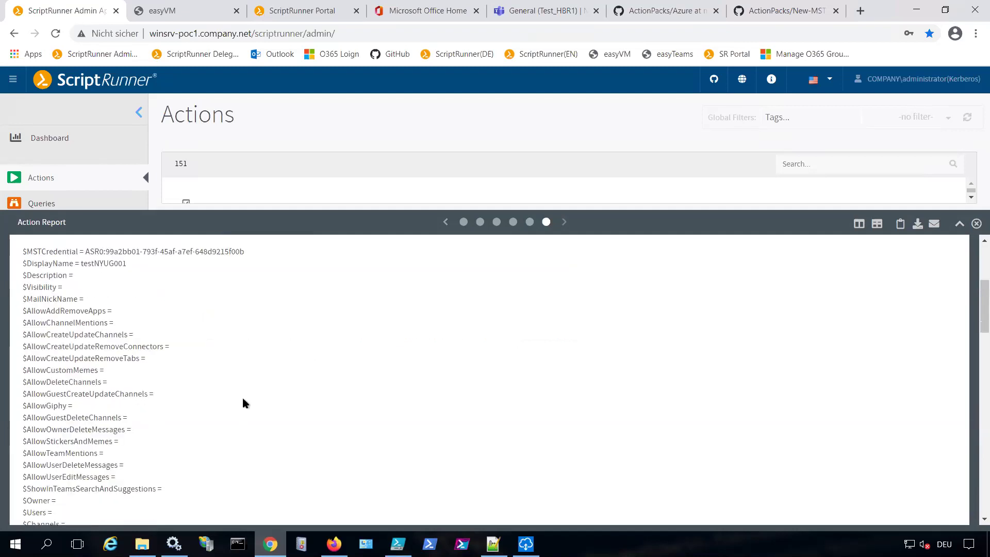
scroll(242, 403, down, 3)
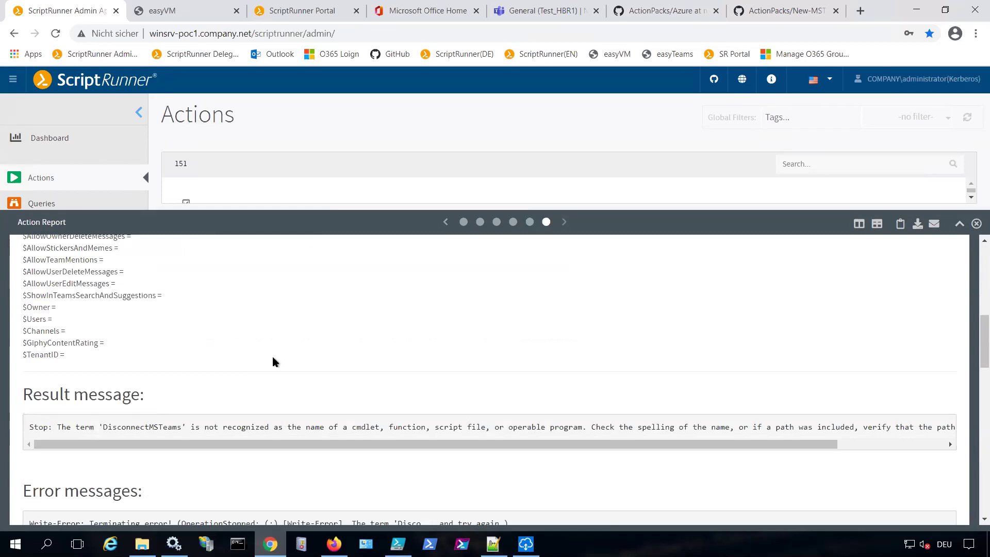
drag(105, 428, 187, 436)
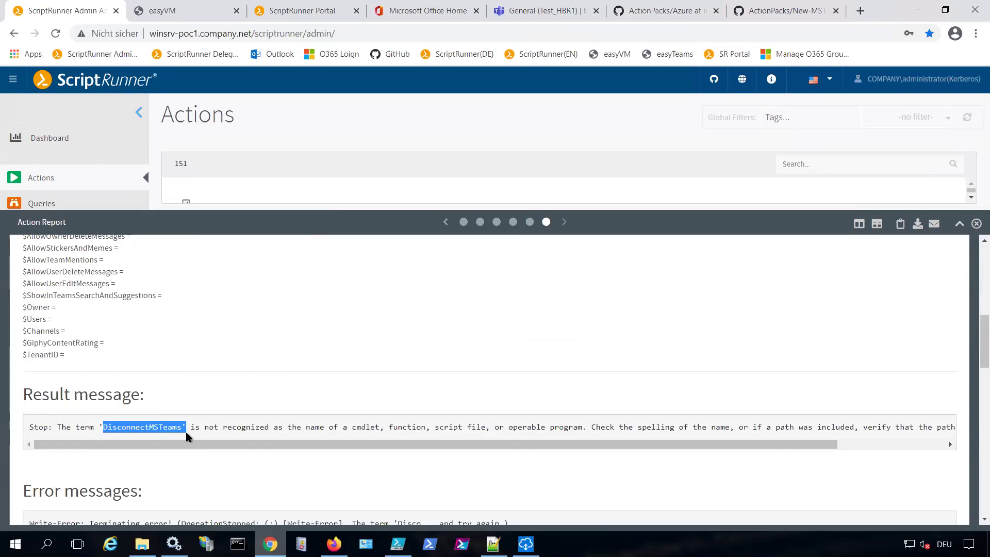
click(977, 224)
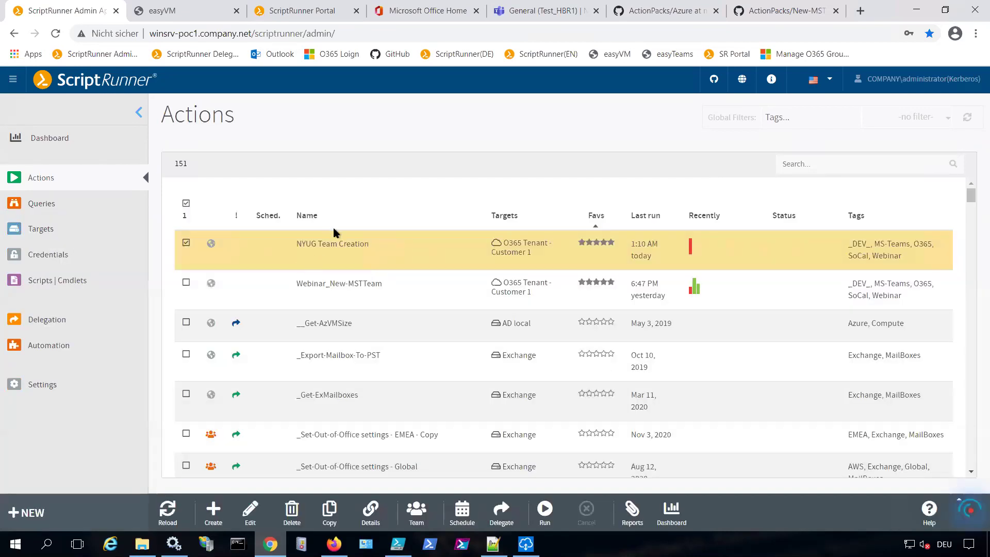
Edit NYUG Team Creation and go to its PowerShell Options page
click(251, 512)
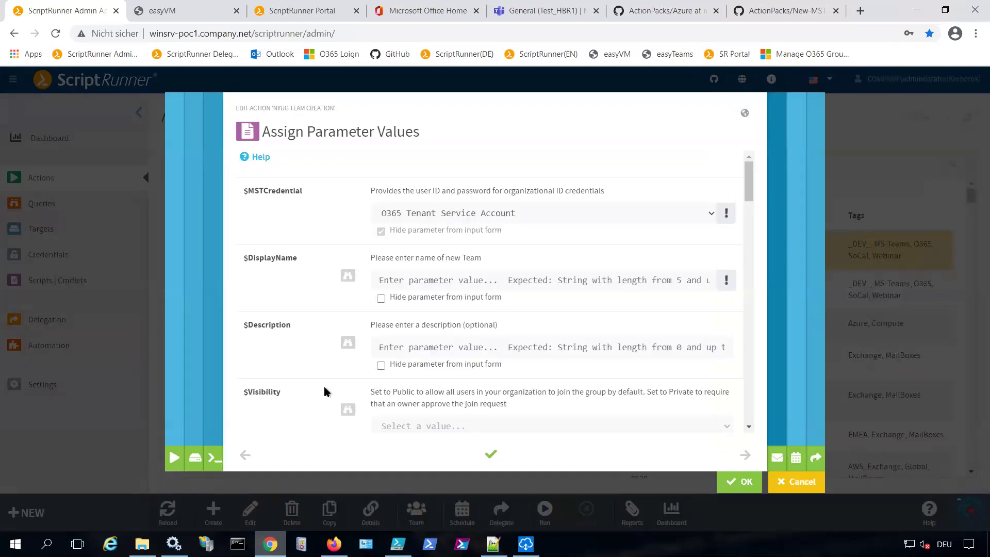
click(212, 459)
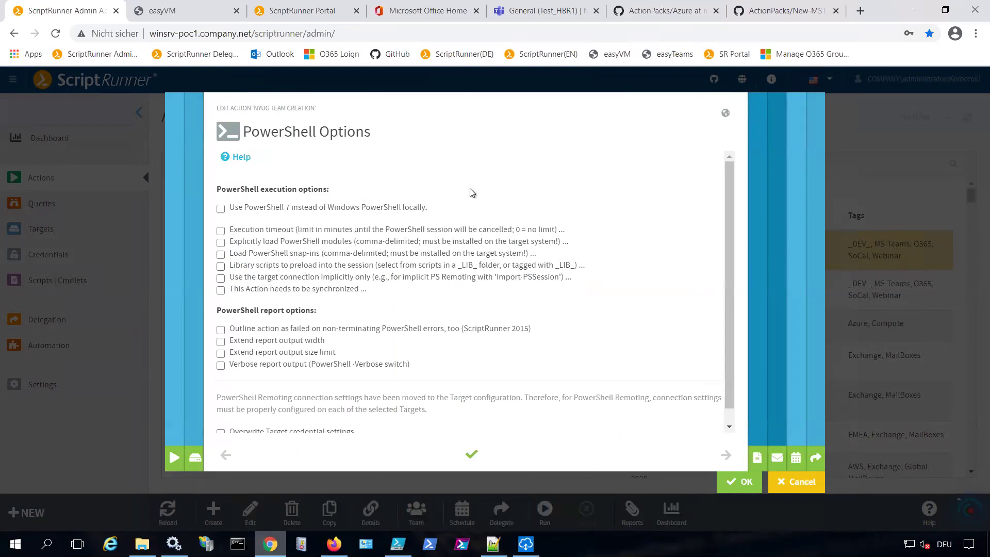
Preload library script O365\MS-Teams\_LIB_\MSTLibrary.ps1 in NYUG Team Creation and save the action
click(220, 266)
click(280, 279)
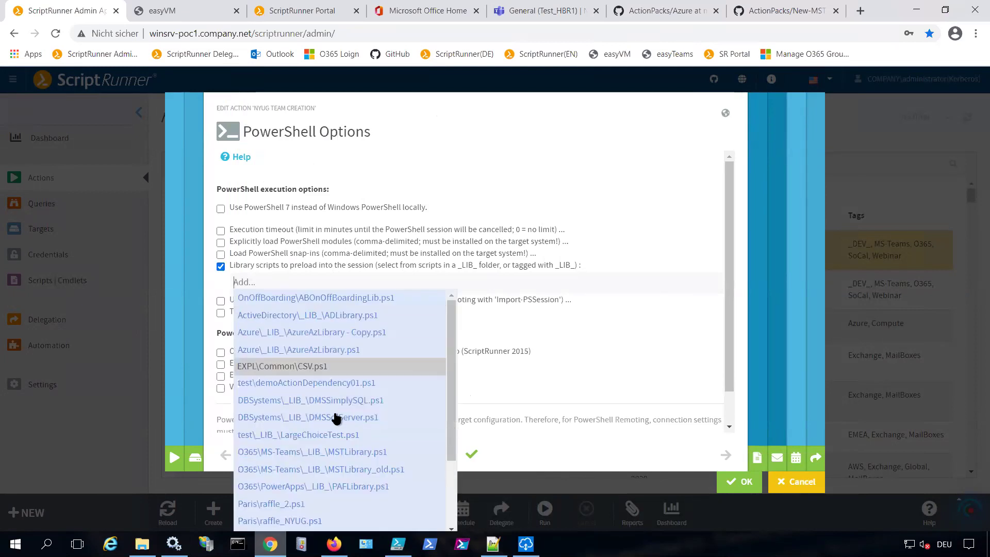
click(352, 454)
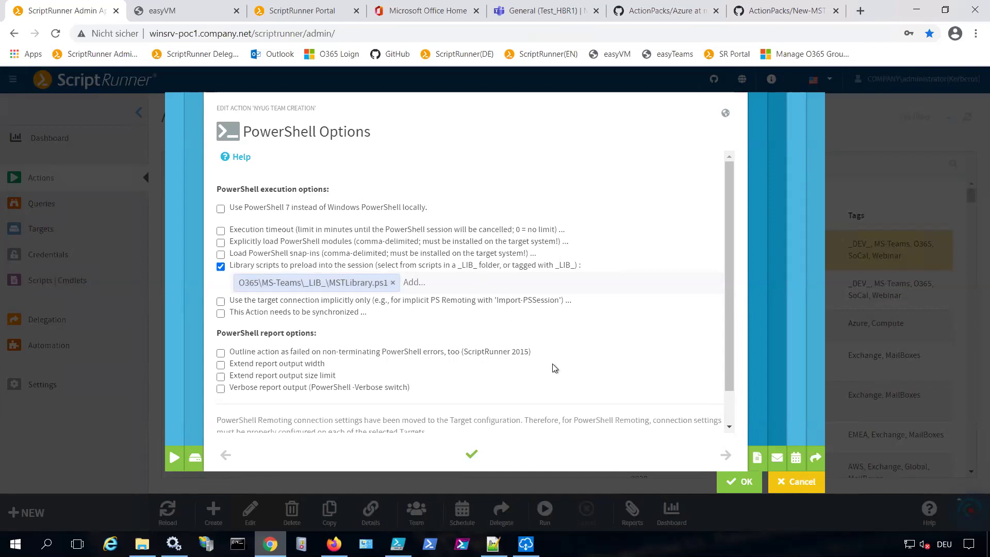
click(735, 485)
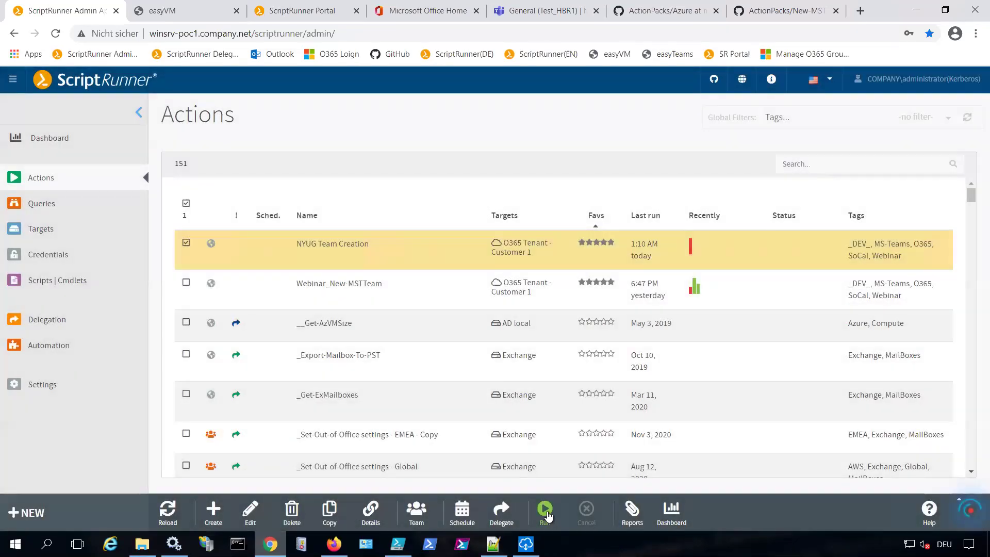
Run NYUG Team Creation with $DisplayName testNYUG001 and show the recent runs
click(547, 513)
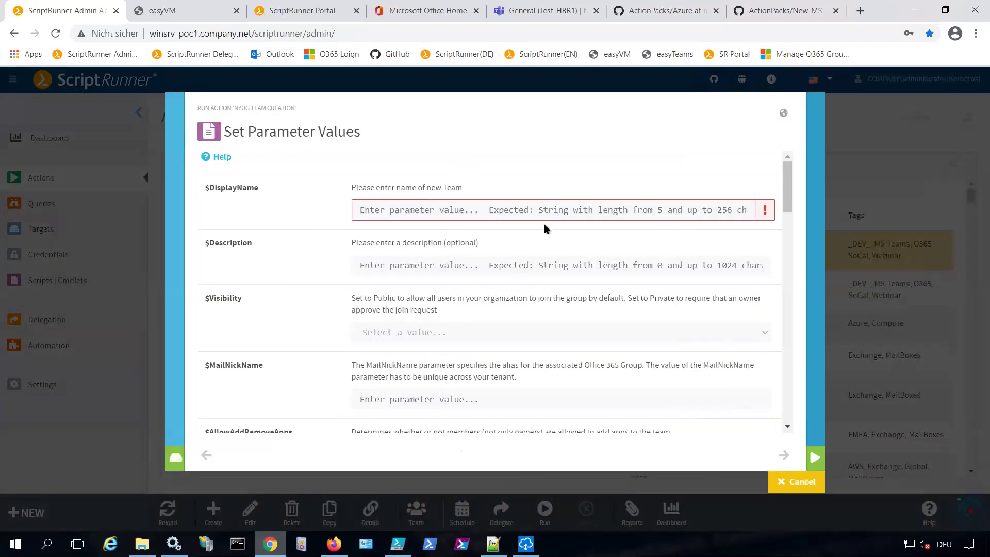
text(test)
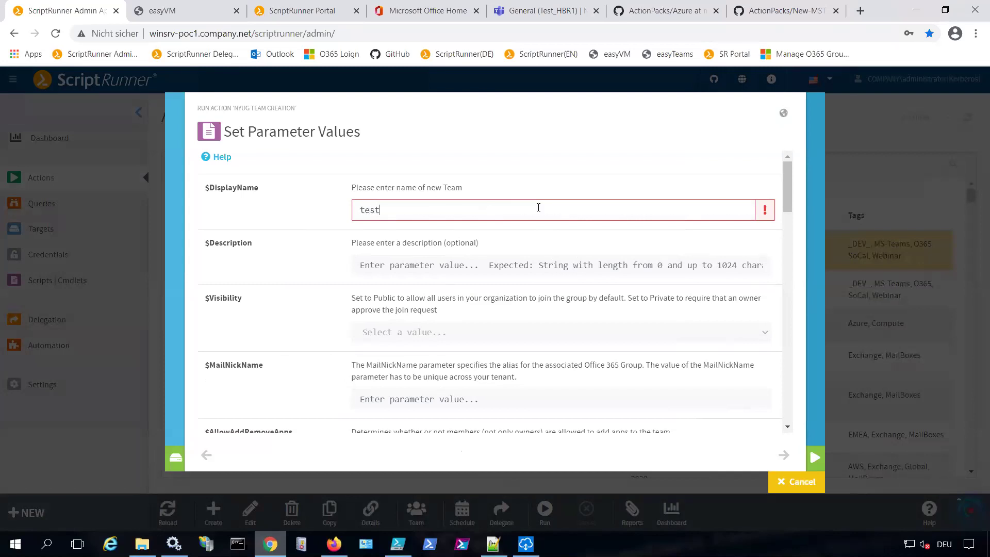
text(NYUG001)
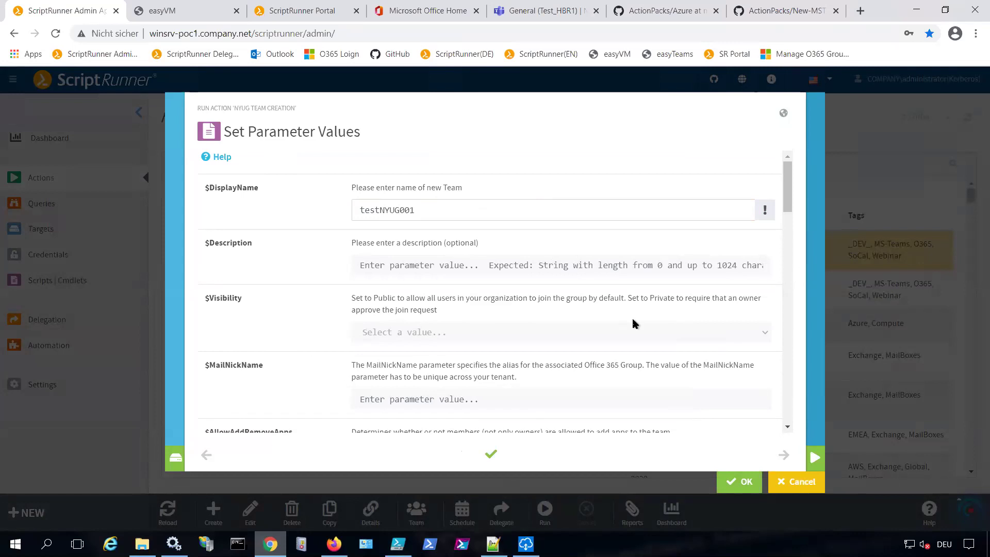
click(738, 481)
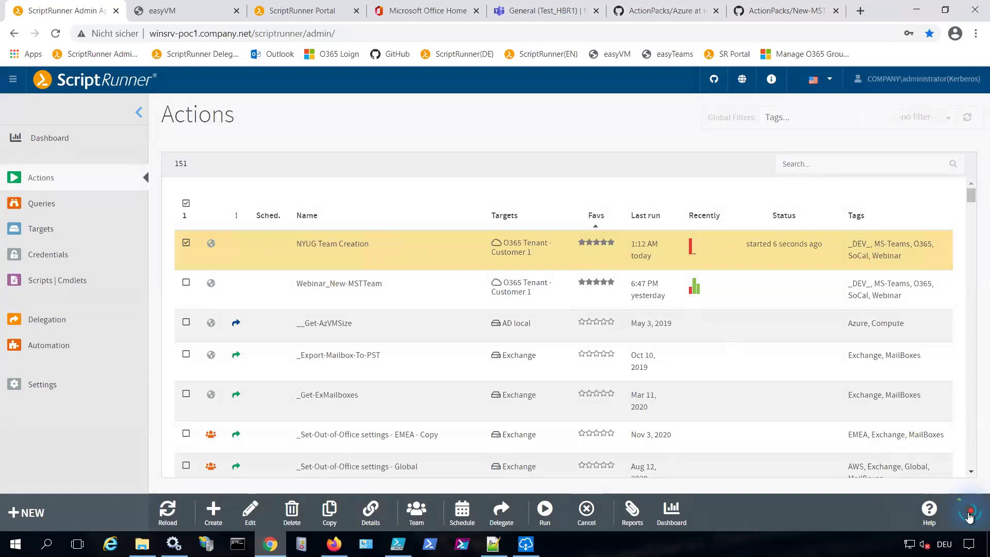
click(969, 517)
Review the testNYUG001 run's Action Report showing 0 script errors, then close it
click(737, 492)
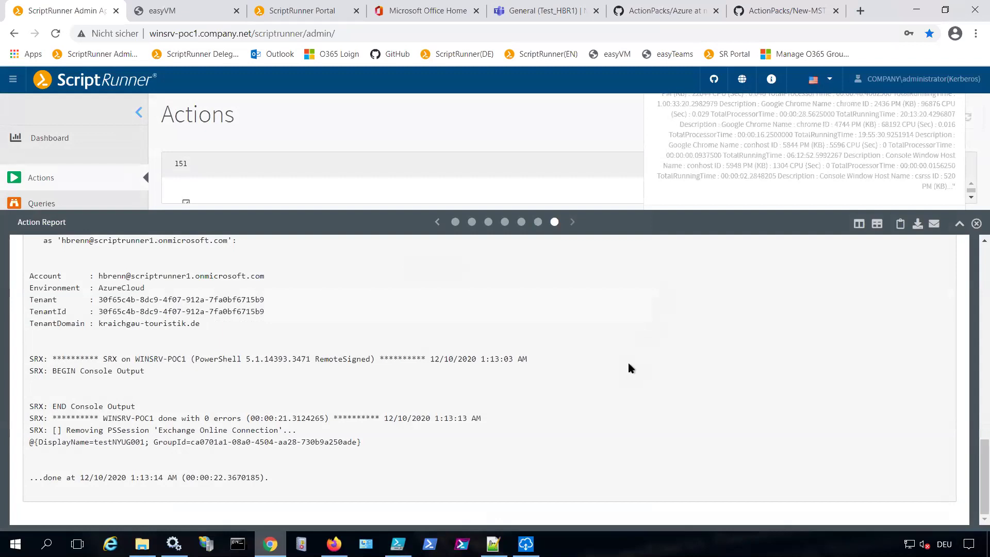
scroll(627, 360, up, 10)
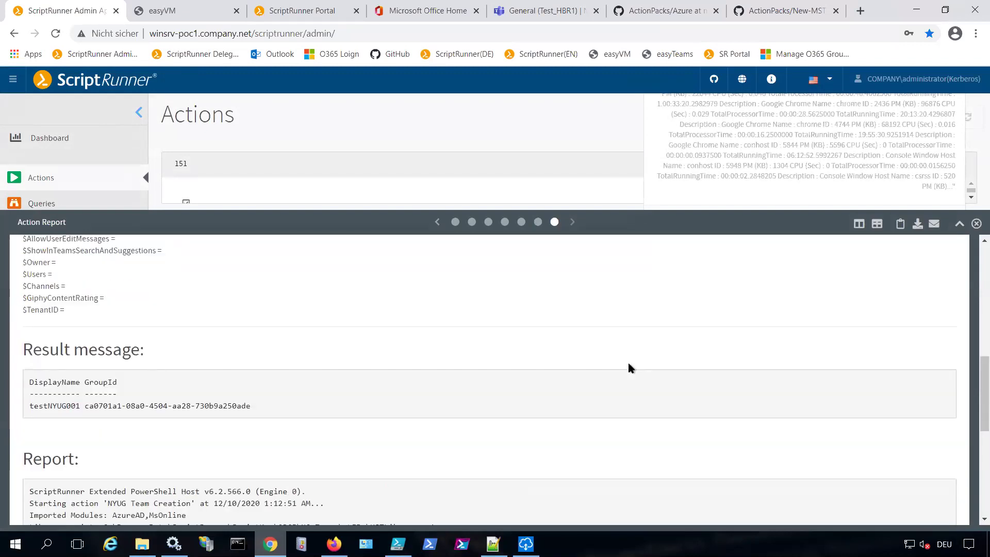
scroll(628, 364, down, 3)
scroll(629, 367, up, 6)
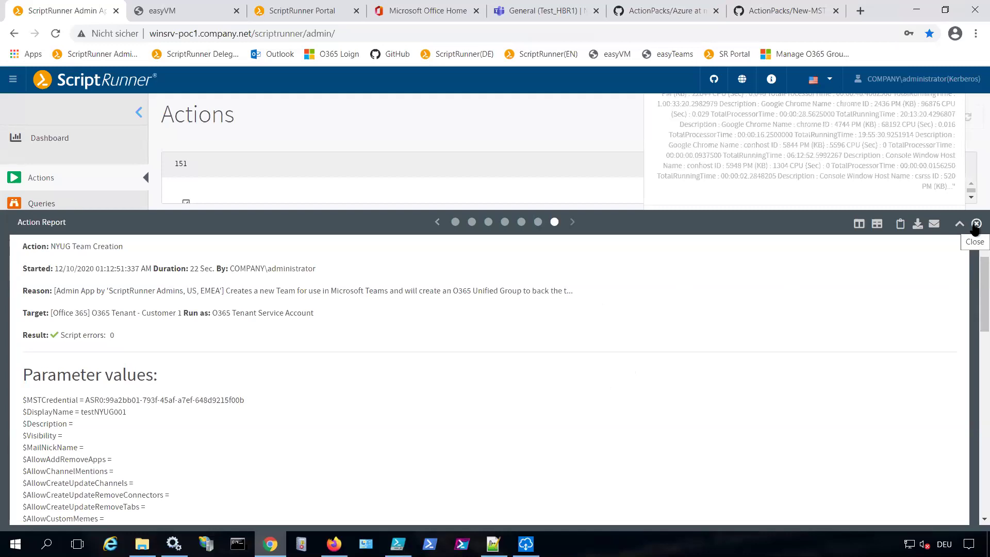
click(976, 224)
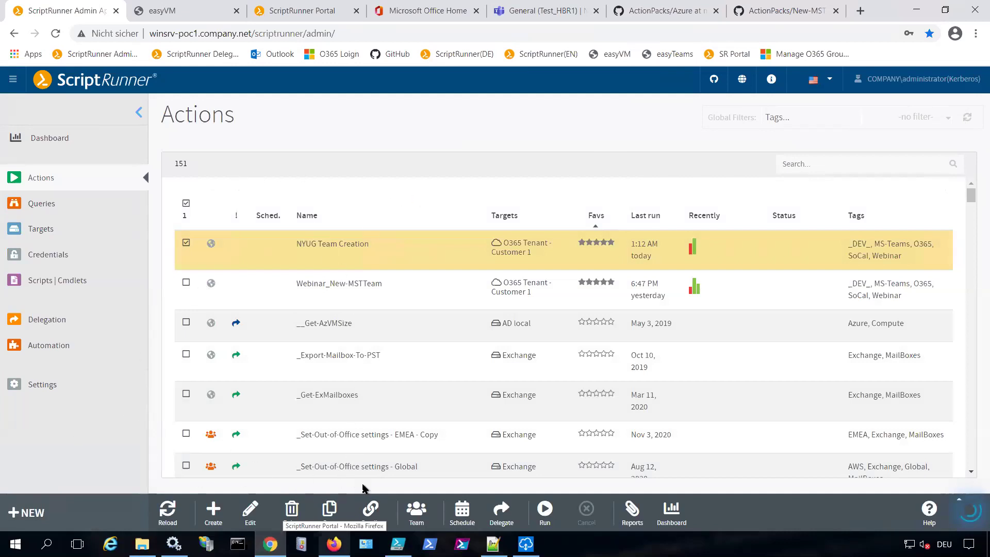
Show NYUG Team Creation's references: O365 tenant target, credentials, MSTLibrary.ps1 and Webinar_New-MSTTeam.ps1
click(372, 512)
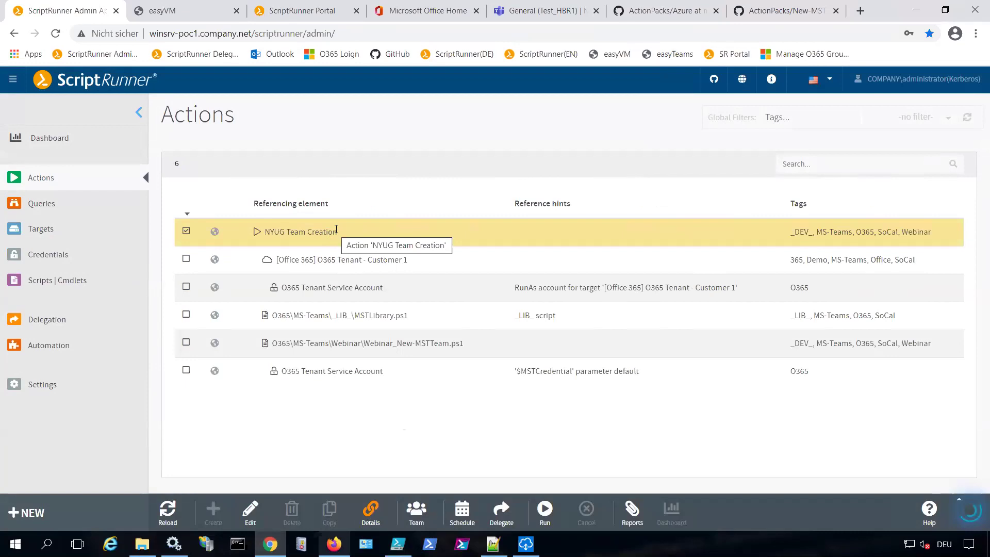
click(358, 262)
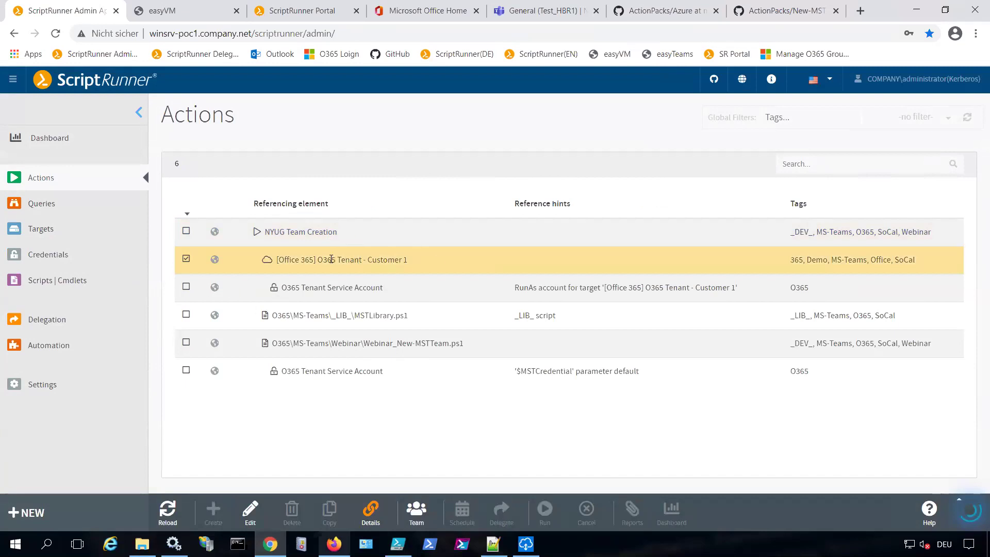
click(340, 289)
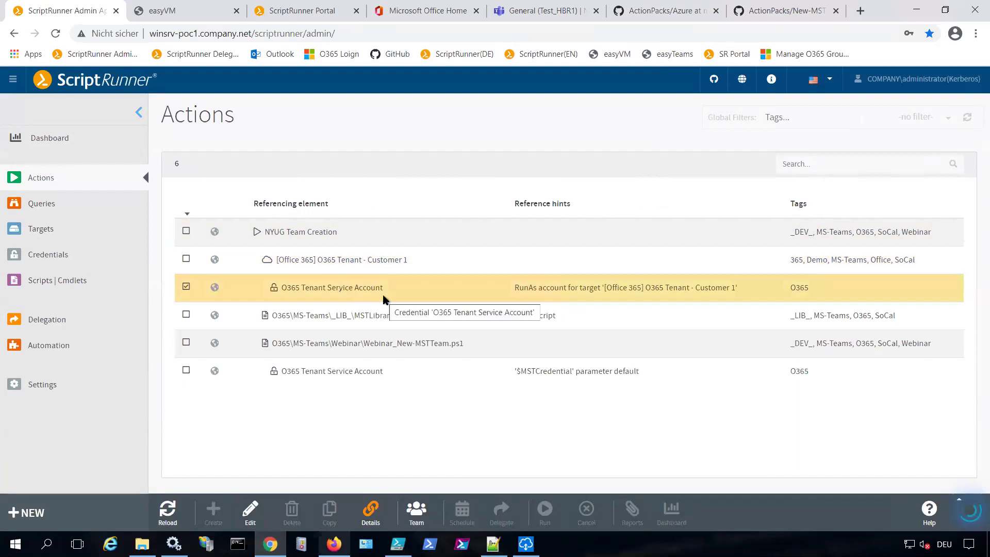
click(365, 319)
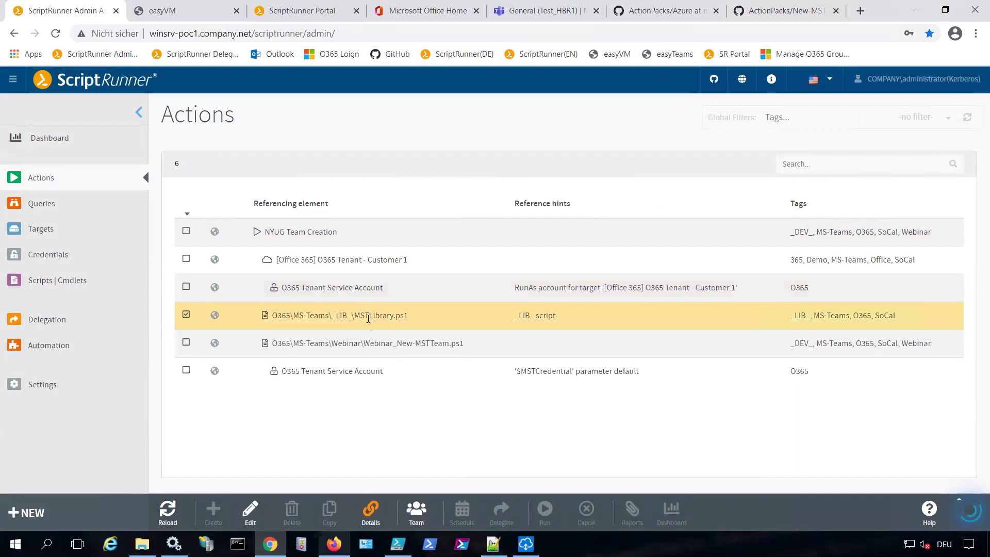
click(447, 343)
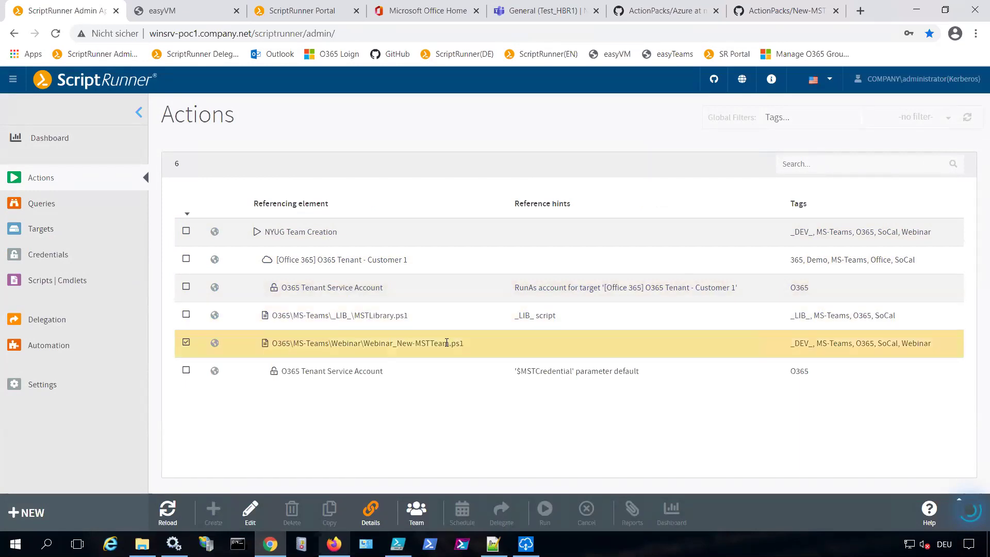
click(383, 372)
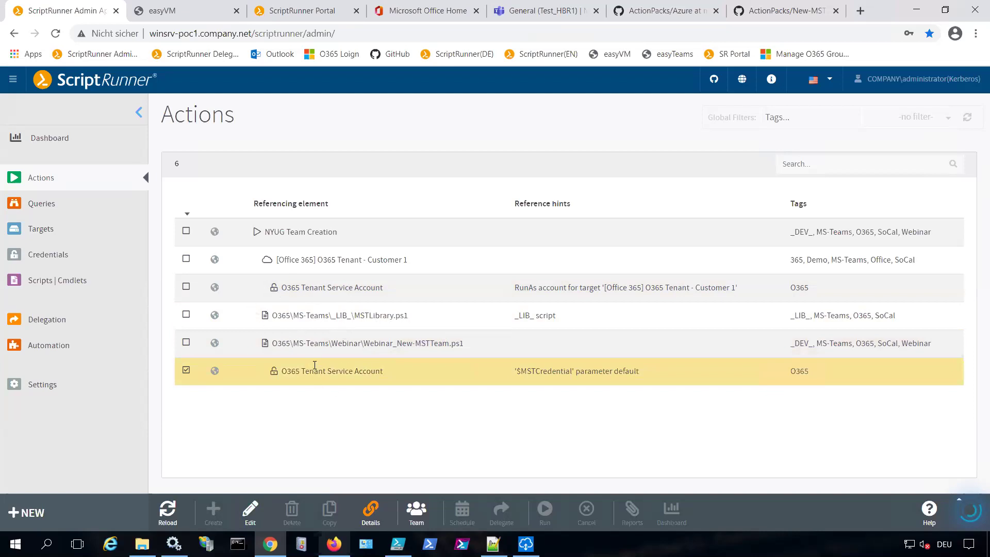
Reselect NYUG Team Creation and open it for editing
click(330, 290)
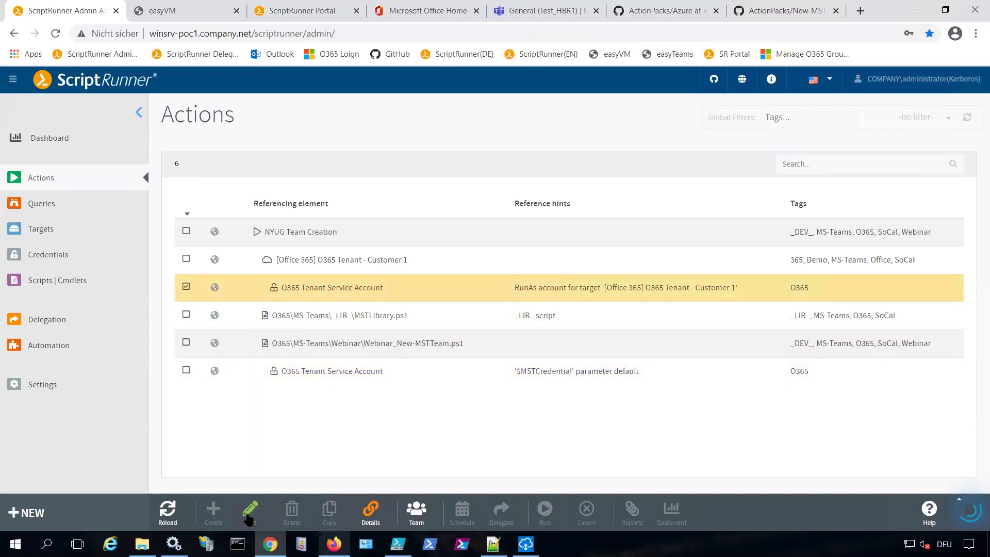
click(292, 232)
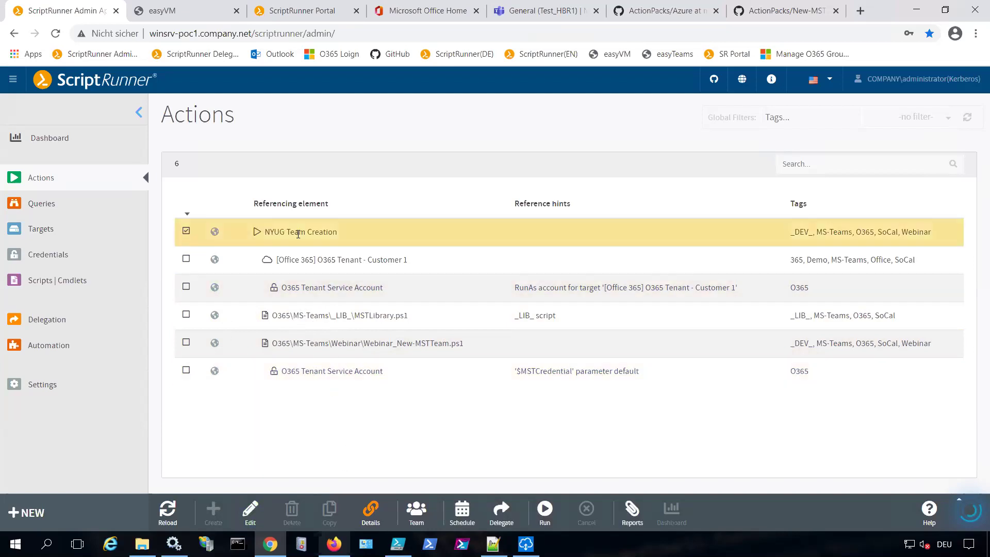
click(251, 511)
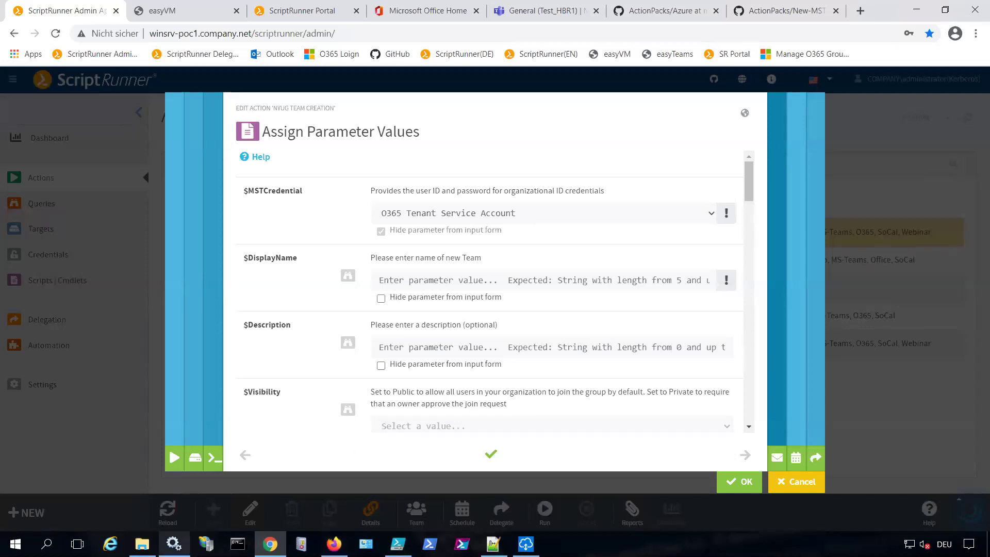
Switch to File Explorer on the ScriptRunner host
click(142, 544)
Open ScriptMgr's test folder, select _New-ADReport.ps1, and return to ScriptRunner in Chrome
click(66, 146)
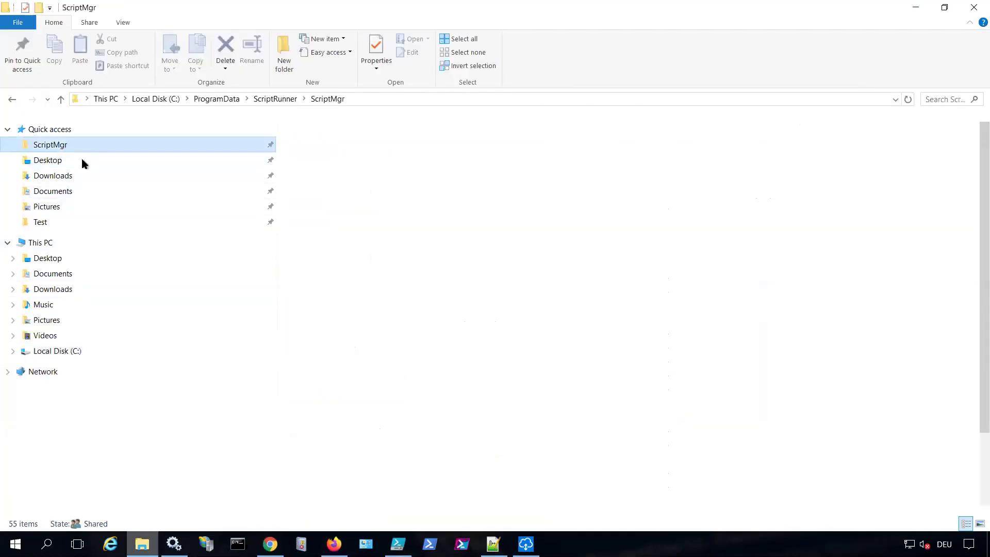
scroll(331, 405, down, 1)
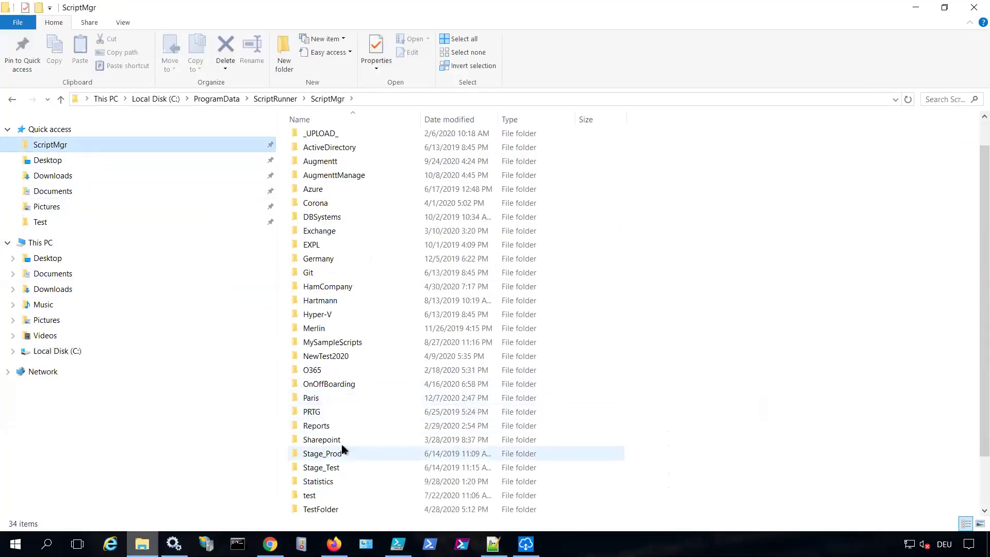
double_click(335, 494)
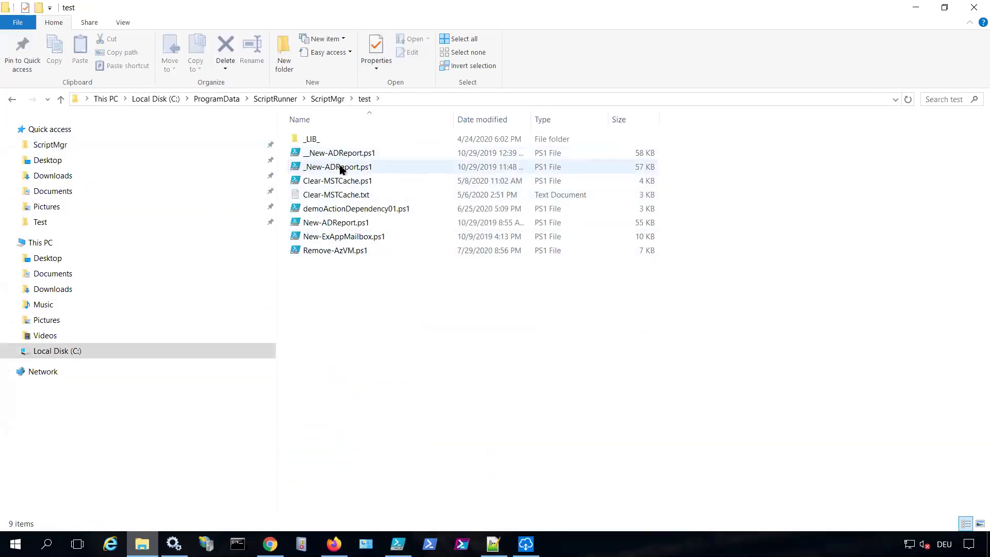
click(340, 170)
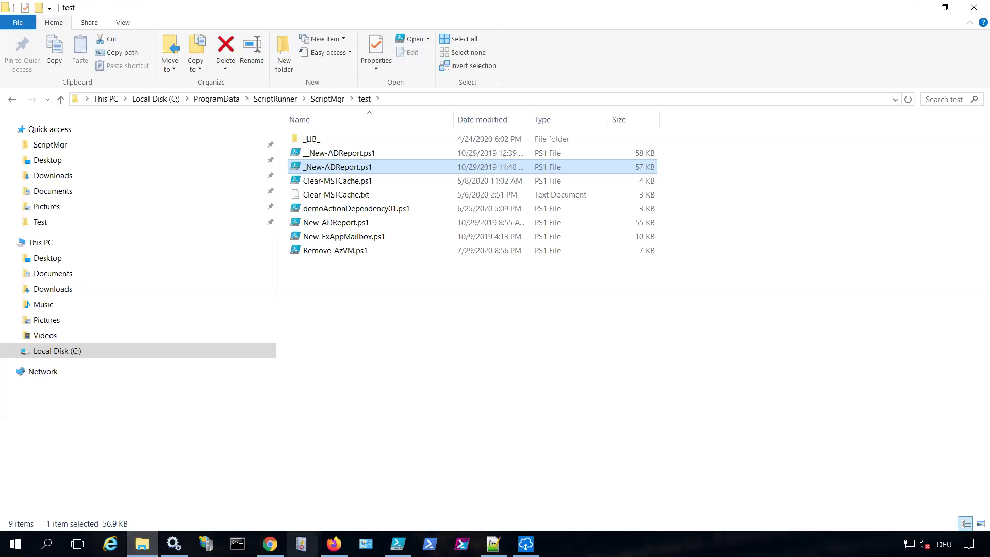
click(270, 544)
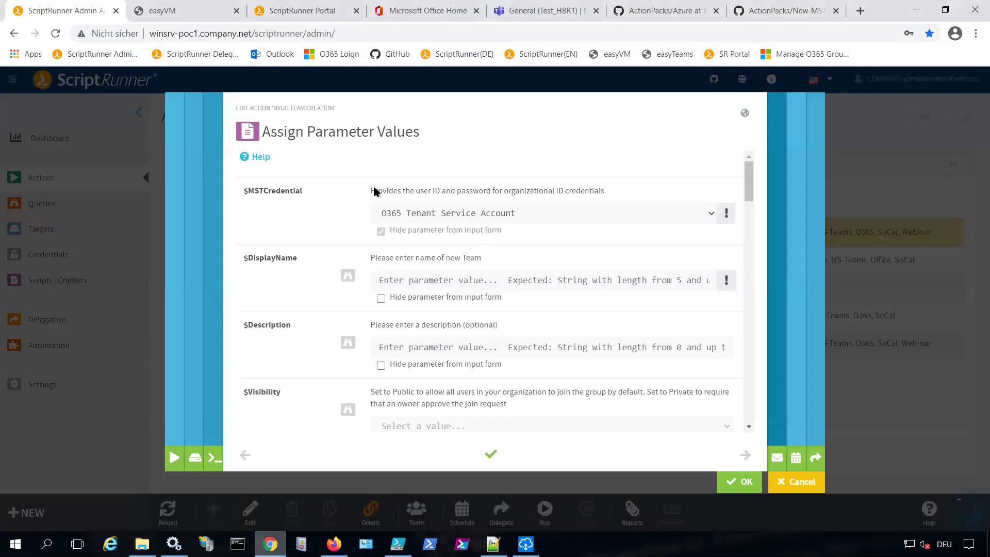
drag(372, 190, 634, 199)
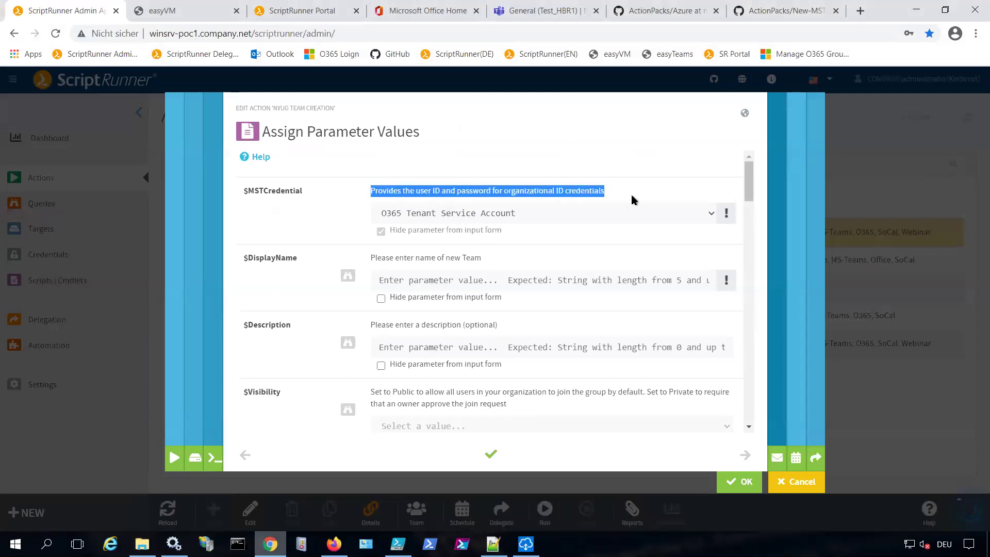
drag(371, 262, 484, 259)
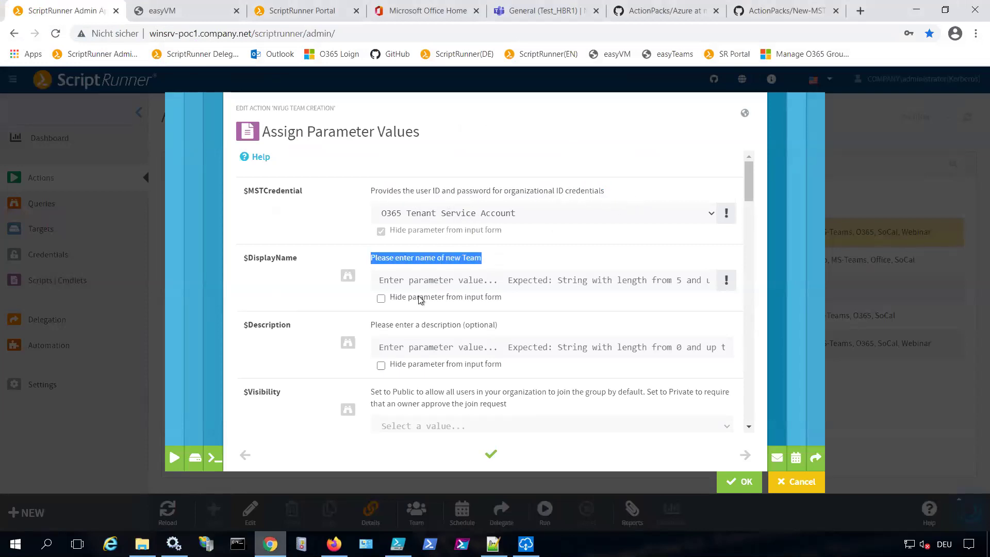
drag(371, 325, 513, 324)
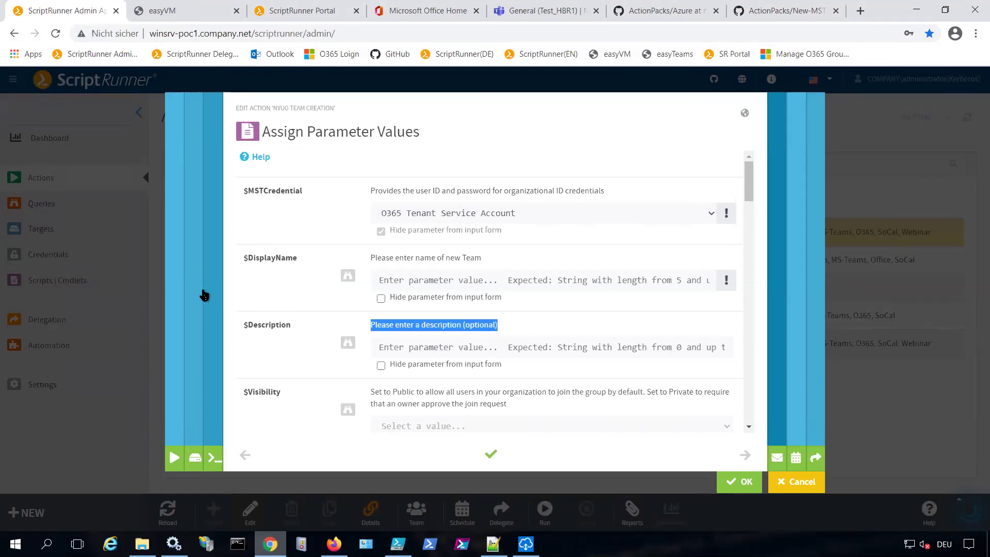
drag(247, 259, 298, 260)
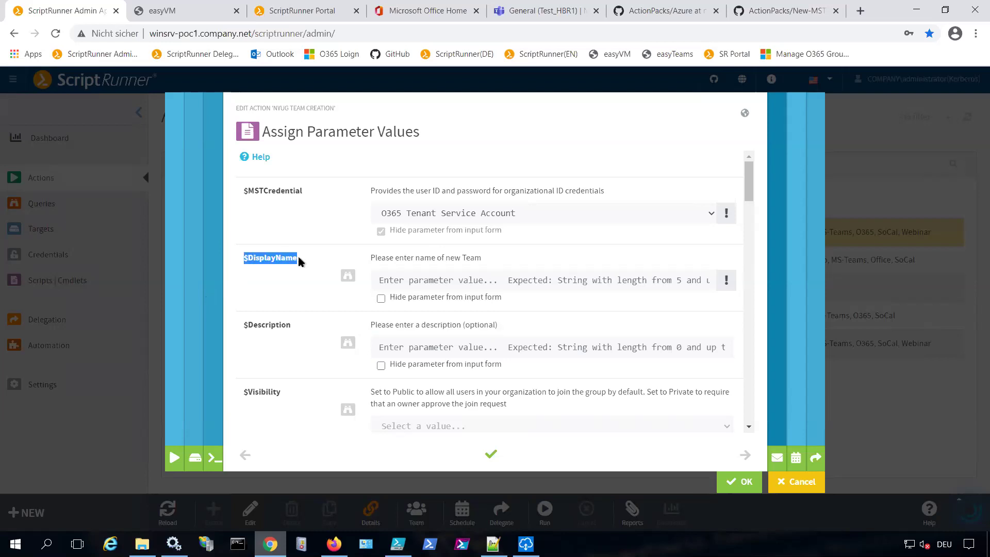
drag(371, 258, 490, 256)
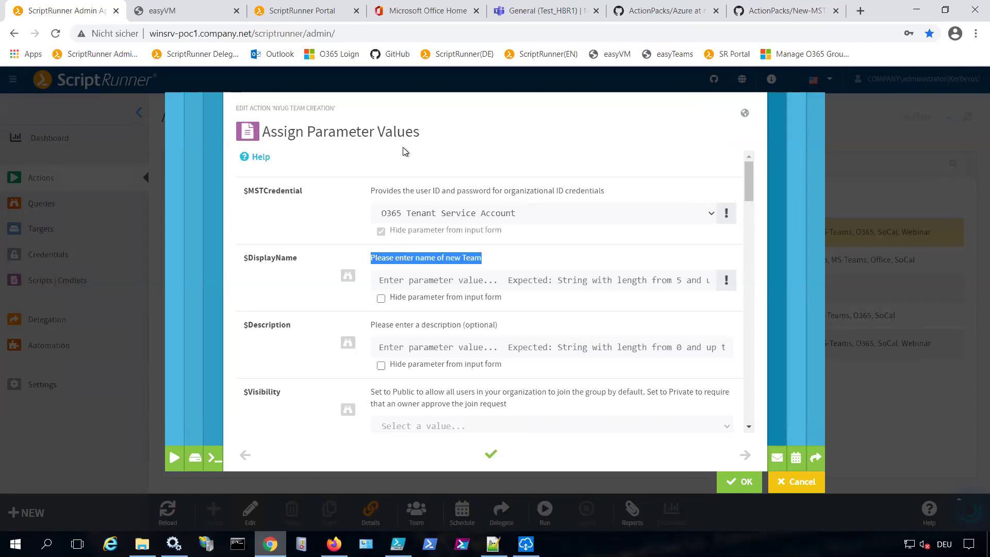
scroll(498, 268, down, 3)
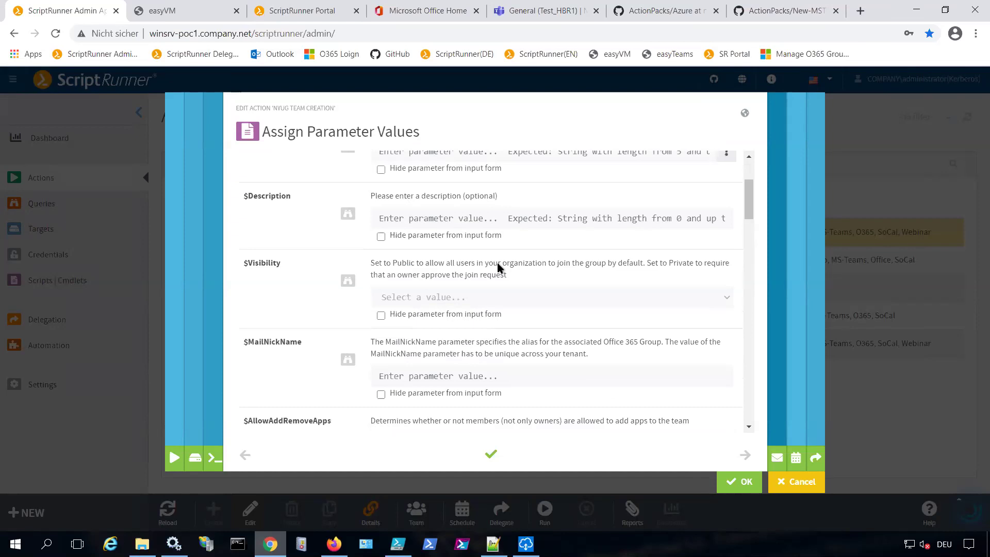
scroll(498, 267, up, 3)
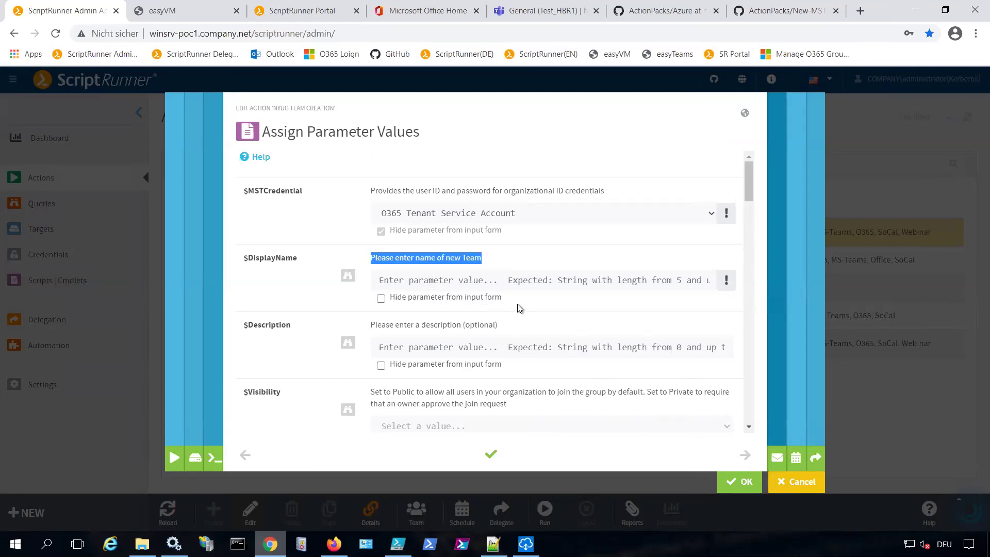
scroll(525, 330, down, 15)
scroll(525, 330, up, 15)
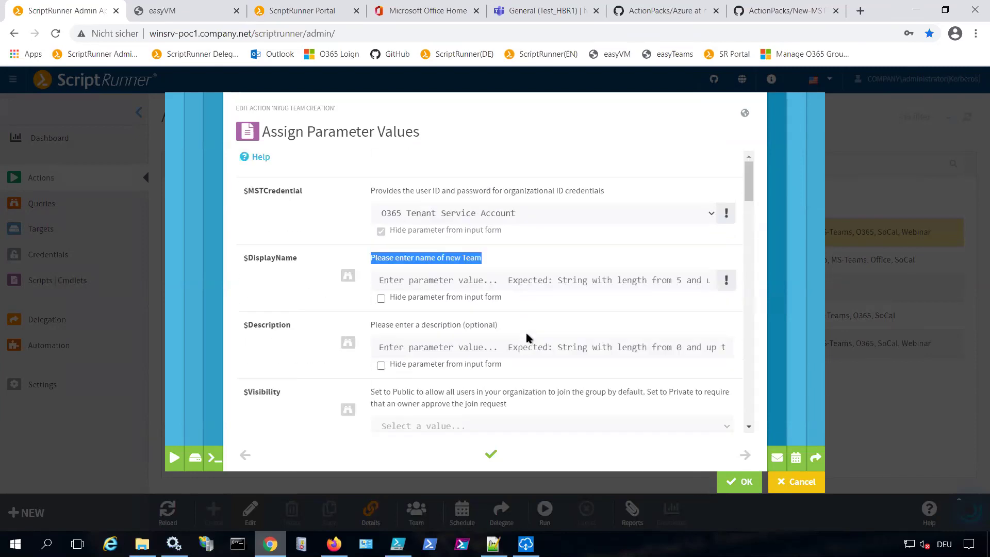
scroll(527, 337, down, 3)
Set $Visibility to Public and tick 'Hide parameter from input form' for it
click(471, 300)
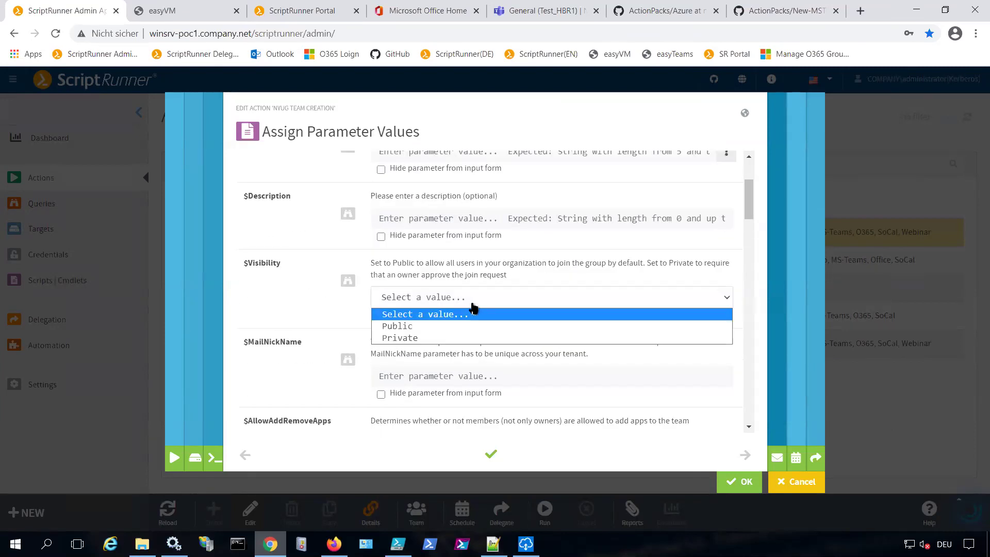
click(457, 326)
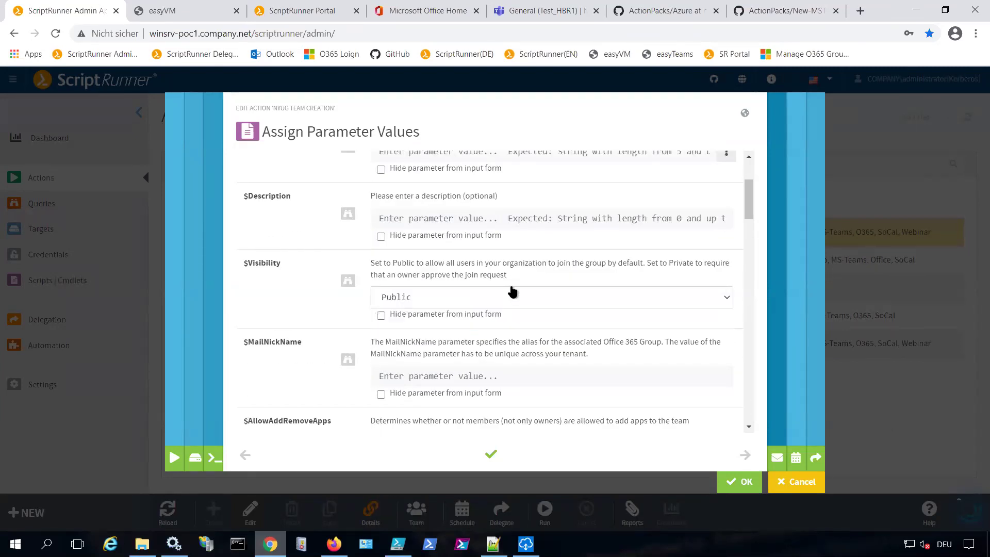
scroll(508, 293, down, 2)
scroll(508, 292, down, 2)
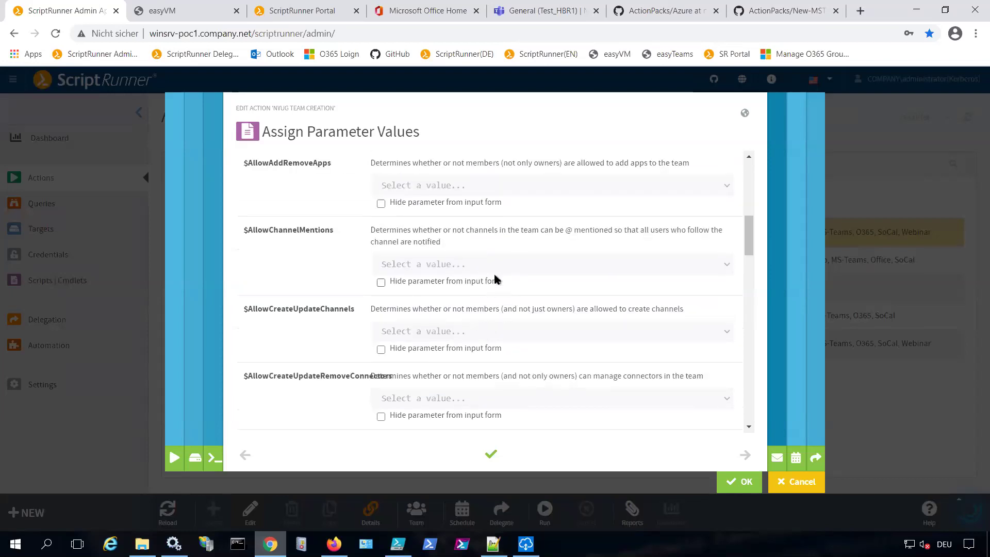
click(502, 266)
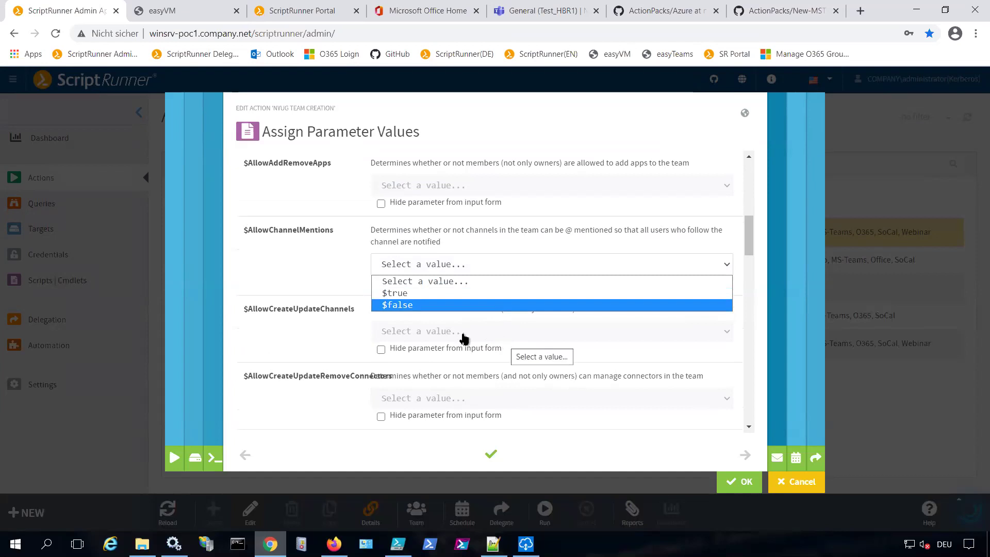
click(322, 278)
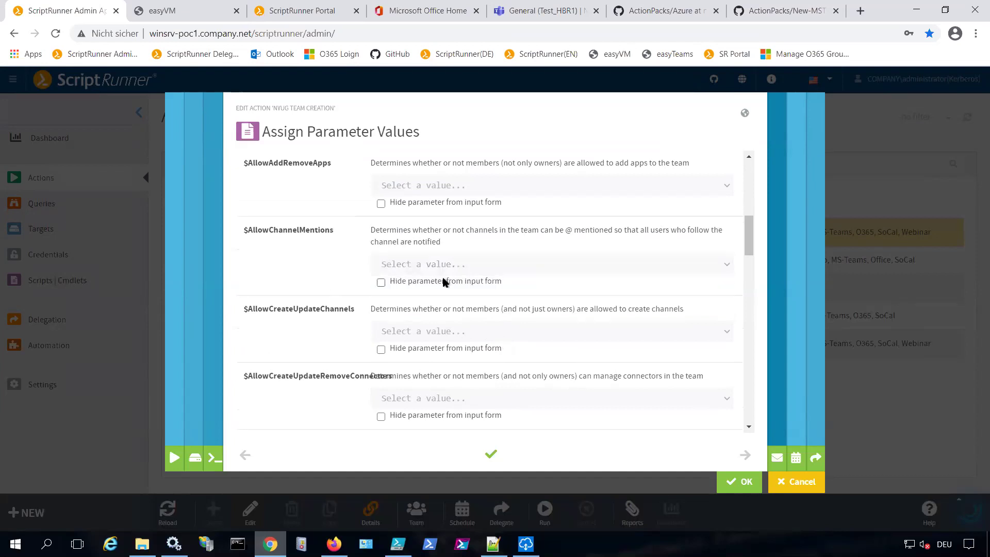
scroll(382, 258, up, 4)
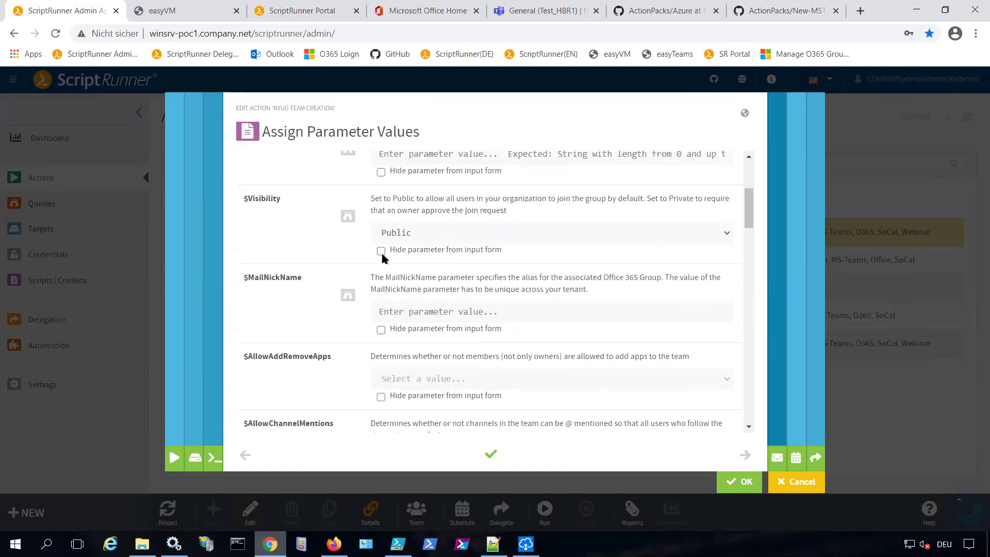
click(381, 251)
scroll(445, 281, down, 12)
scroll(447, 284, down, 10)
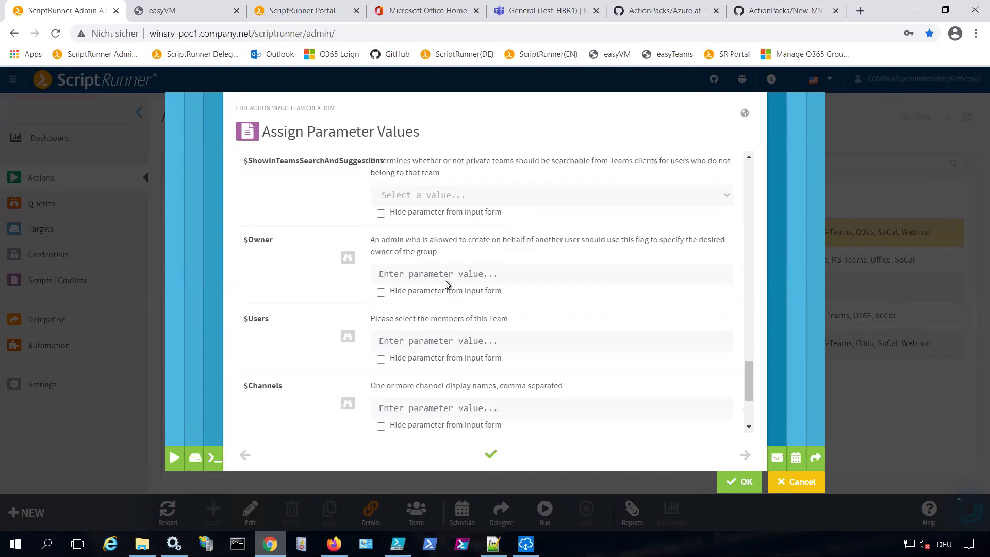
scroll(447, 284, up, 3)
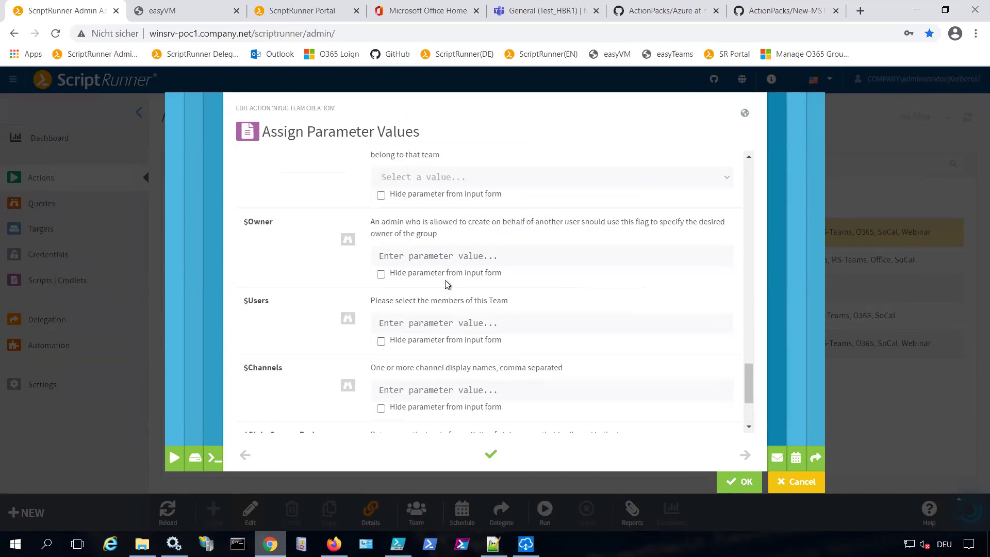
Bind $Users to the 'List of Office 365 mailboxes' query and save the parameter settings
click(494, 324)
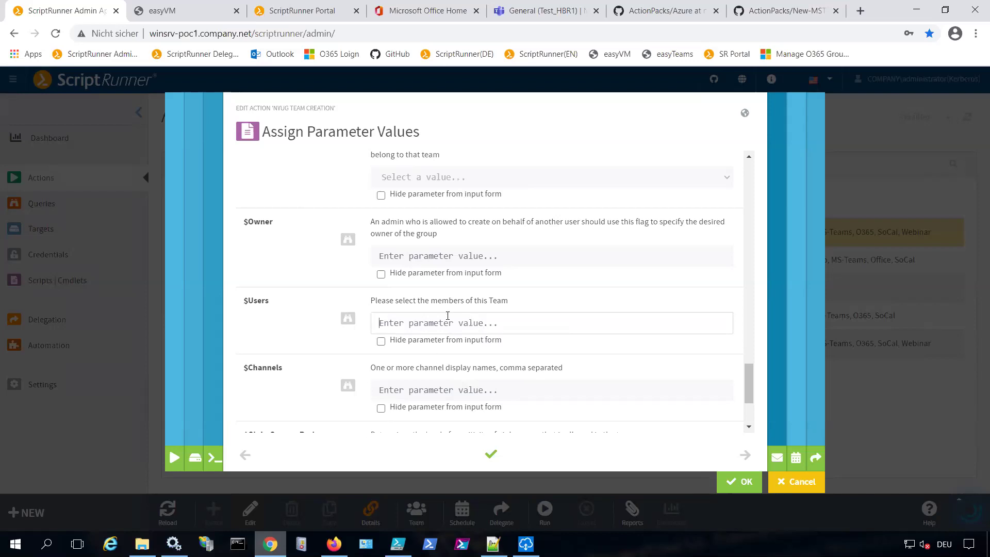
click(348, 320)
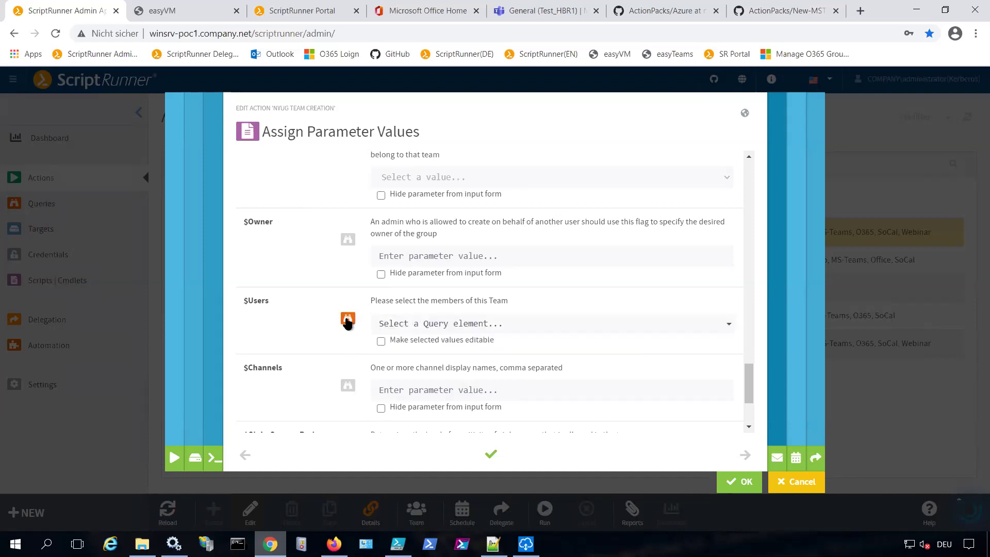
click(586, 324)
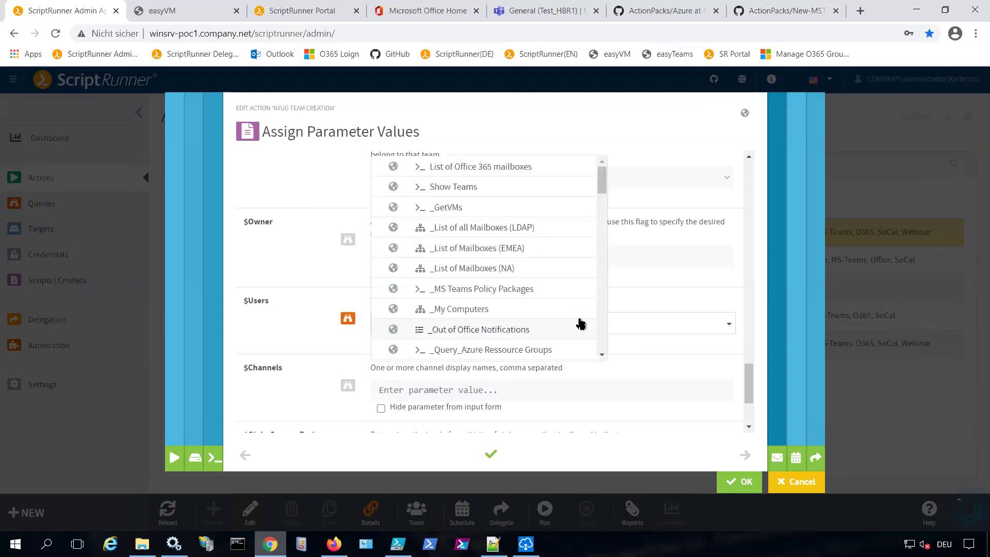
click(496, 175)
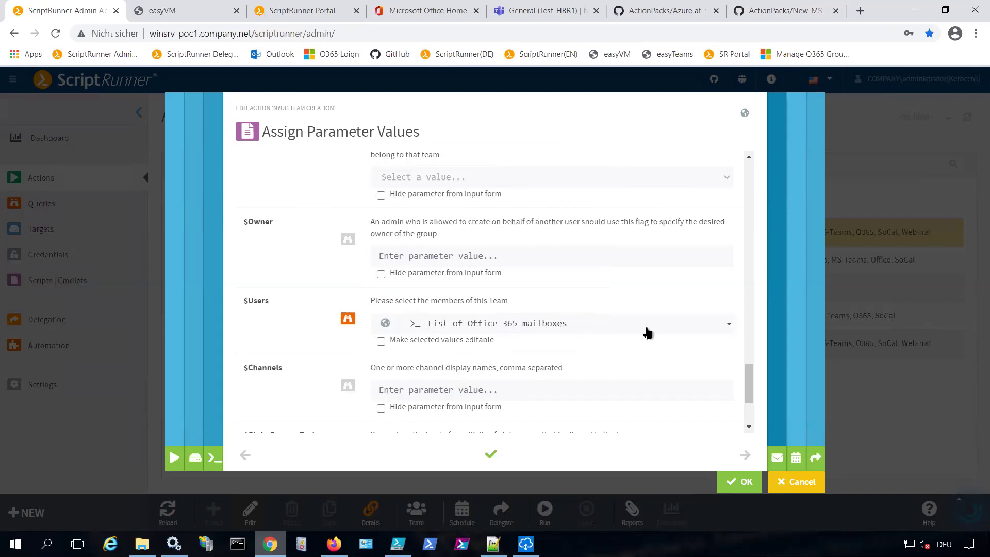
click(730, 481)
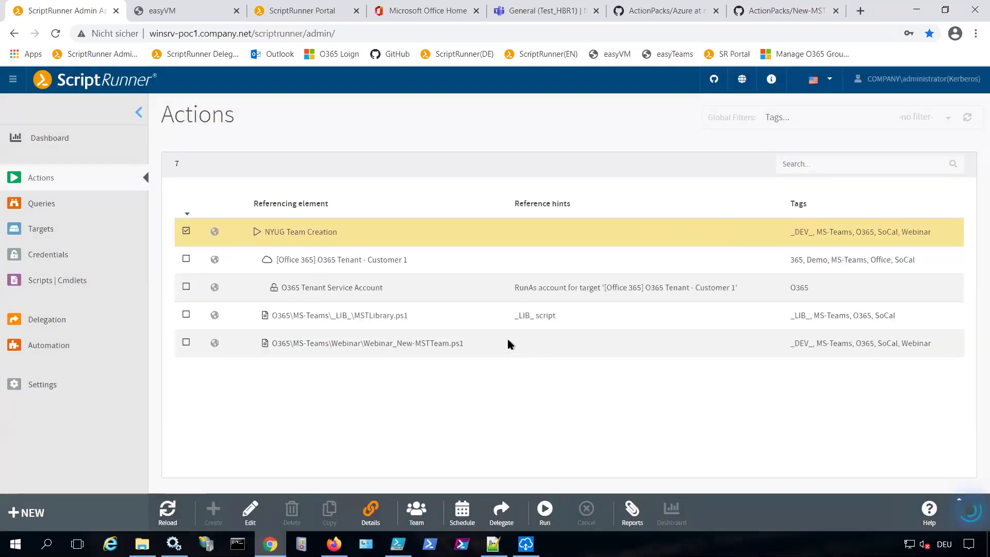
Start a run of NYUG Team Creation and pick three users as team members
click(541, 508)
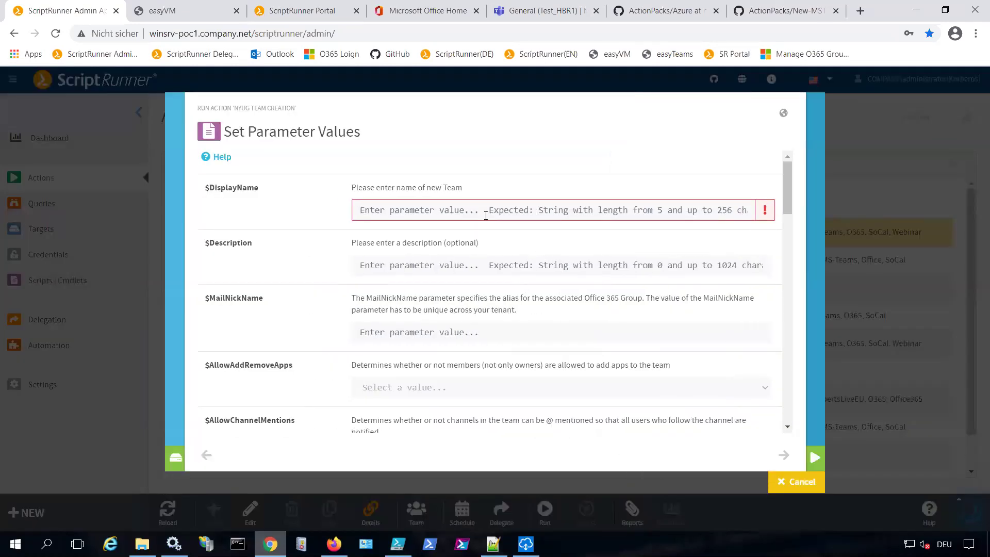
scroll(486, 228, down, 15)
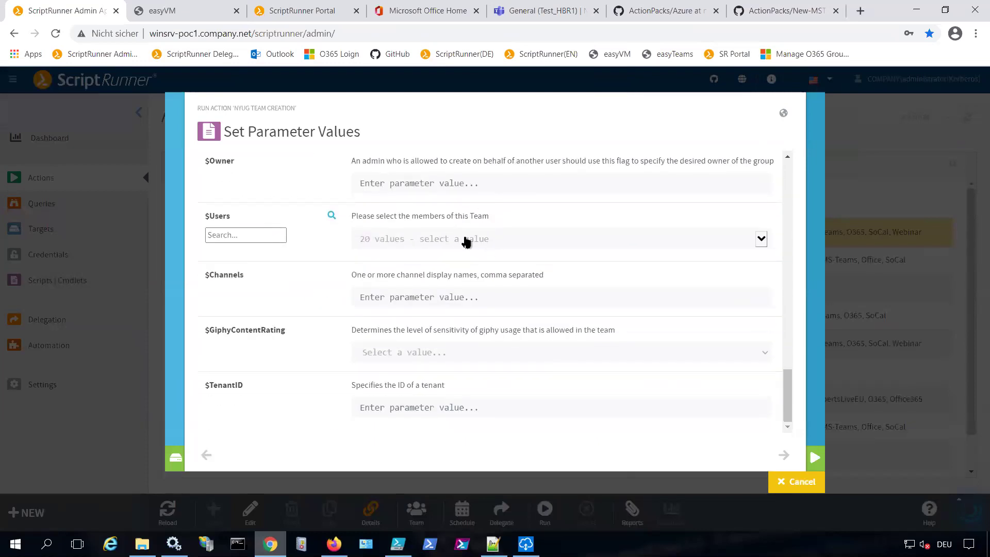
click(466, 240)
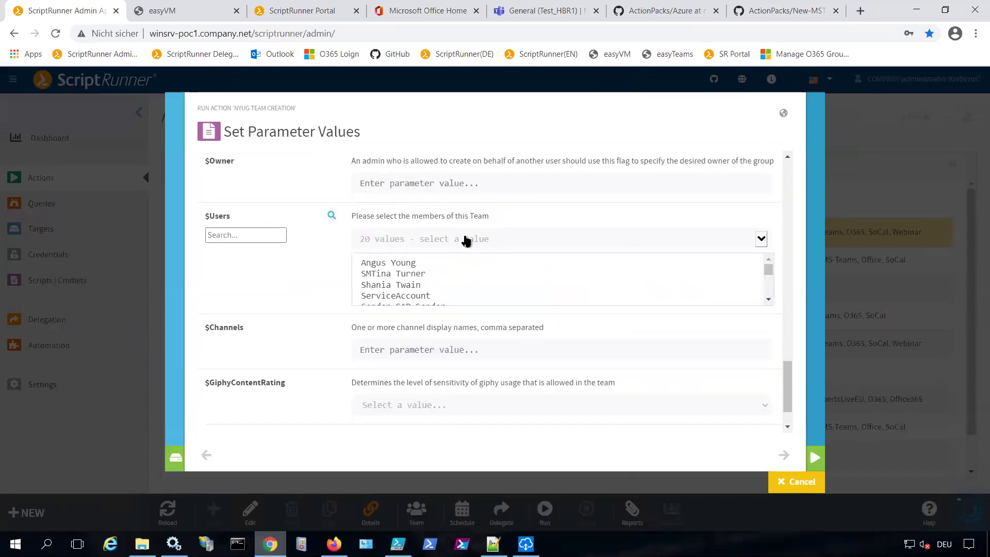
click(394, 262)
ctrl+click(407, 284)
scroll(426, 288, down, 3)
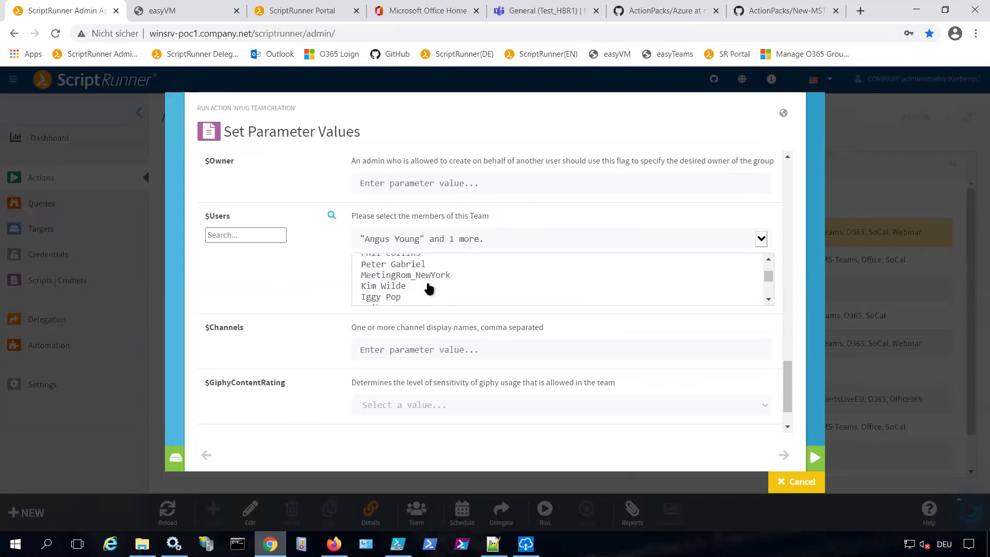
ctrl+click(395, 264)
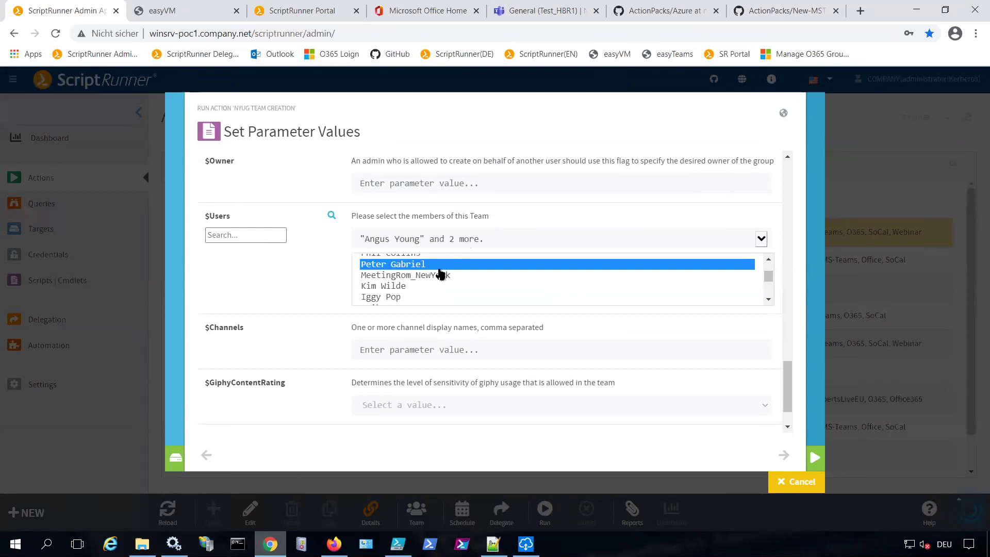
Cancel the Set Parameter Values dialog and go to the Queries page
scroll(447, 276, up, 3)
scroll(470, 284, down, 3)
scroll(470, 283, up, 3)
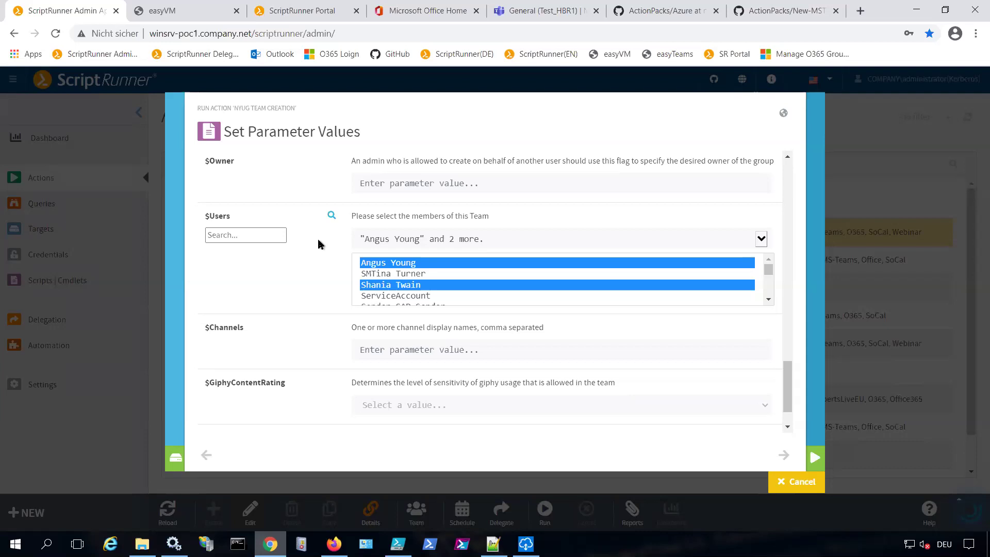
click(791, 485)
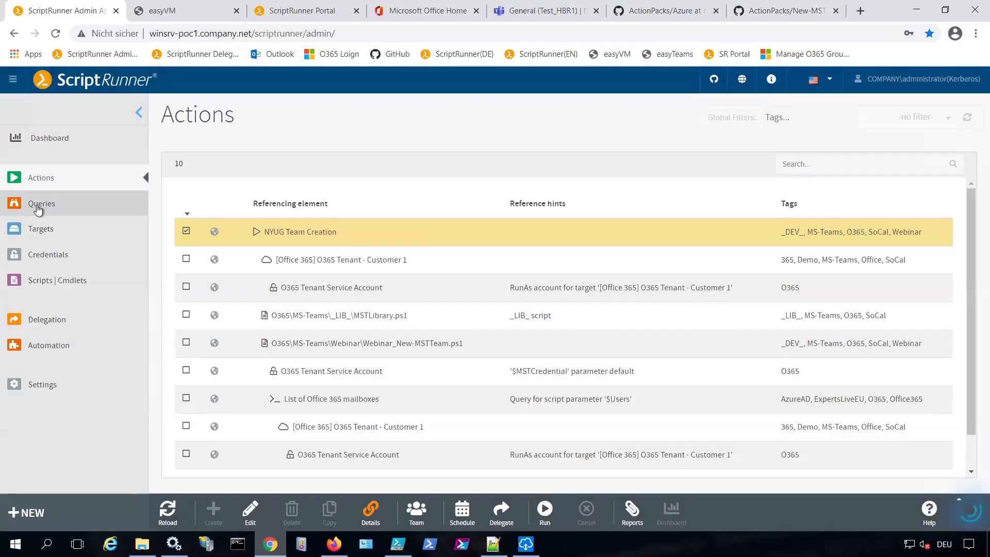
click(38, 208)
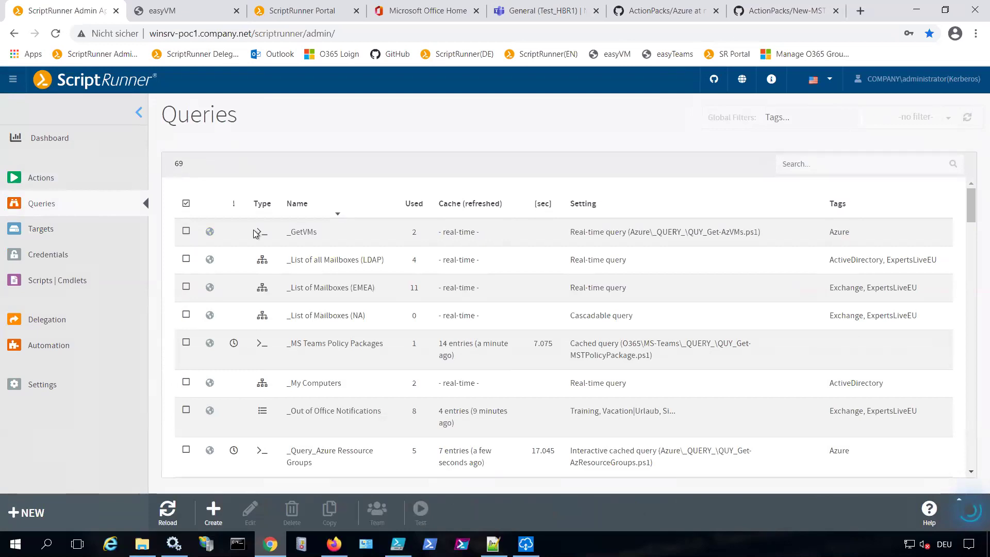
Begin a new query, cancel the Select Query Type dialog, and return to Actions
click(214, 508)
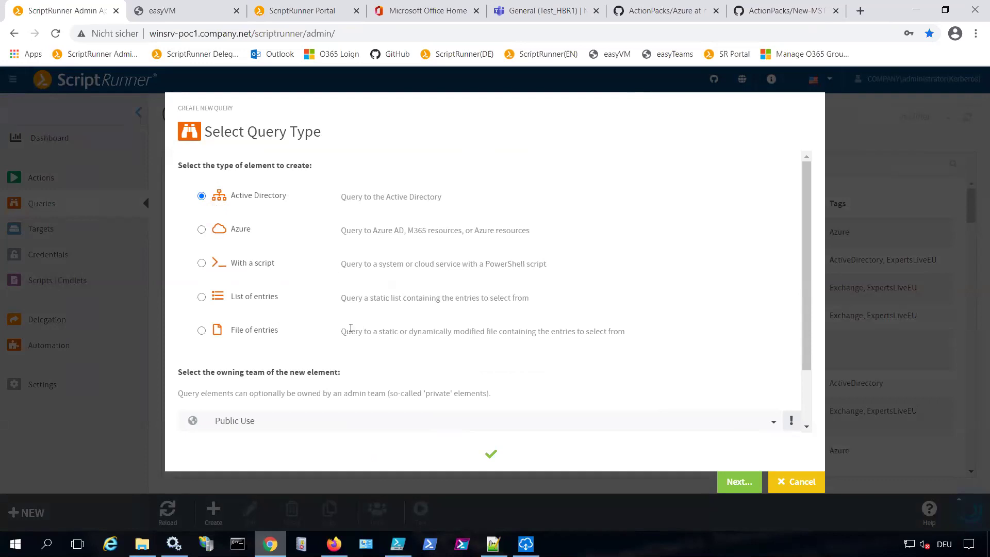
click(792, 483)
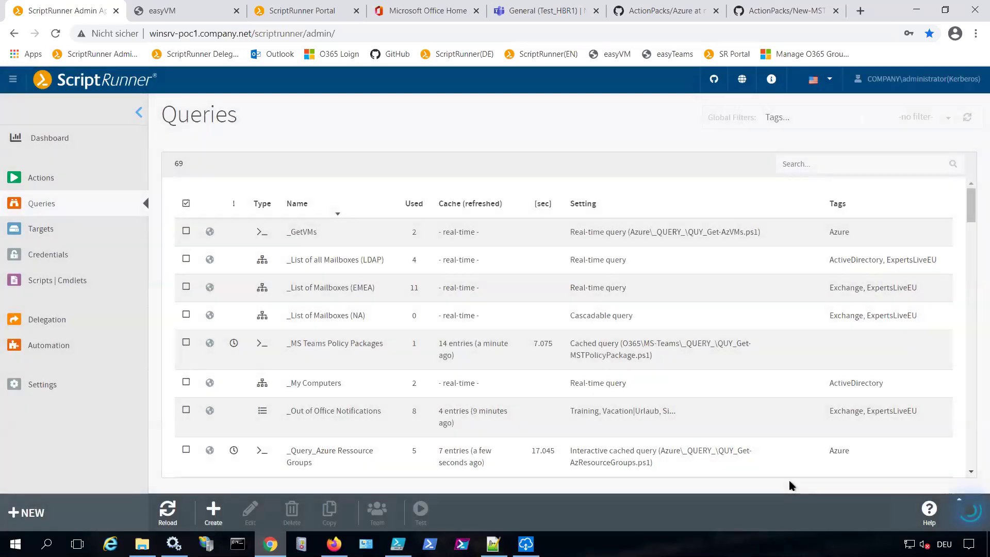
click(64, 186)
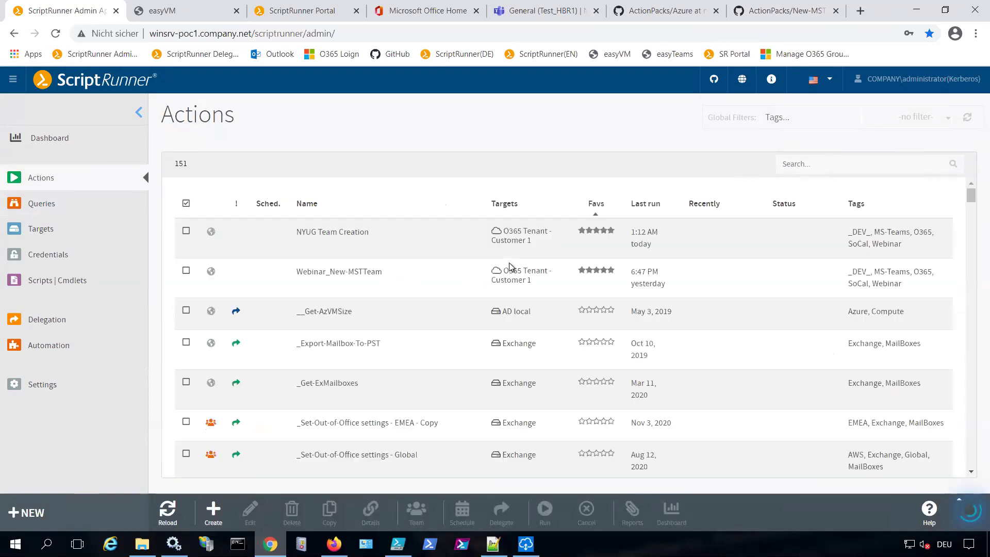
Filter the Actions list by 'socal' and select the company-guidelines team creation action
click(803, 165)
text(socal)
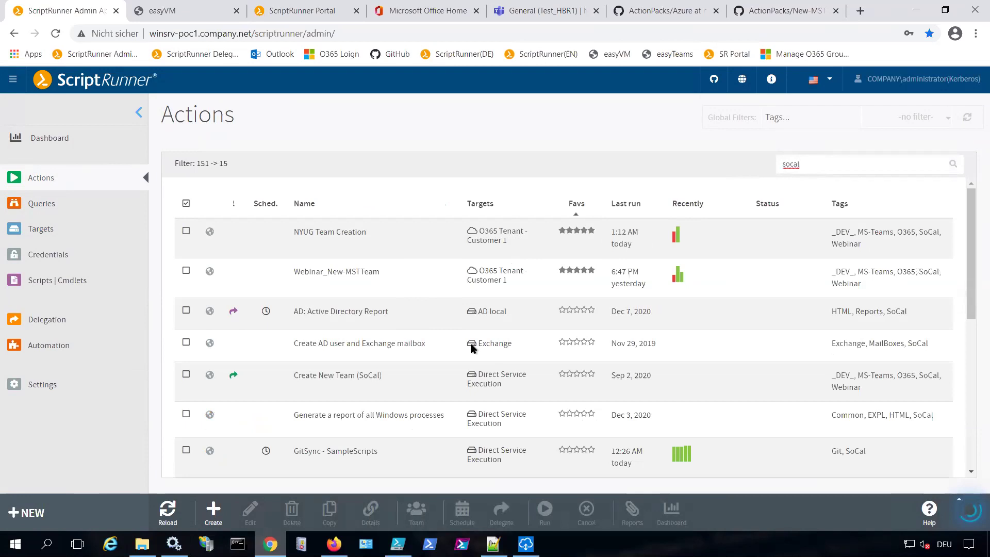
scroll(471, 348, down, 3)
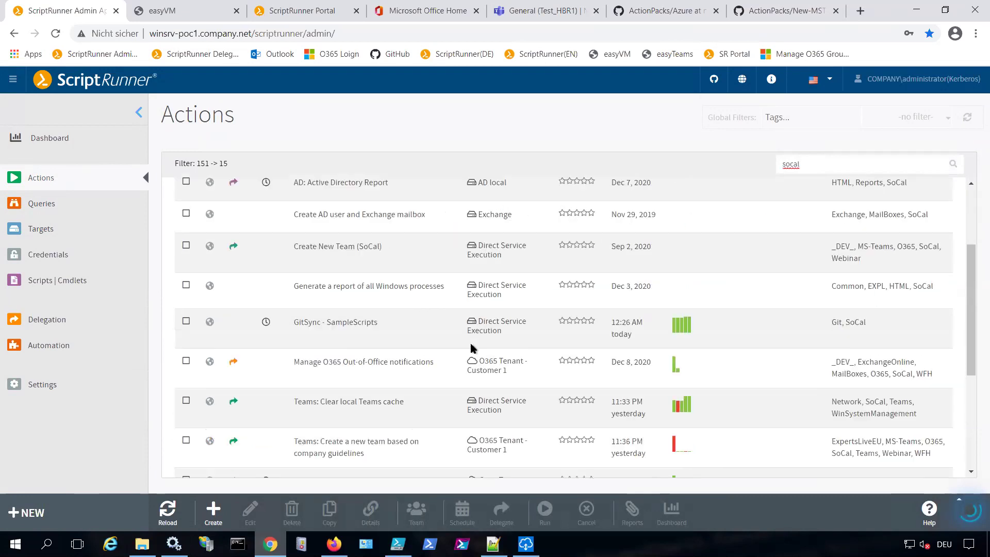
click(393, 460)
Review the action's delegation display name and Chewbacca Green colour, then cancel without saving
click(462, 512)
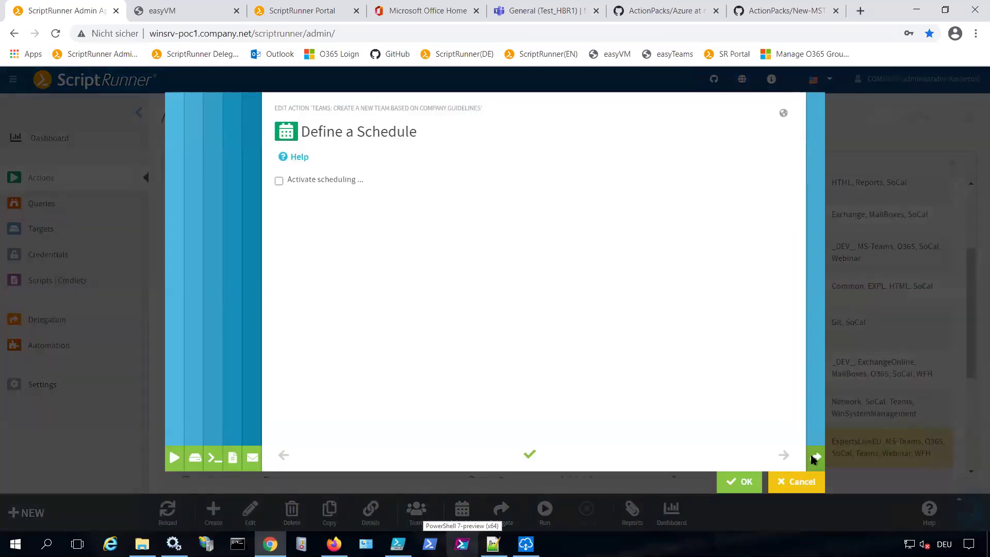
click(782, 454)
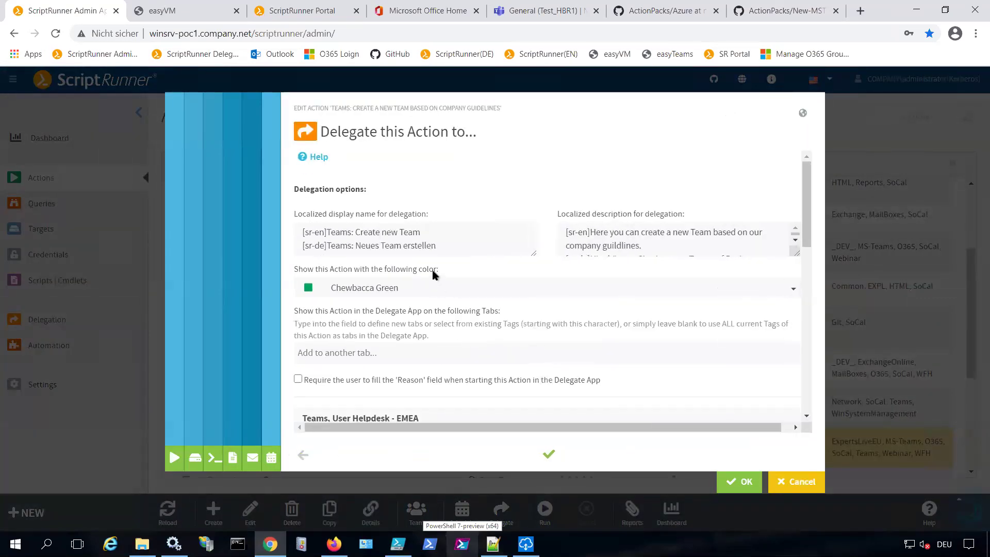
scroll(433, 272, down, 1)
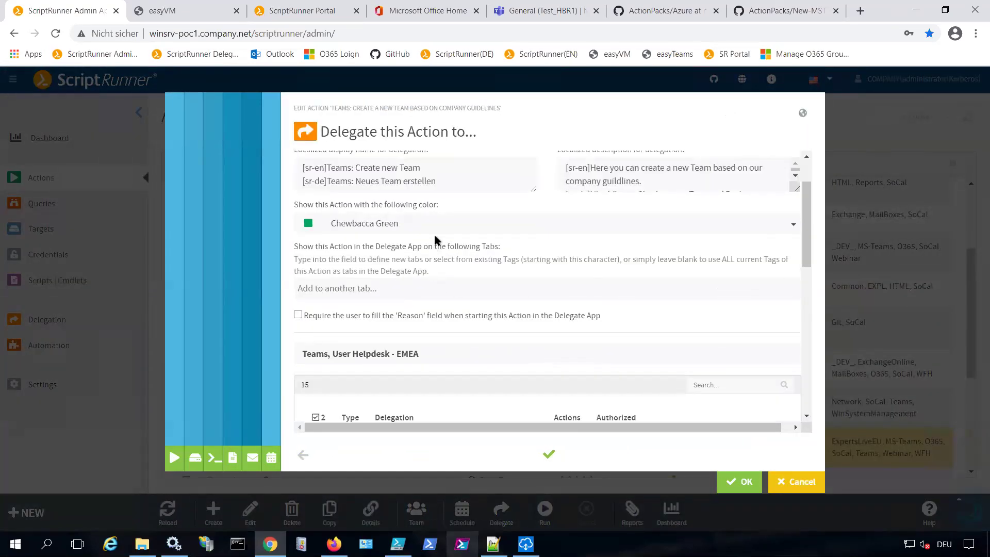
scroll(434, 232, down, 2)
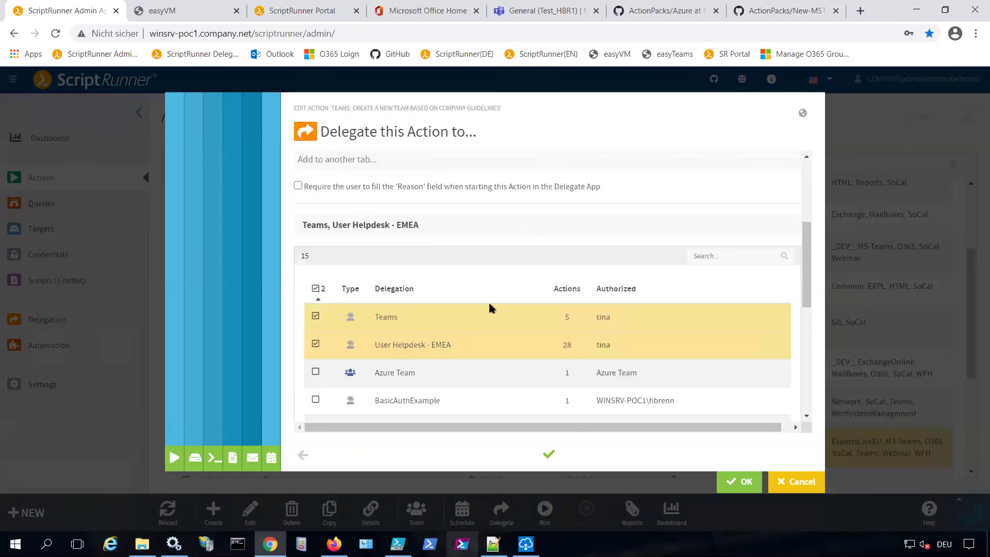
scroll(444, 324, up, 3)
drag(447, 249, 281, 233)
click(457, 244)
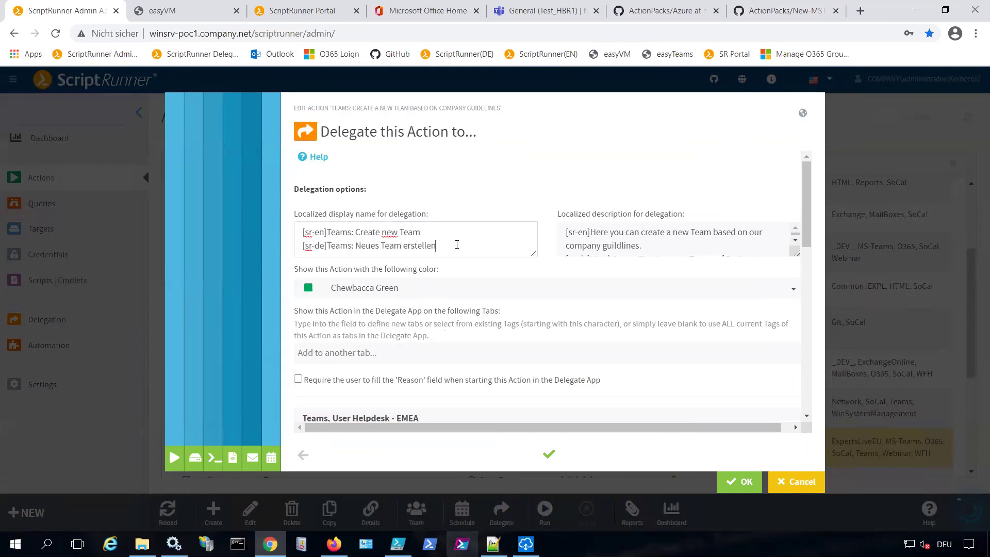
click(458, 292)
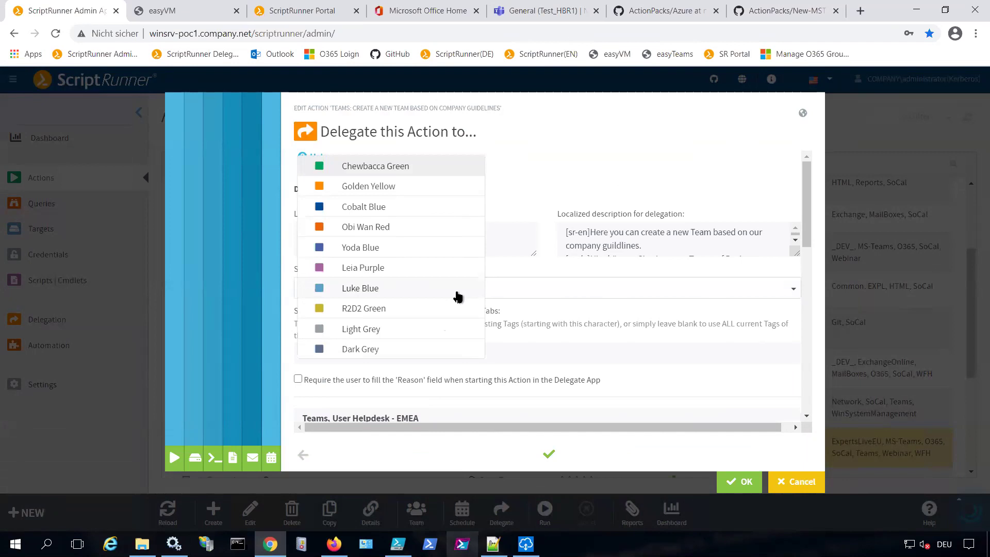
click(630, 170)
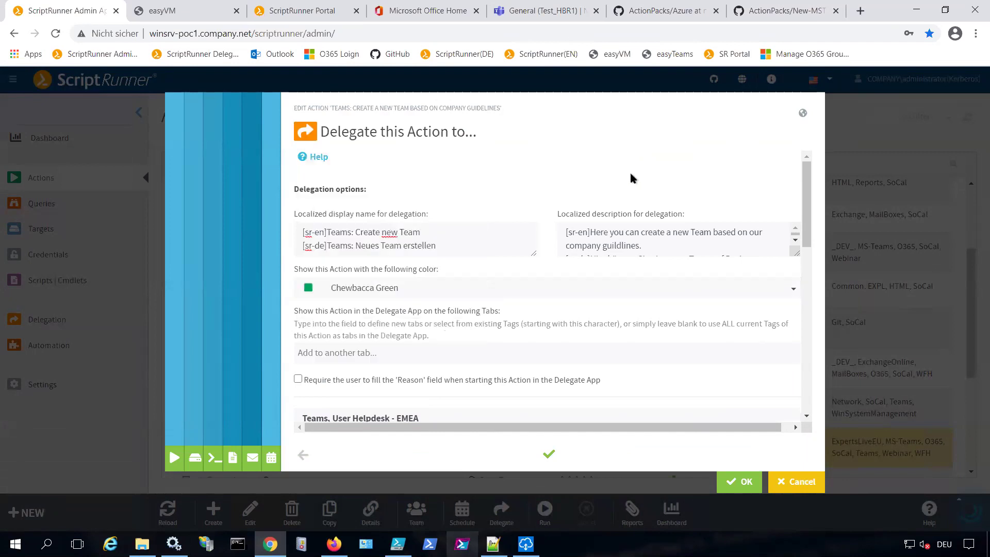
click(774, 487)
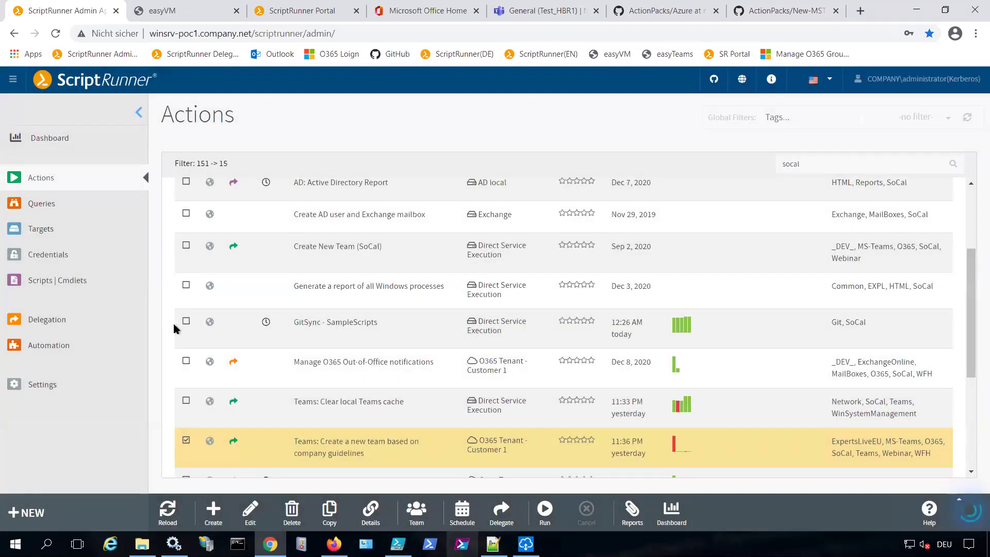
In Firefox, check the Delegate App tab, then set the ScriptRunner Portal language to English
click(334, 544)
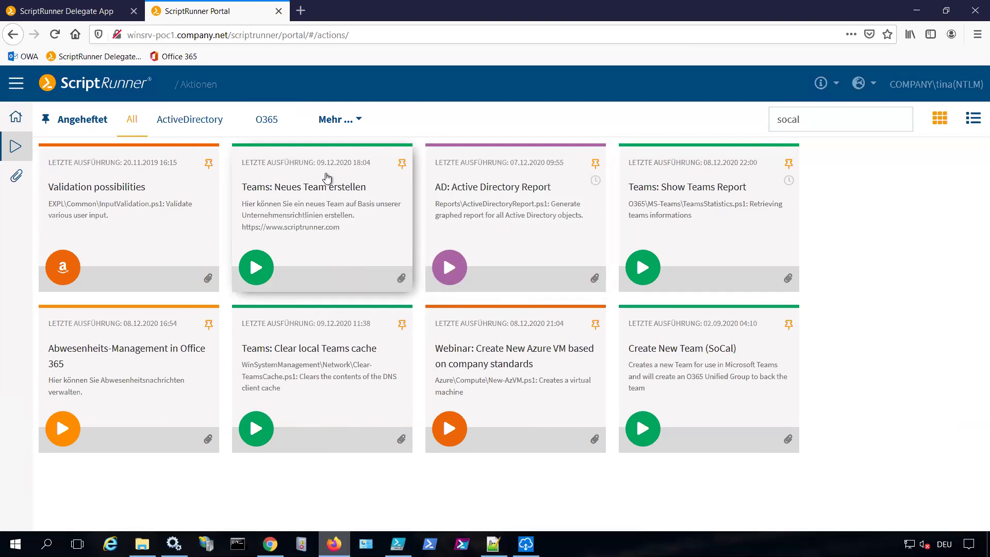
click(72, 12)
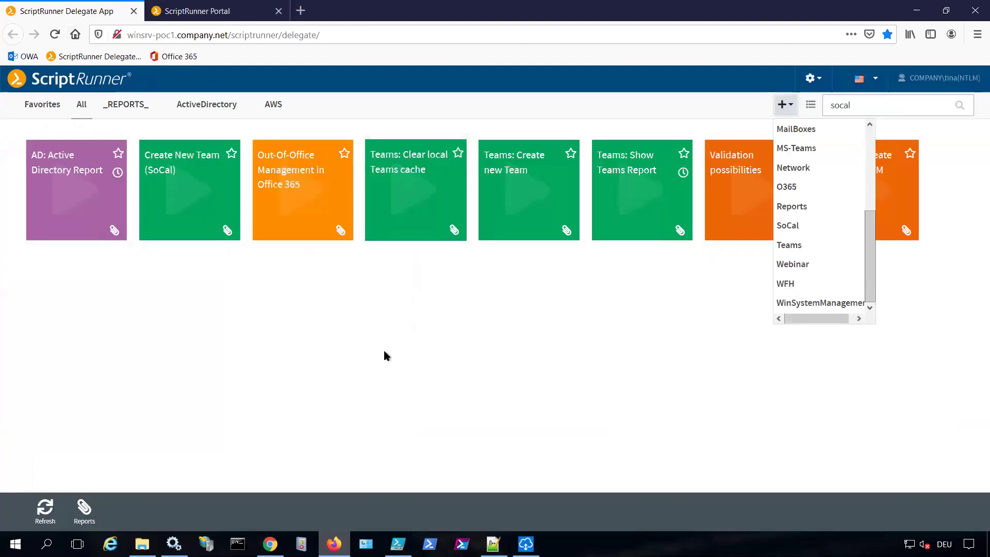
click(377, 392)
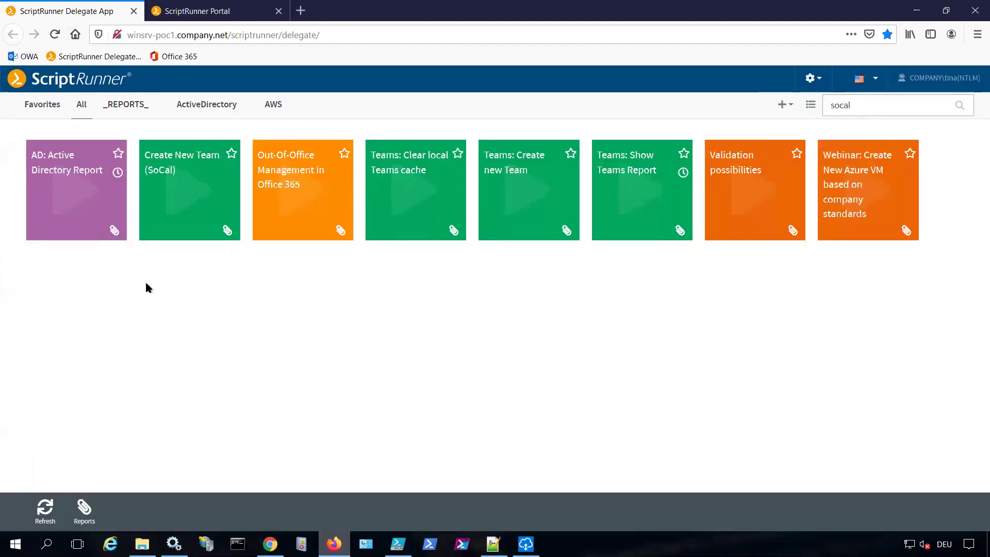
click(187, 11)
click(860, 83)
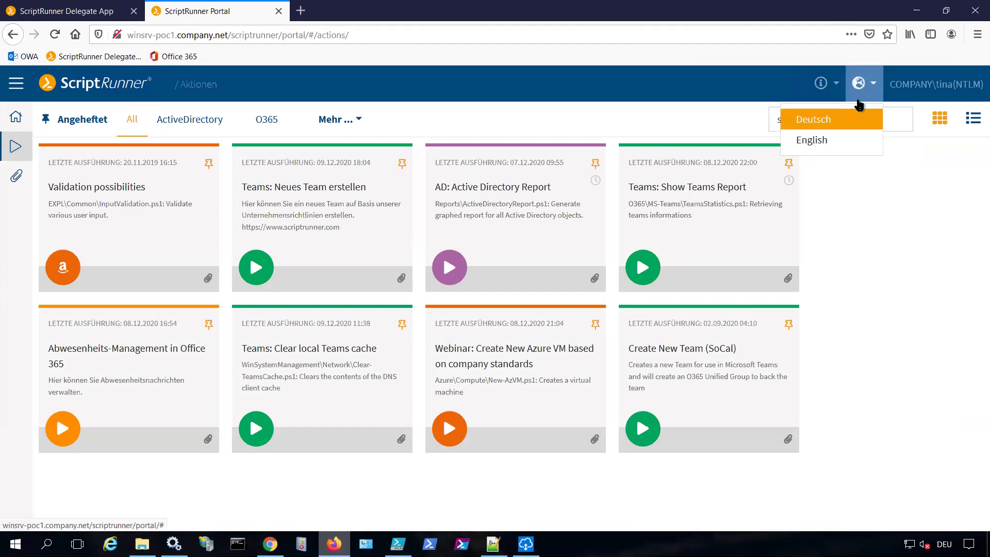
click(820, 142)
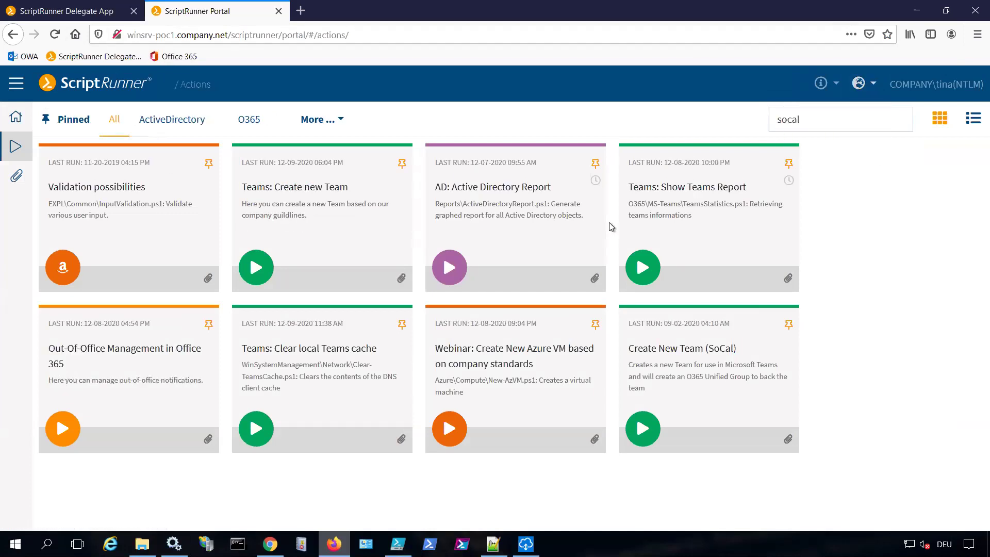
Start Teams: Create new Team and name the new team 'testtest'
click(300, 209)
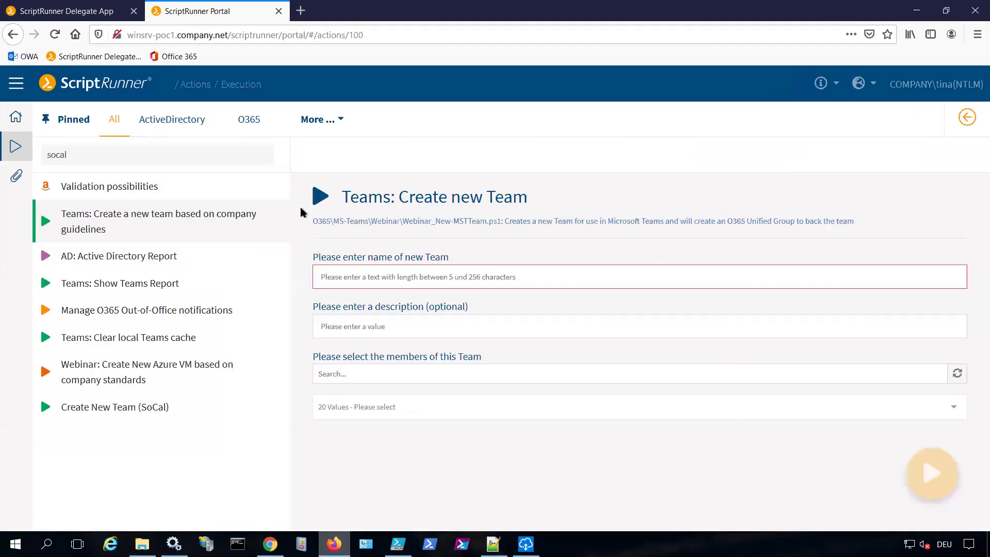
click(503, 280)
text(test)
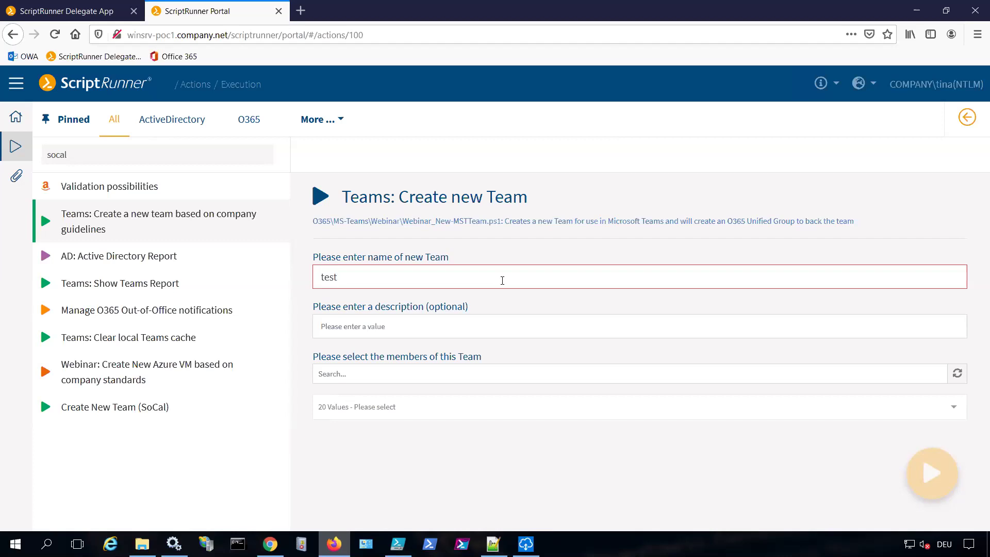
text(test)
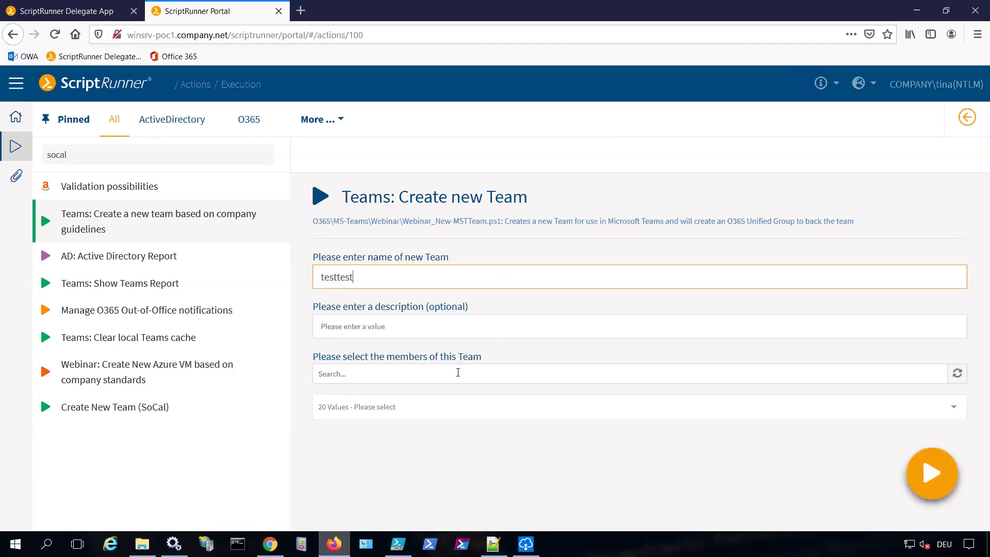
Add two members to the team, run the action, and return to the admin app
click(459, 408)
key(Up)
key(Up)
key(Return)
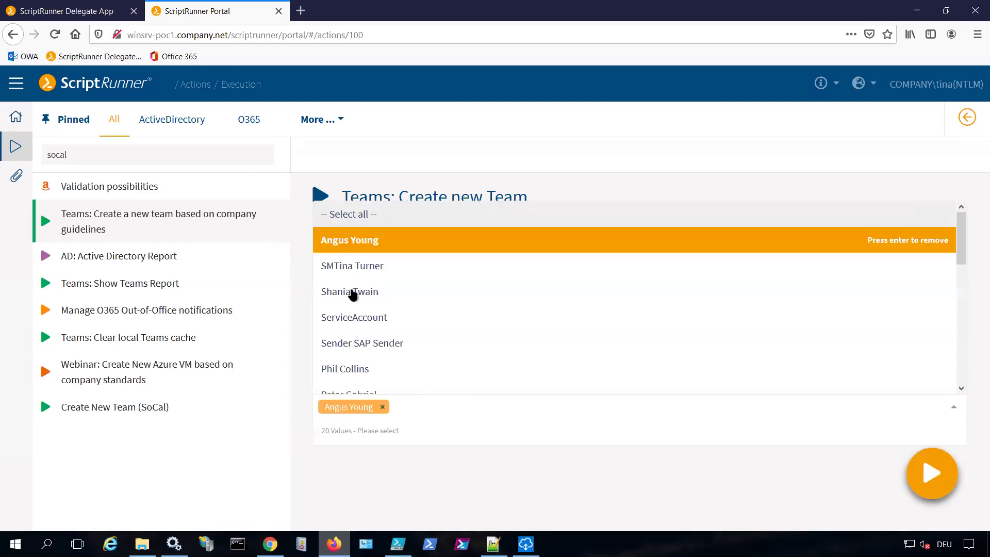
click(369, 379)
click(935, 477)
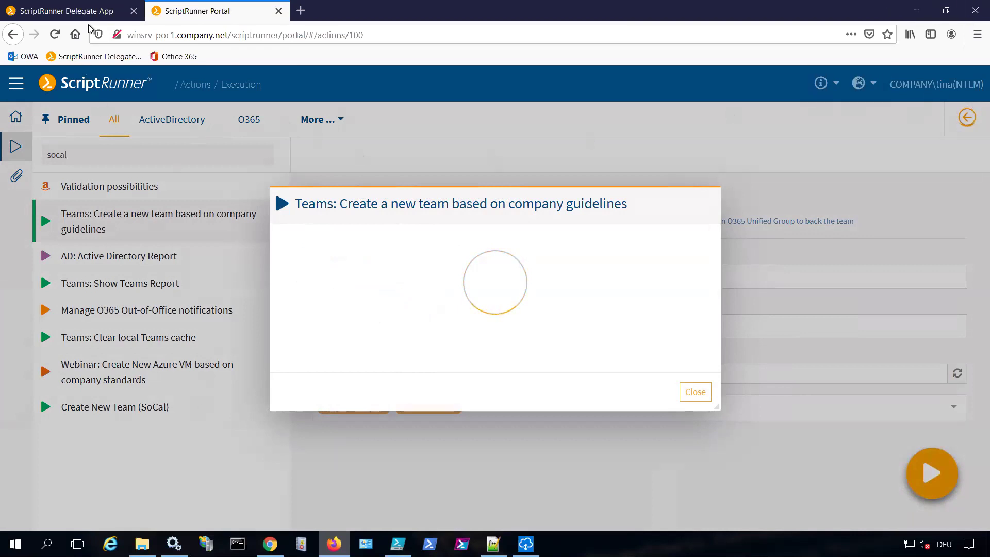
click(270, 544)
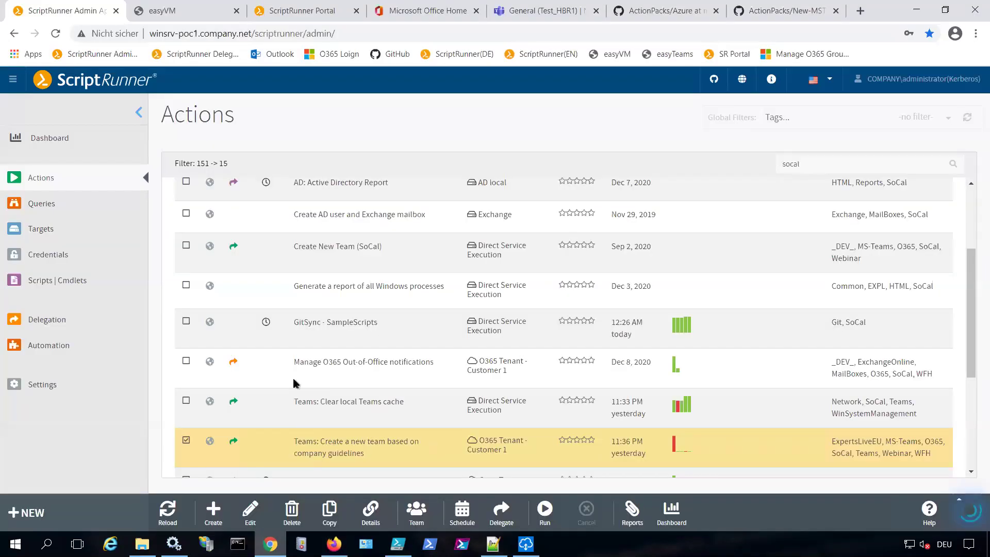
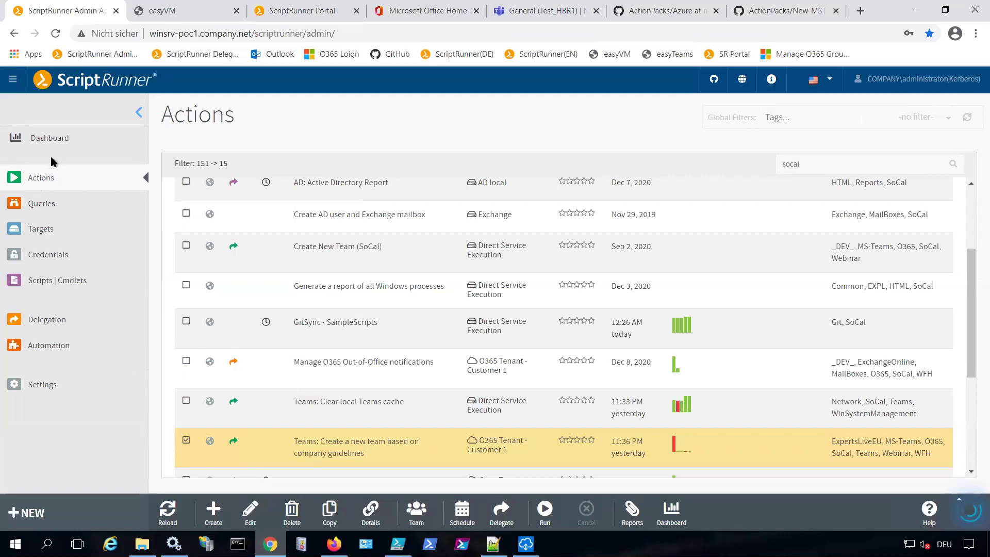
Show the Dashboard reports as a list and open the 'Teams: Create a new team' run's report
click(51, 137)
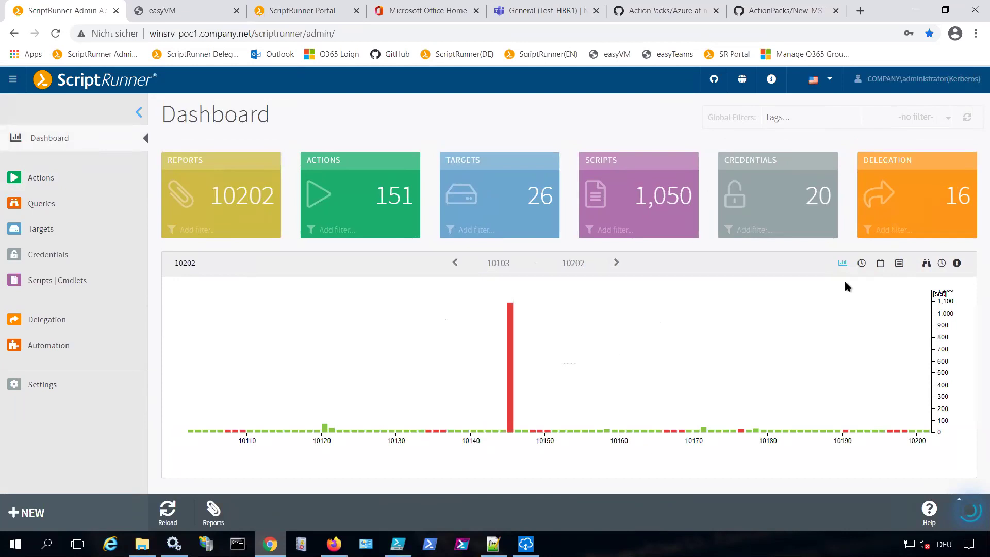
click(900, 264)
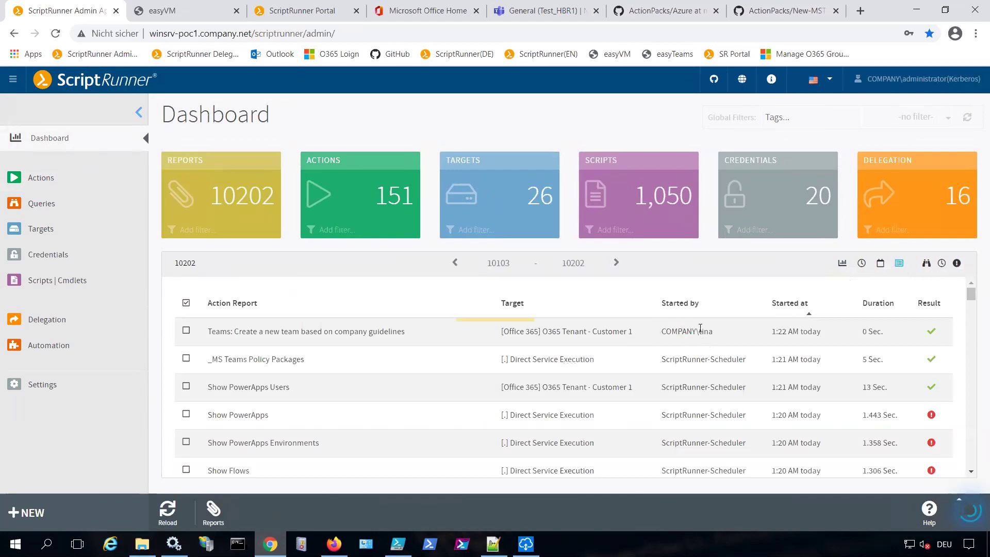
click(665, 334)
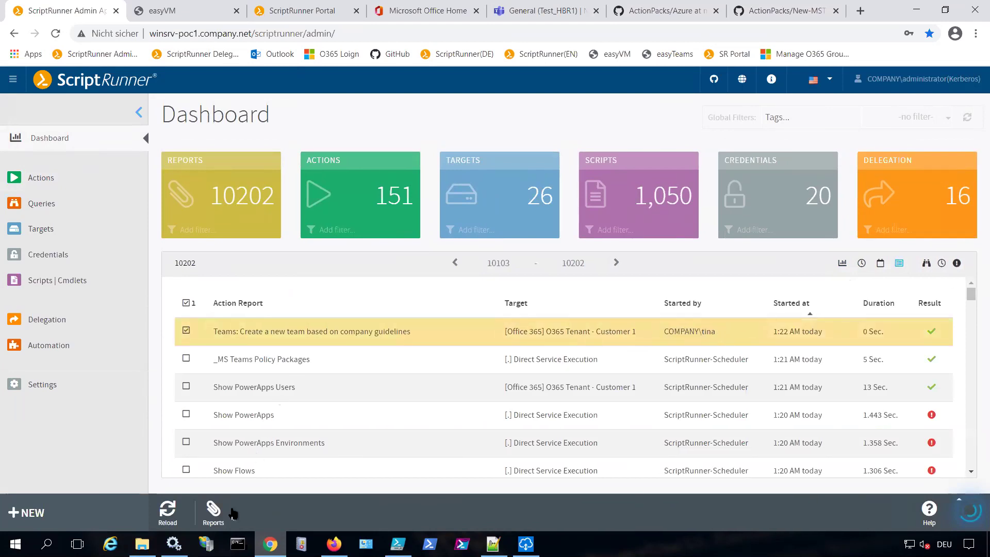
click(214, 510)
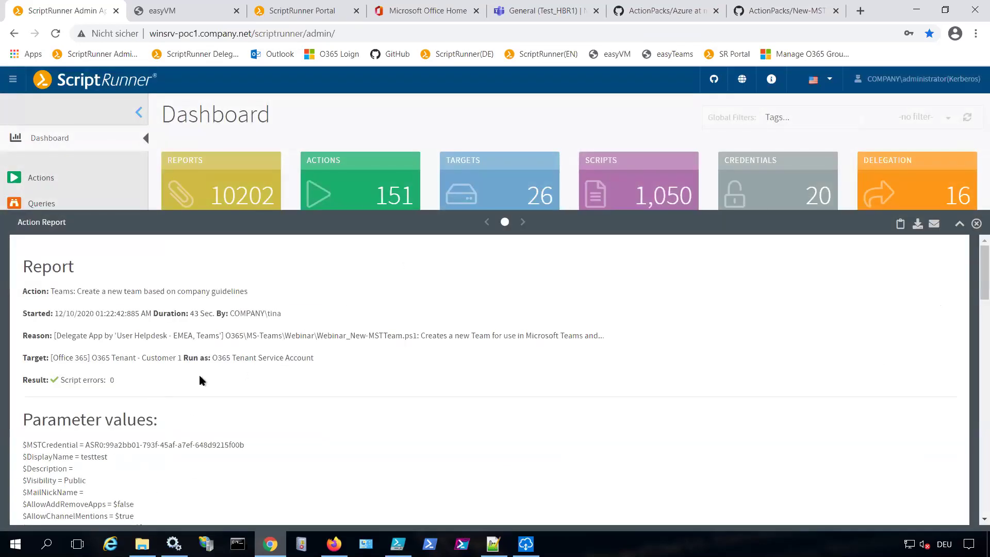
Highlight who started the run, the action name and the run-as account in the report
mouse_move(199, 373)
drag(230, 314, 283, 315)
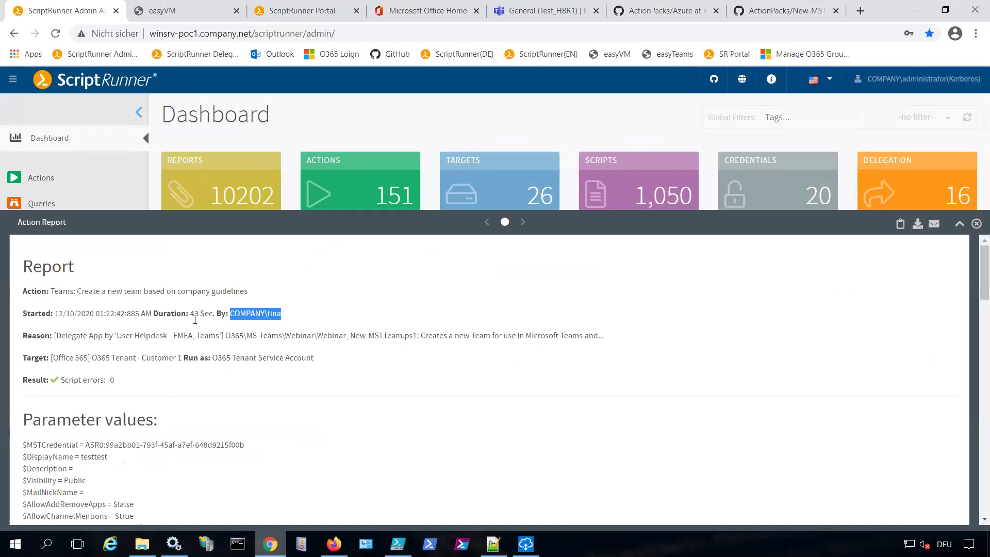
drag(50, 292, 248, 292)
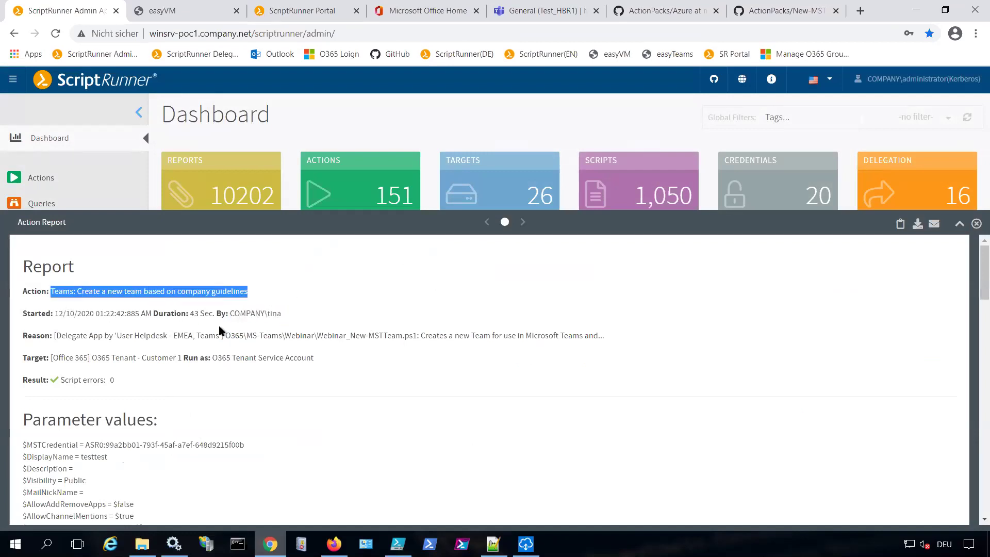
drag(51, 357, 306, 359)
Scroll through the report's parameters and result message, then close the report
scroll(305, 360, down, 1)
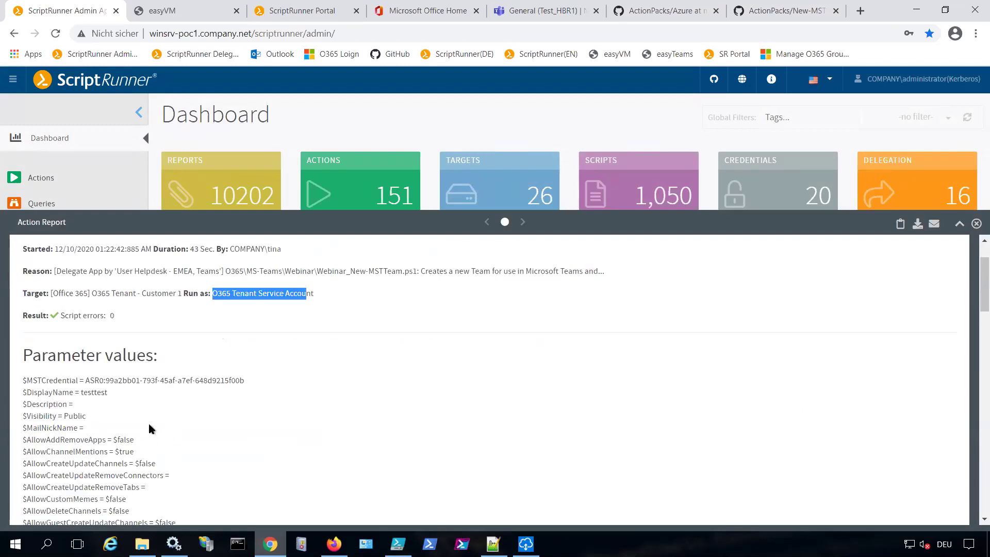
scroll(149, 424, down, 1)
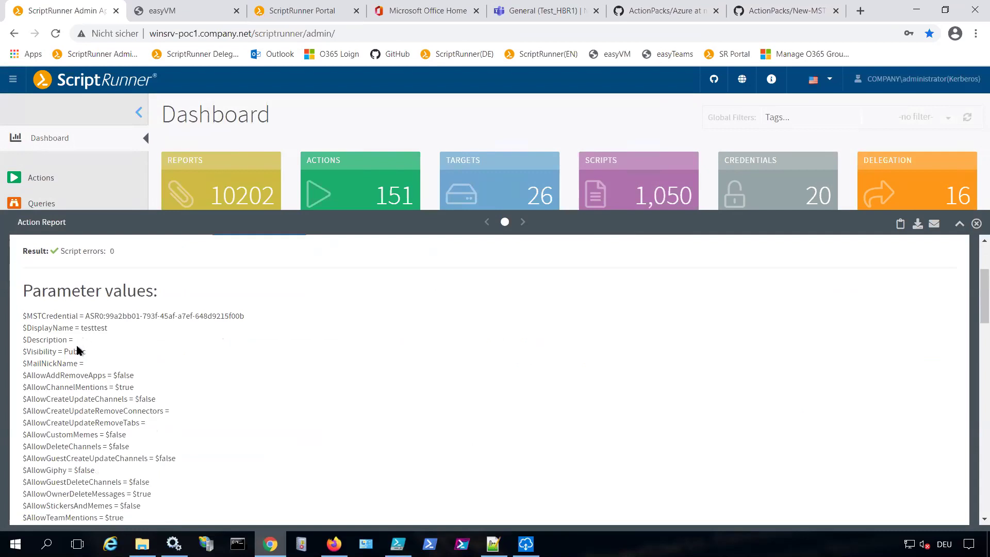
scroll(88, 364, down, 1)
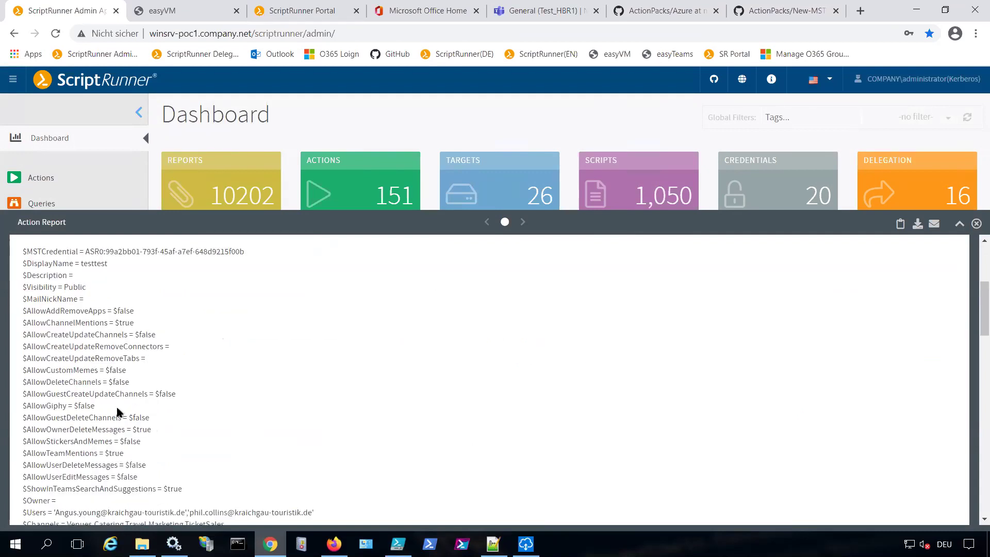
scroll(118, 411, down, 1)
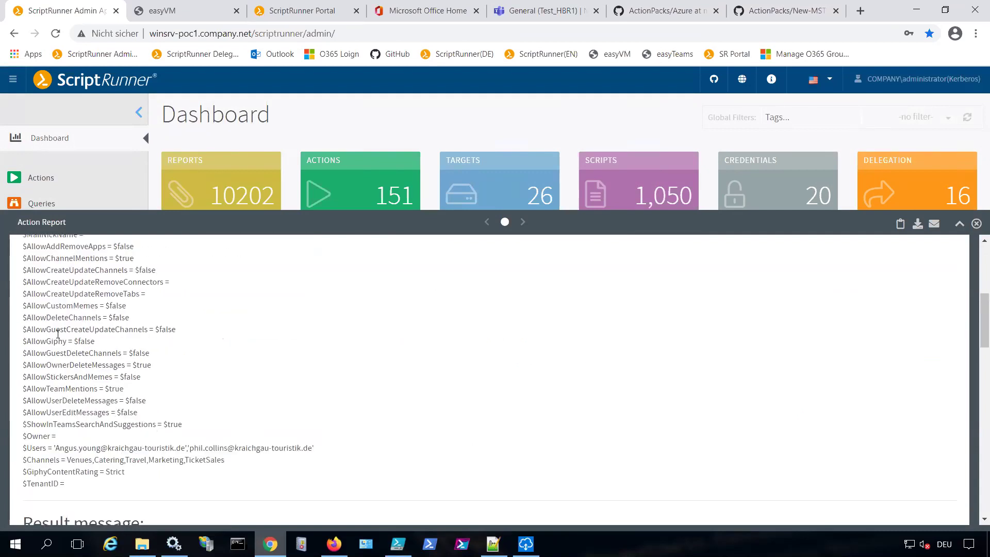
scroll(69, 351, down, 5)
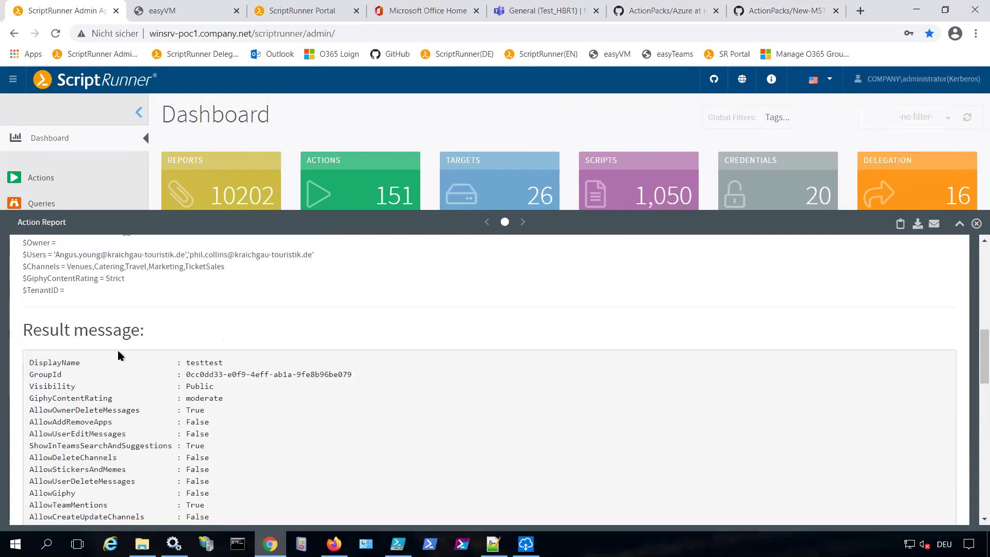
scroll(139, 377, down, 1)
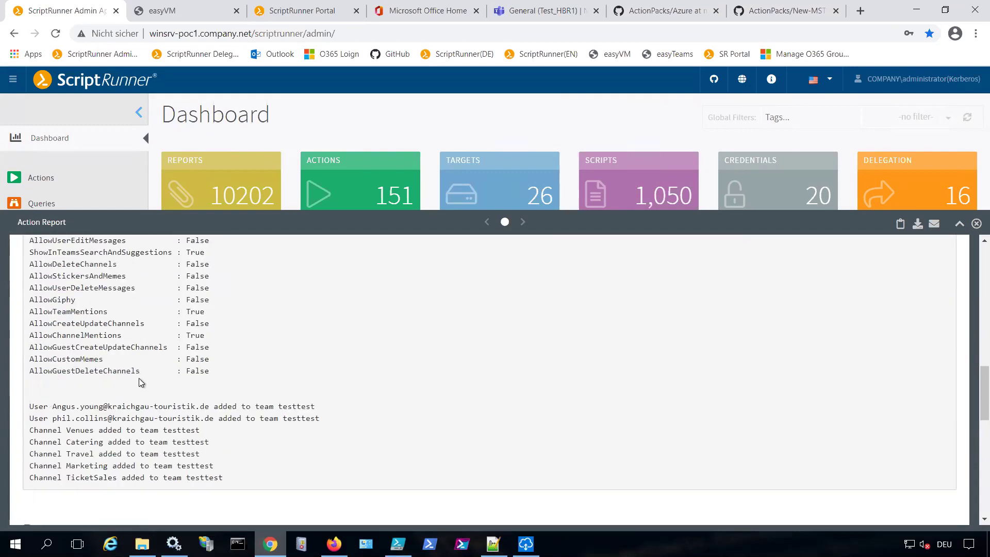
scroll(139, 379, up, 1)
scroll(276, 390, down, 6)
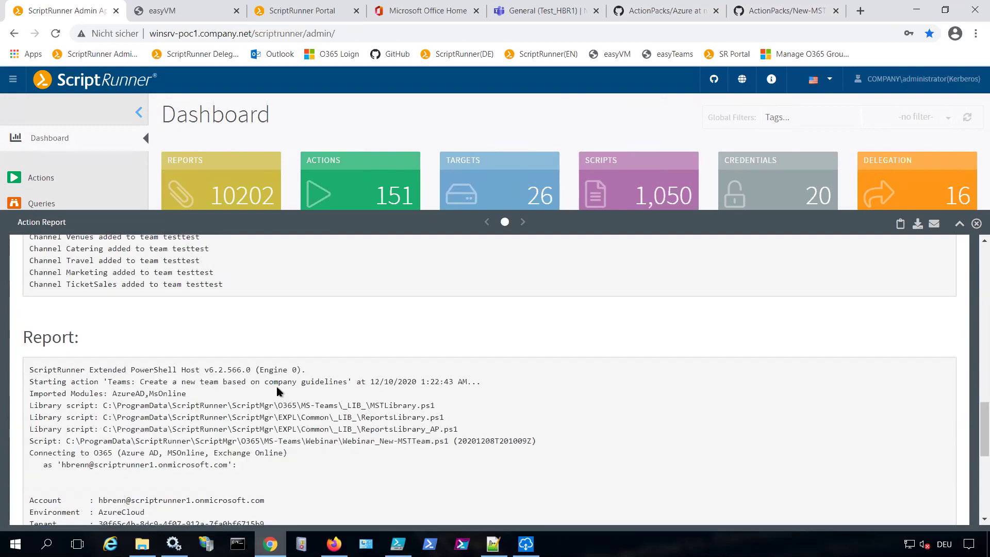
click(975, 224)
In the portal, read the testtest team result down to its added channels, then close it
key(alt+Tab)
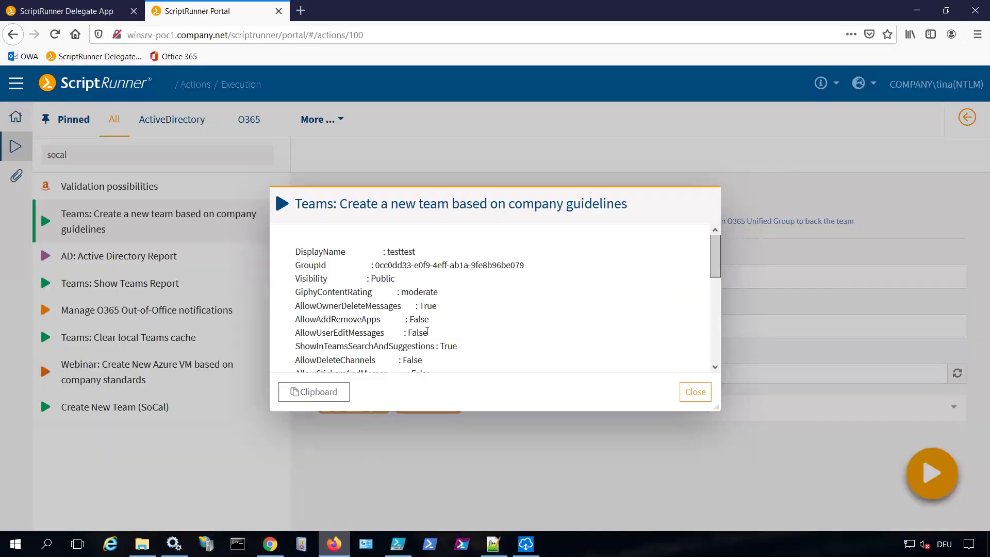
scroll(452, 300, down, 5)
scroll(454, 302, down, 1)
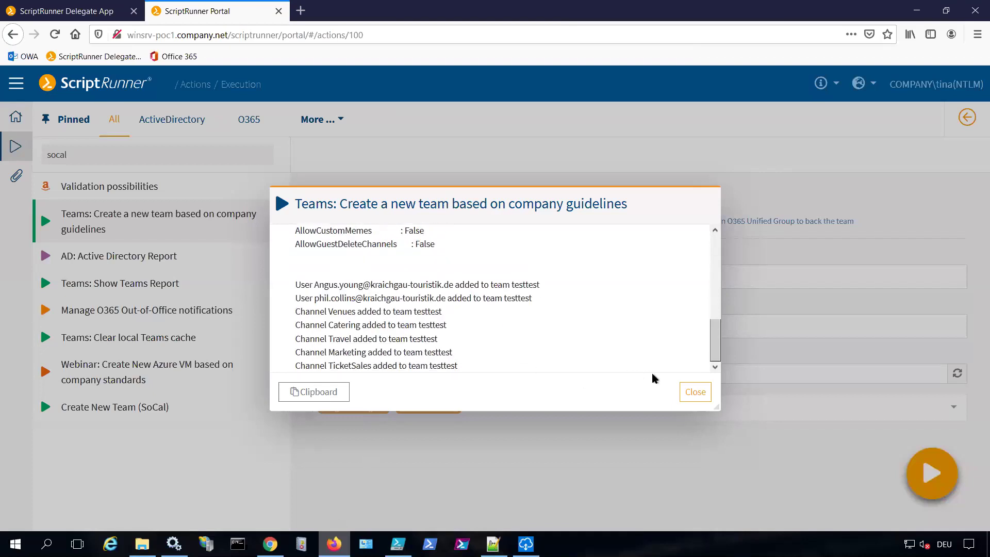
click(695, 394)
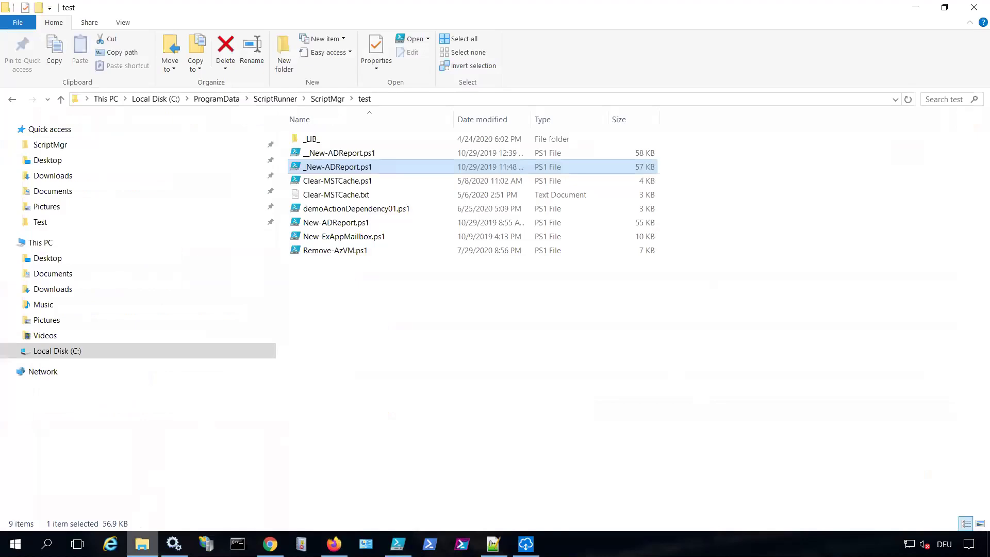
In PowerShell ISE, filter to editable scripts and check out Webinar_New-MSTTeam.ps1
click(398, 544)
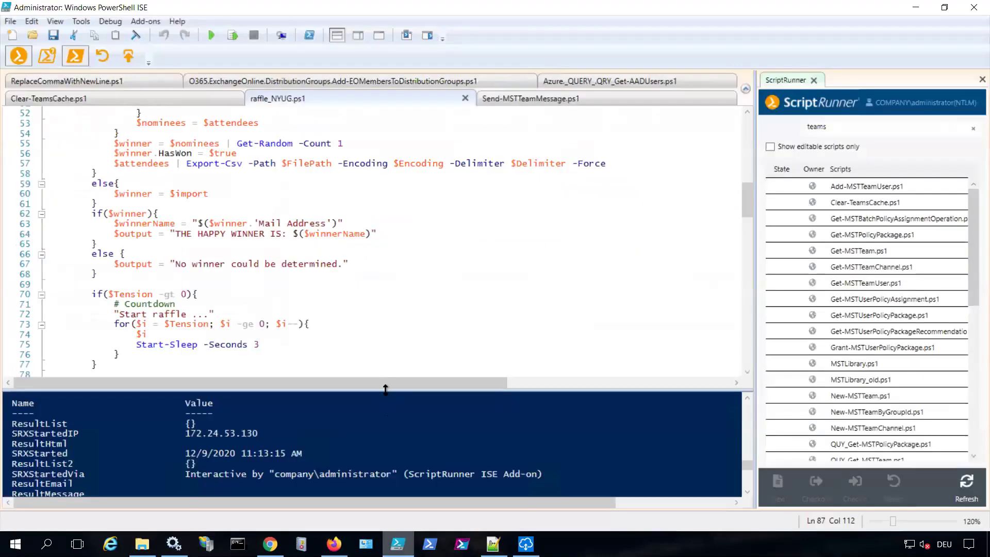
drag(392, 389, 380, 435)
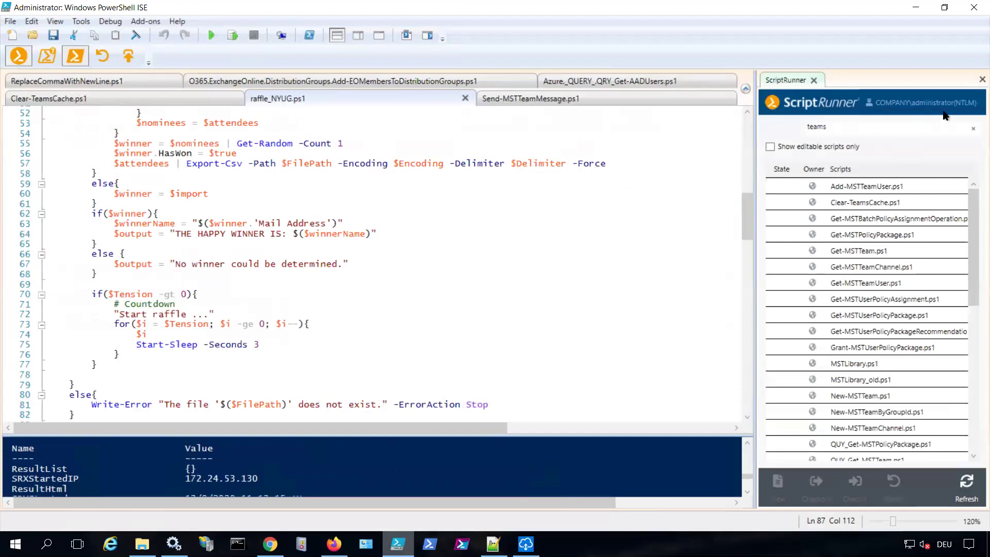
drag(836, 135, 789, 150)
click(770, 147)
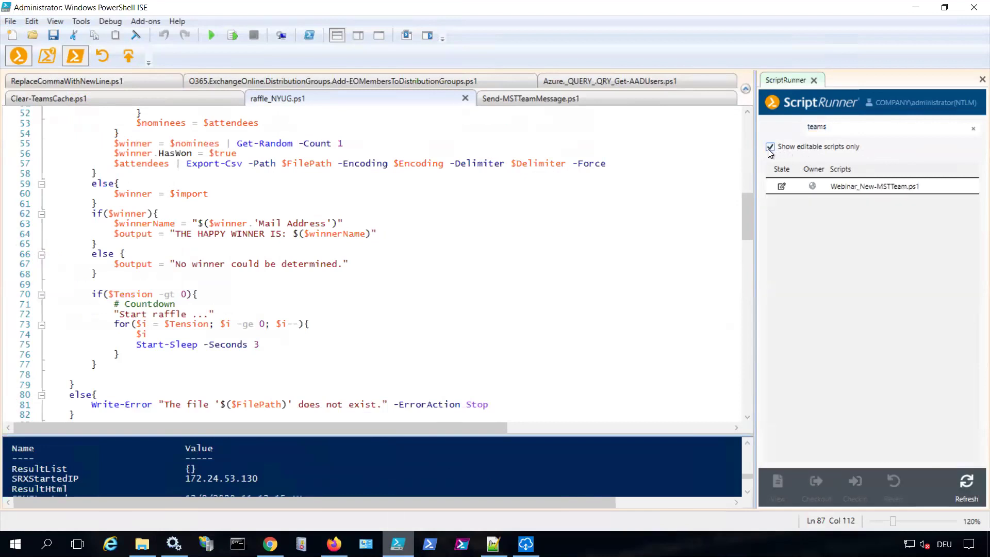
click(813, 187)
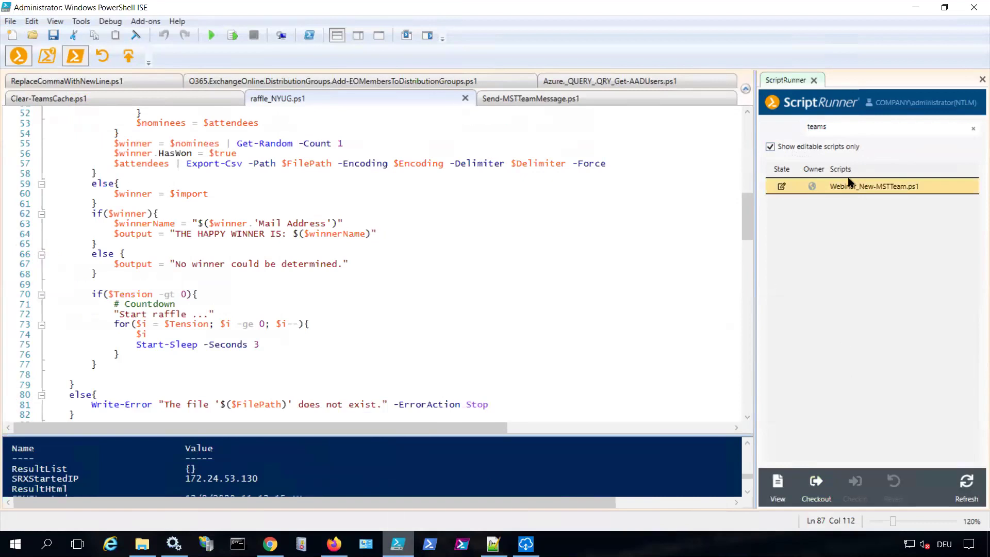
click(816, 487)
Make the Users parameter mandatory, uncomment the ConvertTo-ResultHtml line, and save the script
scroll(451, 291, down, 5)
scroll(451, 291, down, 14)
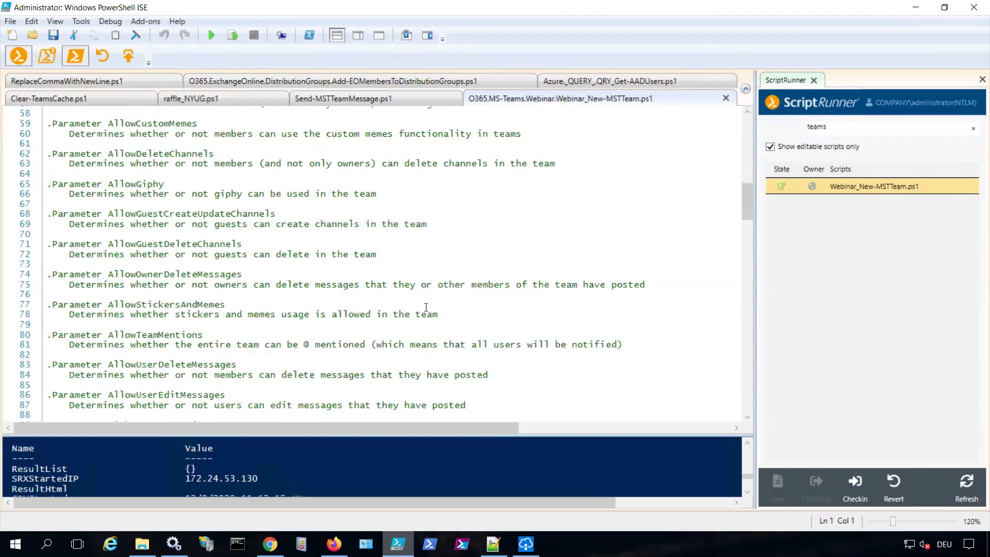
scroll(426, 308, down, 17)
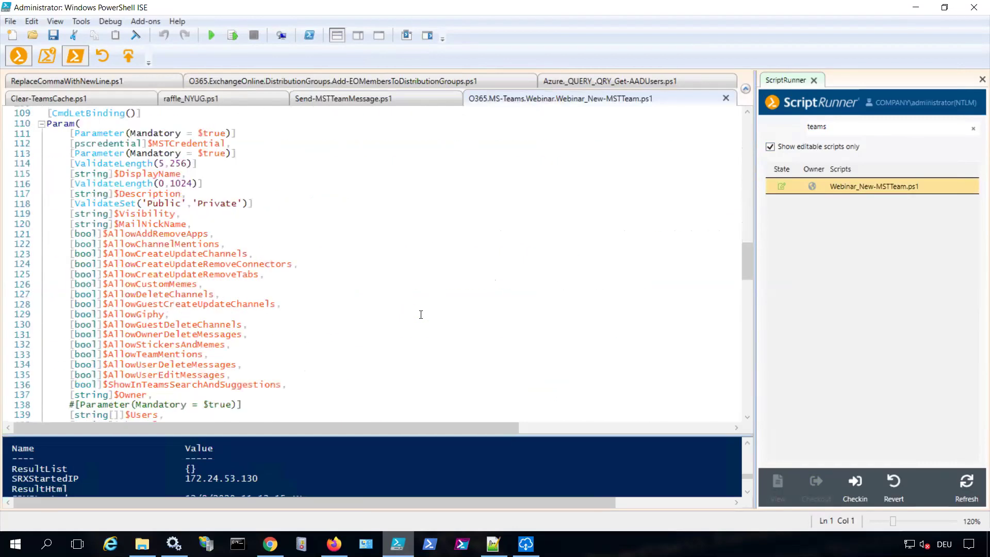
scroll(418, 316, down, 5)
drag(70, 254, 76, 254)
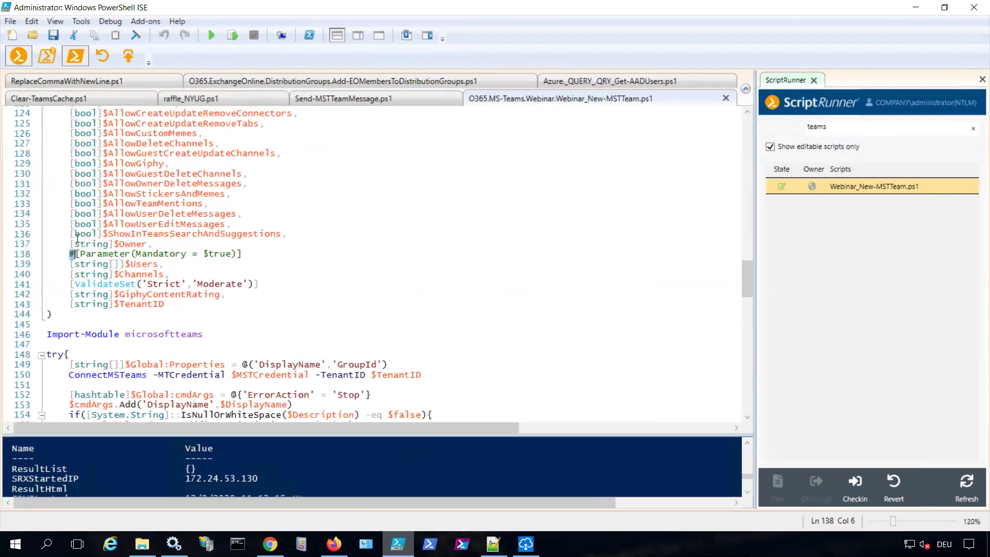
key(Delete)
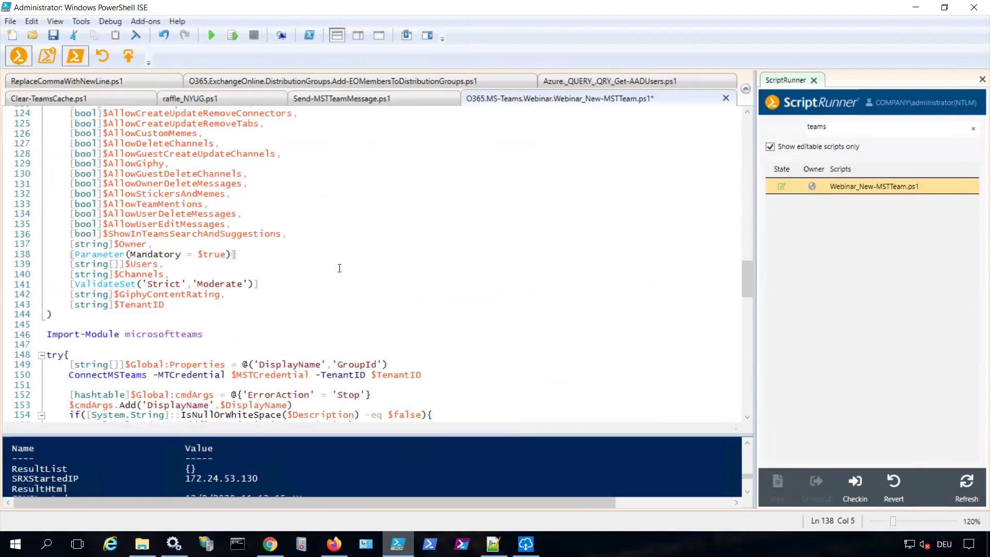
scroll(339, 267, down, 20)
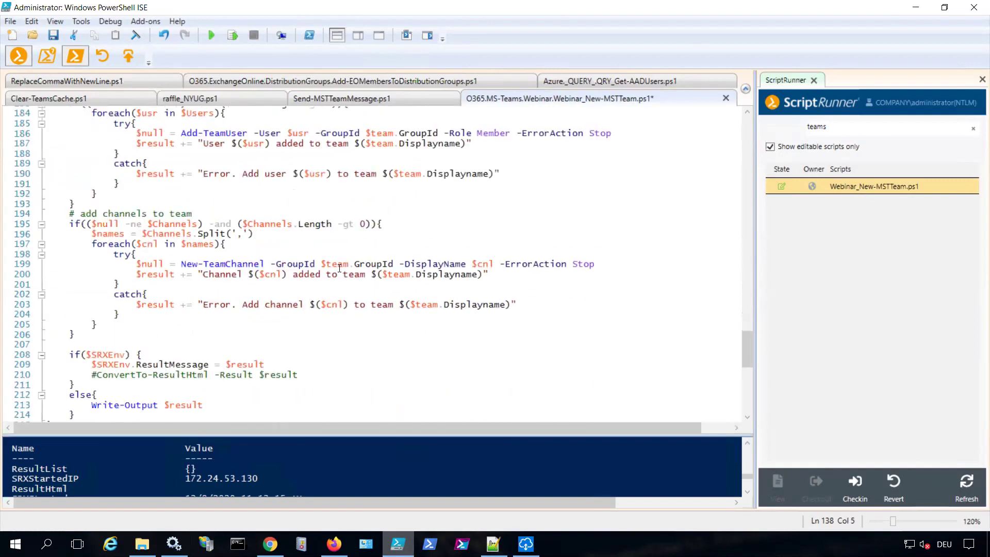
scroll(265, 330, down, 1)
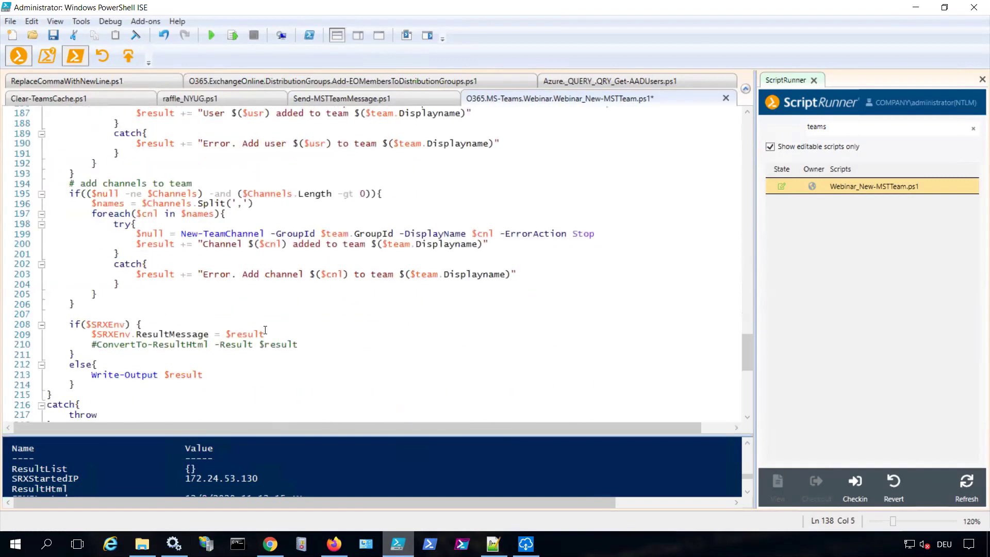
click(93, 344)
key(Delete)
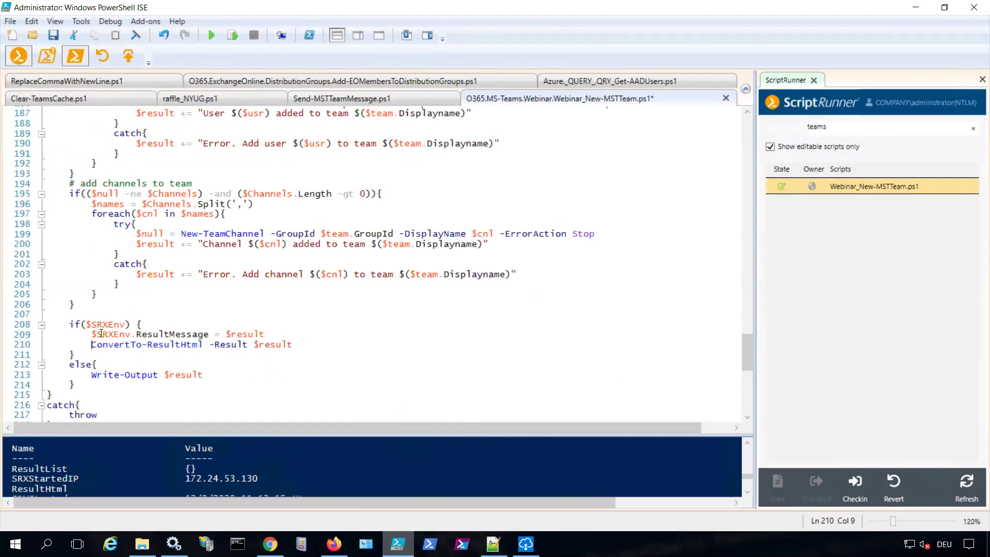
click(53, 35)
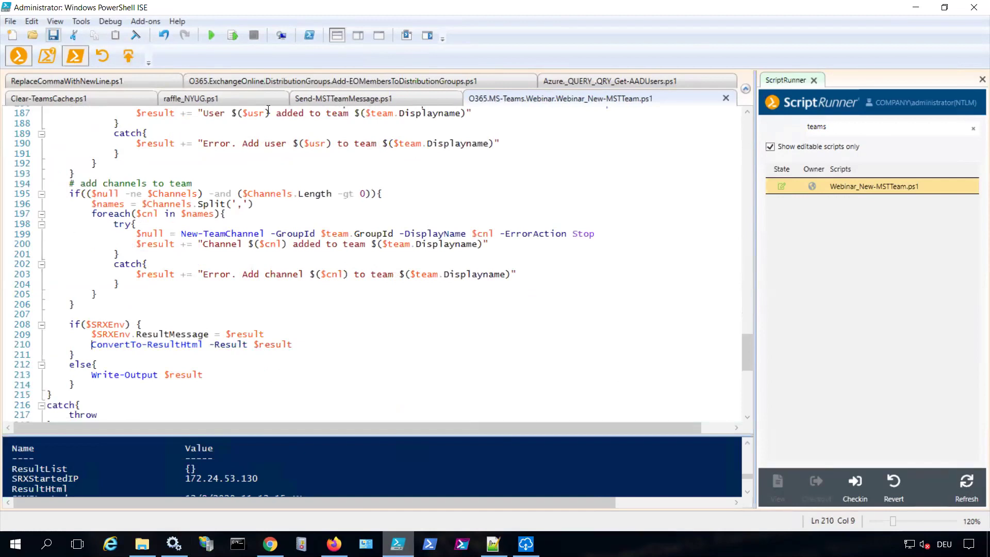
Check the script back in with the comment 'ConvertToHTML' and return to the portal
click(854, 485)
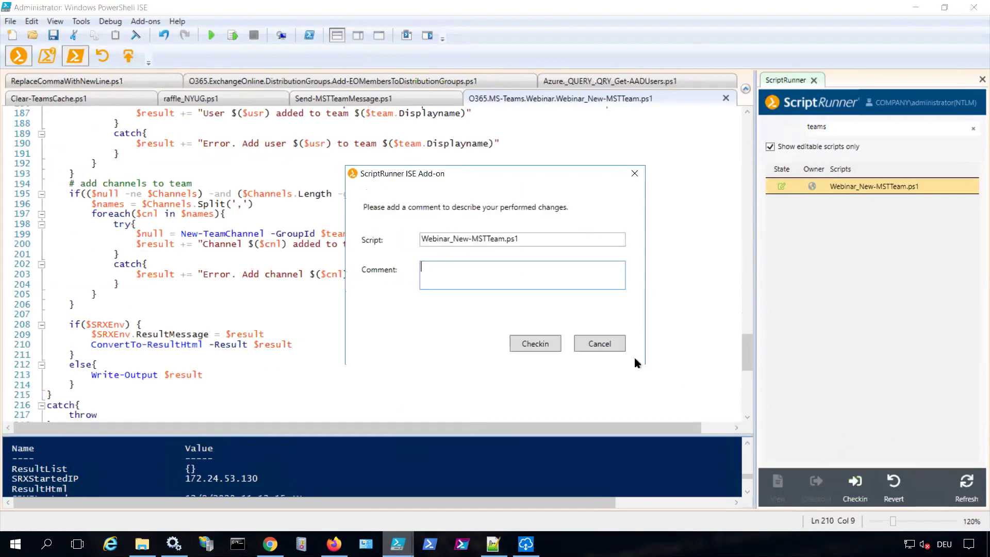
click(496, 271)
text(ConvertToHTML)
click(517, 345)
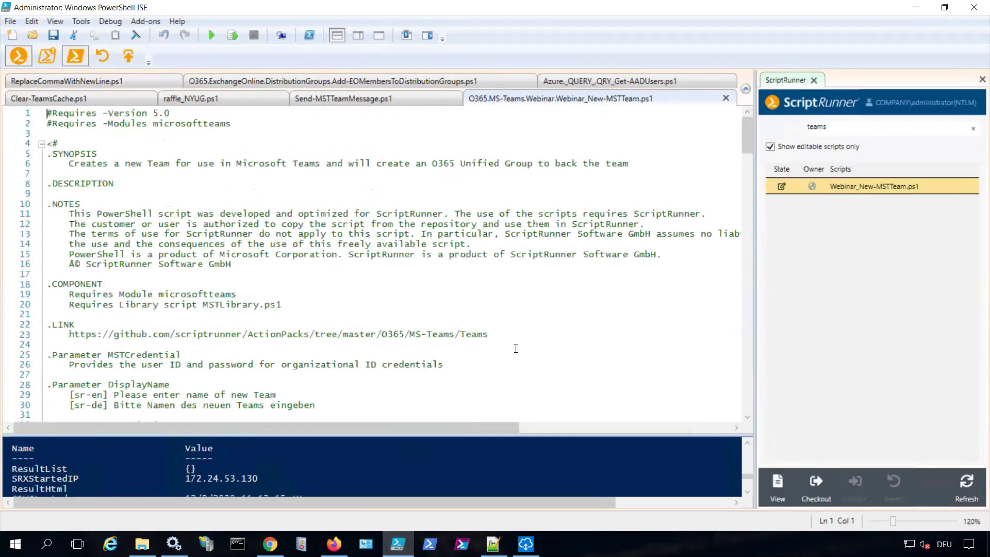
click(334, 544)
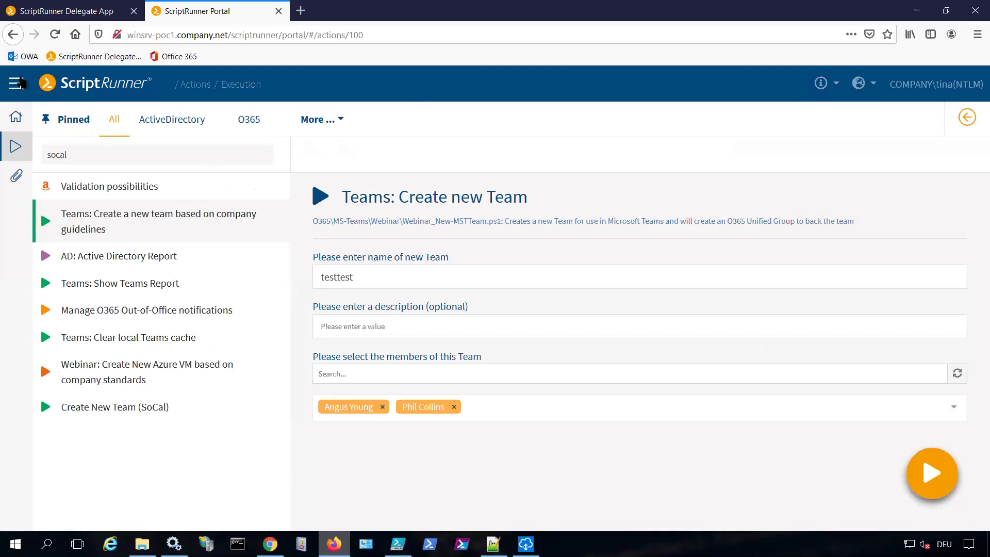
Return to the Actions tiles and reopen Teams: Create new Team to clear its fields
click(11, 39)
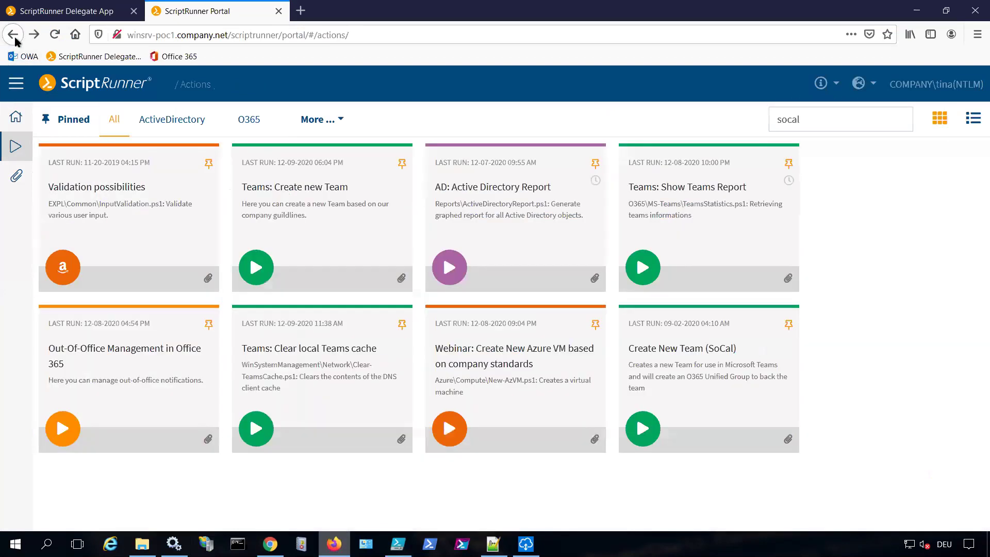
click(301, 205)
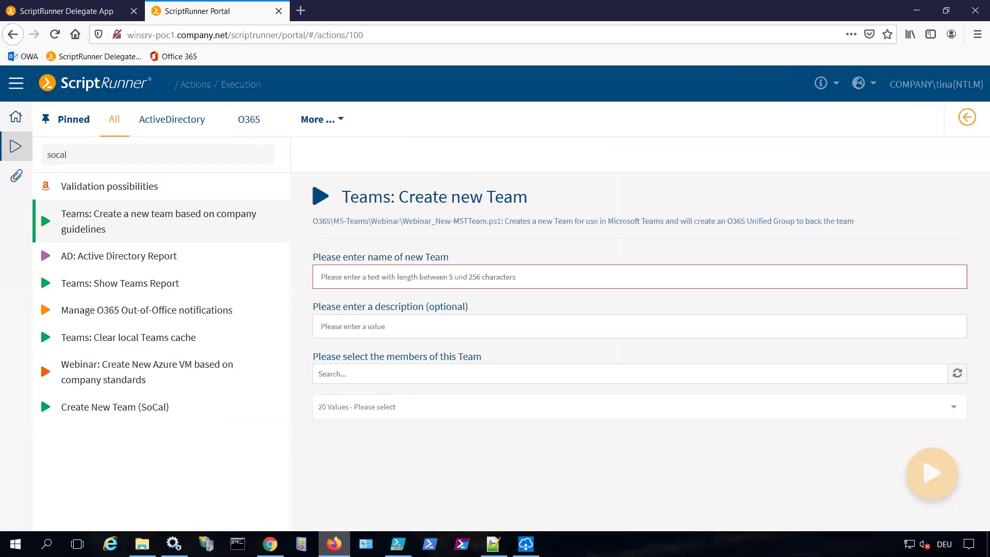
click(271, 544)
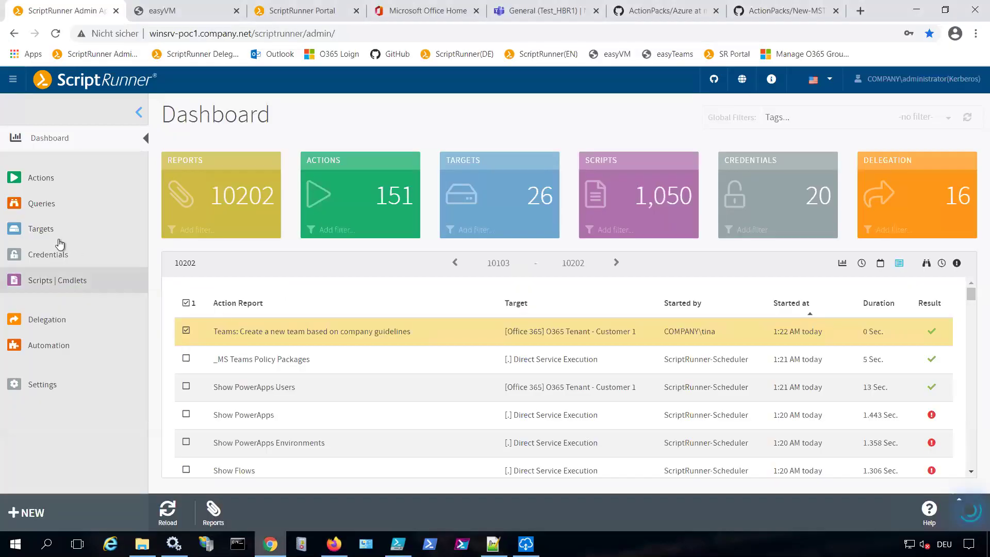
Filter the Queries list by 'o365' and open List of Office 365 mailboxes for editing
click(41, 204)
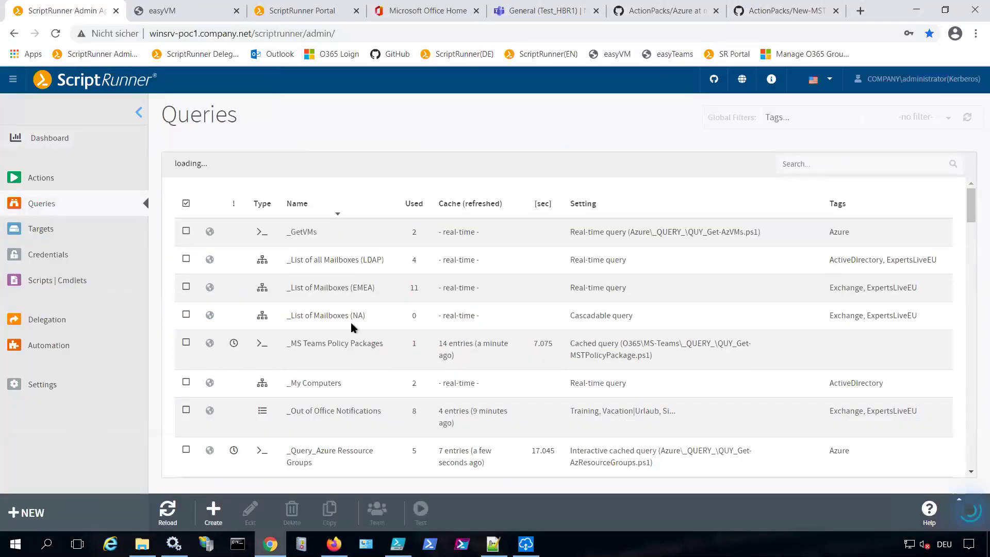
click(828, 164)
text(of)
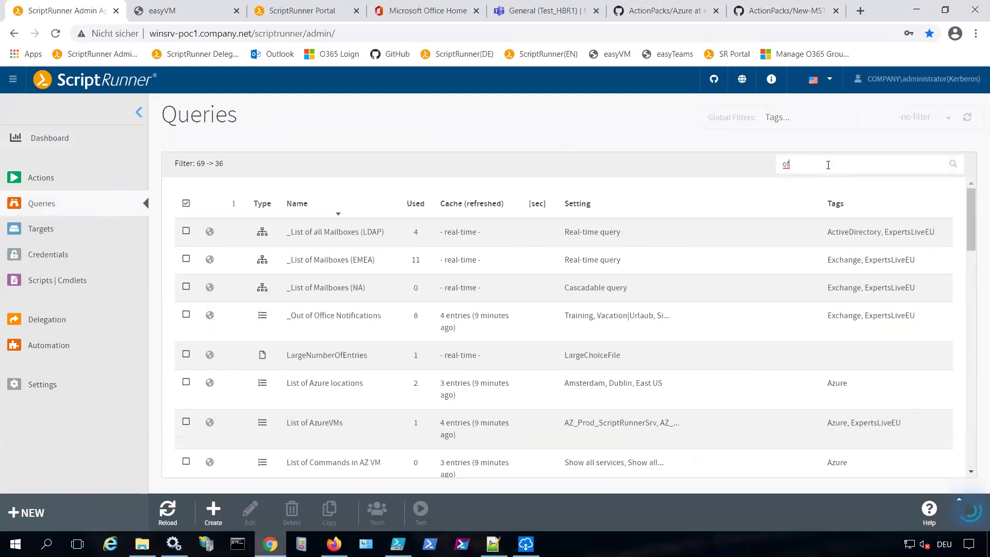
scroll(654, 350, down, 10)
scroll(654, 351, down, 6)
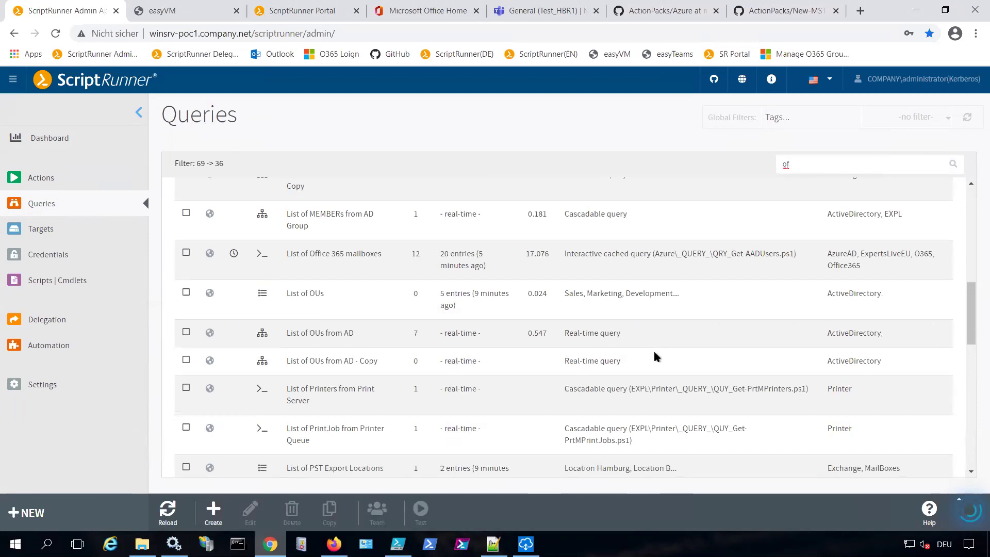
scroll(654, 351, up, 15)
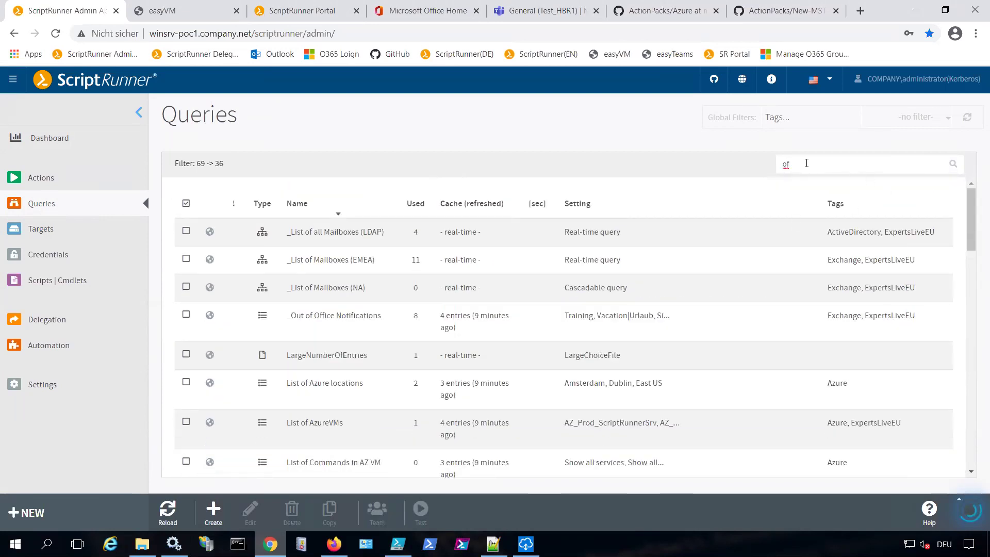
key(BackSpace)
text(365)
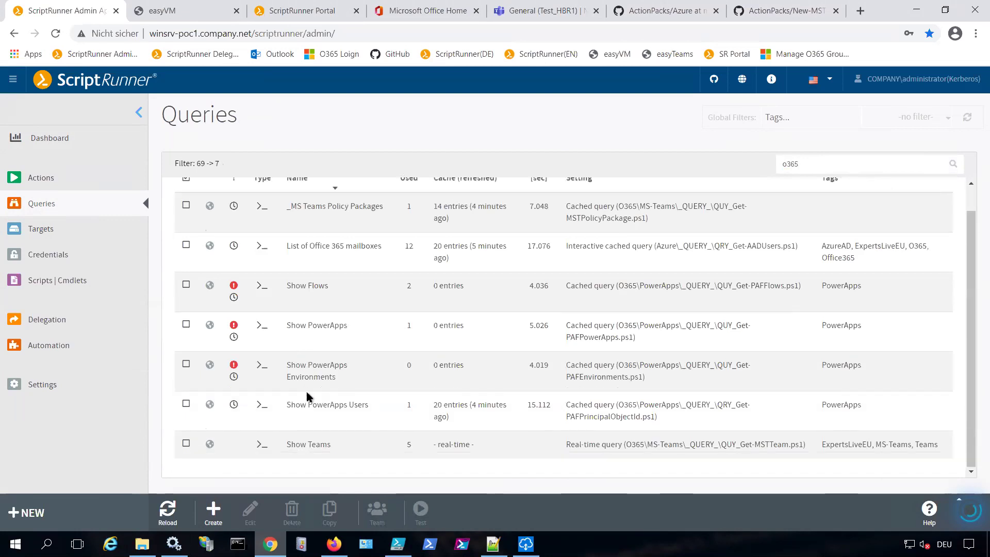
double_click(313, 272)
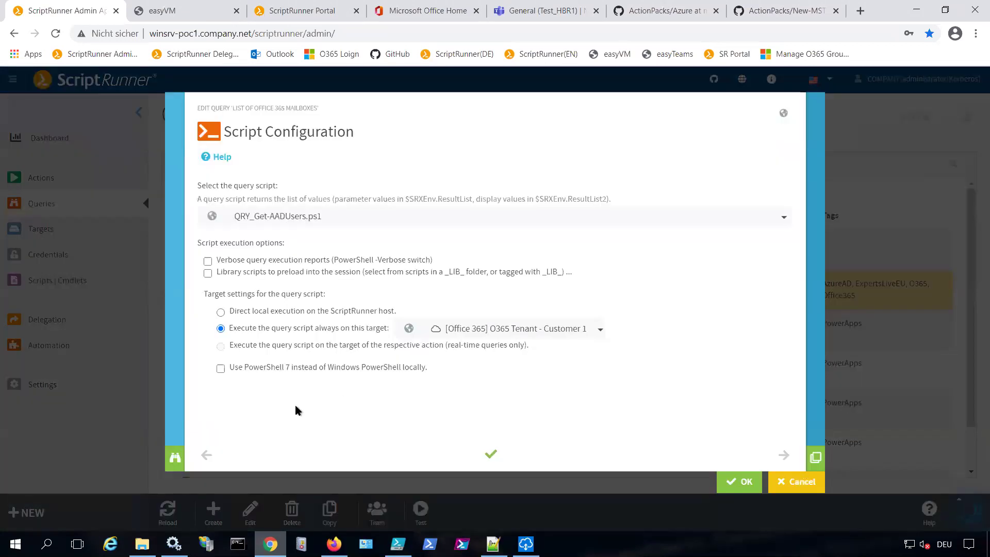
click(173, 460)
scroll(279, 363, down, 3)
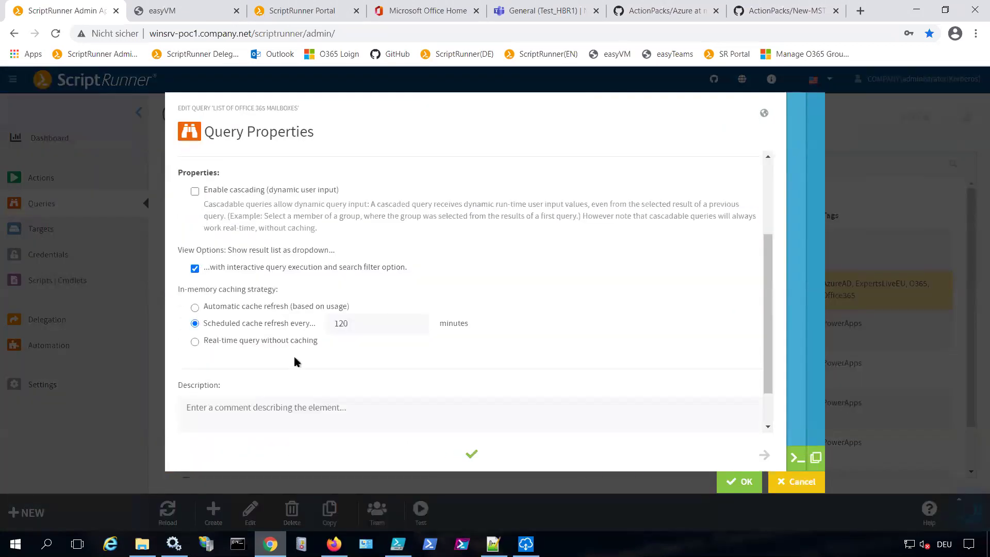
drag(361, 330, 309, 325)
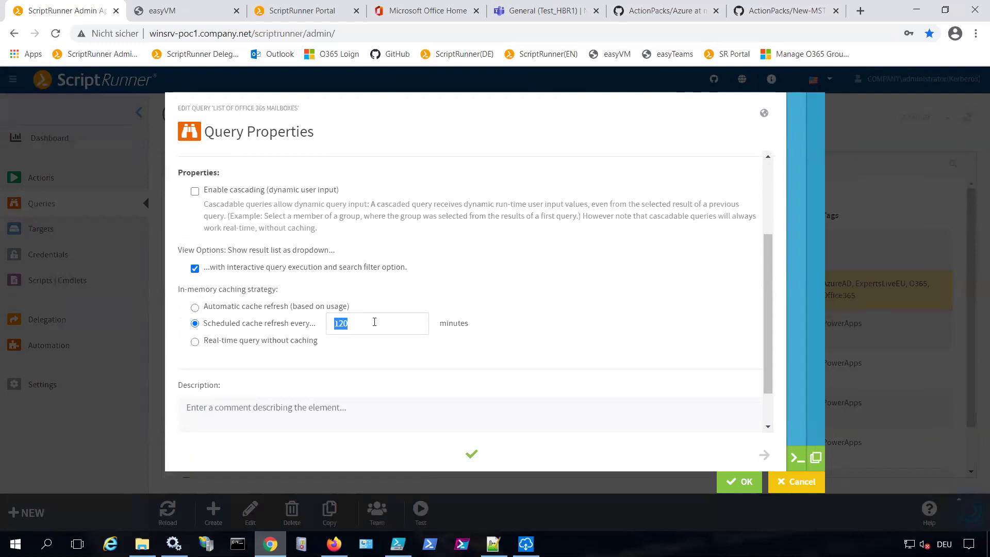
click(816, 457)
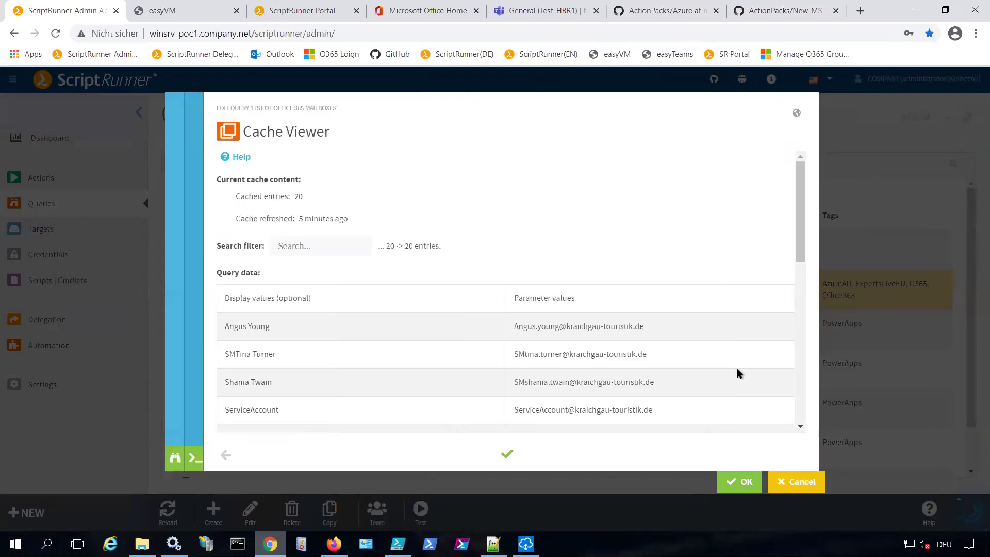
scroll(571, 327, down, 5)
scroll(572, 330, up, 5)
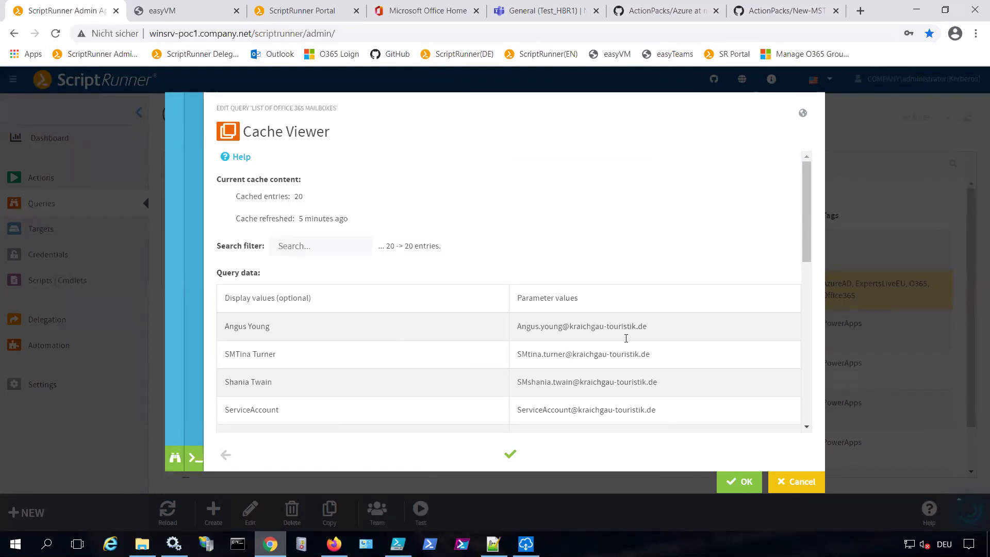
click(789, 483)
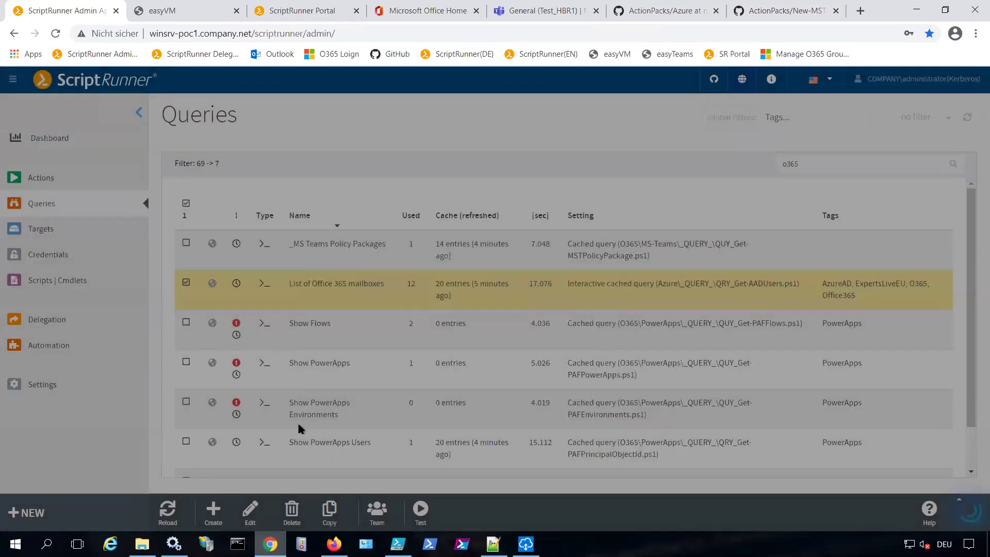
Review the member dropdown, then enter test_test001 as the new team's name
click(334, 544)
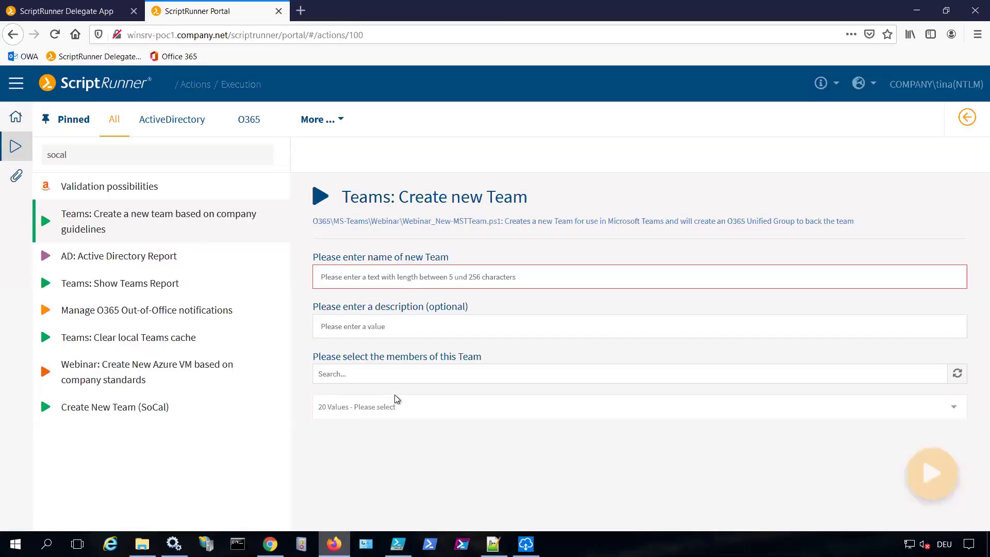
click(403, 411)
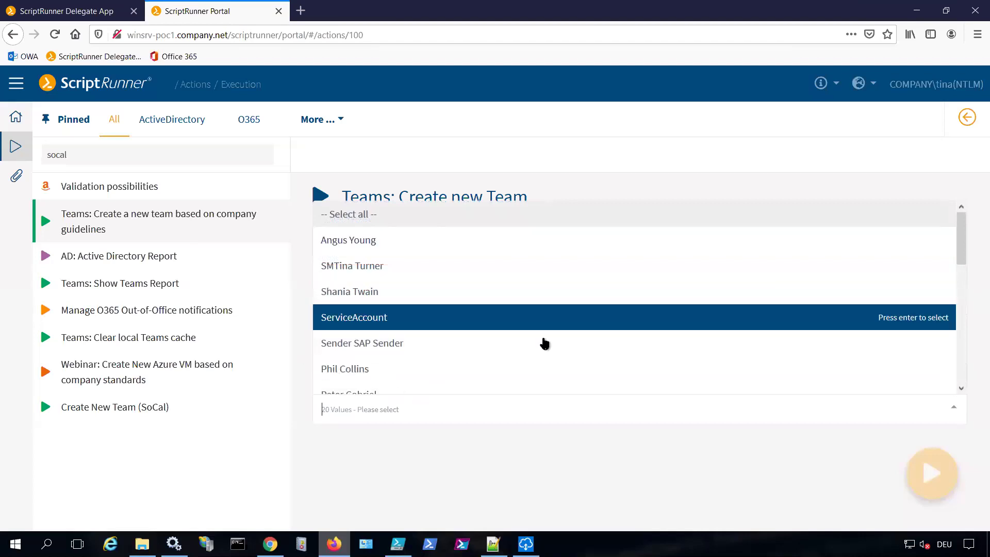
click(440, 470)
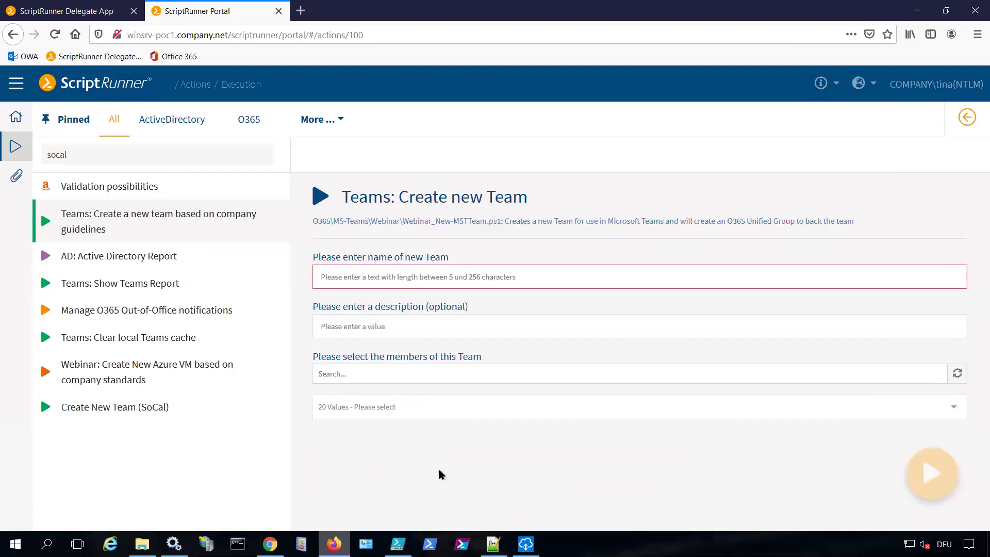
click(474, 274)
text(test_)
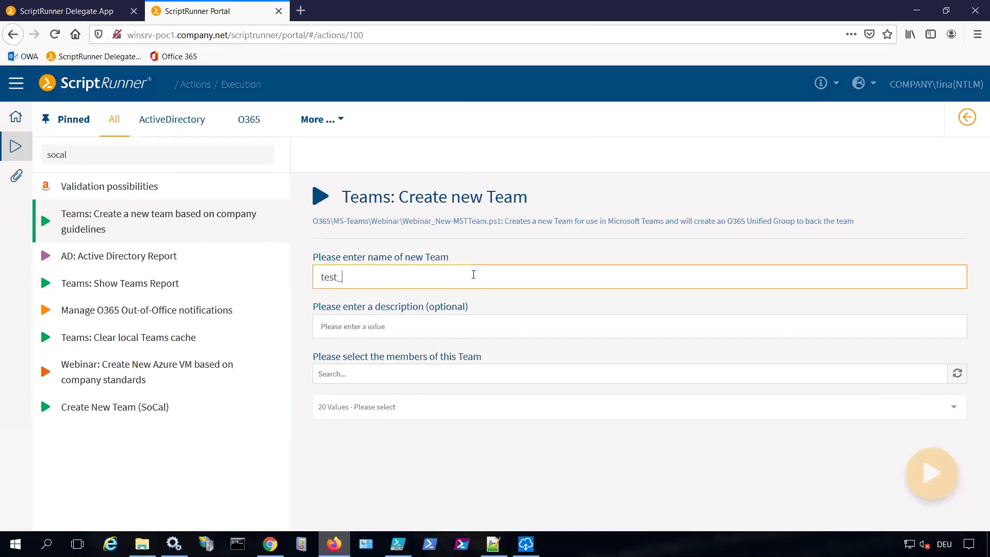
text(test)
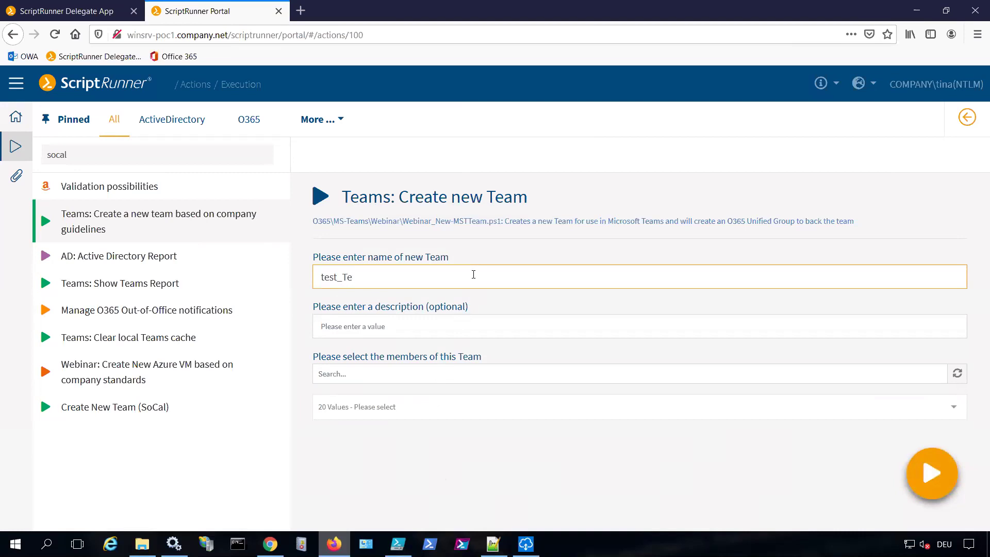
text(001)
click(397, 544)
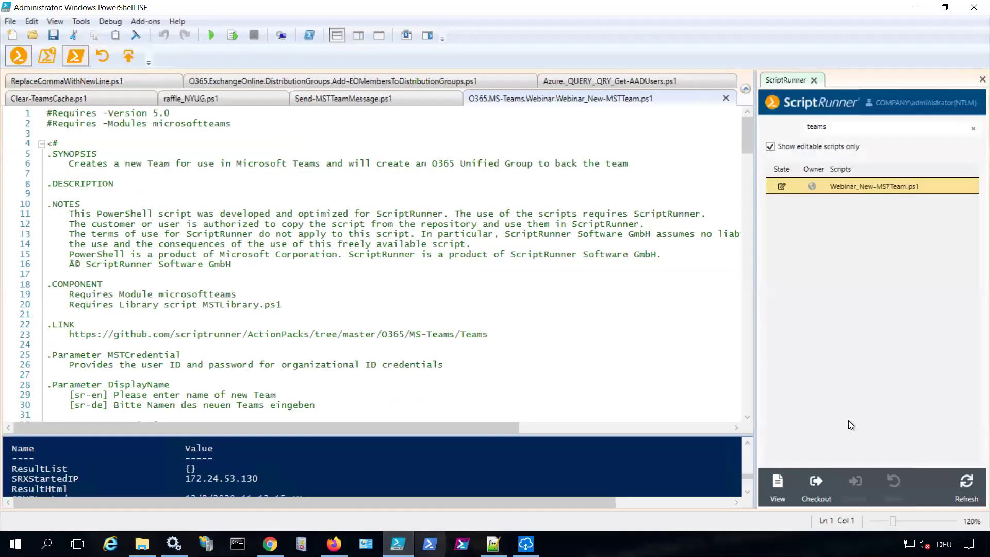
Enlarge the ISE console, run $SRXEnv to list its values, and widen the ScriptRunner panel
drag(380, 436, 387, 265)
click(229, 449)
text($sr)
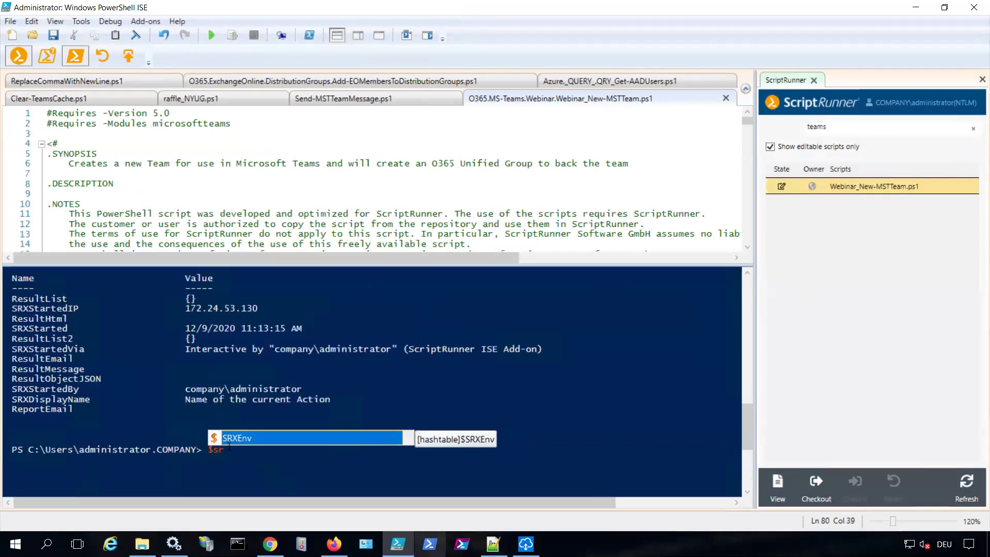
key(Tab)
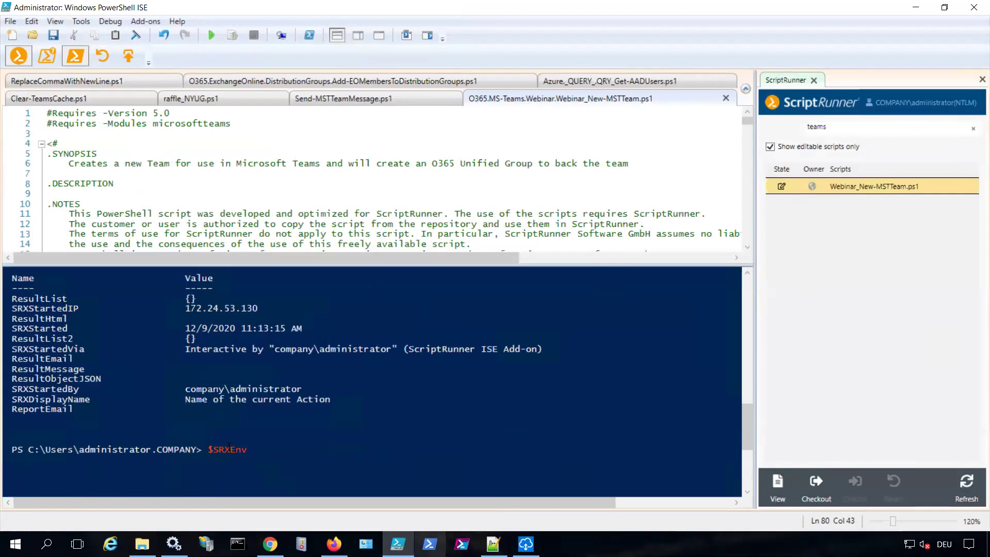
key(Return)
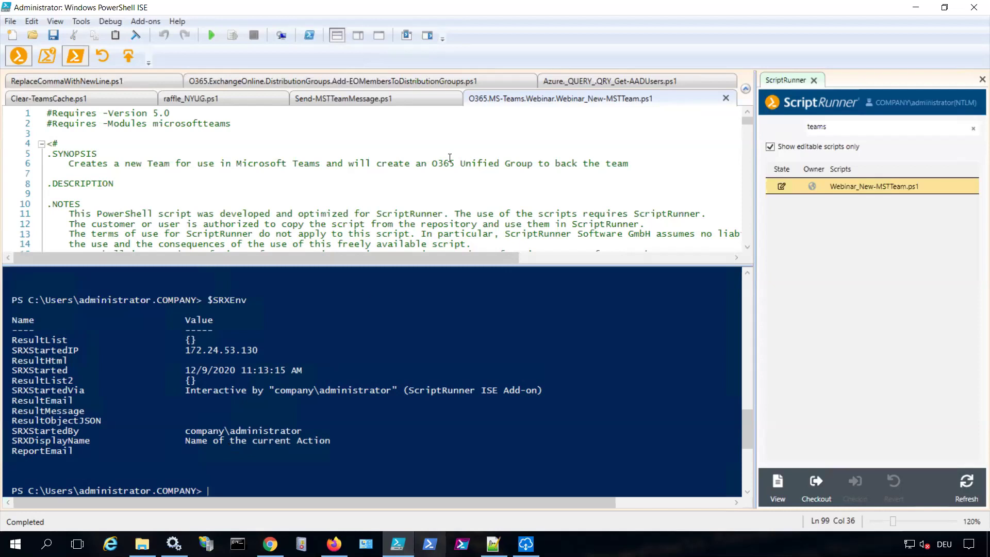
drag(208, 301, 248, 300)
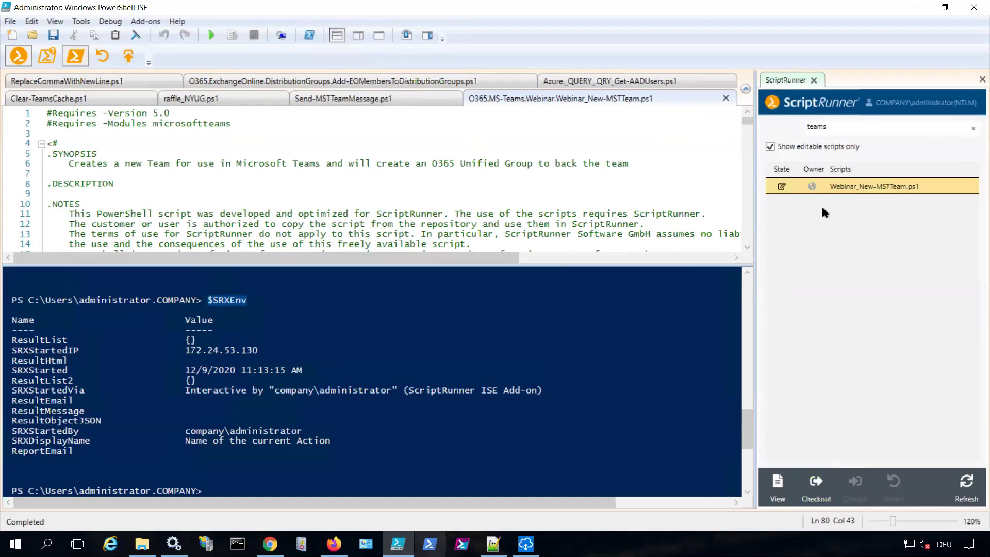
drag(755, 161, 749, 165)
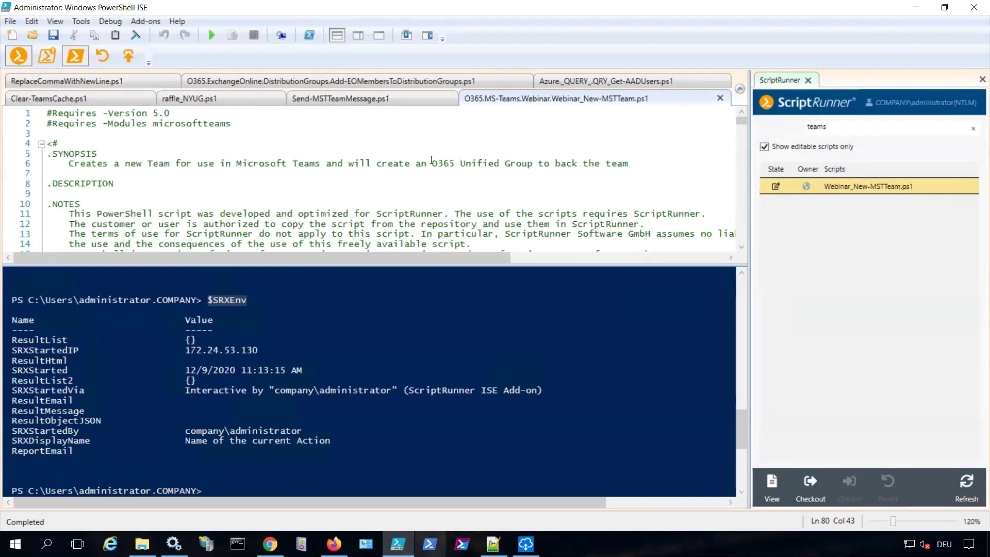
Add another member from the dropdown and run the team-creation action
click(334, 544)
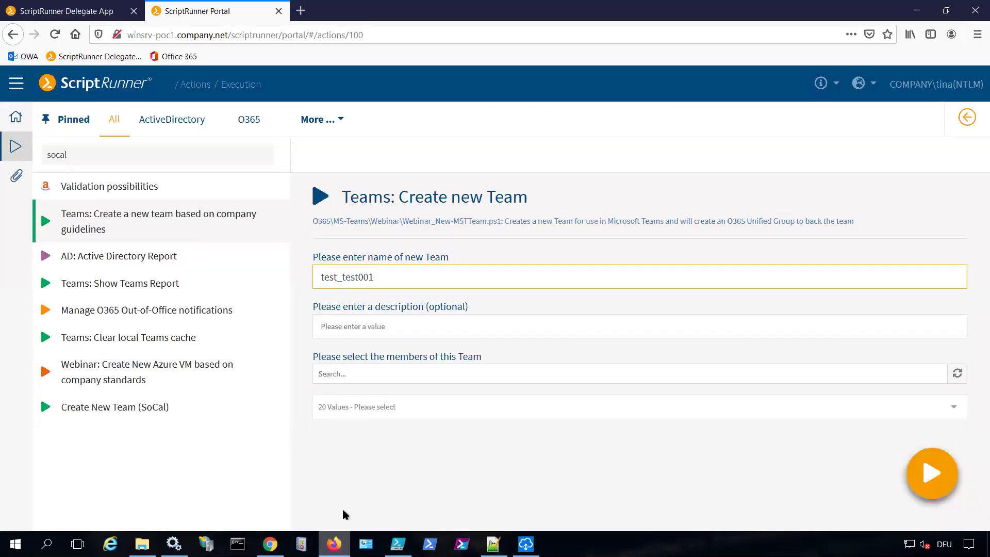
click(465, 411)
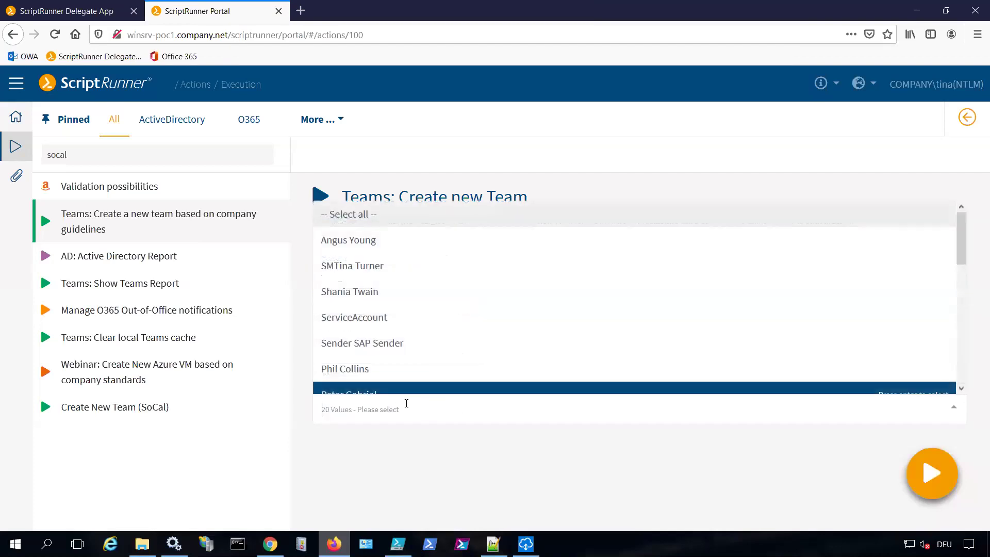
click(371, 375)
click(923, 487)
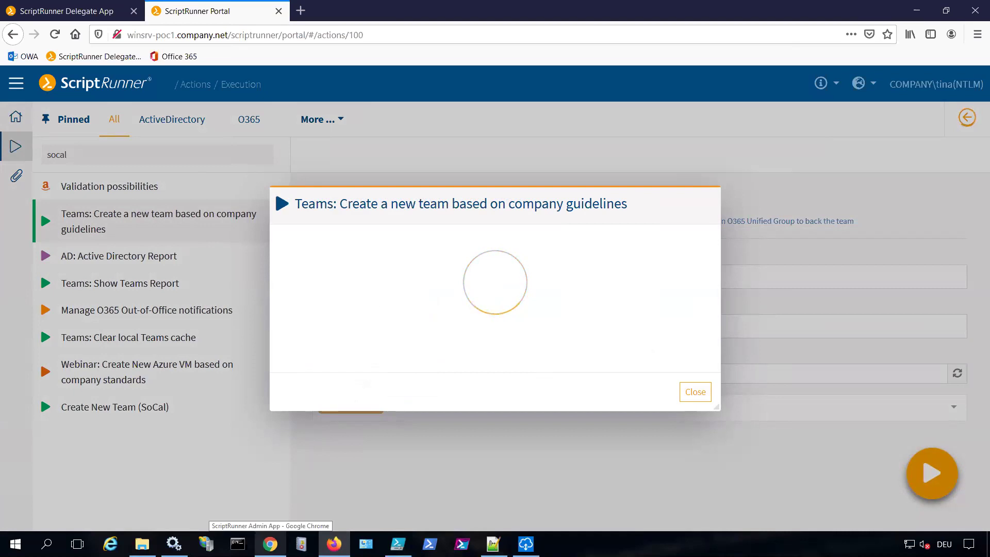
click(270, 544)
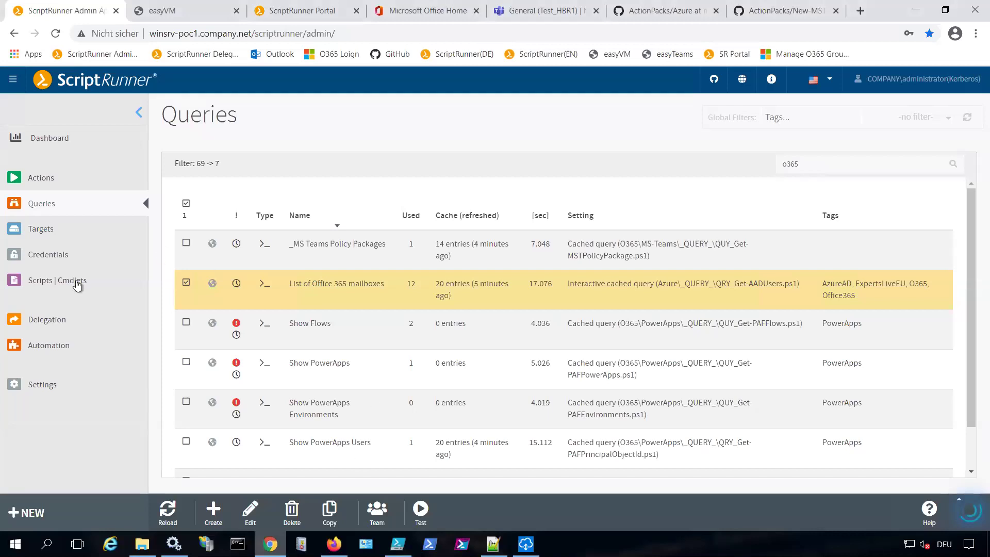
Filter Actions by 'socal' and run Manage O365 Out-of-Office notifications
click(42, 177)
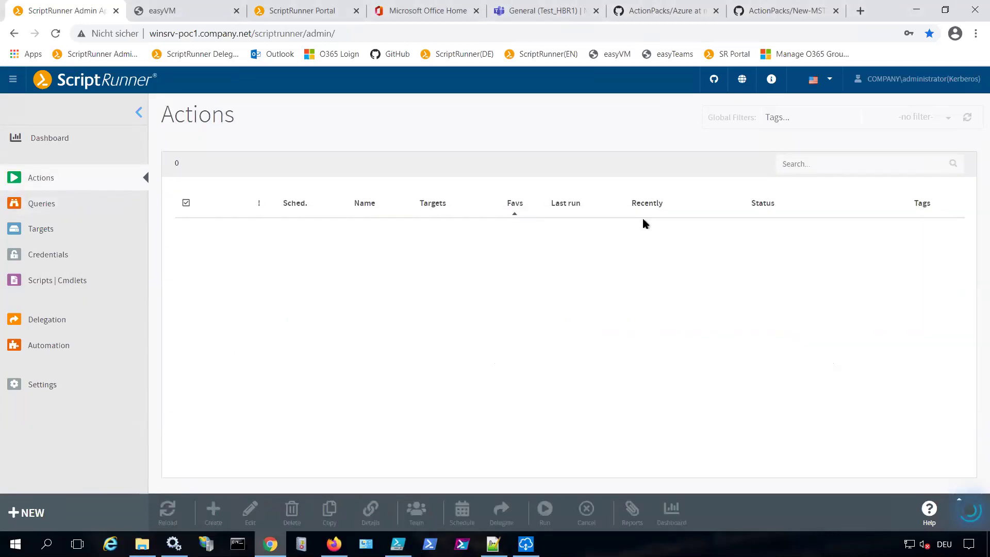
click(842, 163)
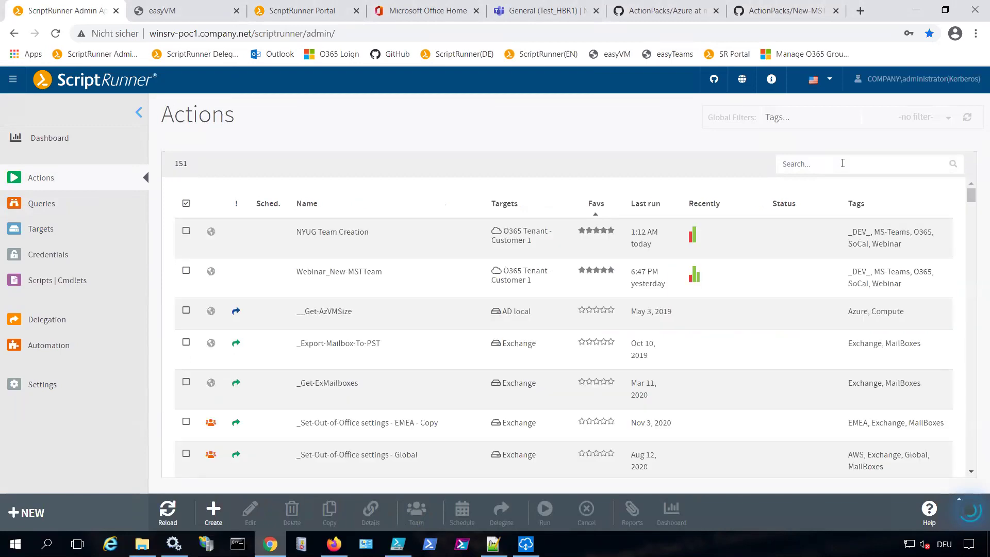
text(socal)
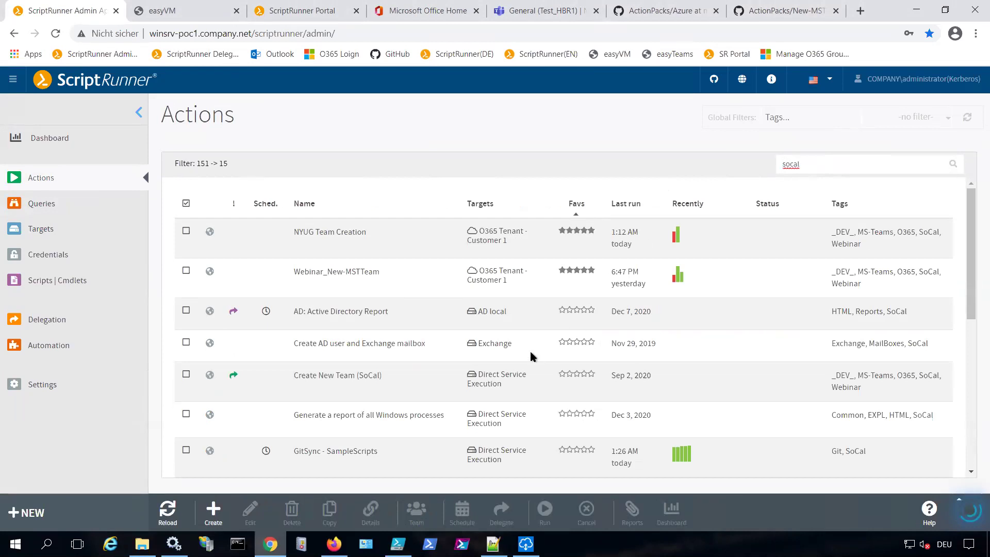
scroll(534, 357, down, 3)
scroll(491, 372, down, 3)
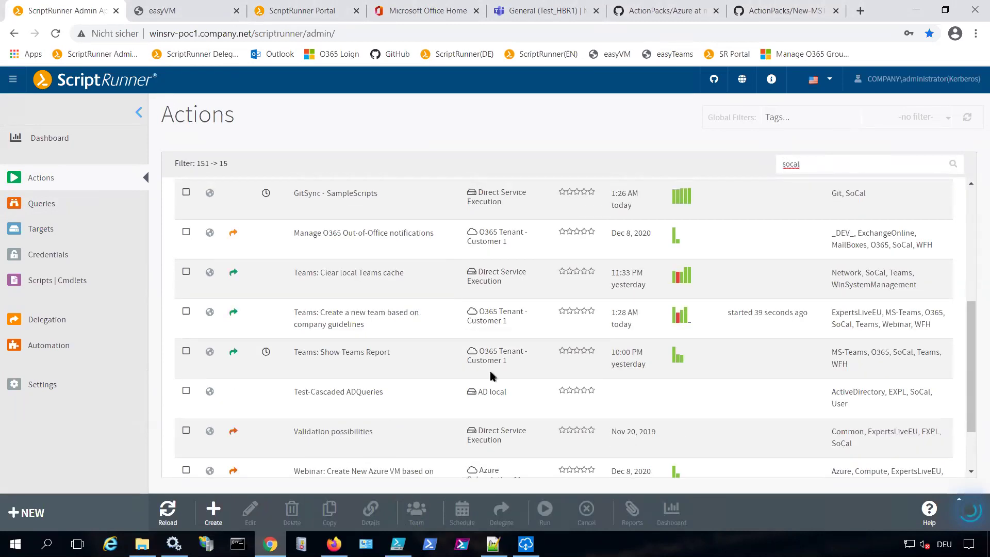
click(403, 247)
click(545, 510)
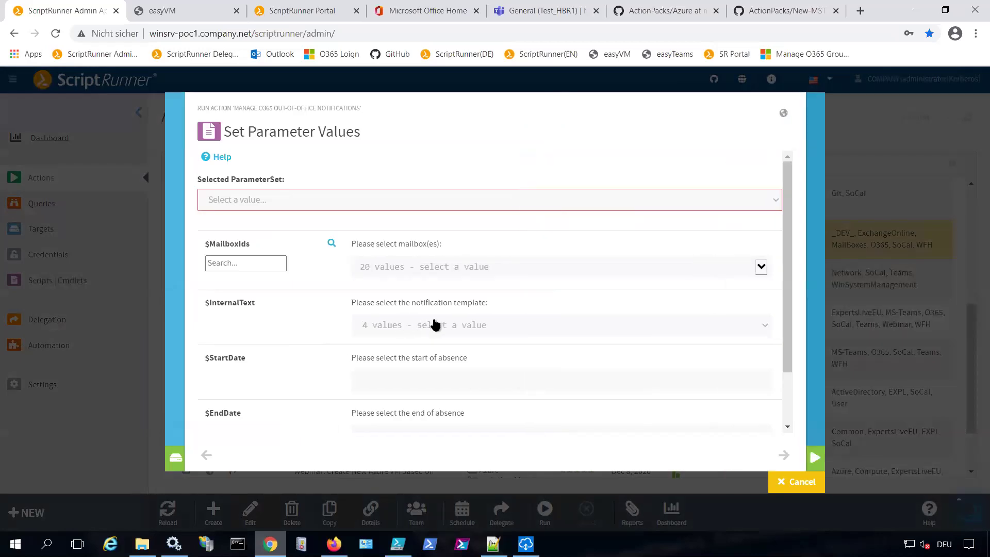
Choose the Sick leave|Krankheit template with absence from 12/15/2020 to 12/25/2020
click(450, 326)
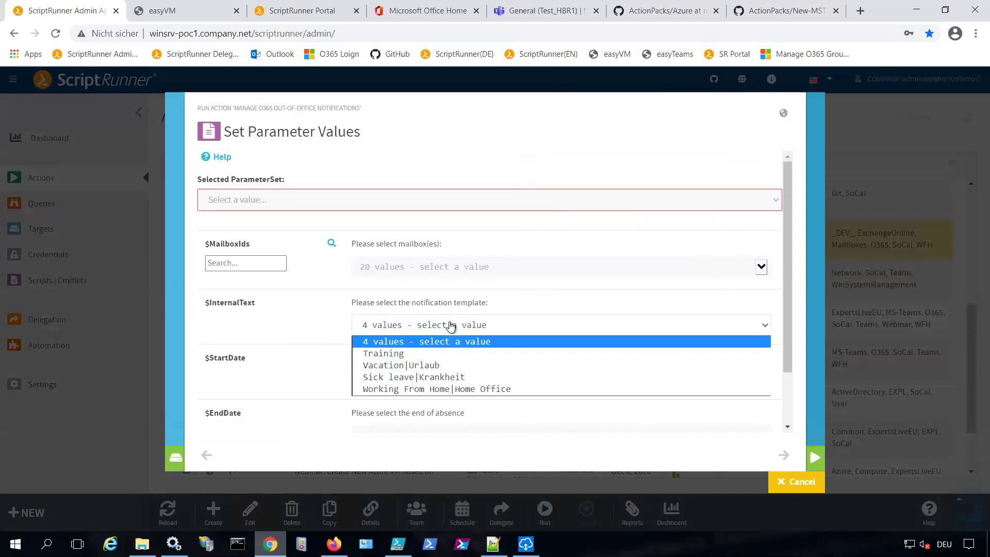
click(450, 377)
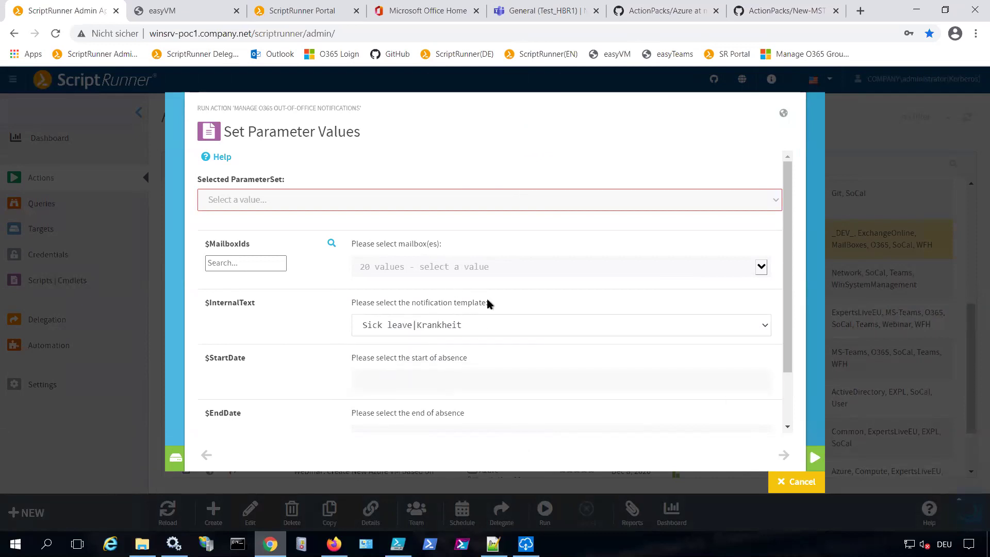
scroll(488, 305, down, 2)
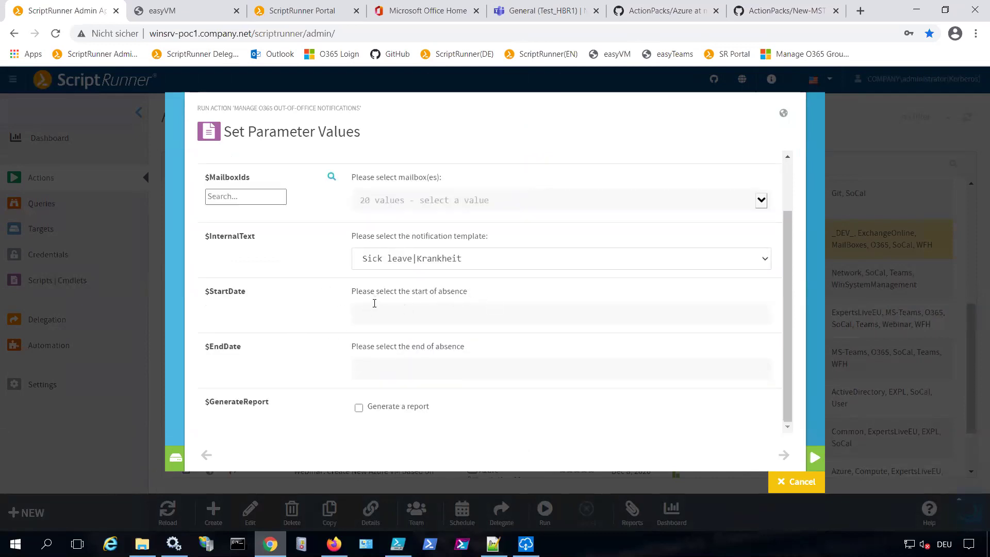
click(536, 314)
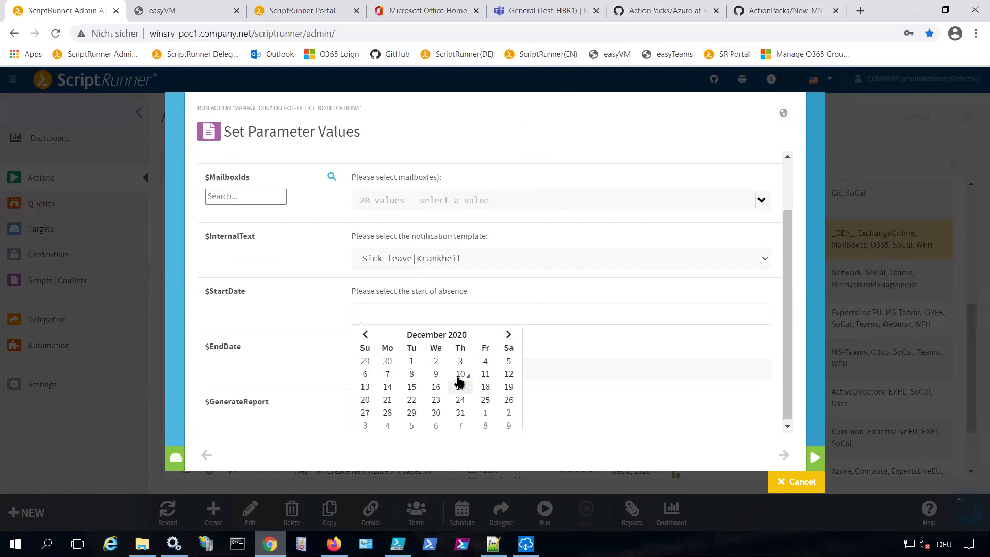
click(421, 392)
click(522, 367)
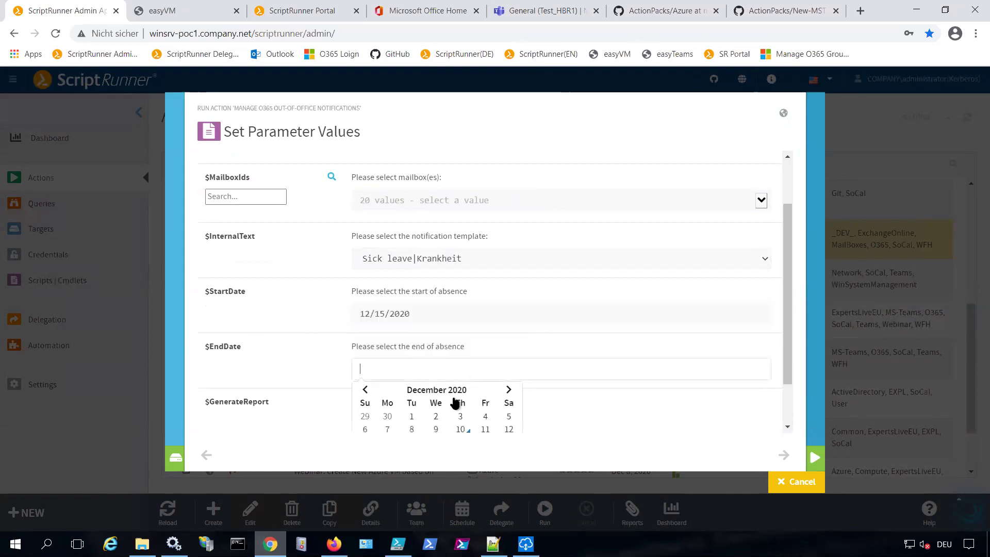
scroll(464, 401, down, 2)
click(484, 398)
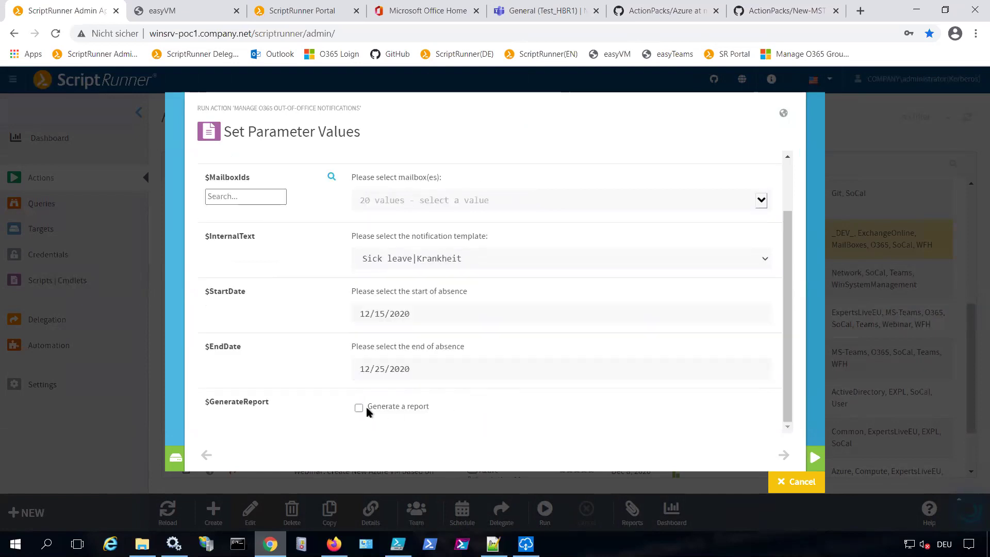
scroll(482, 356, up, 2)
Set the parameter set to Schedule Auto Reply, pick the mailbox, and start the action
click(470, 205)
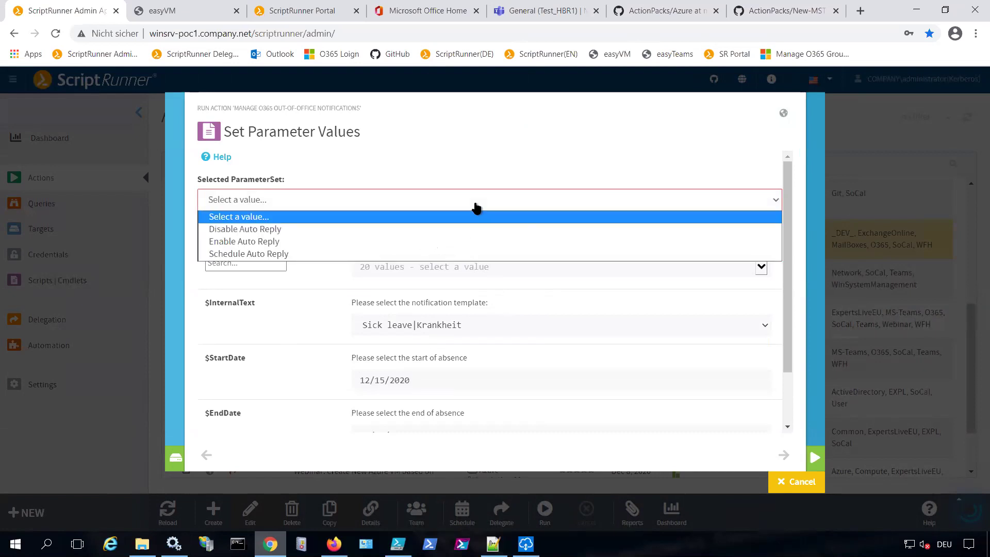
click(430, 255)
click(482, 268)
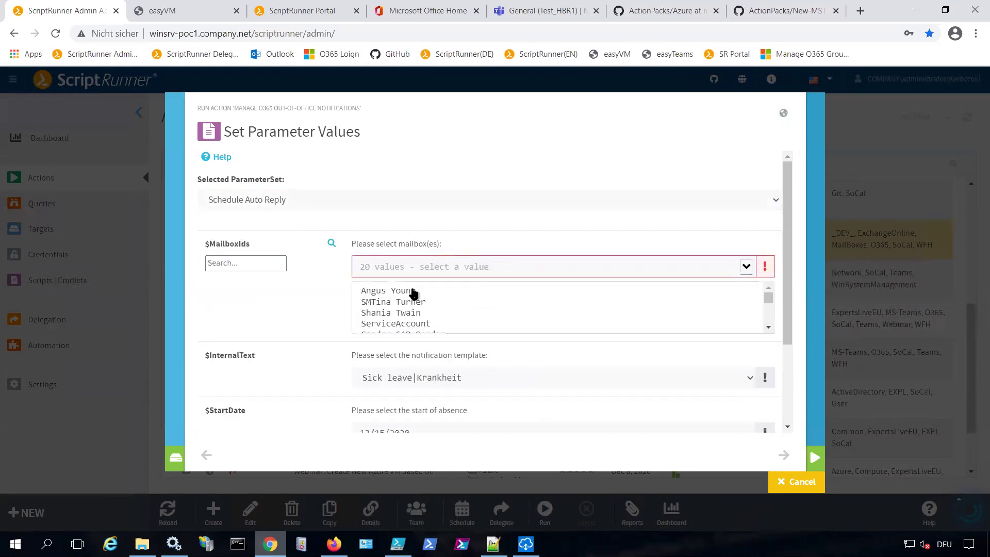
click(413, 292)
click(342, 299)
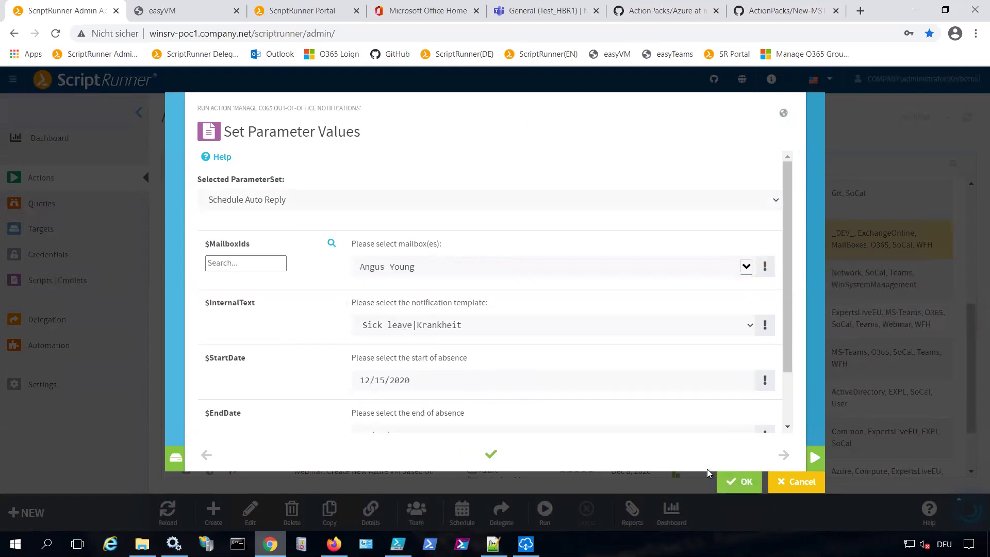
click(737, 481)
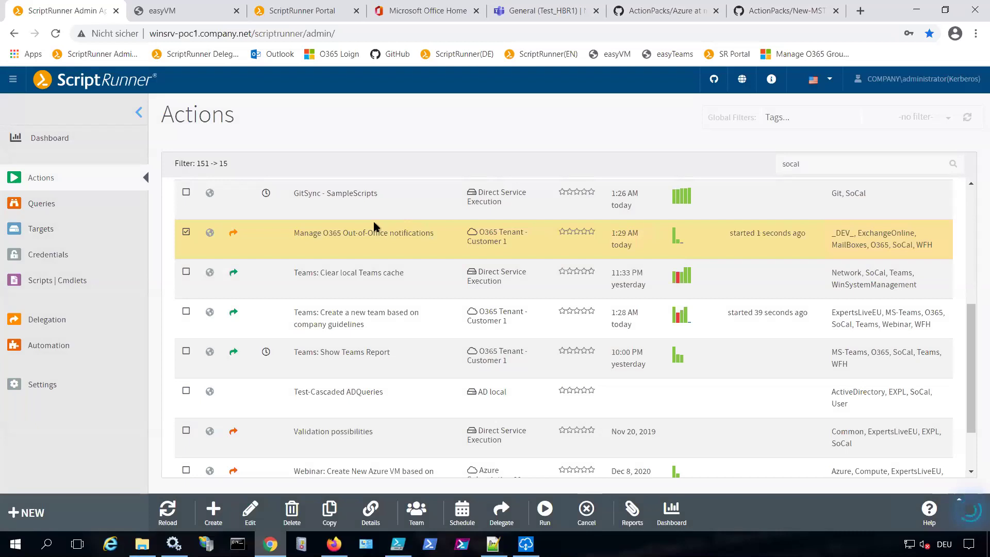
Review the _Out of Office Notifications query's Vacation|Urlaub entry, then cancel without saving
click(42, 206)
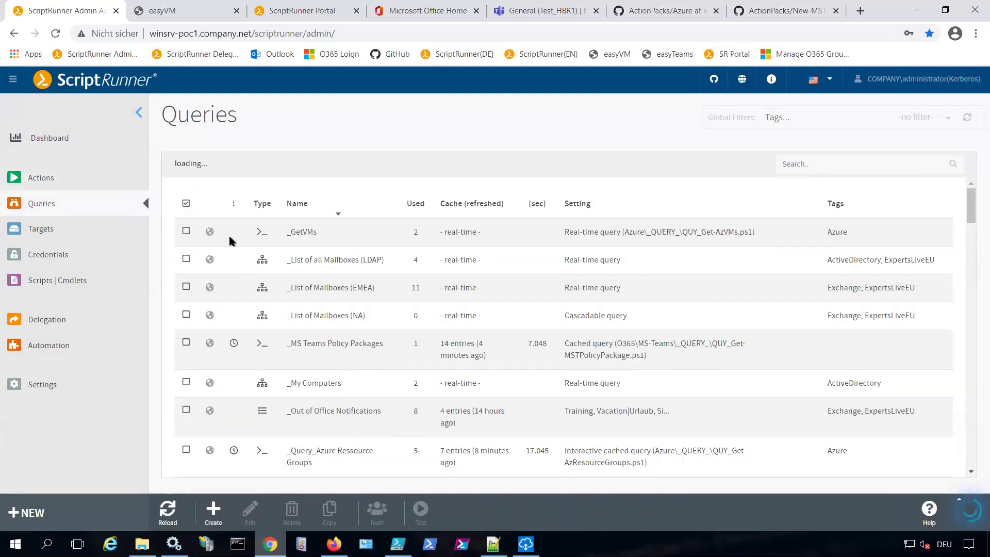
click(369, 411)
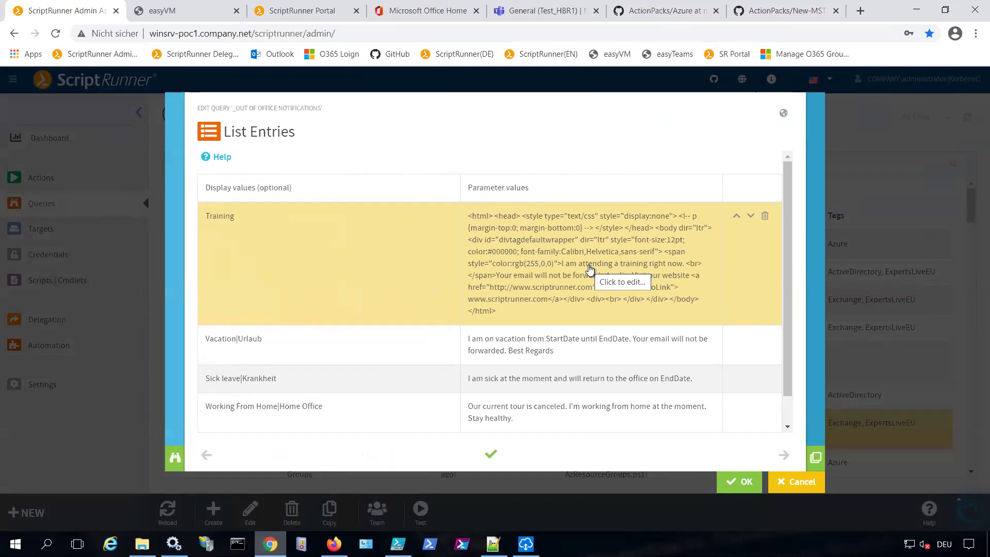
click(550, 345)
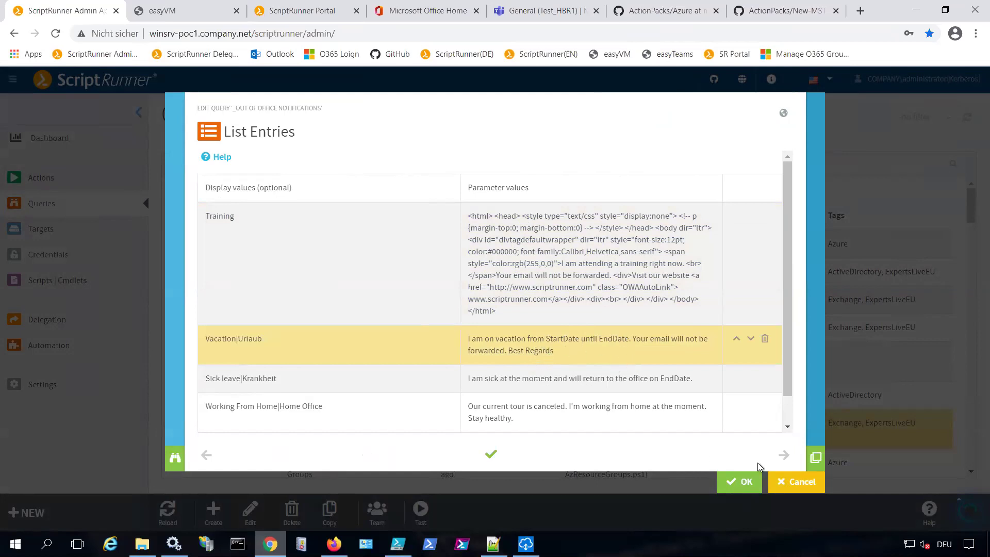
click(783, 480)
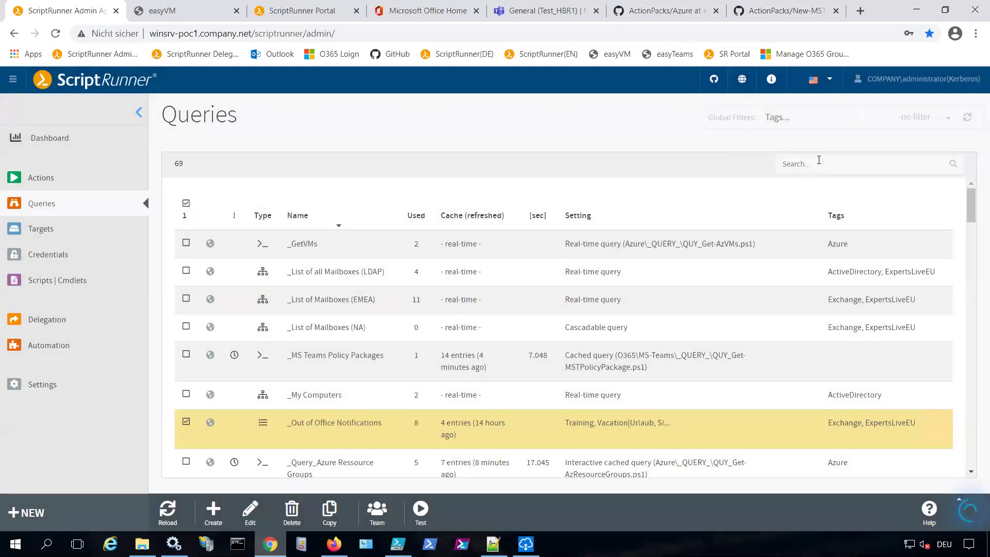
Search for 'azure', then return to the full Actions list and focus its search box
text(azure)
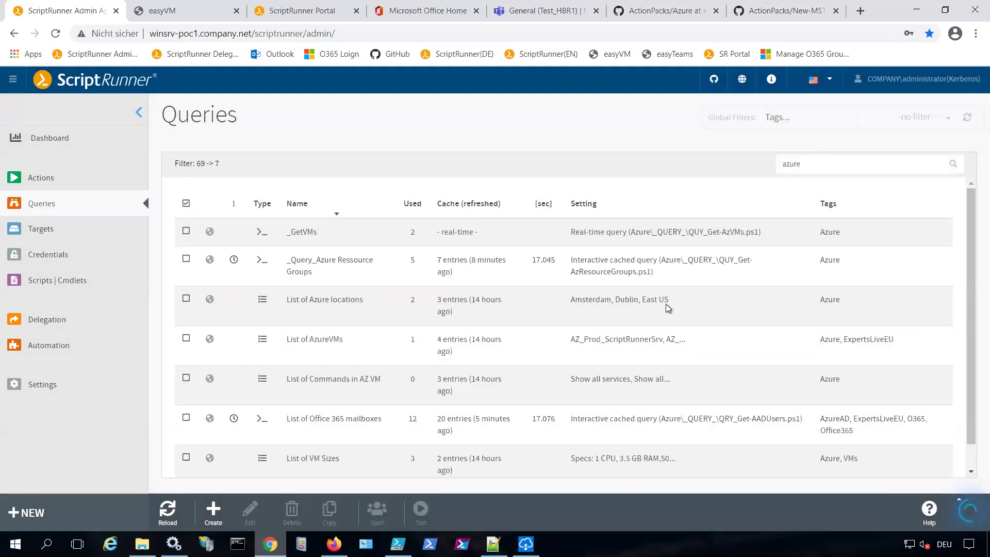
click(41, 178)
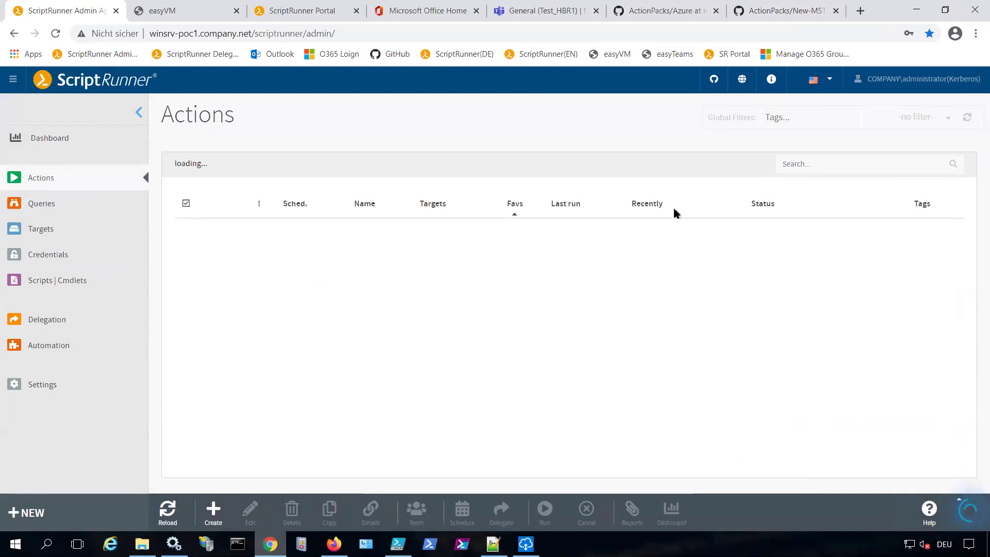
click(821, 164)
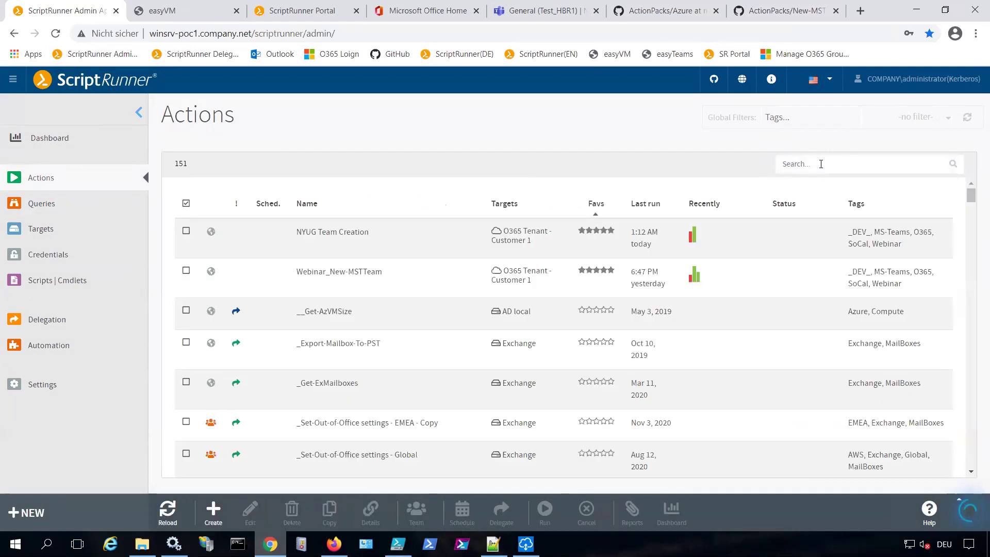
Filter actions by 'socal' and run the Webinar: Create New Azure VM action
text(socal)
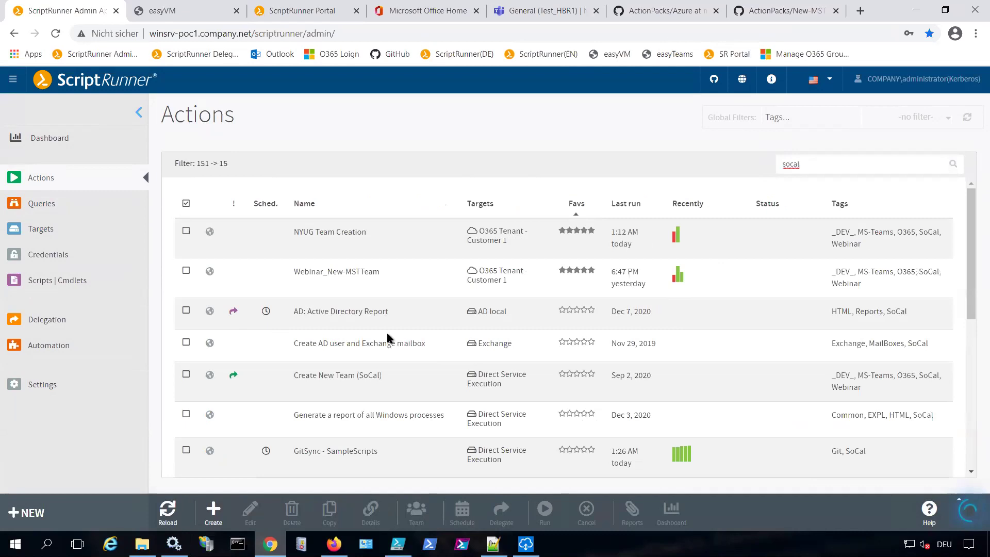
scroll(387, 335, down, 3)
scroll(413, 381, down, 5)
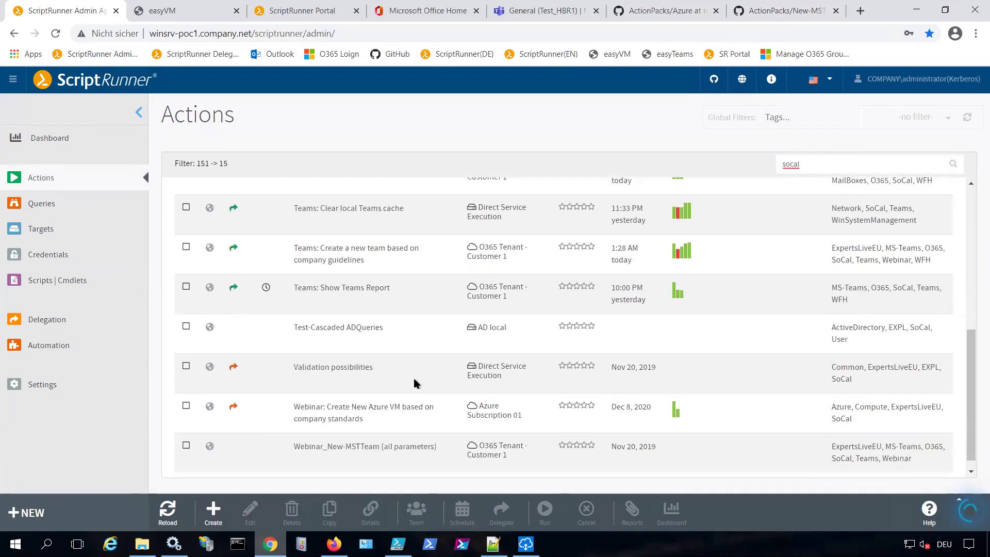
click(415, 410)
click(556, 508)
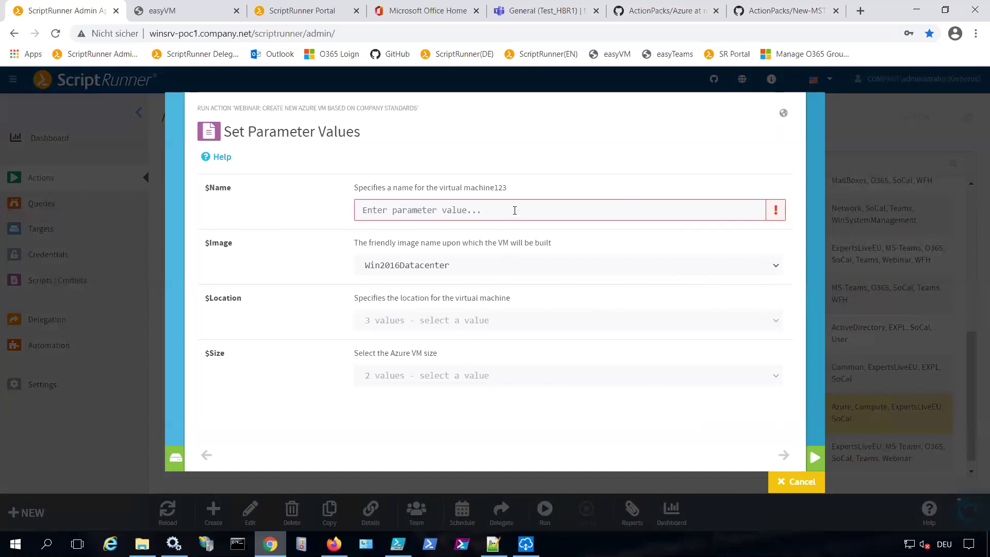
Pick the 1 CPU, 3.5 GB RAM size and East US location, then cancel the run
click(450, 380)
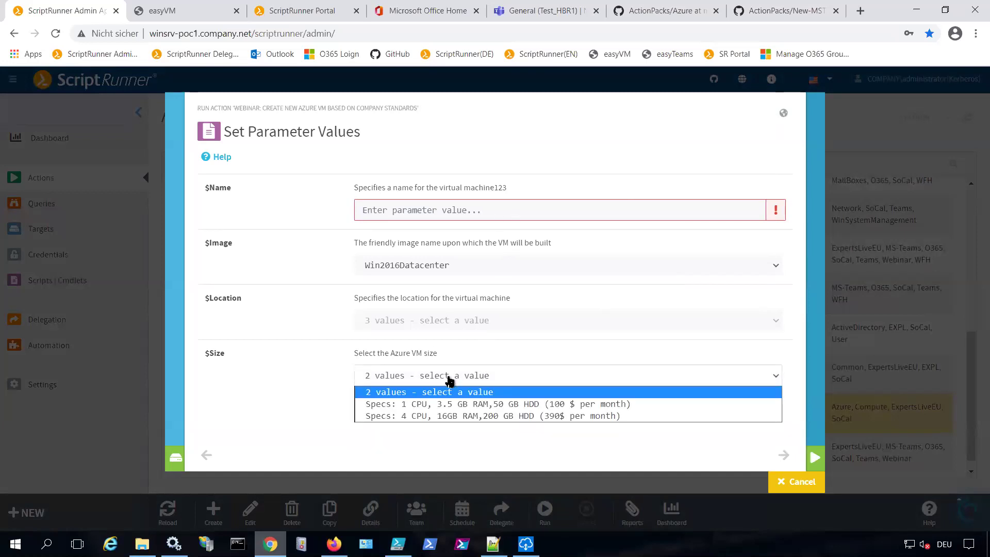
click(442, 404)
click(454, 320)
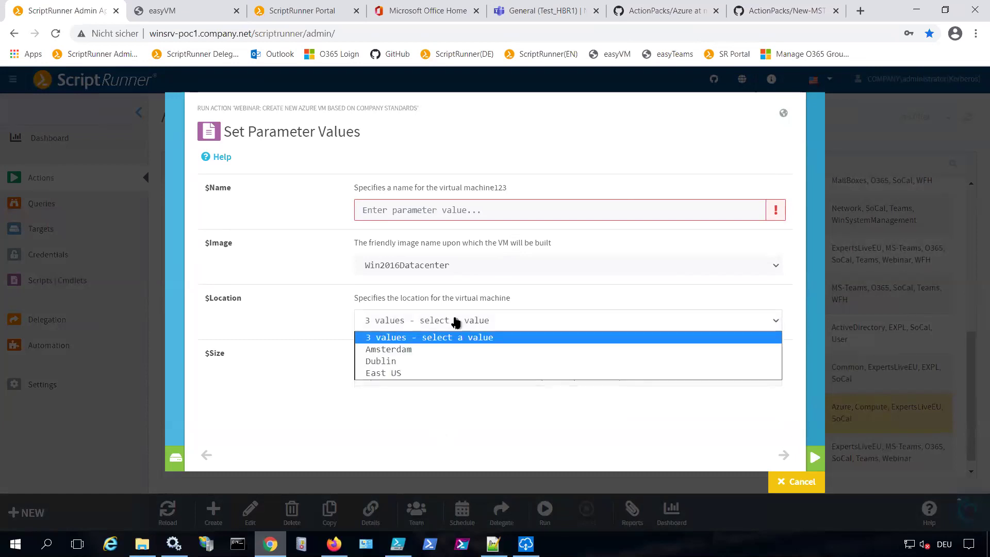
click(447, 373)
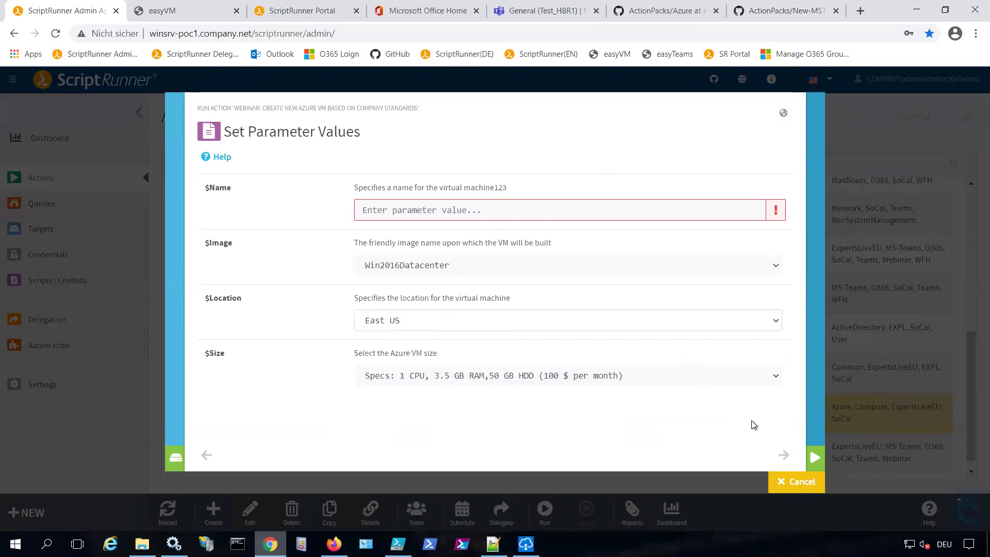
click(794, 483)
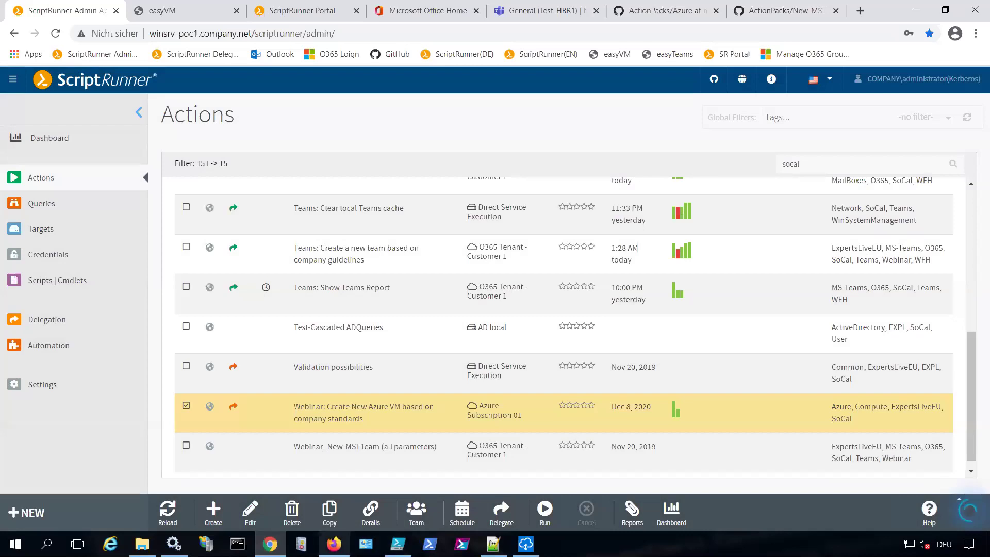
key(alt+Tab)
Open the team-creation run's HTML report in a new tab, return to the Portal, minimize the VM session
drag(722, 413, 856, 435)
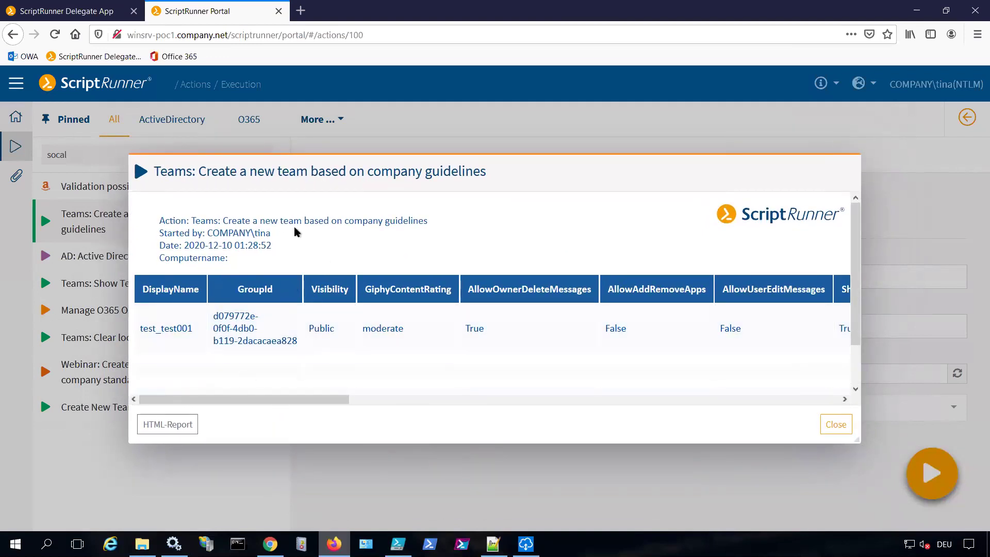
drag(207, 237, 284, 233)
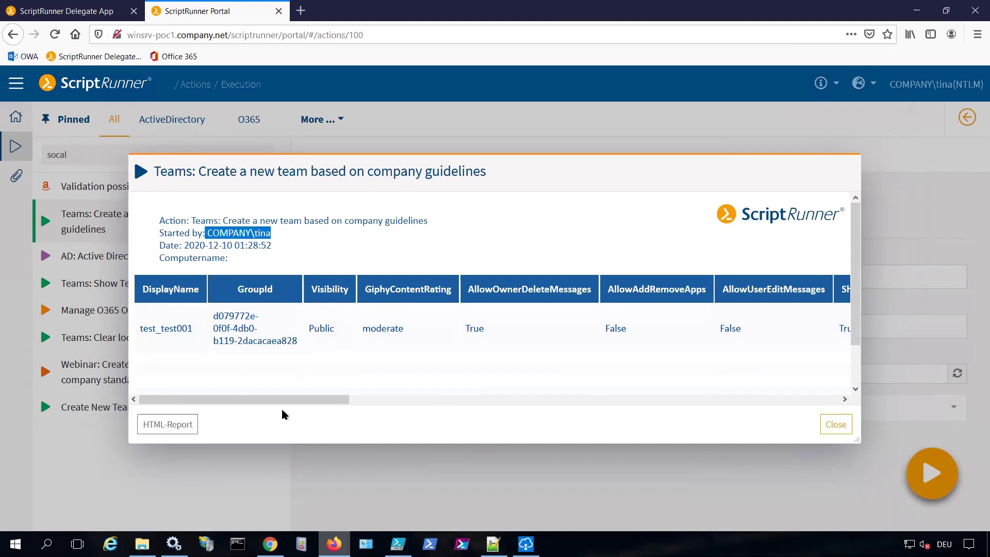
drag(320, 402, 193, 404)
click(178, 424)
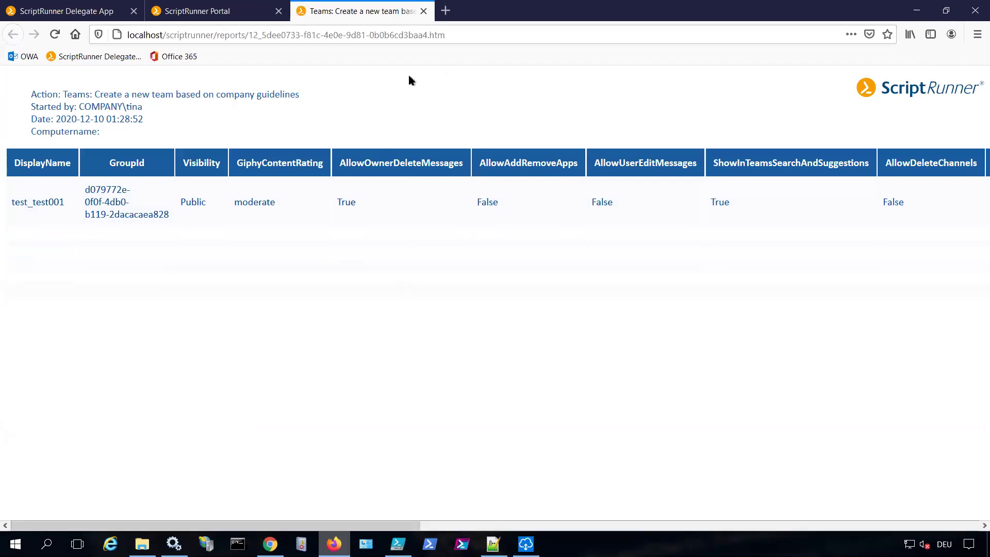
click(202, 14)
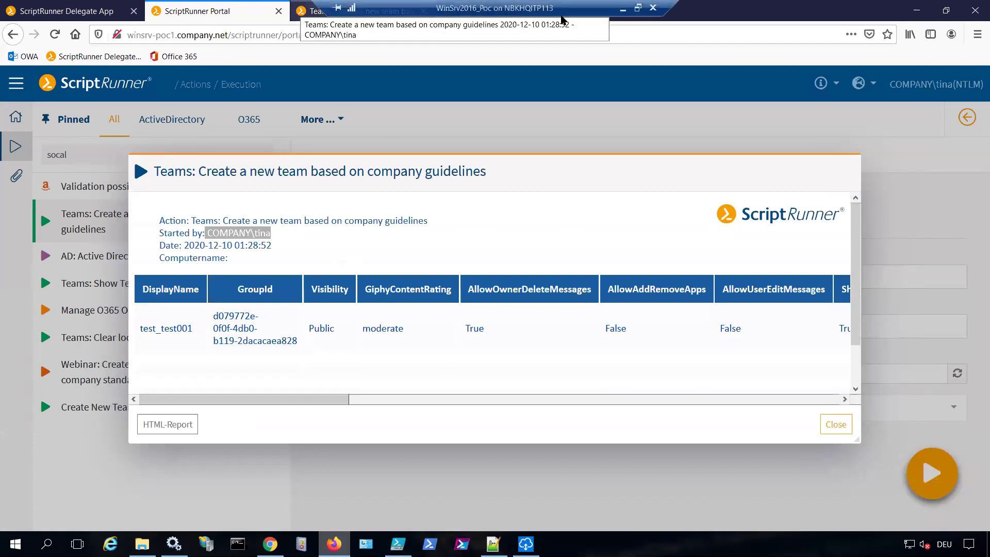
click(623, 10)
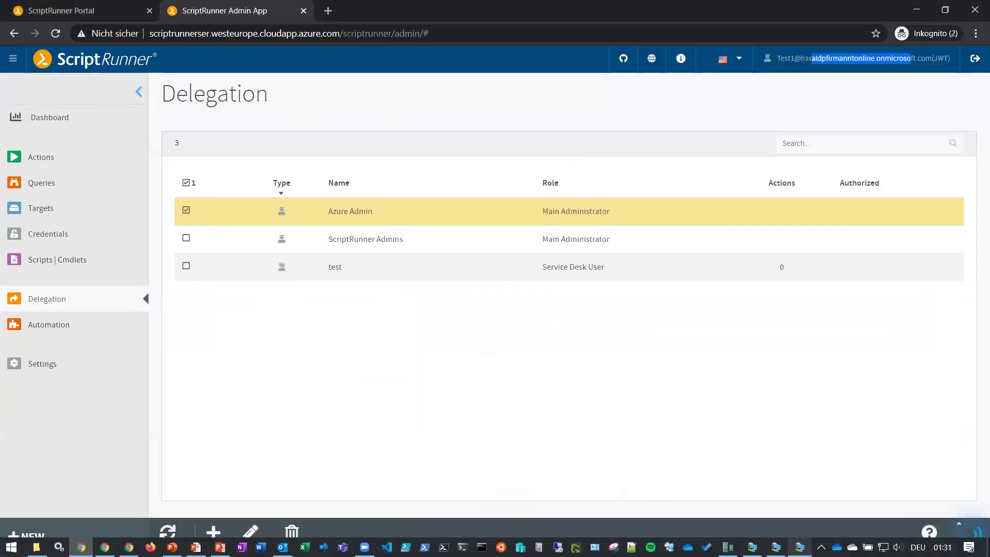
Bring up the AdminPC session, maximize the Delegate App and run Teams: Clear local Teams cache
mouse_move(775, 546)
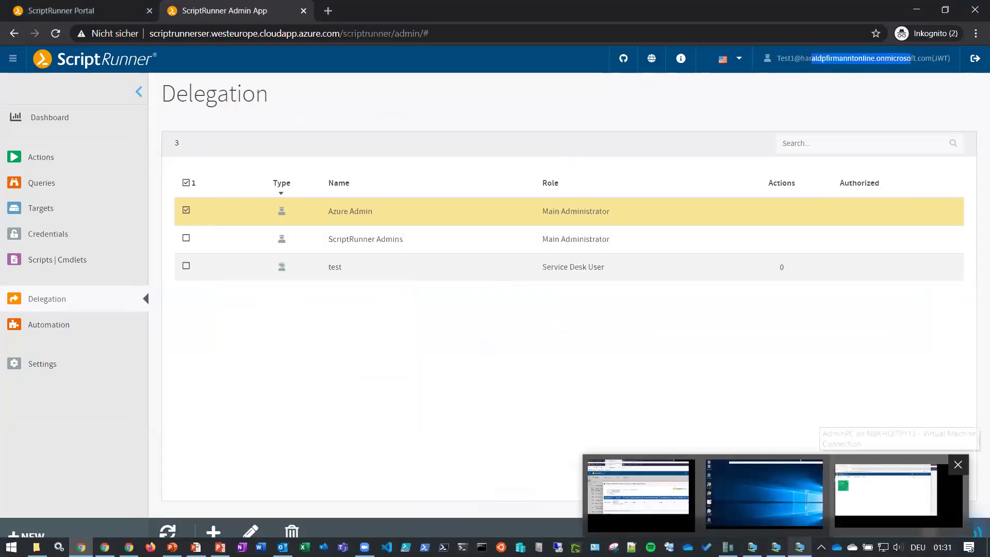
click(867, 496)
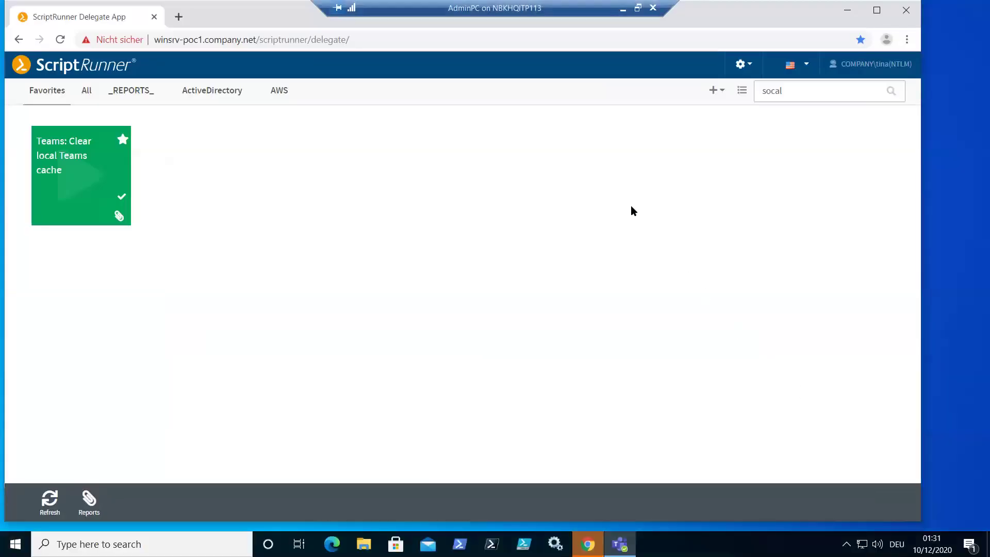
click(877, 10)
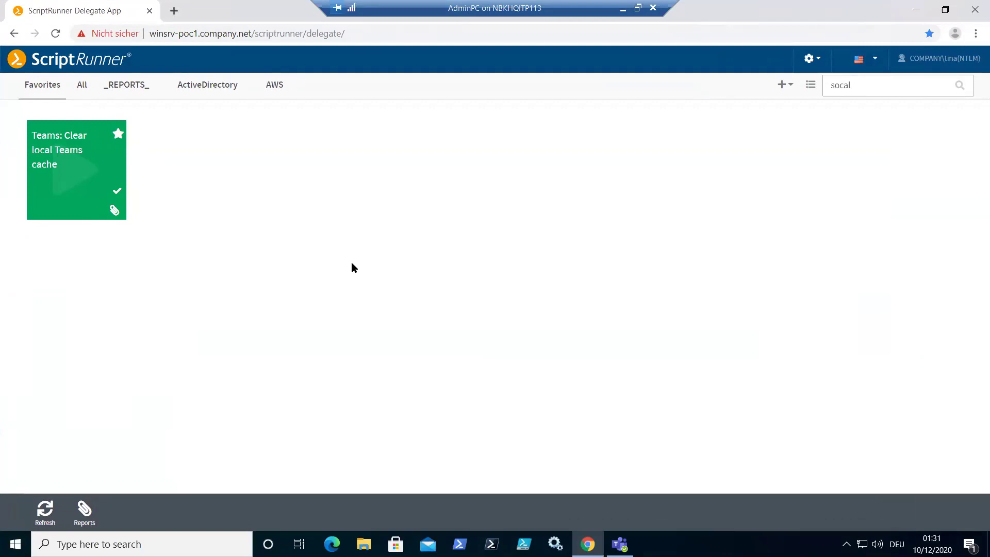
click(84, 159)
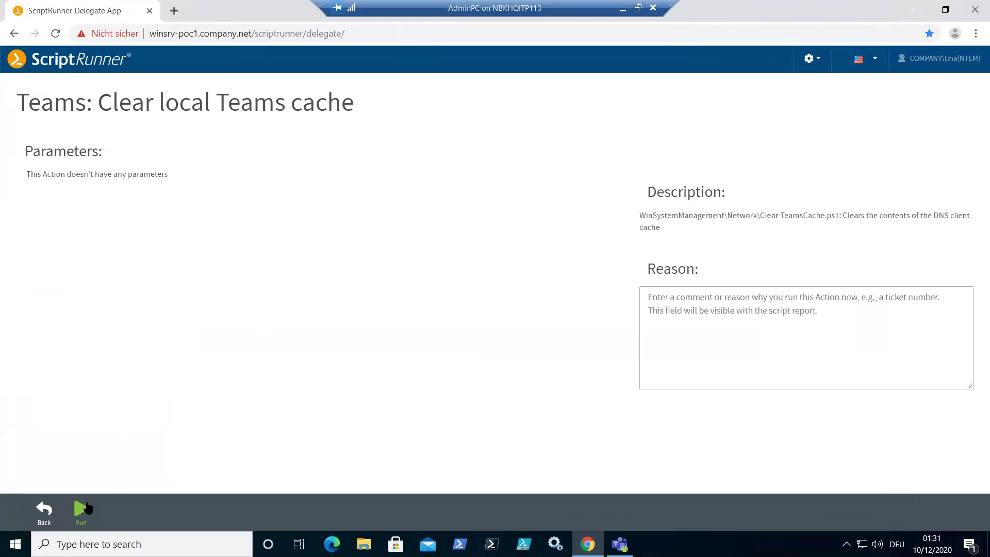
click(80, 513)
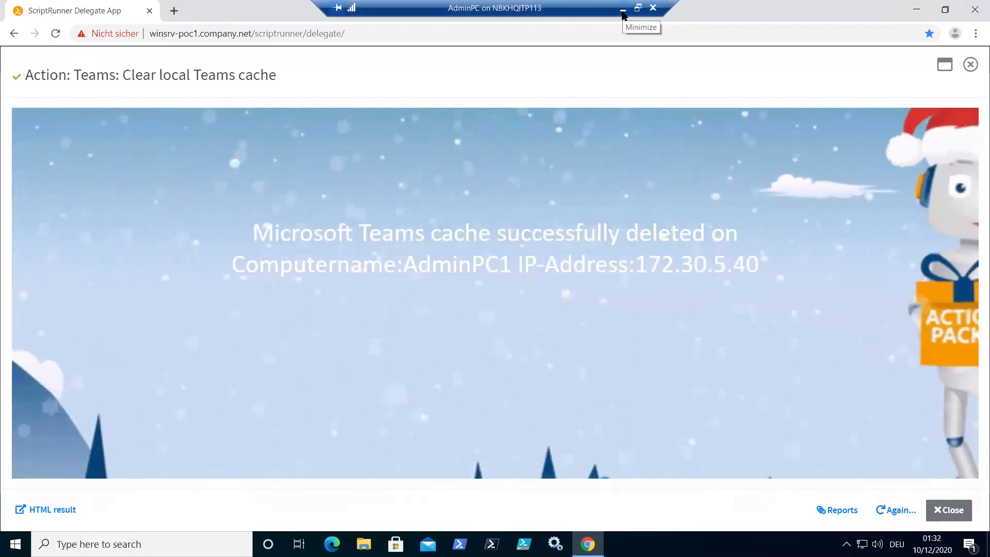
Leave the remote session's full screen and switch to Windows PowerShell ISE
click(637, 7)
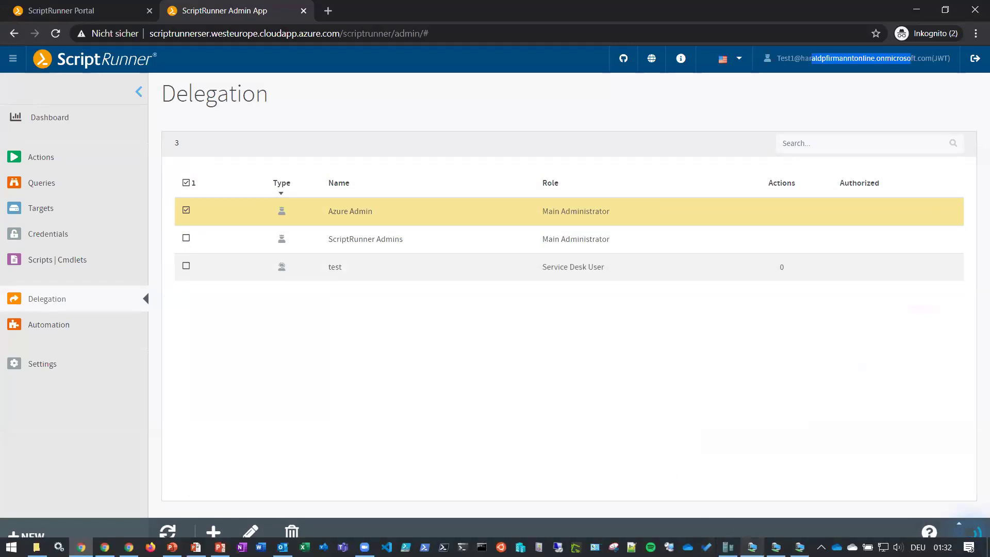
mouse_move(753, 547)
click(608, 487)
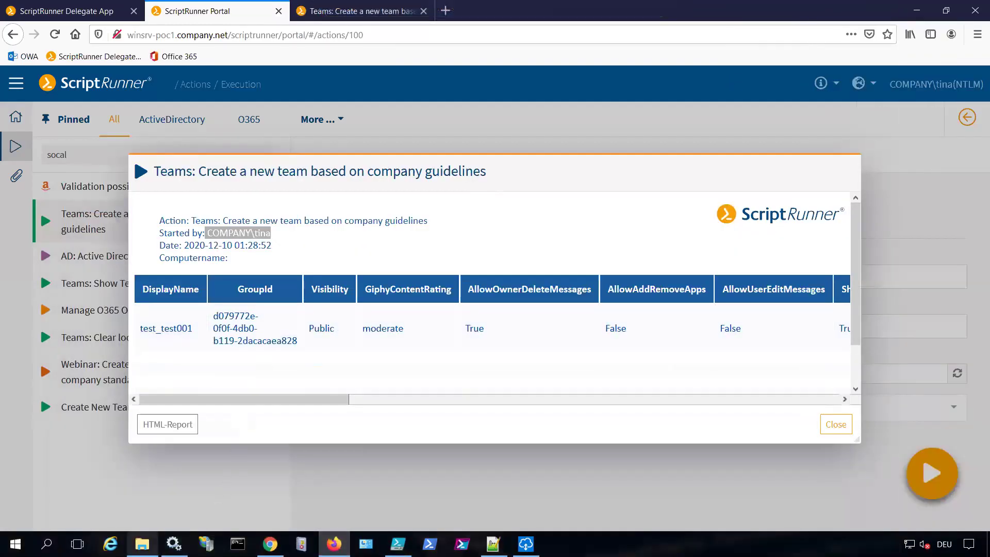
click(398, 544)
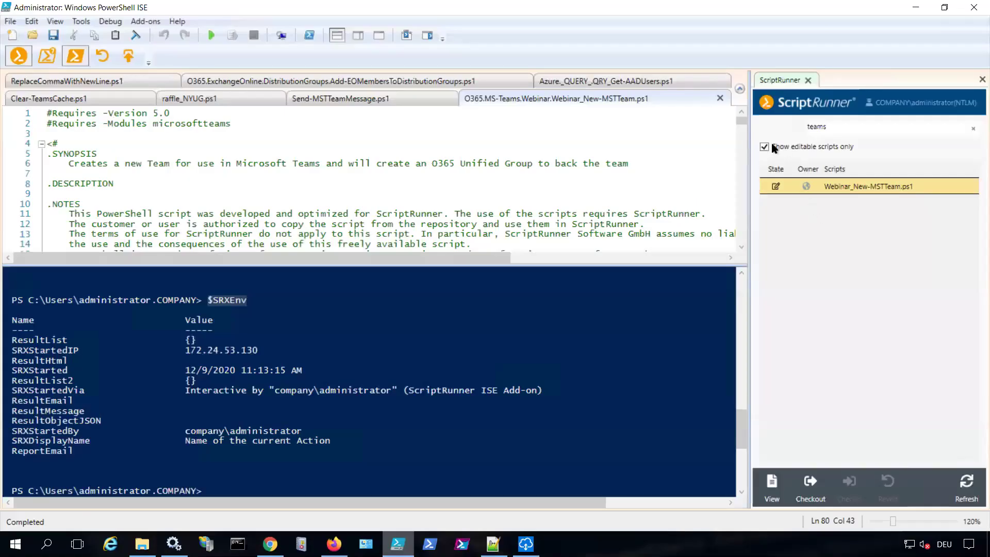
Show all scripts, filter by 'socal', open Clear-TeamsCache.ps1 and highlight $SRXEnv.SRXStartedIP on line 37
click(765, 147)
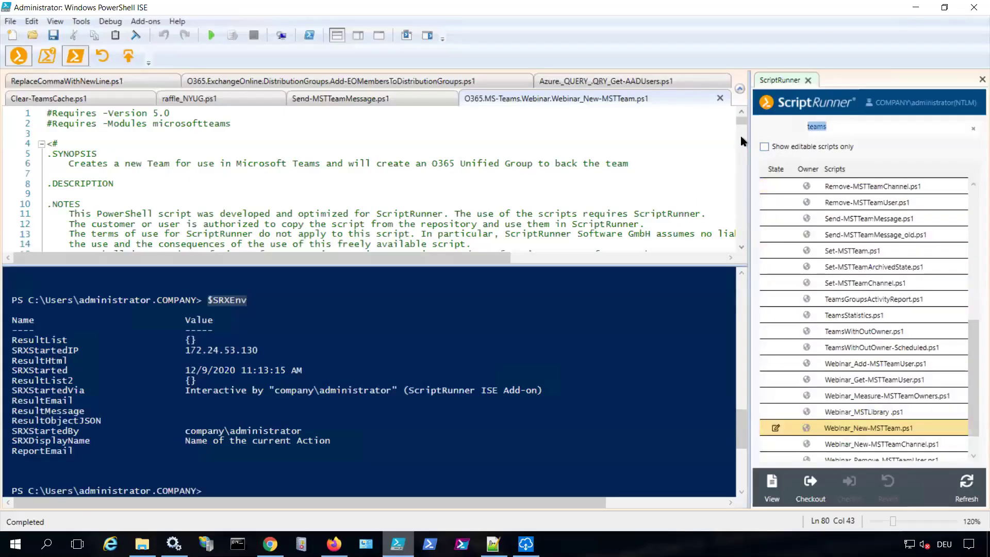
text(socal)
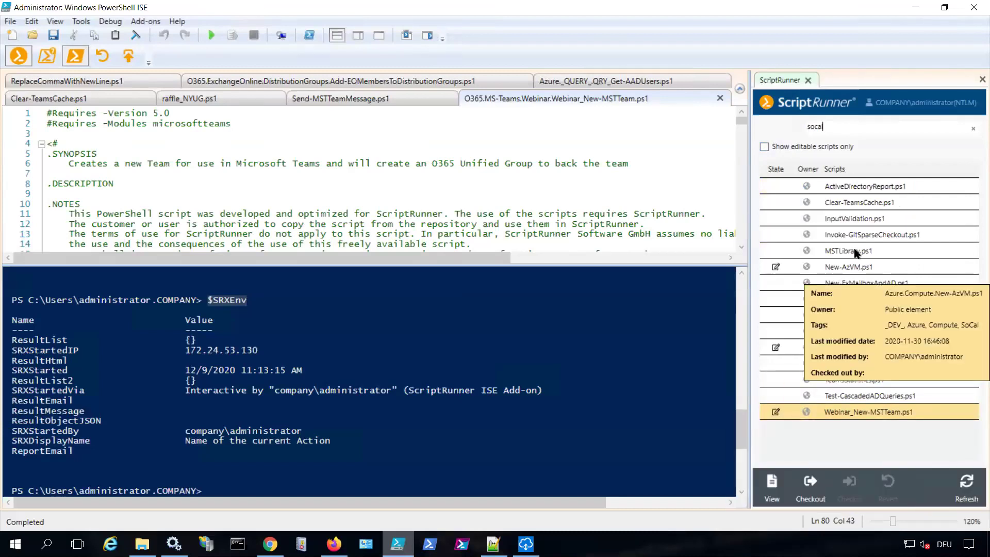
click(858, 207)
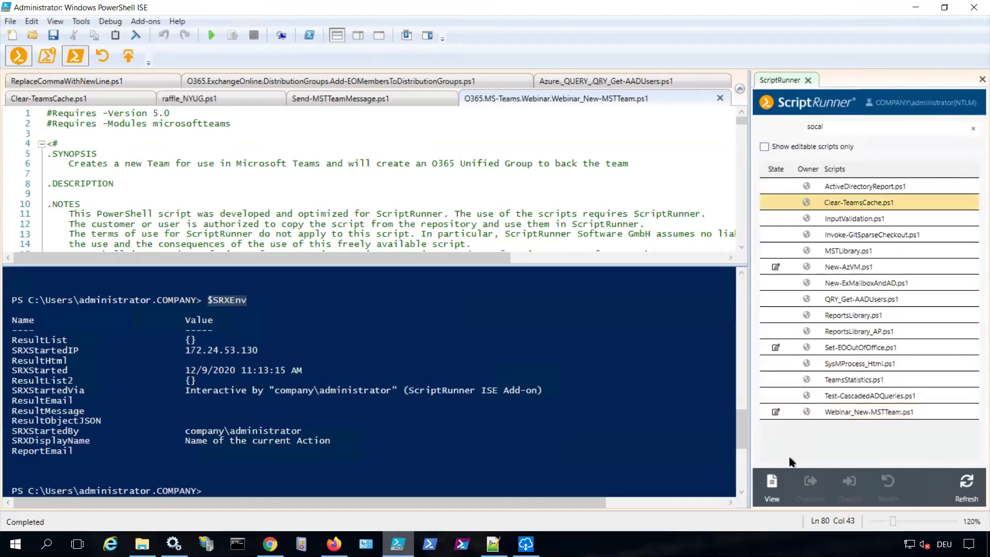
click(772, 485)
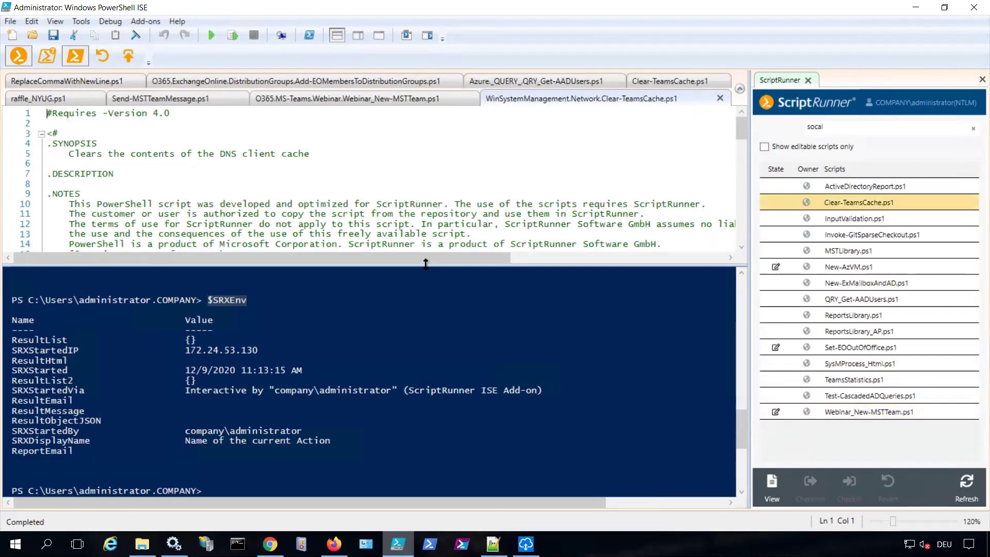
scroll(436, 269, down, 4)
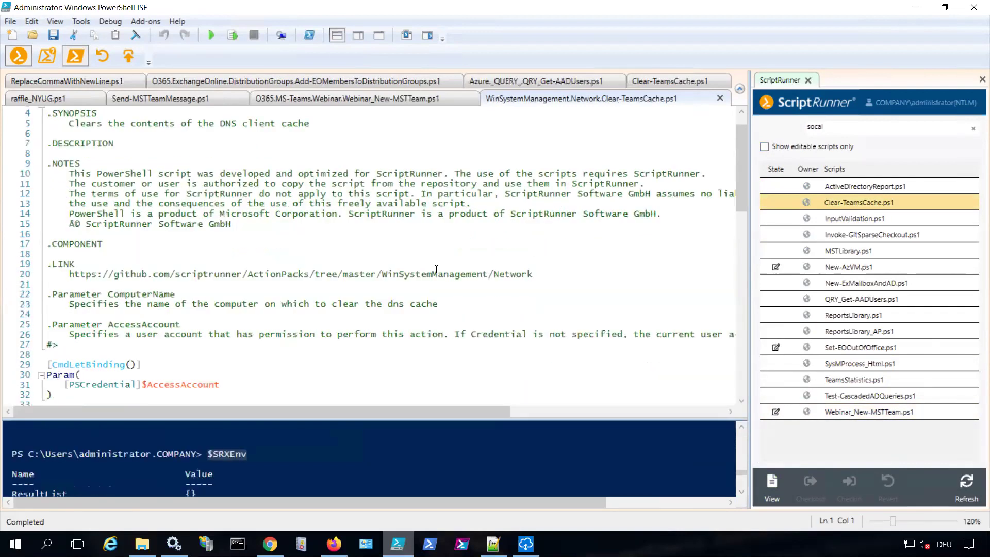
scroll(403, 279, down, 2)
drag(333, 297, 443, 294)
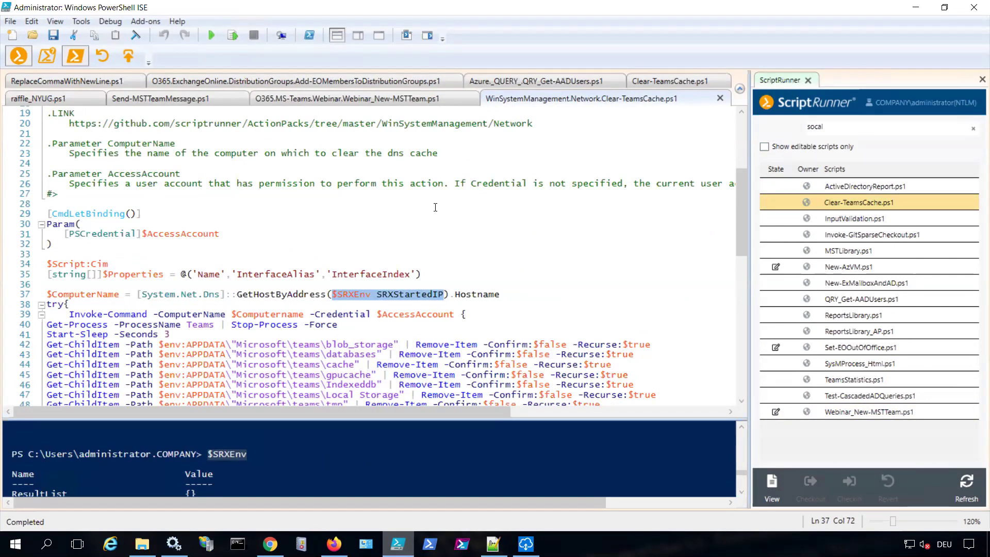
Reselect $SRXEnv.SRXStartedIP on line 37, then switch back to ScriptRunner Admin
click(334, 296)
drag(341, 296, 445, 294)
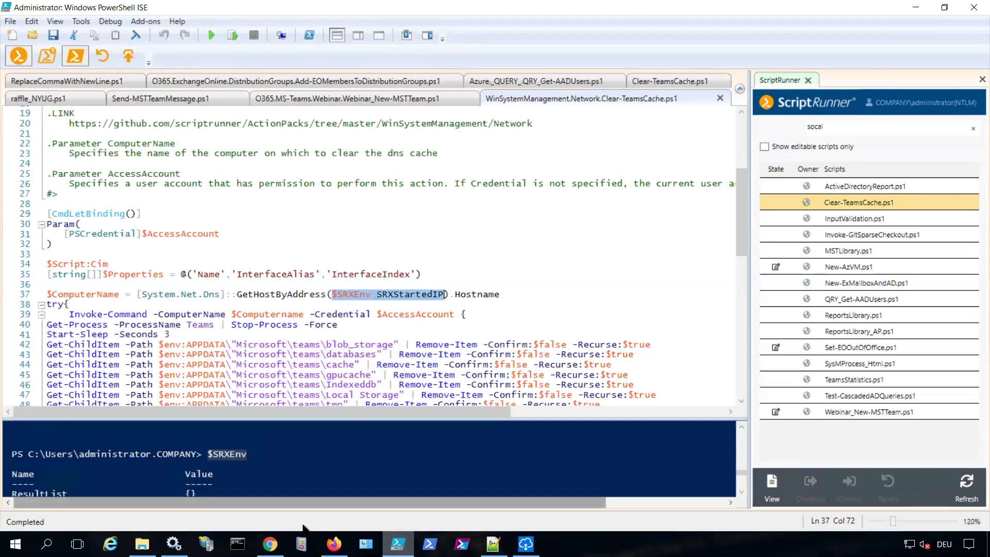
click(269, 544)
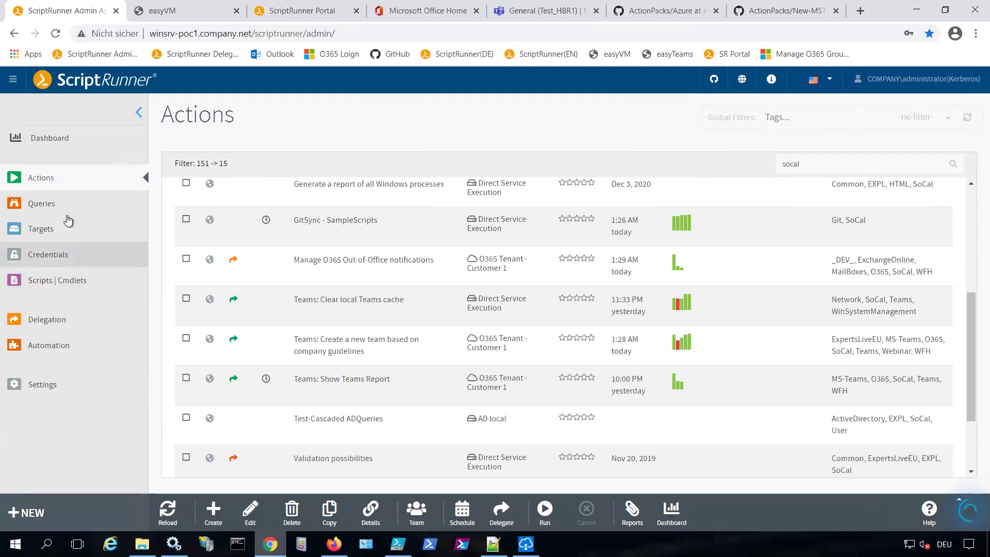
Reload the actions, select Test-Cascaded ADQueries in the socal-filtered list and run it
click(60, 180)
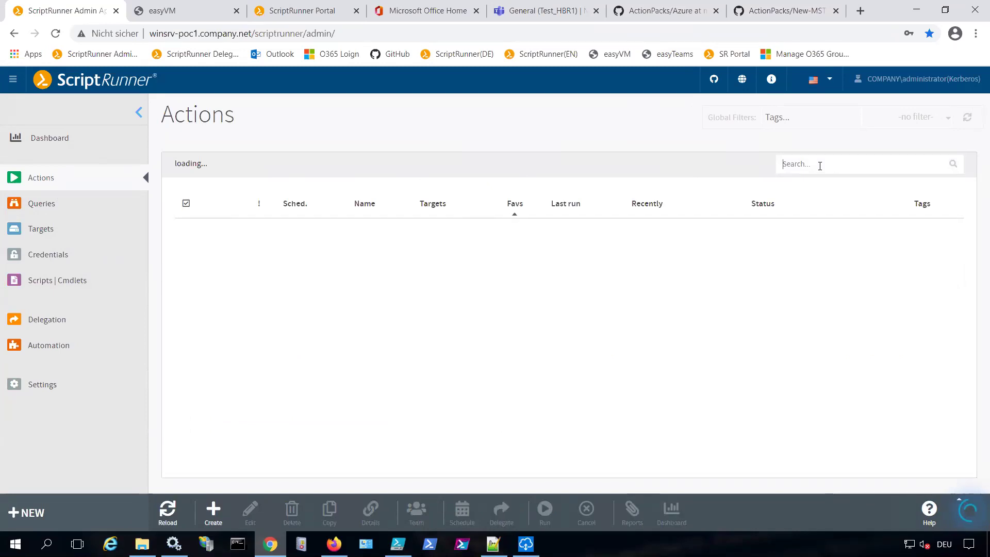
click(820, 166)
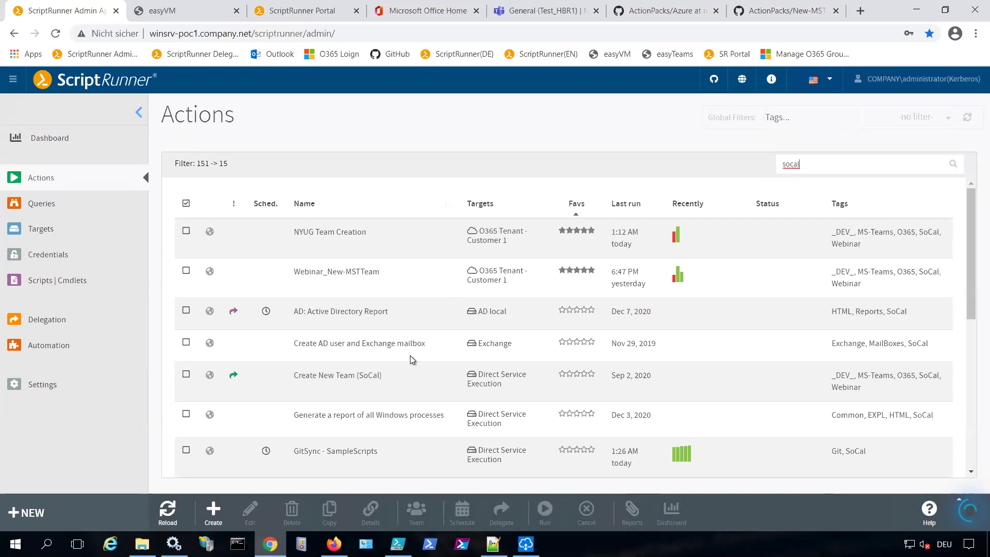
scroll(432, 397, down, 2)
scroll(432, 396, down, 3)
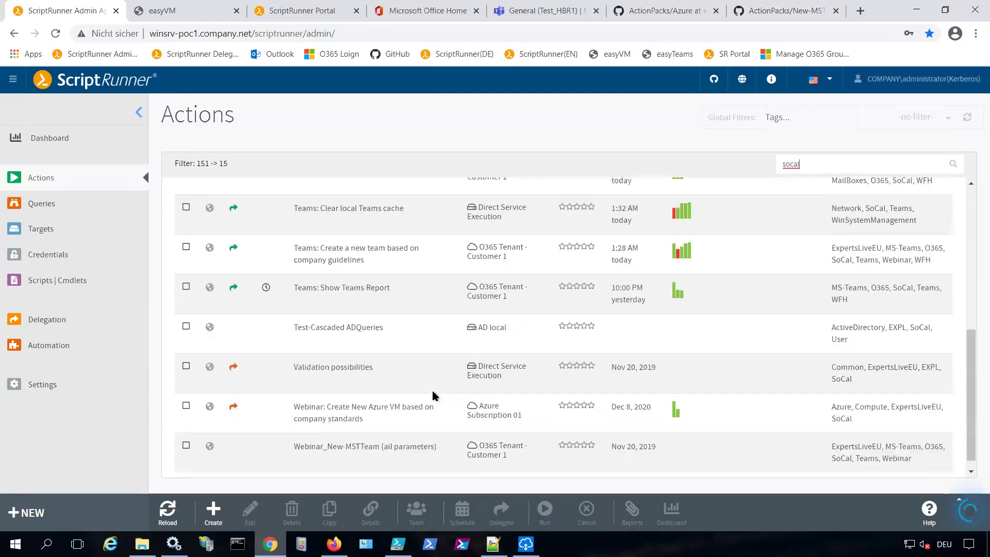
click(378, 372)
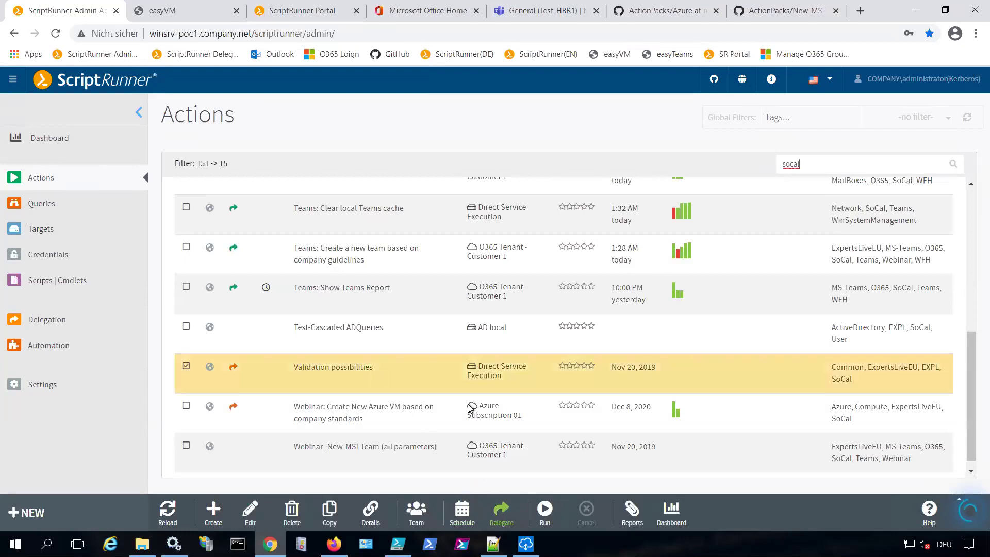
click(388, 330)
click(545, 511)
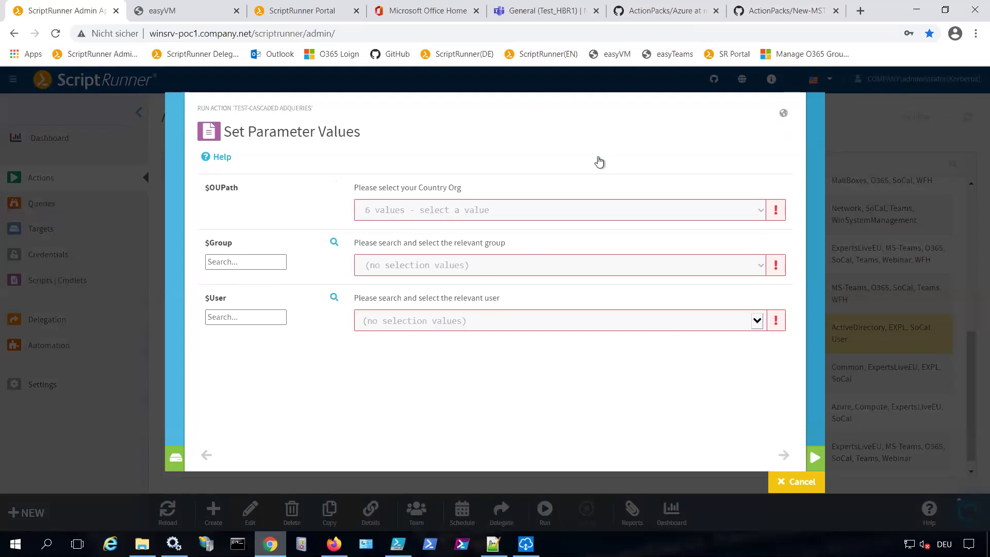
Choose EMEA as OU path and Team Germany Consulting as group, check the user list, then cancel
click(465, 220)
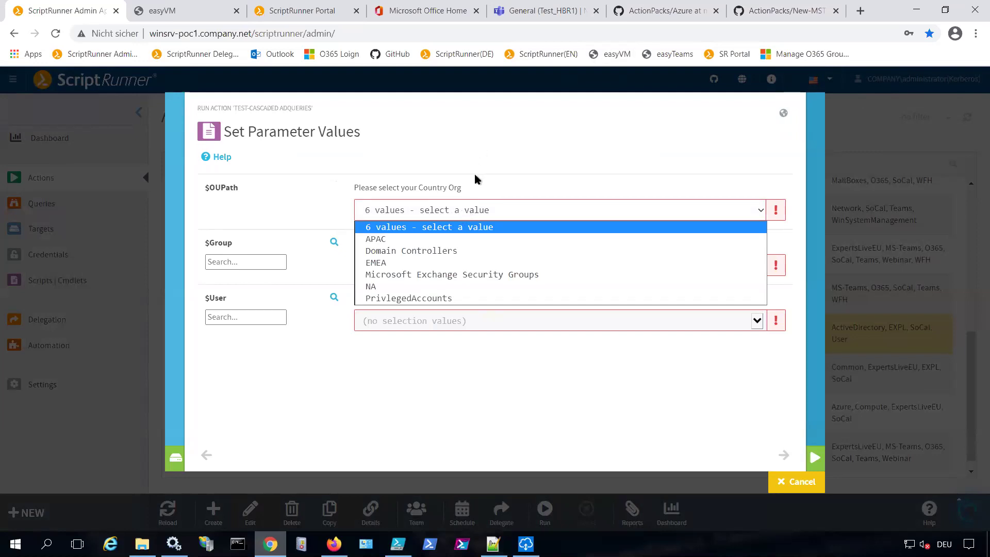
click(459, 263)
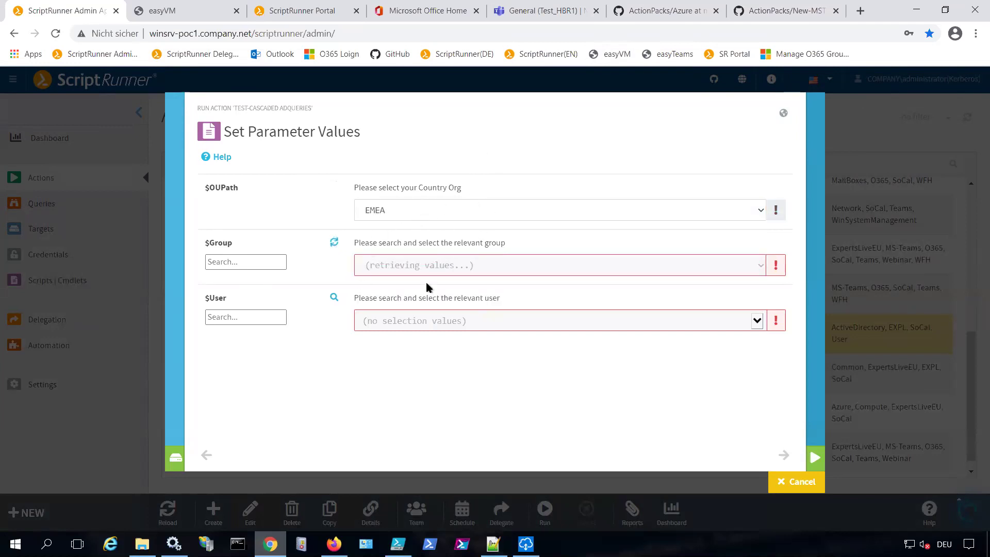
click(447, 267)
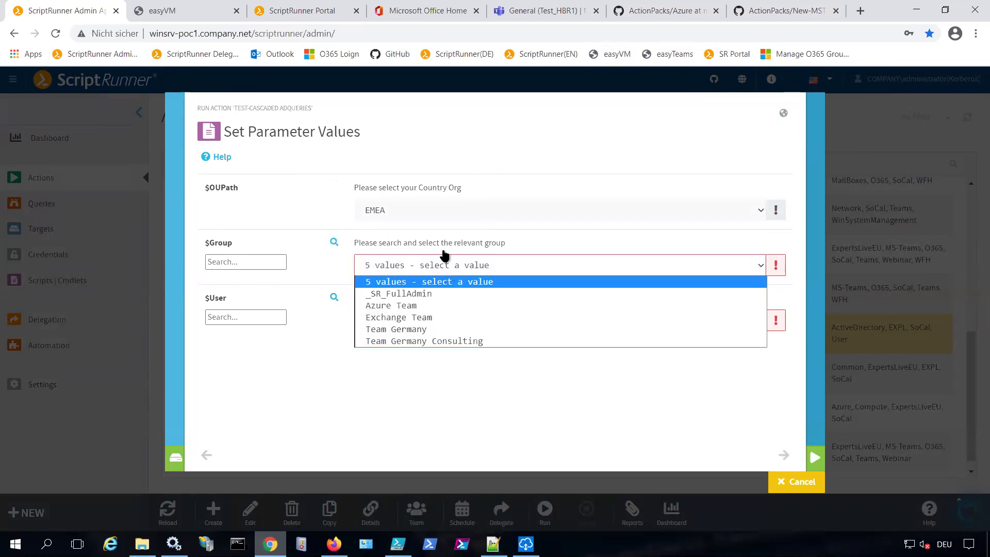
click(435, 343)
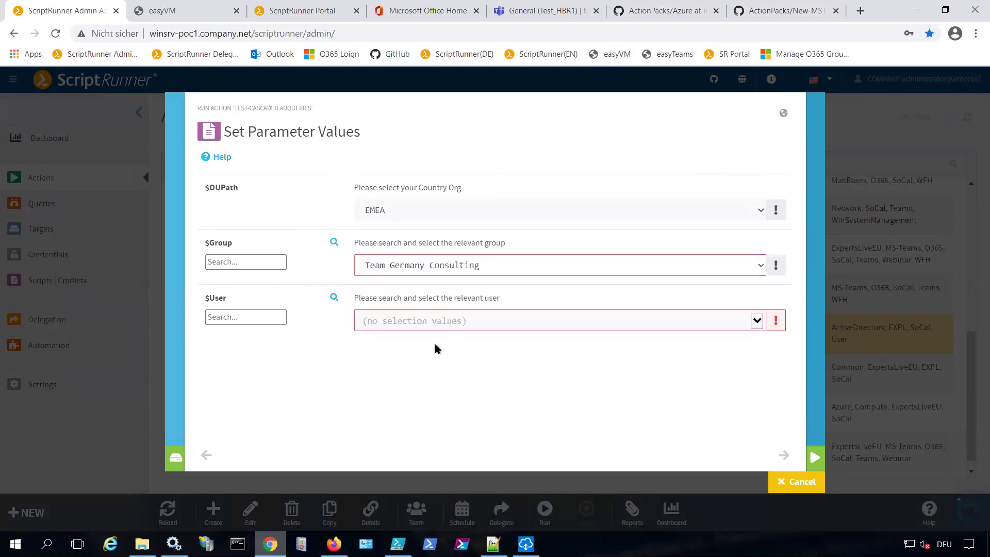
click(476, 326)
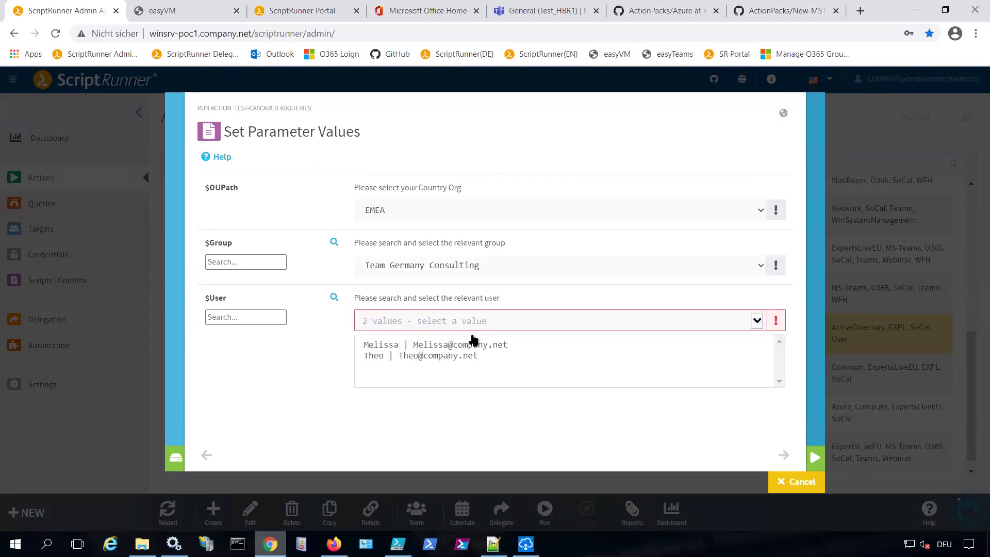
click(318, 374)
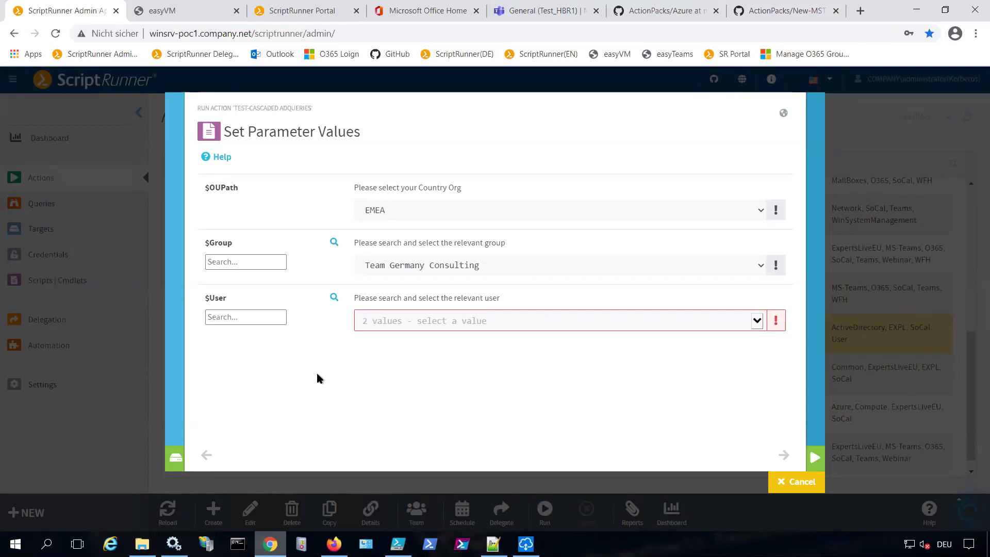
click(798, 483)
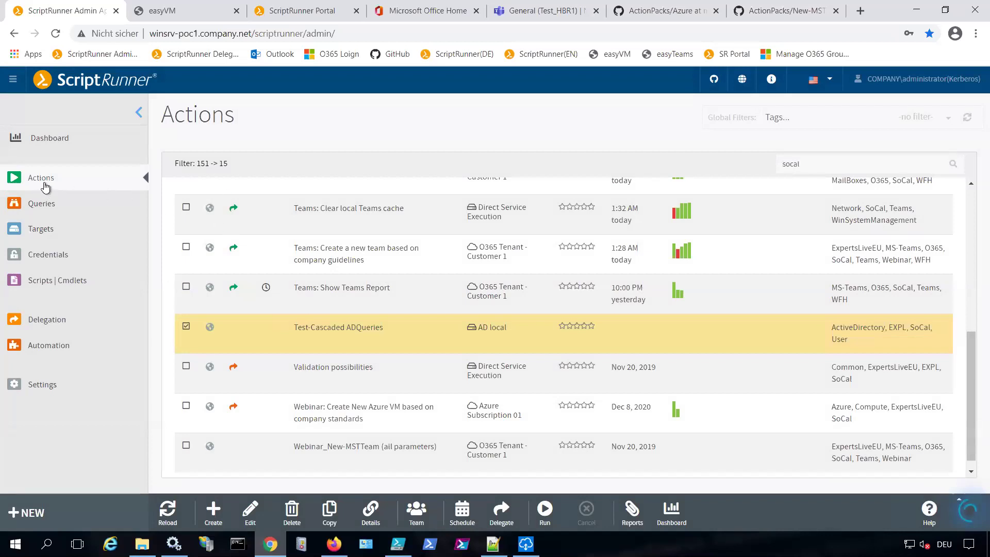
Reload the Actions list from the sidebar to reset the socal search filter
click(45, 185)
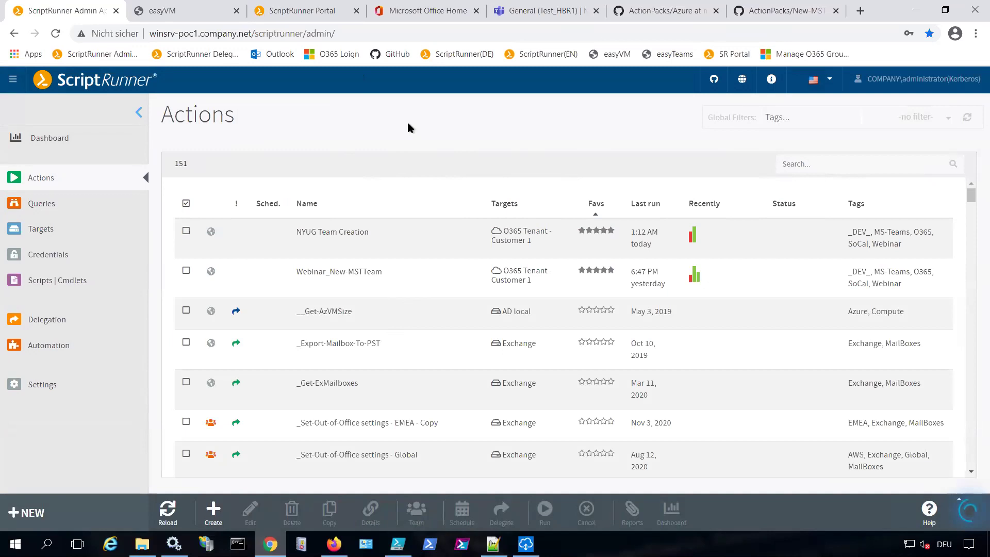
On the easyVM form, check the location and VM size lists, keeping East US
click(186, 10)
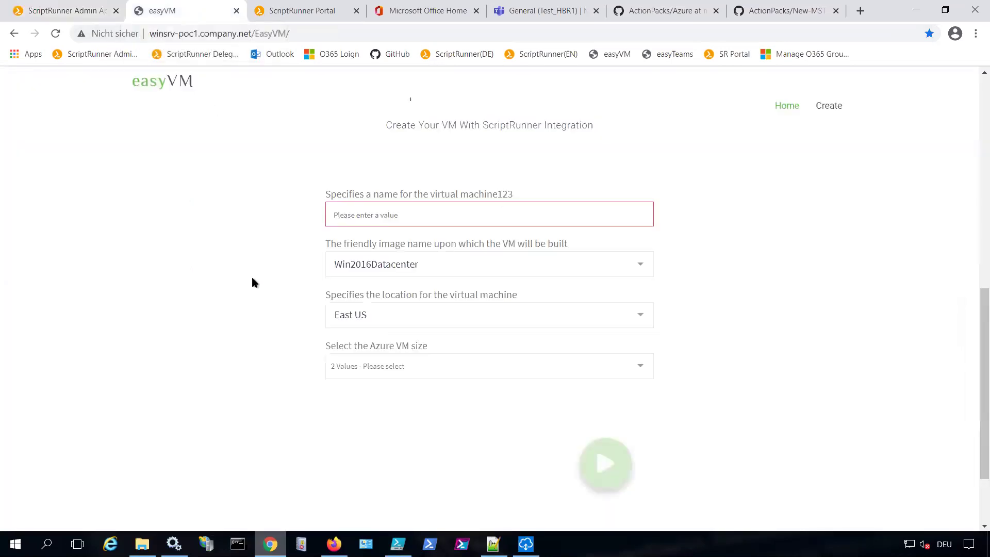
scroll(251, 282, up, 10)
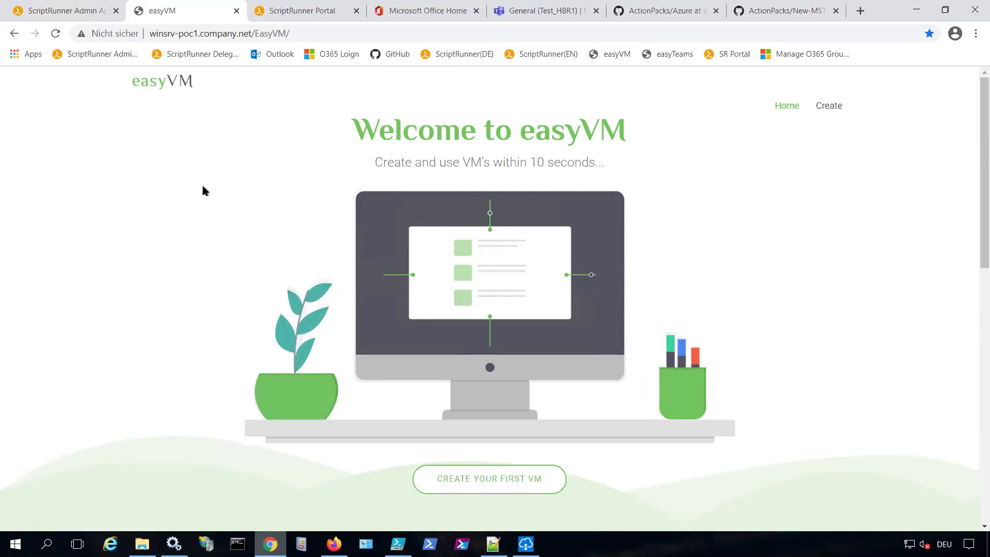
scroll(202, 186, down, 7)
scroll(203, 191, down, 1)
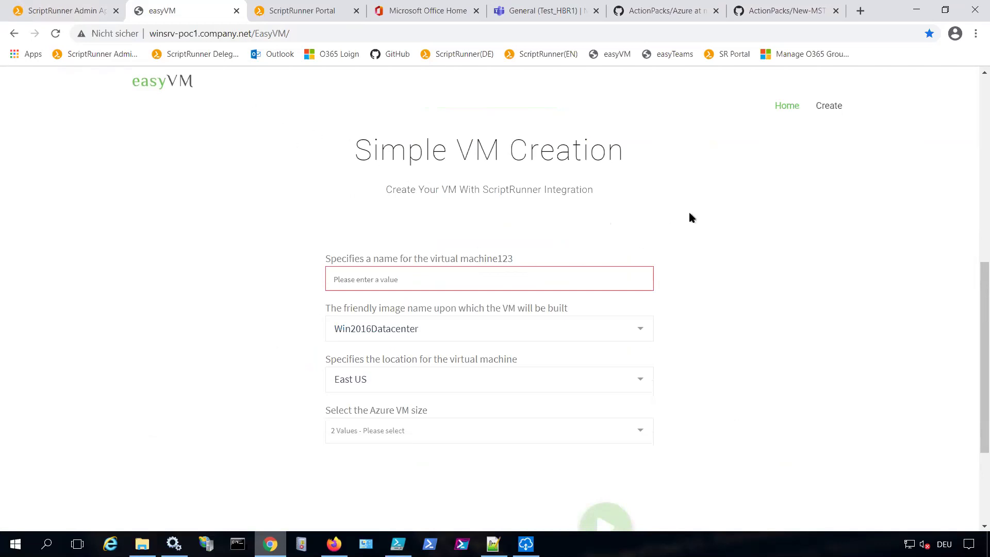
click(453, 381)
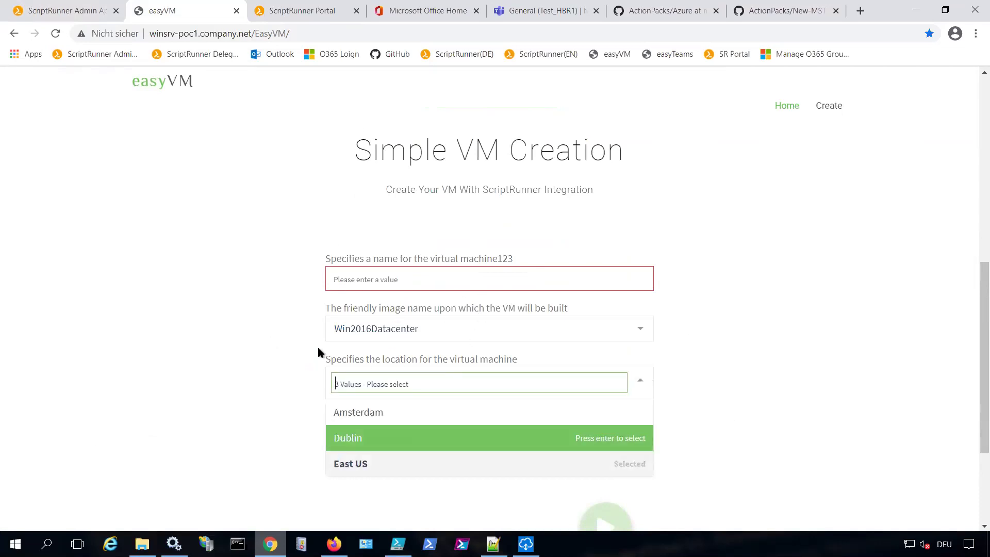
click(268, 338)
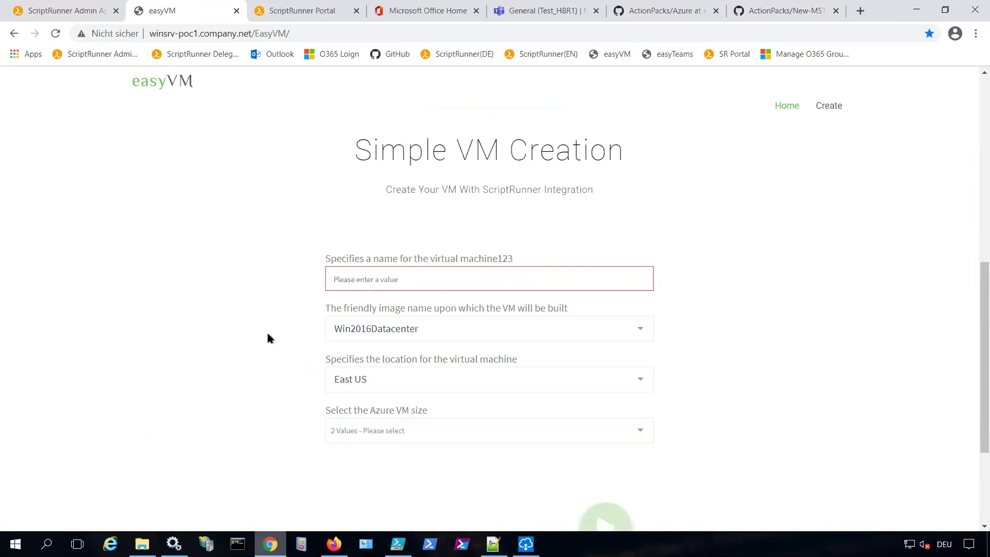
click(400, 428)
click(296, 303)
View the easyVM page's HTML source from the right-click menu
scroll(274, 295, up, 3)
scroll(554, 268, down, 3)
right_click(758, 270)
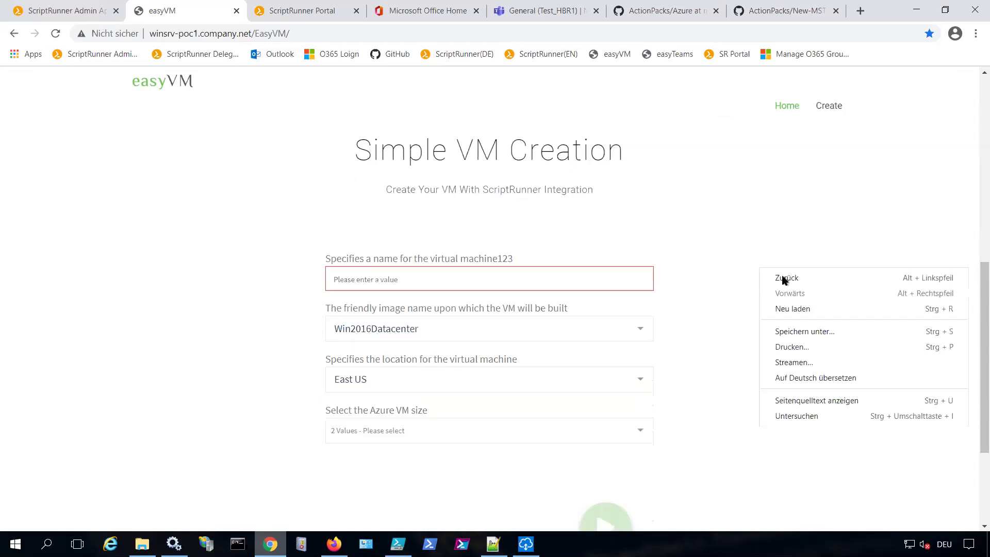
click(819, 400)
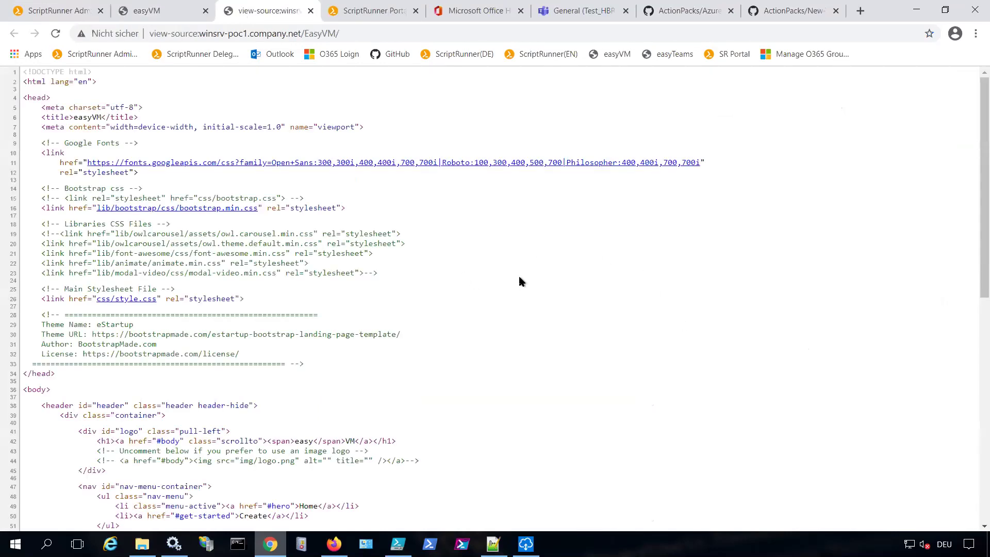
Highlight the iframe line embedding the ScriptRunner portal widget, then return to the easyVM form
scroll(518, 276, down, 10)
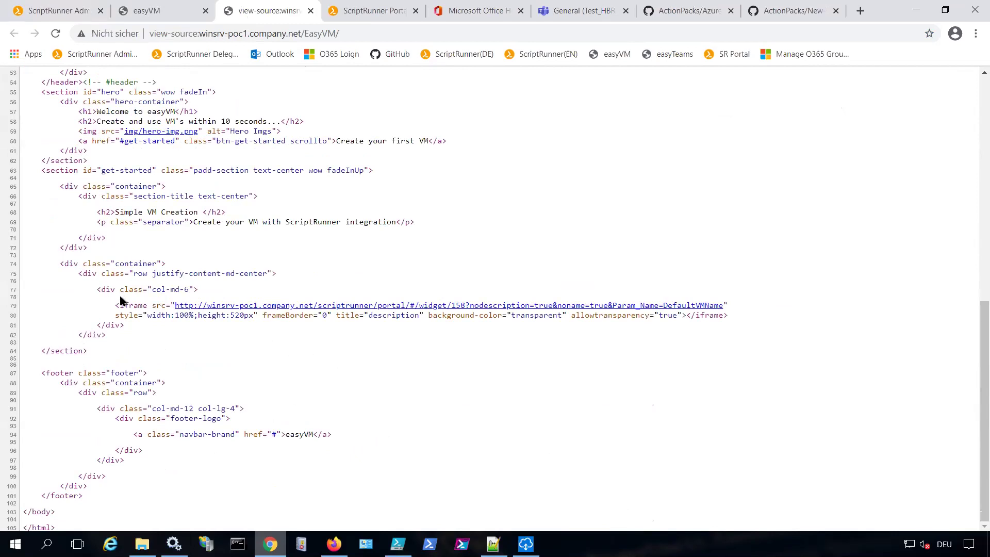
drag(119, 305, 718, 395)
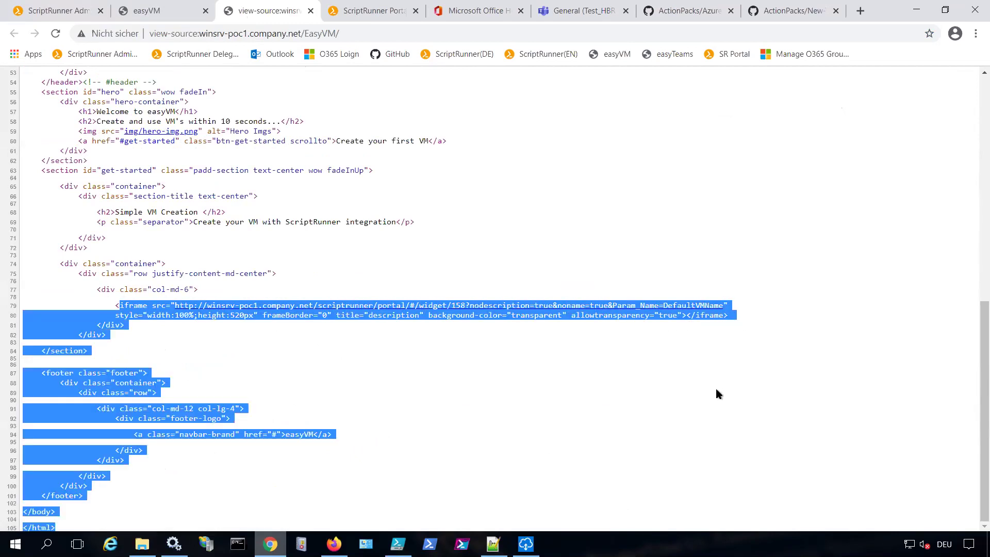
click(447, 273)
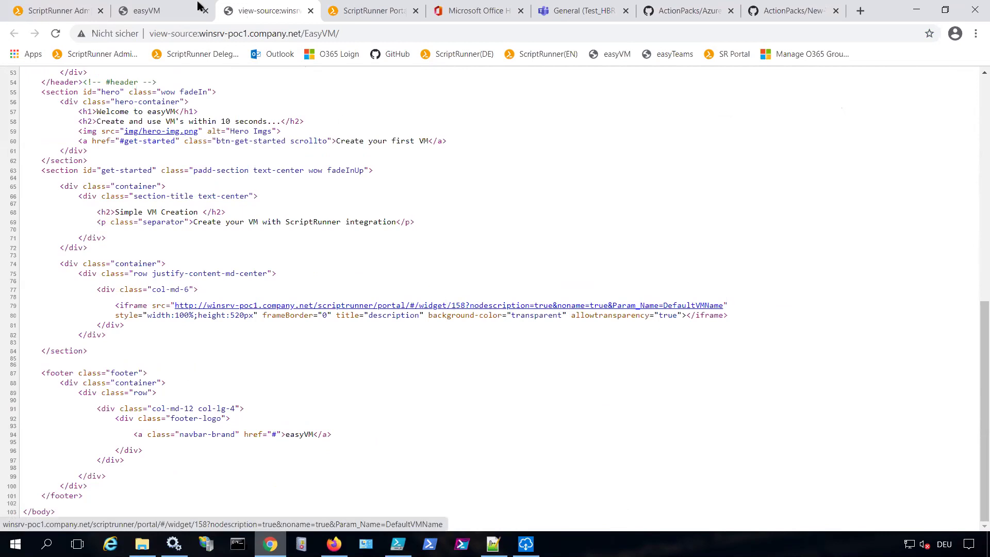
click(157, 16)
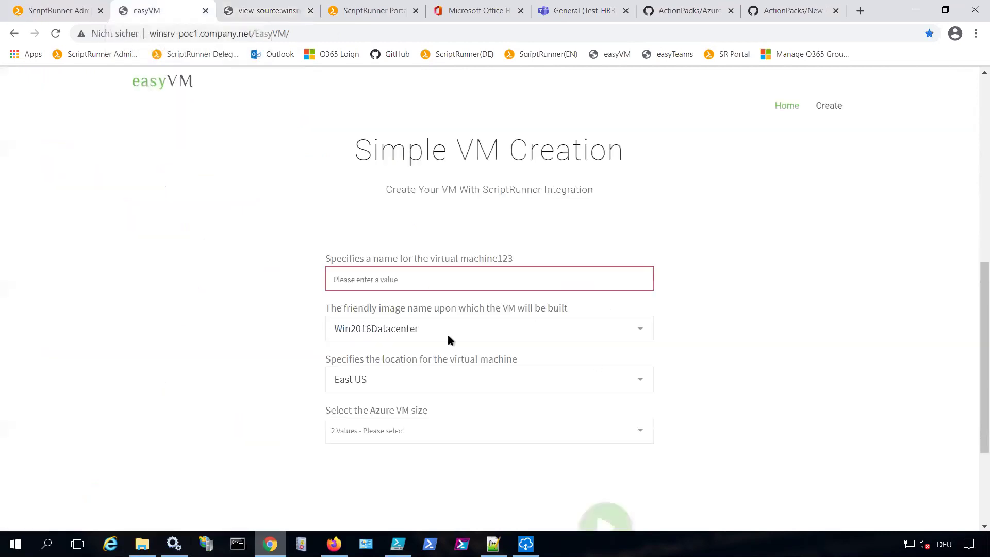
scroll(287, 265, down, 1)
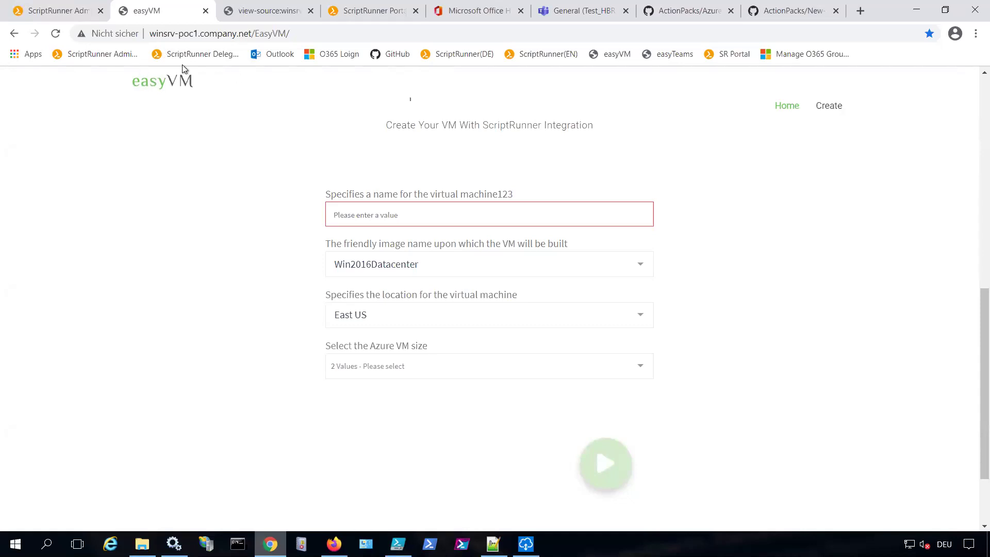
mouse_move(592, 5)
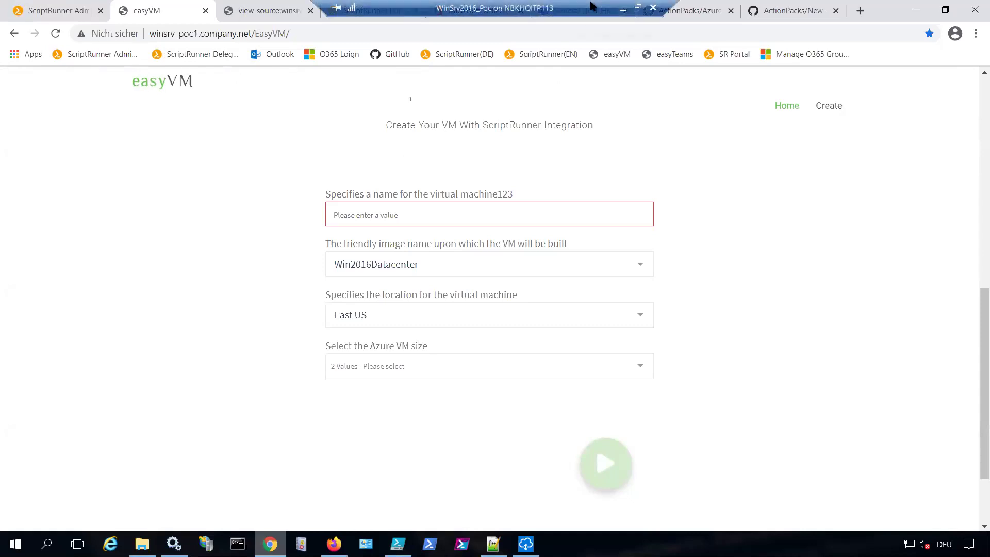
In Power Apps, open the Button -> Teams team-creation flow and its run form
click(623, 10)
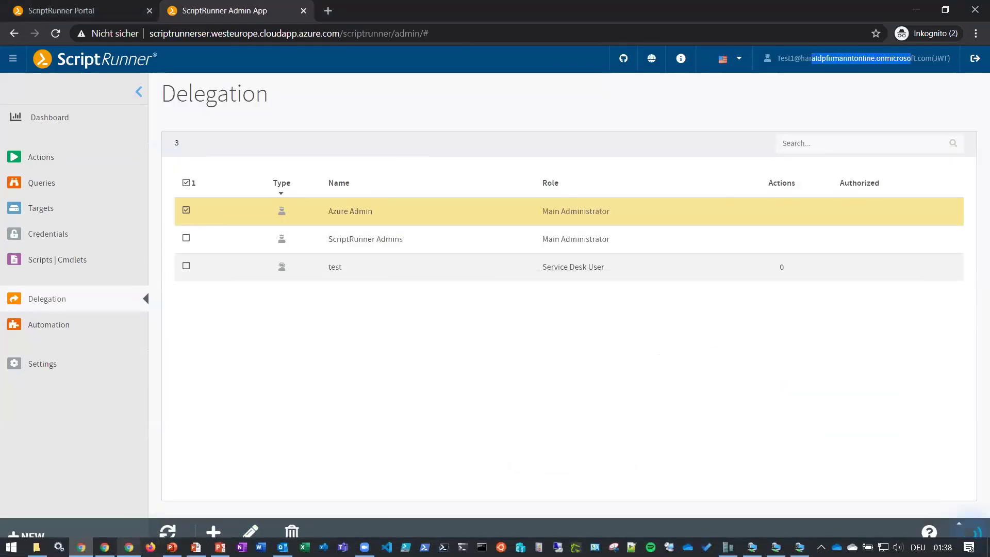
click(129, 547)
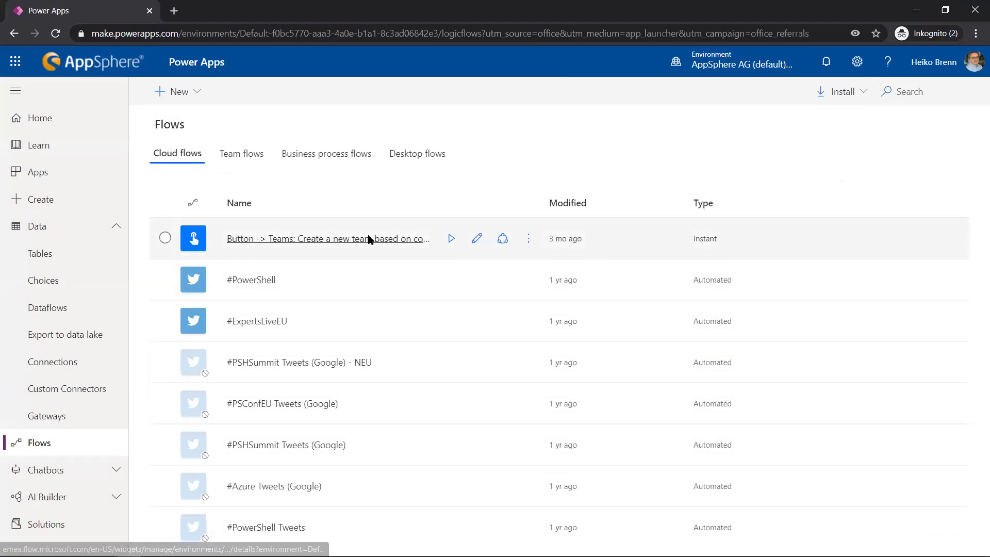
click(370, 239)
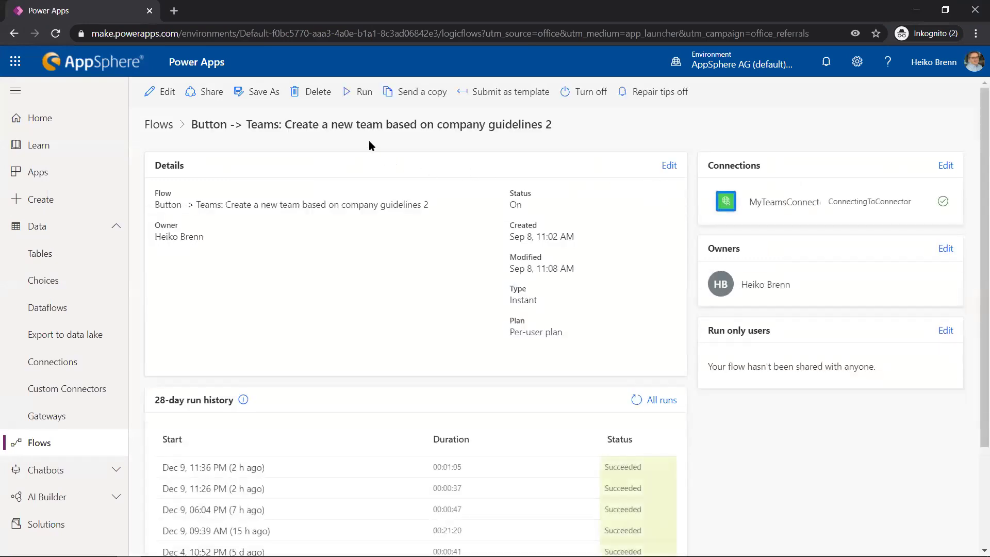
click(356, 94)
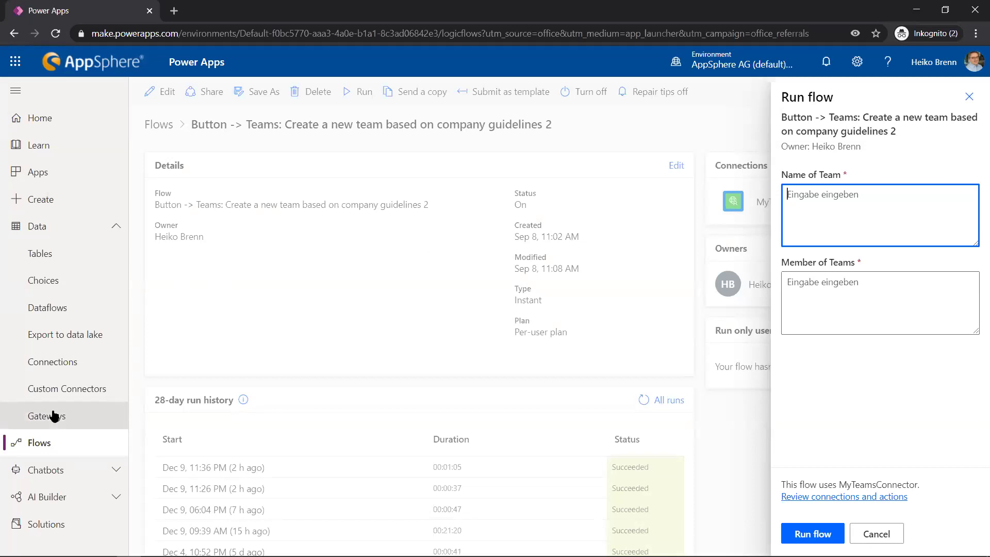
Look over the custom connectors list, then go back to ScriptRunner Admin's Actions in the VM
click(66, 389)
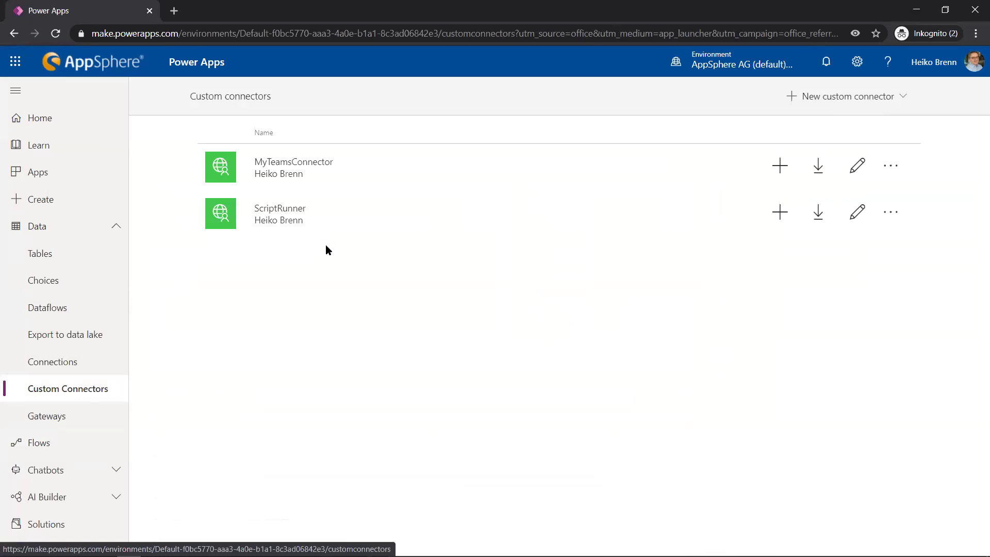
click(916, 10)
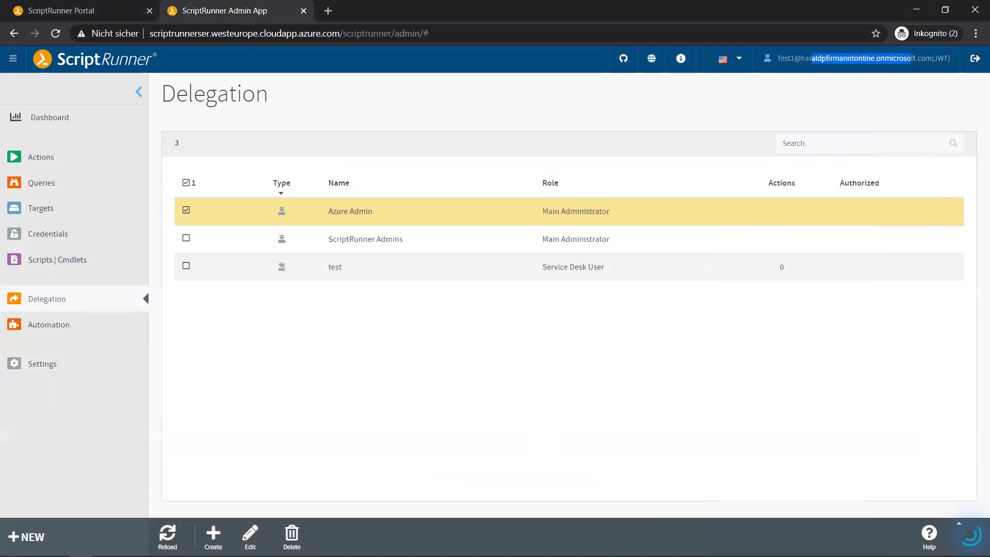
mouse_move(776, 548)
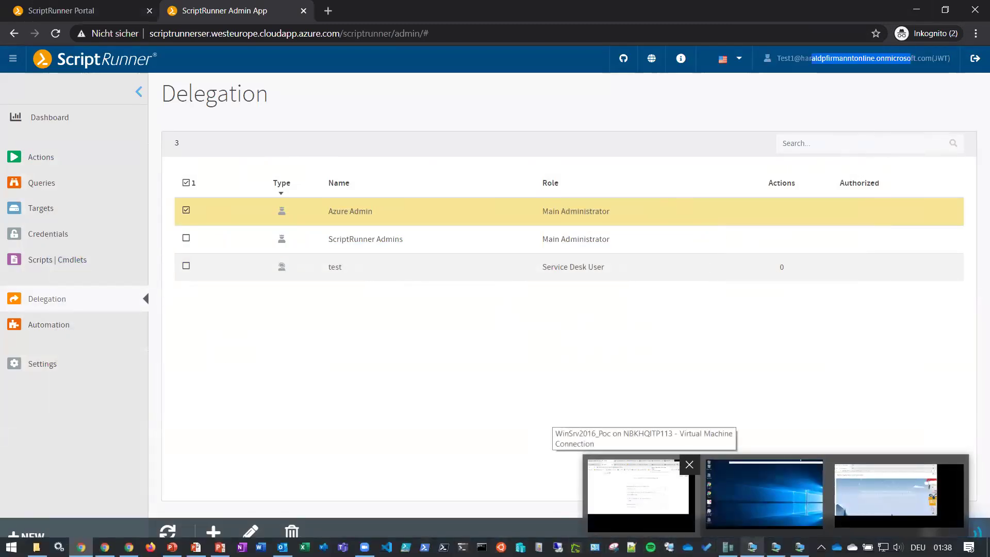
click(639, 487)
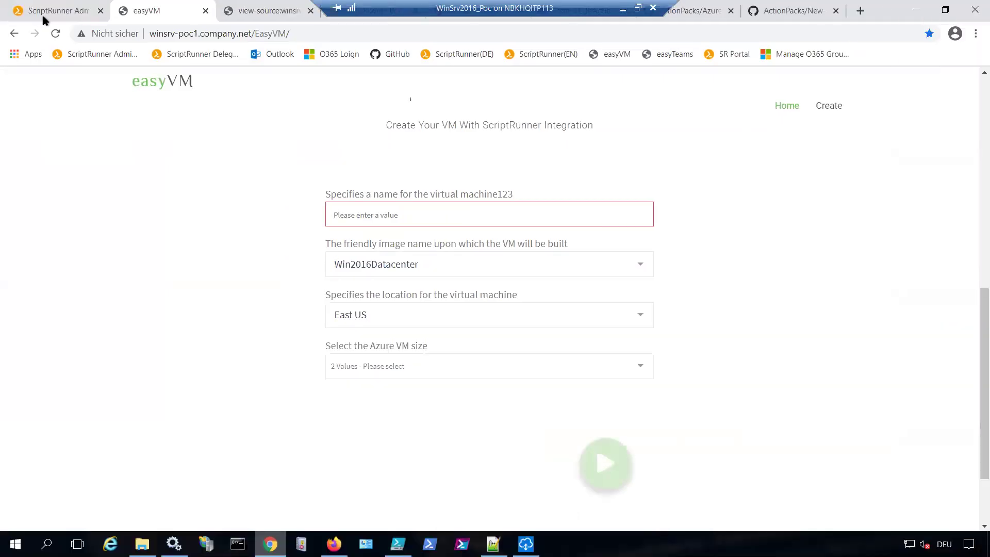
click(54, 9)
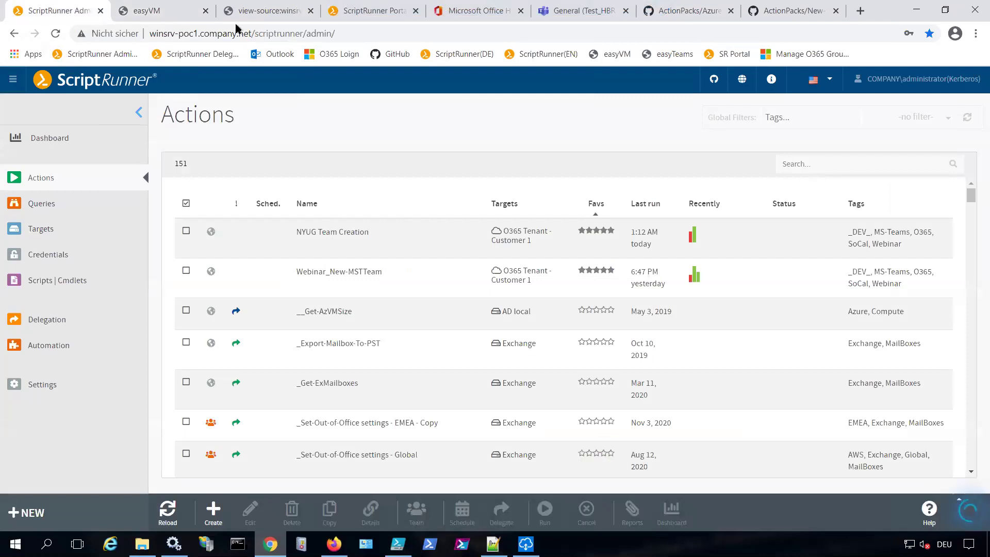
Filter actions by 'git', select GitSync - Prod brunch, and open its Schedule settings
click(822, 164)
text(git)
mouse_move(637, 258)
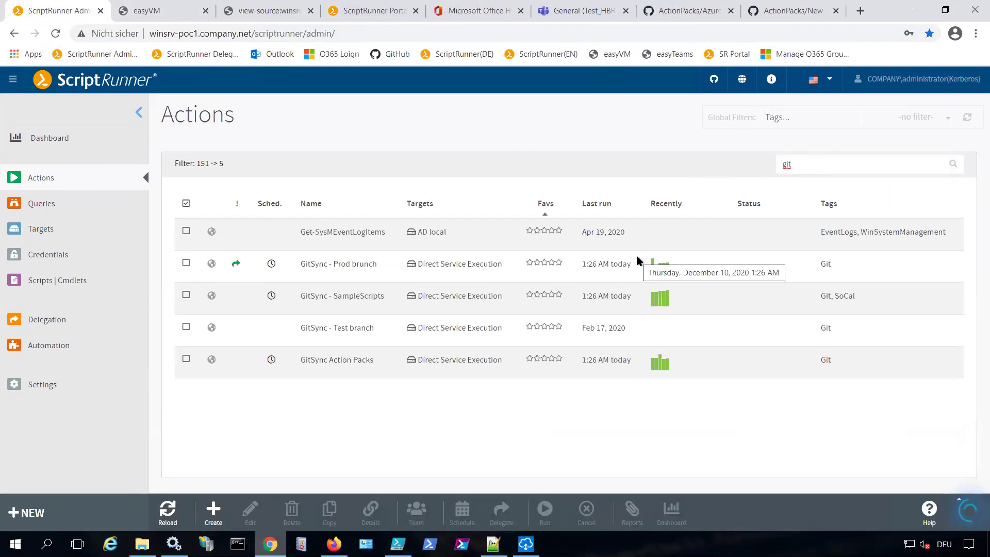
click(342, 279)
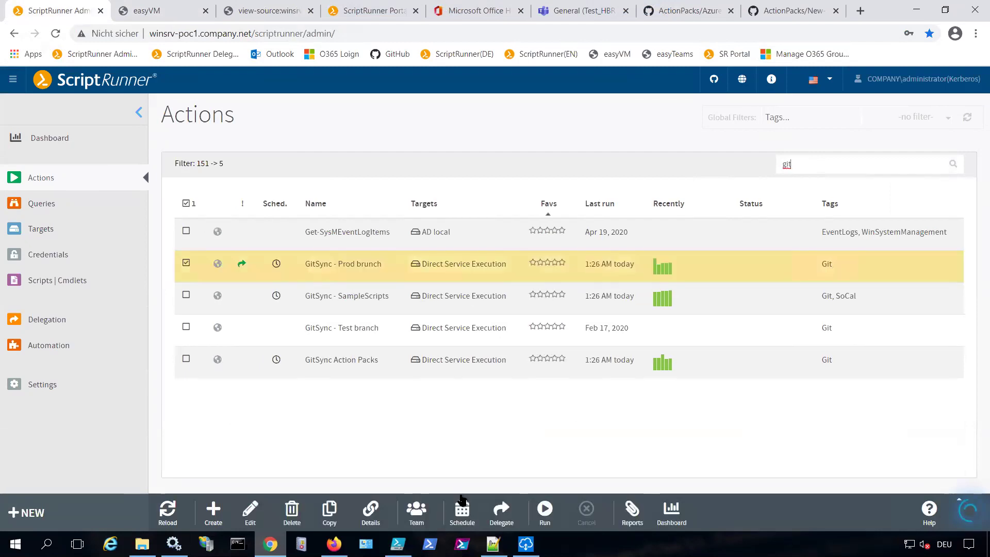
click(466, 515)
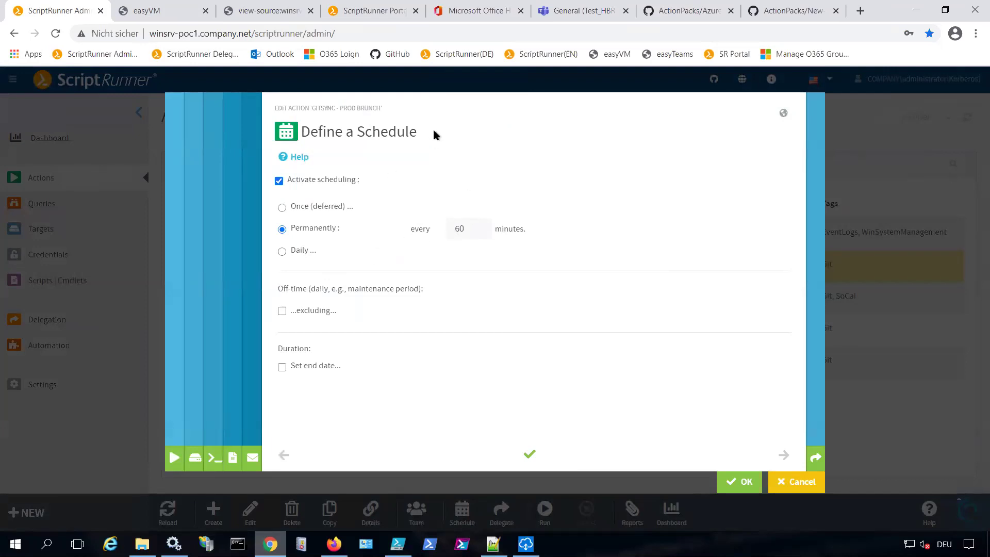
Browse the action's PowerShell options and parameter values, then return to scheduling
click(217, 463)
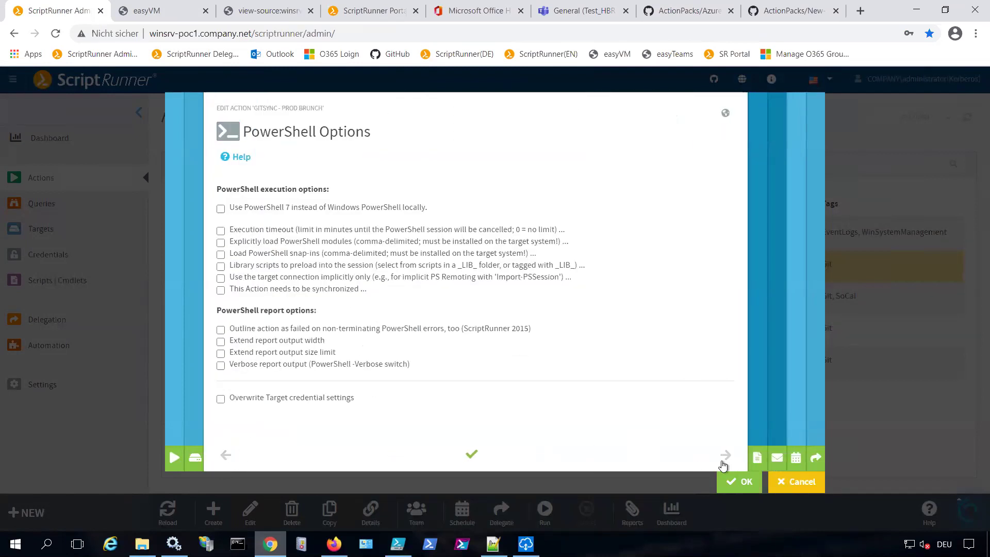
click(725, 457)
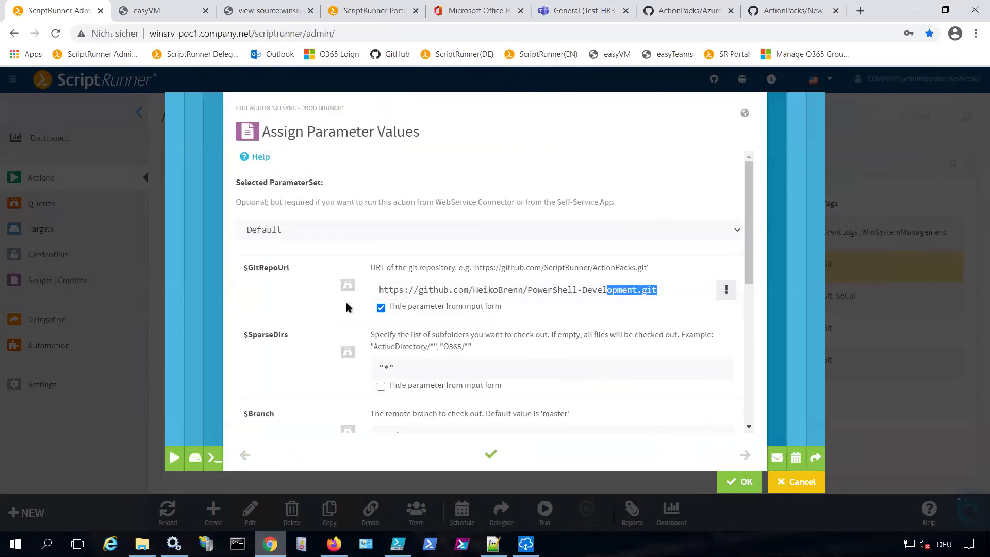
scroll(532, 279, down, 1)
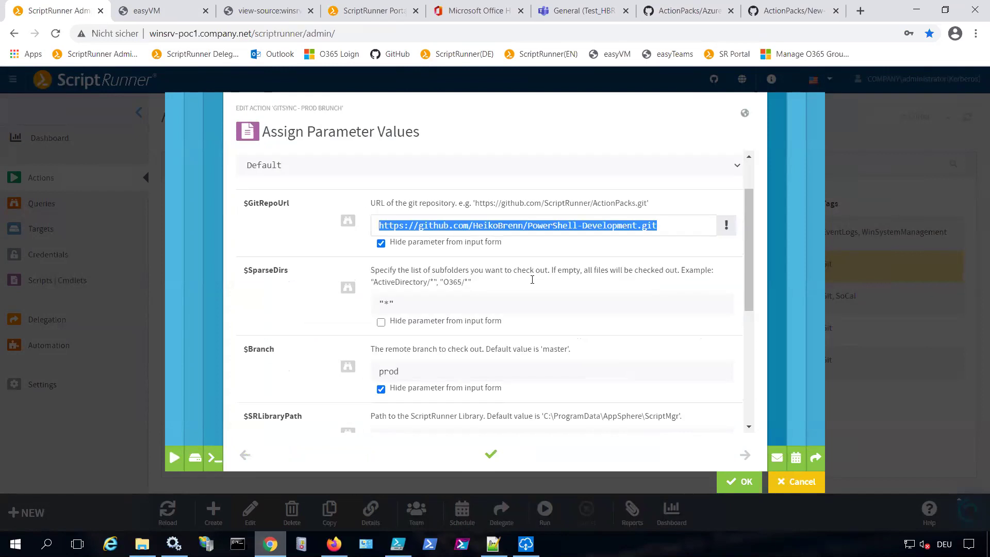
click(796, 457)
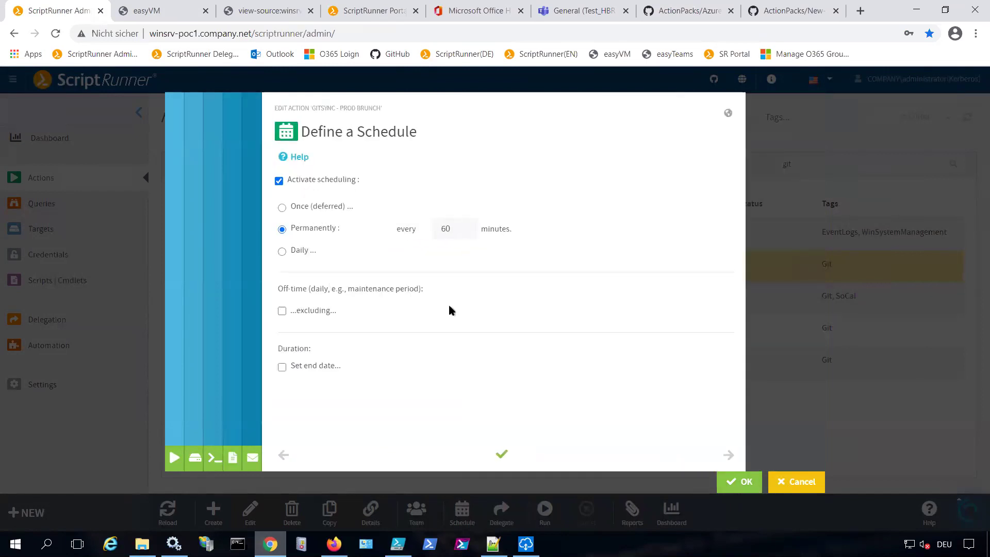
Set the schedule to Daily with advanced weekdays, running only on Saturday
click(282, 252)
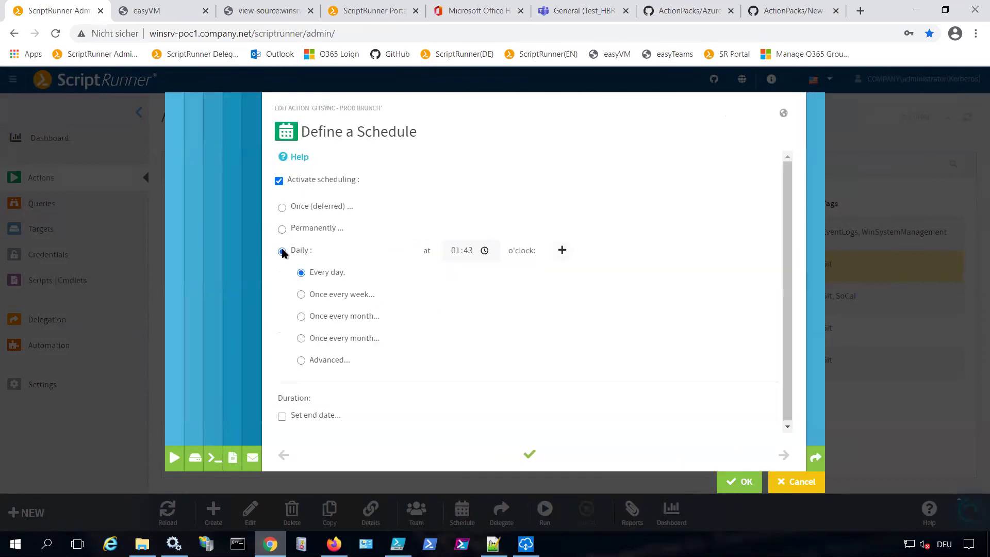
click(302, 360)
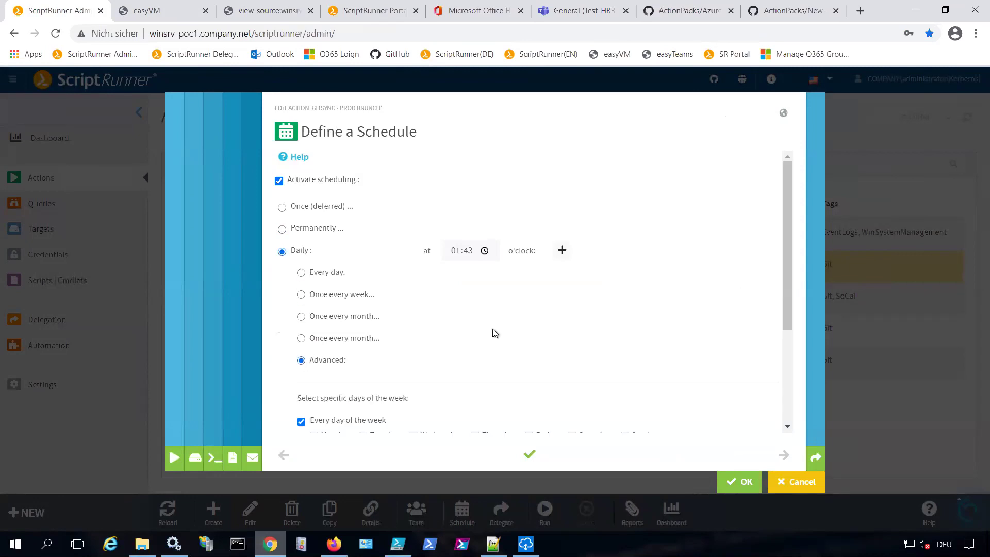
scroll(496, 333, down, 3)
click(301, 292)
click(529, 307)
click(572, 307)
click(529, 307)
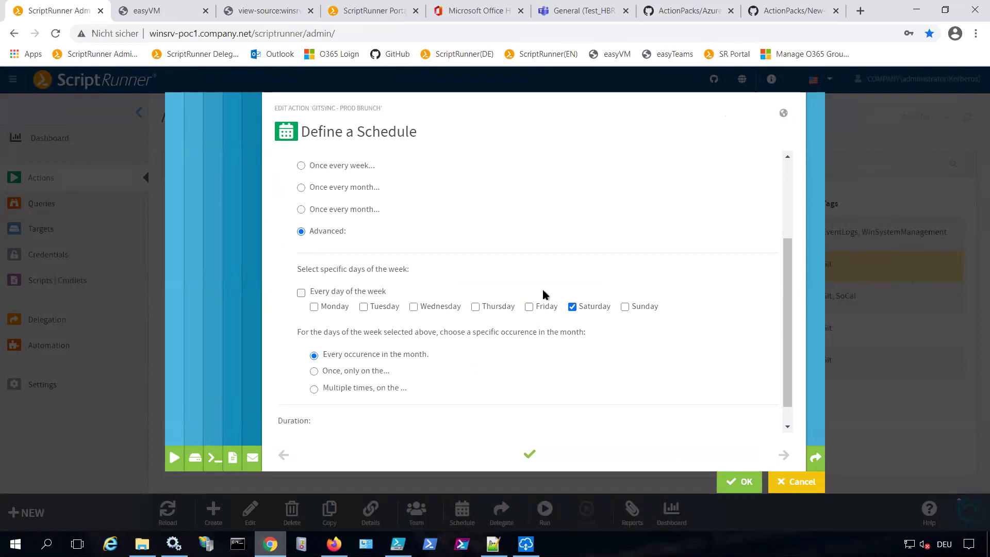
Enable email notifications sent only on errors
click(253, 458)
click(329, 233)
click(348, 247)
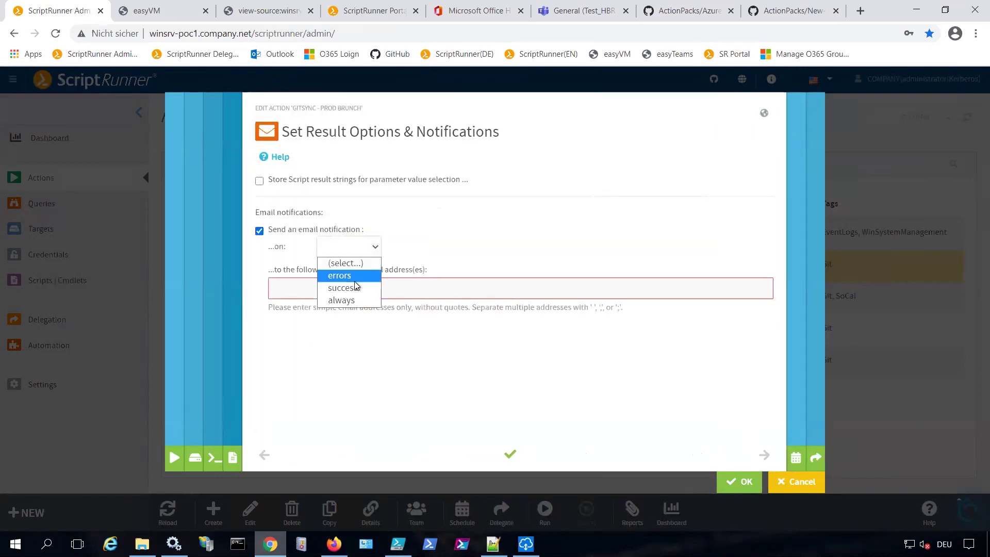
click(357, 275)
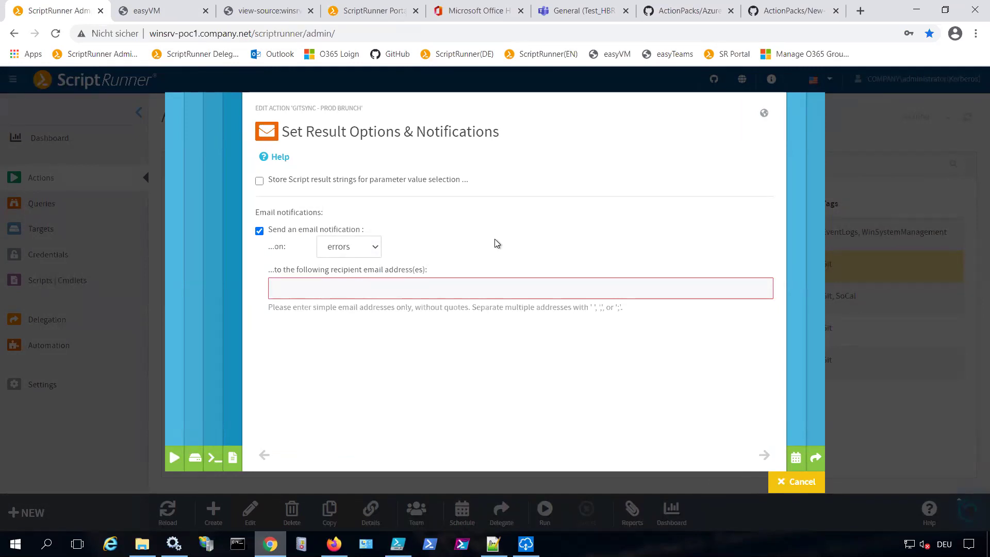
Glance at the Teams General channel, then cancel the action editor without saving
click(578, 11)
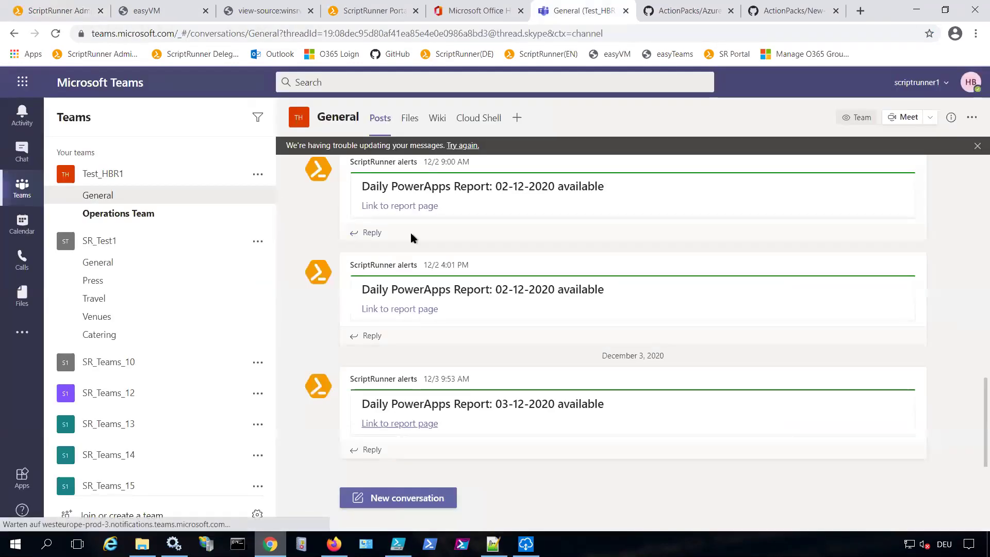
click(72, 12)
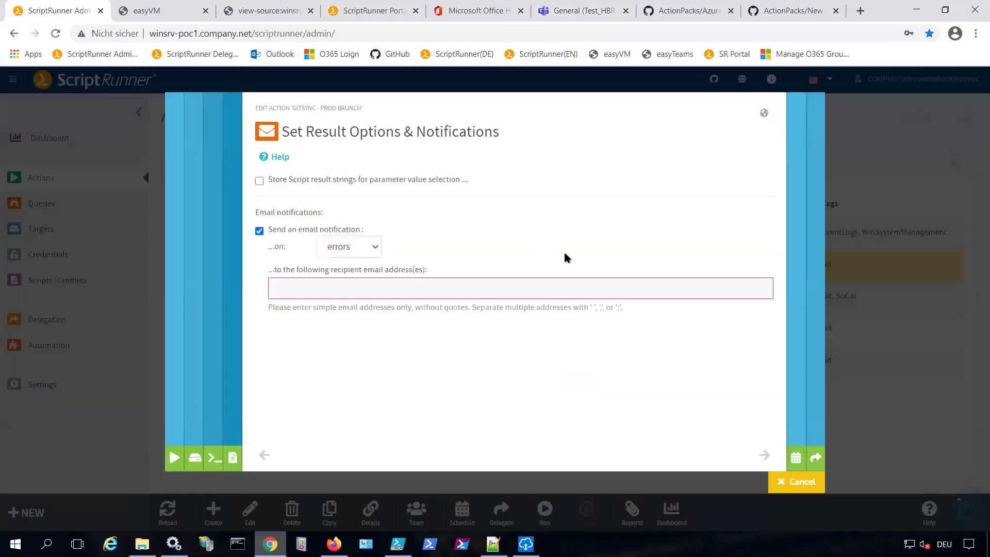
click(794, 482)
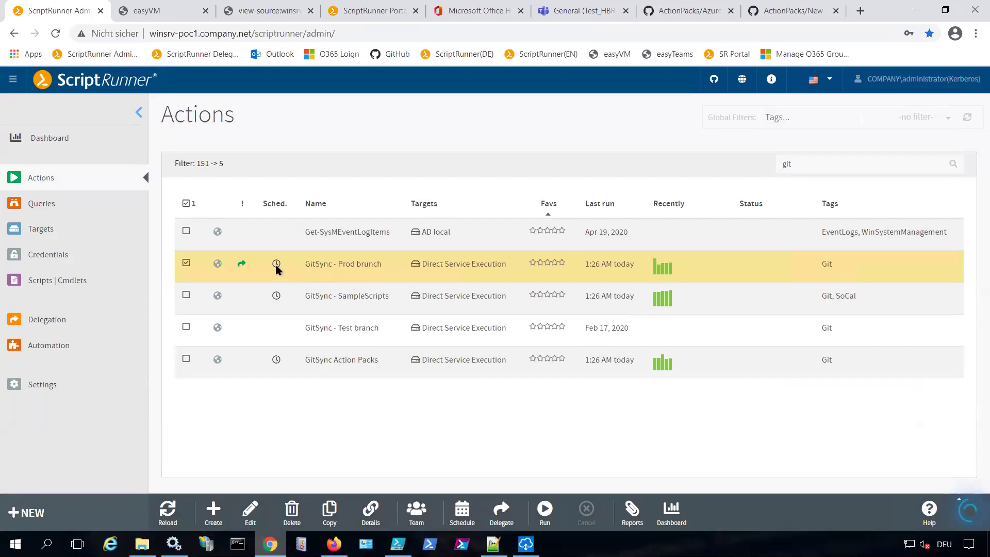
Under Automation Connectors, select PRTG Monitoring and open it with Edit
mouse_move(276, 267)
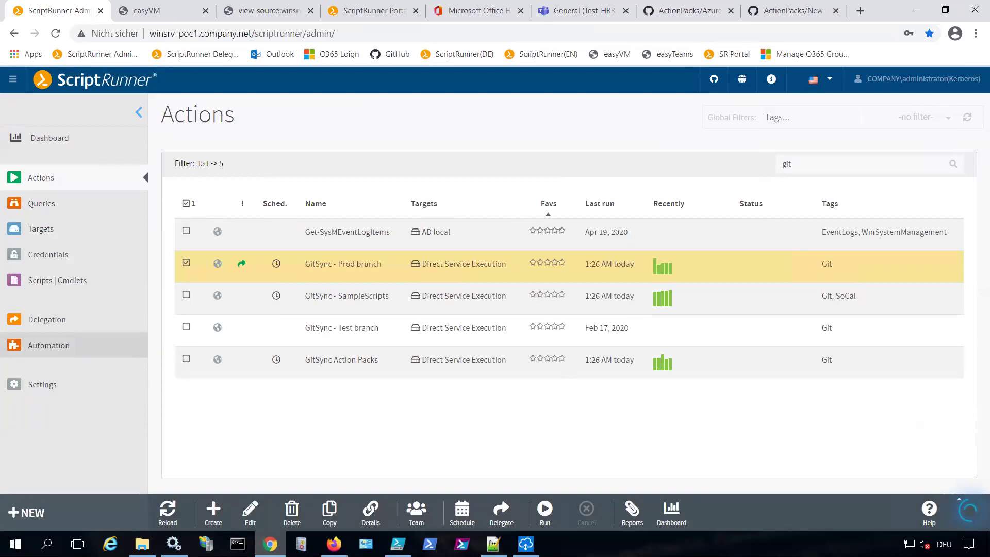
click(46, 346)
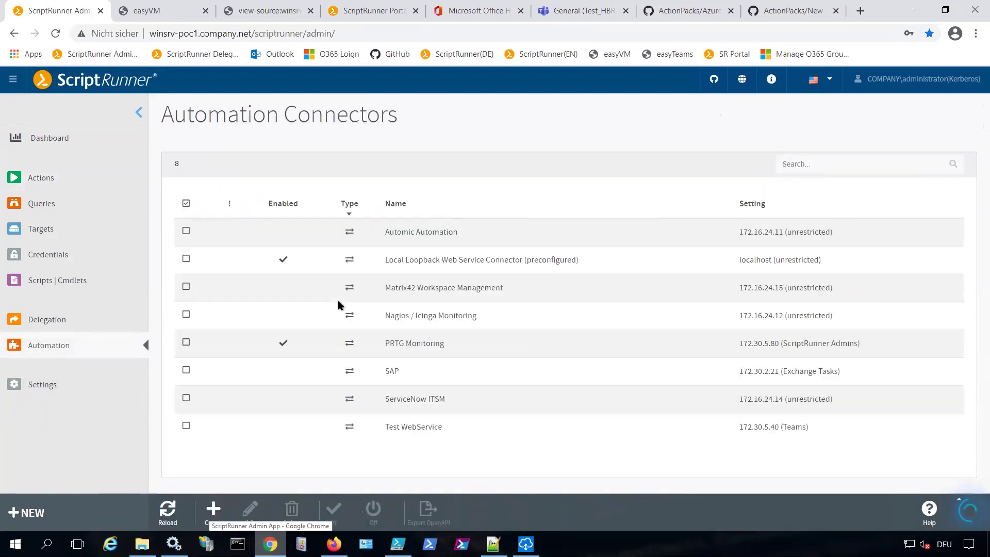
click(311, 344)
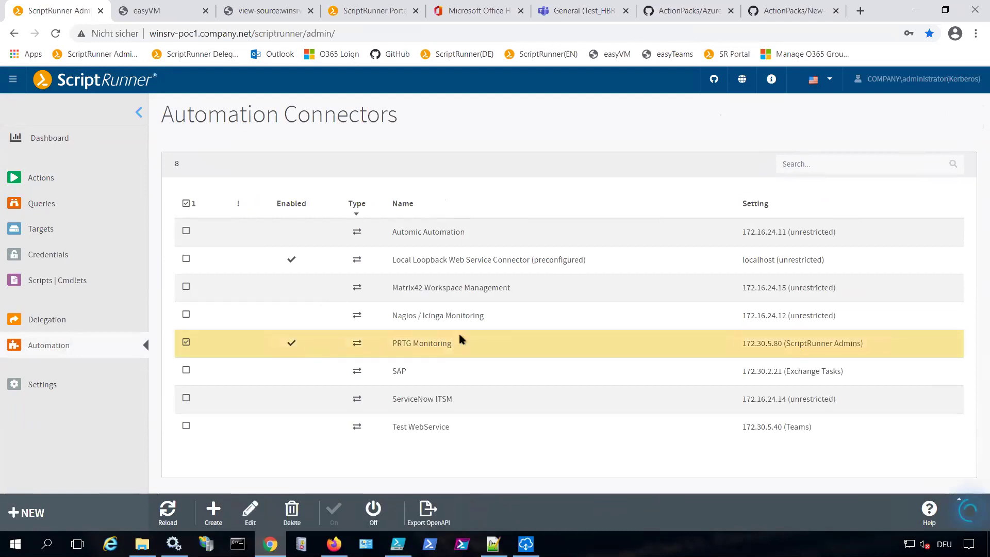
click(251, 512)
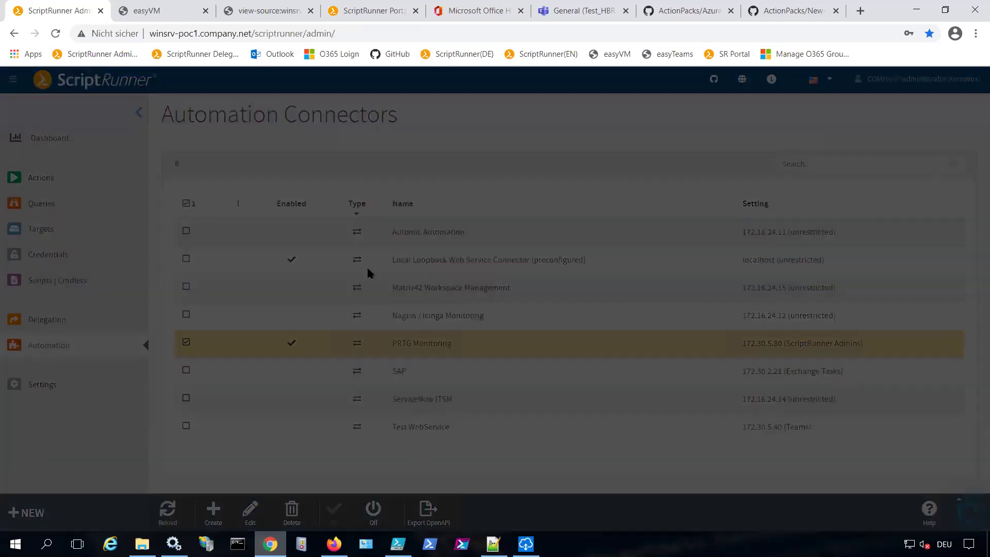
Check the PRTG connector's source IP and keep ScriptRunner Admins as delegation, then switch to Services
double_click(258, 314)
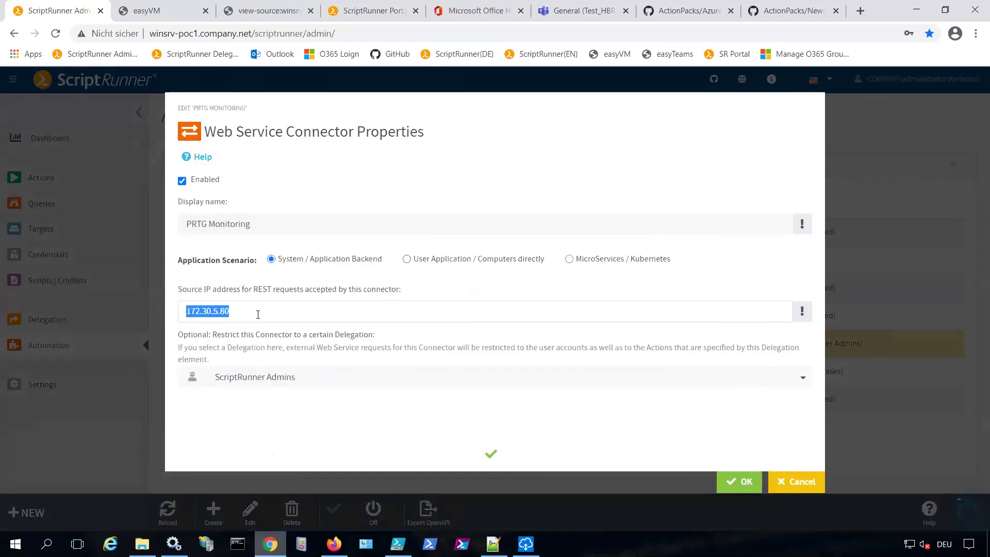
click(326, 378)
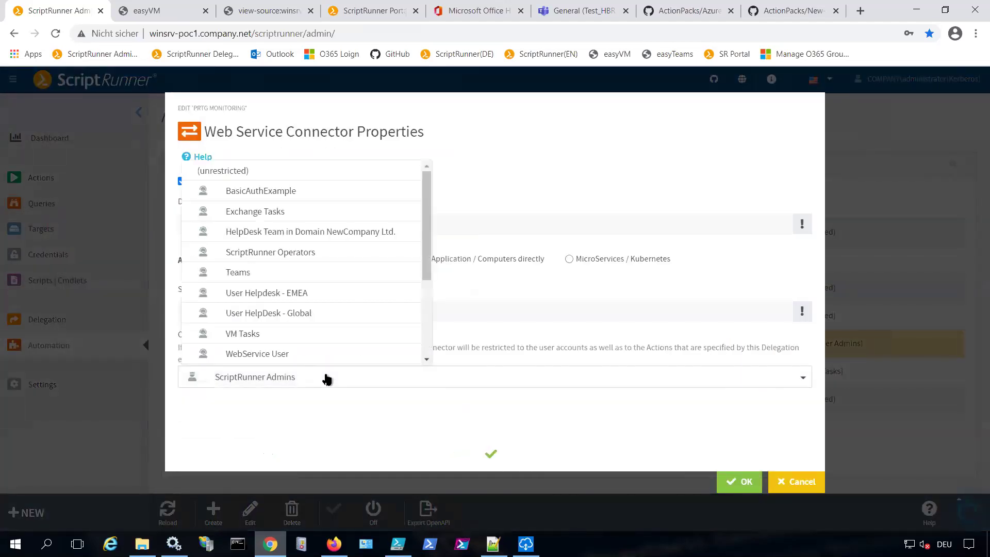
click(562, 187)
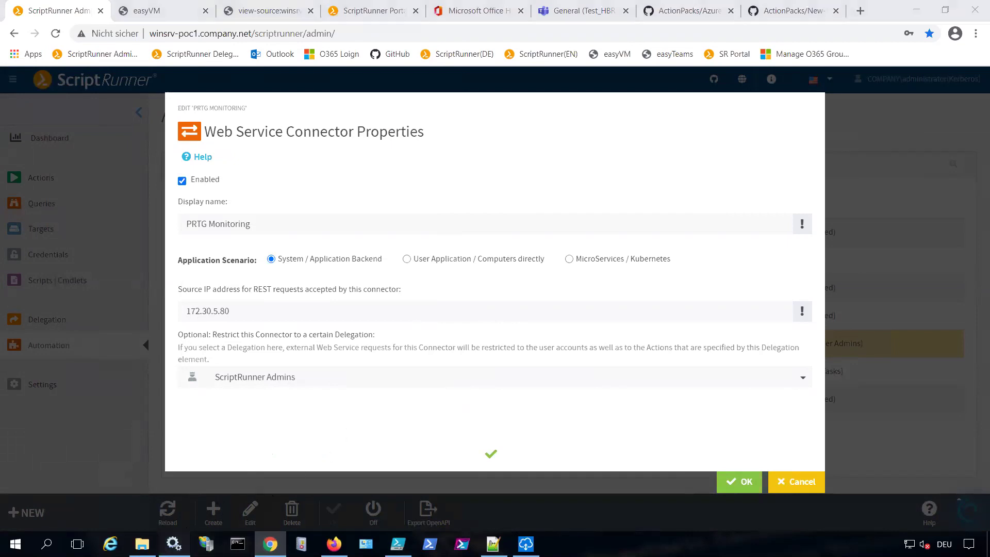
key(alt+Tab)
scroll(291, 330, down, 3)
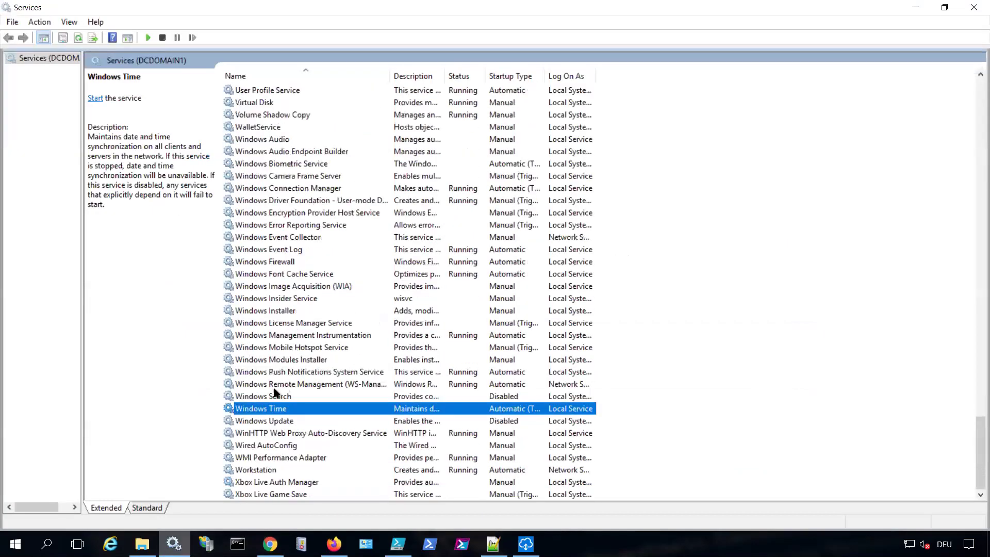
Start the Windows Time service, stop it again, and switch back to Chrome
click(147, 39)
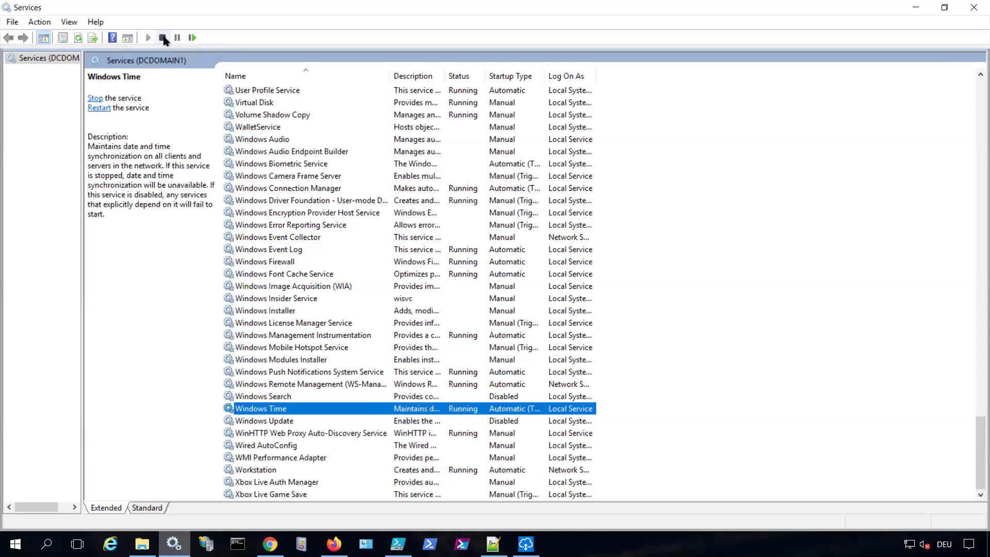
click(163, 38)
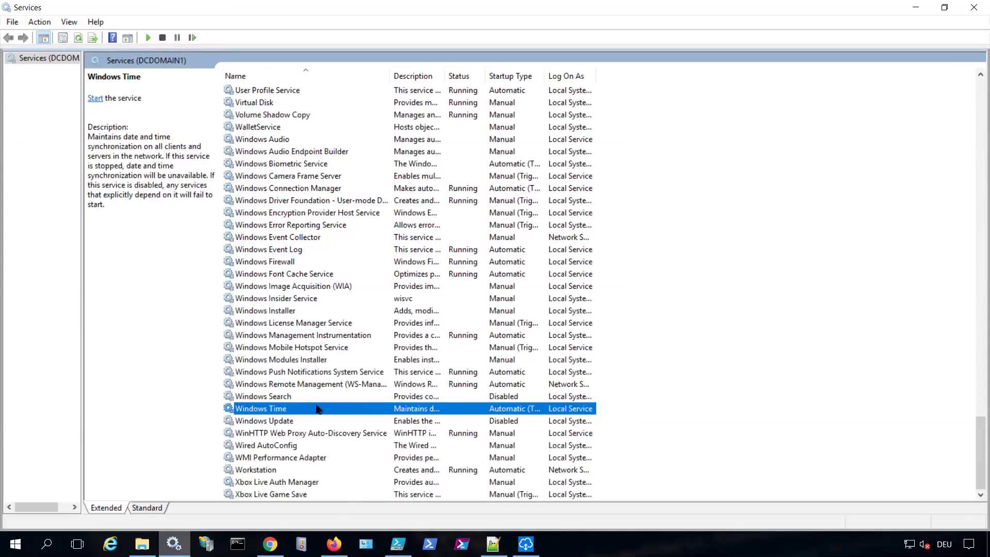
key(alt+Tab)
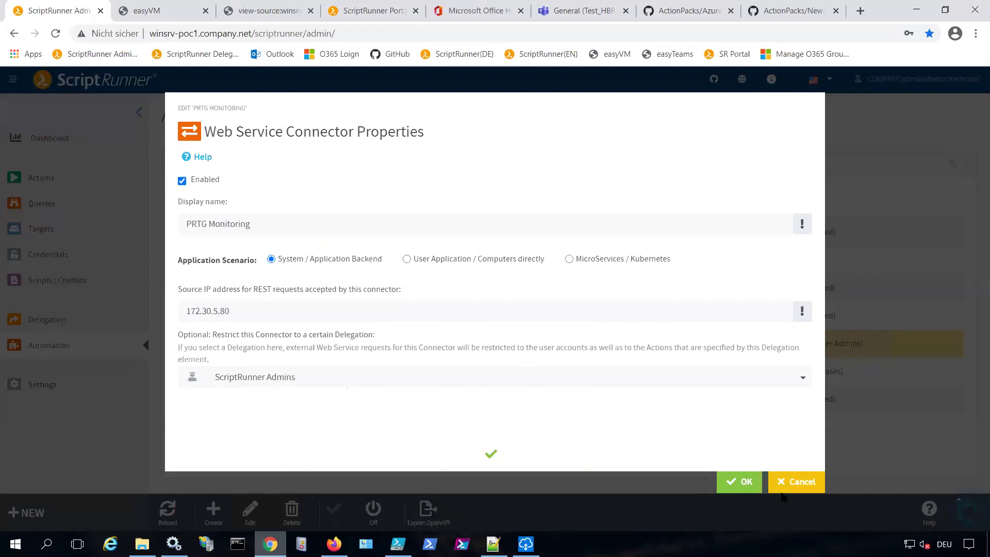
Cancel the connector properties and scroll Teams' Operations Team channel to the newest PRTG alert
click(789, 480)
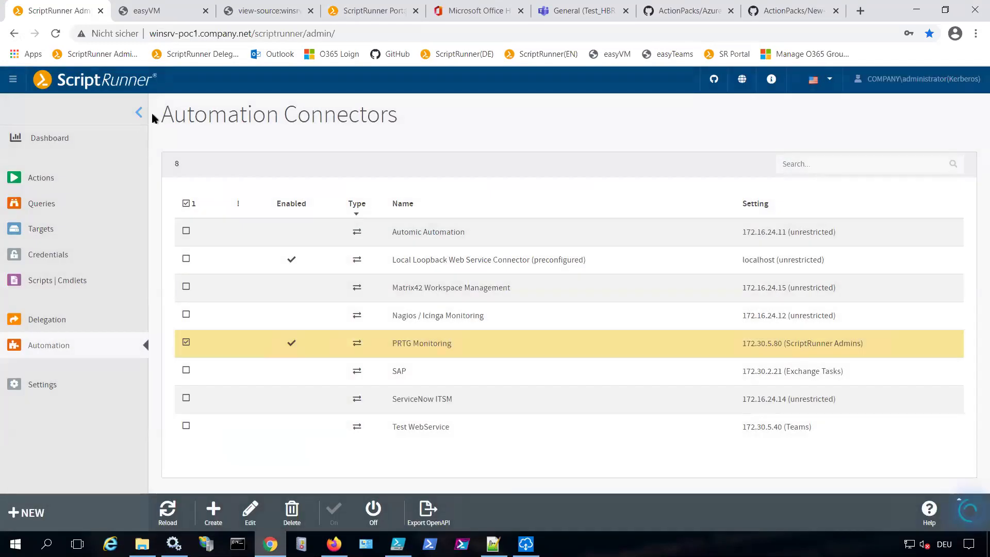
click(548, 15)
click(118, 217)
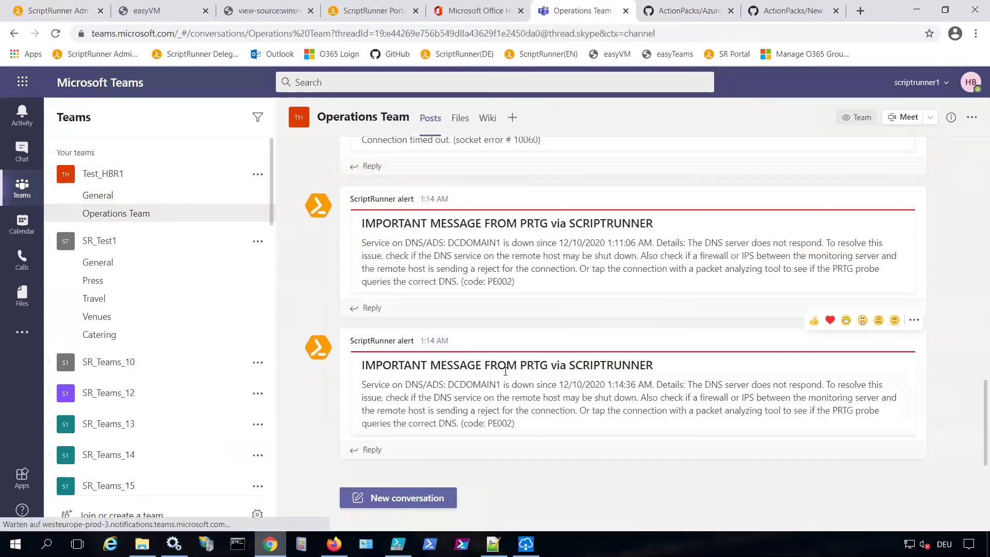
scroll(505, 375, up, 1)
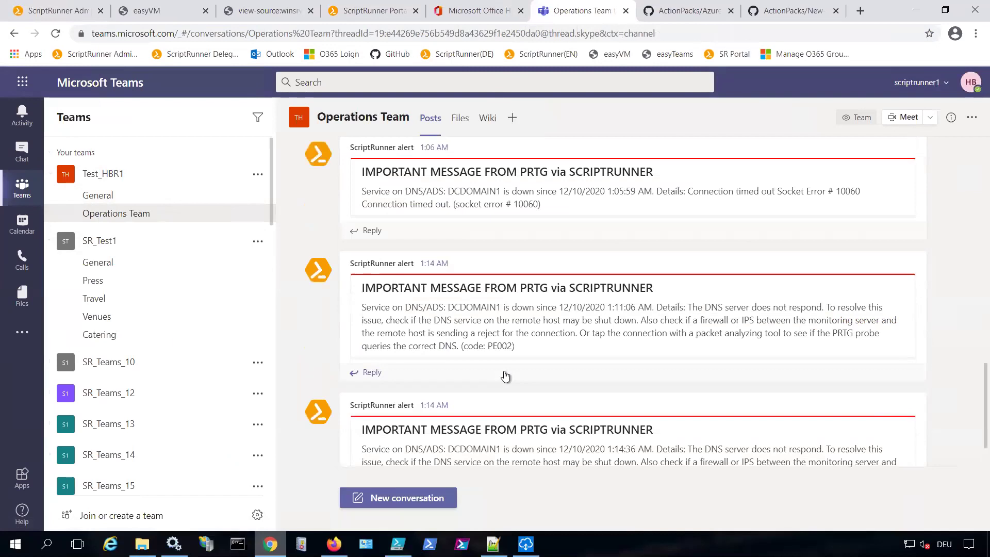
scroll(505, 376, up, 1)
scroll(505, 375, up, 1)
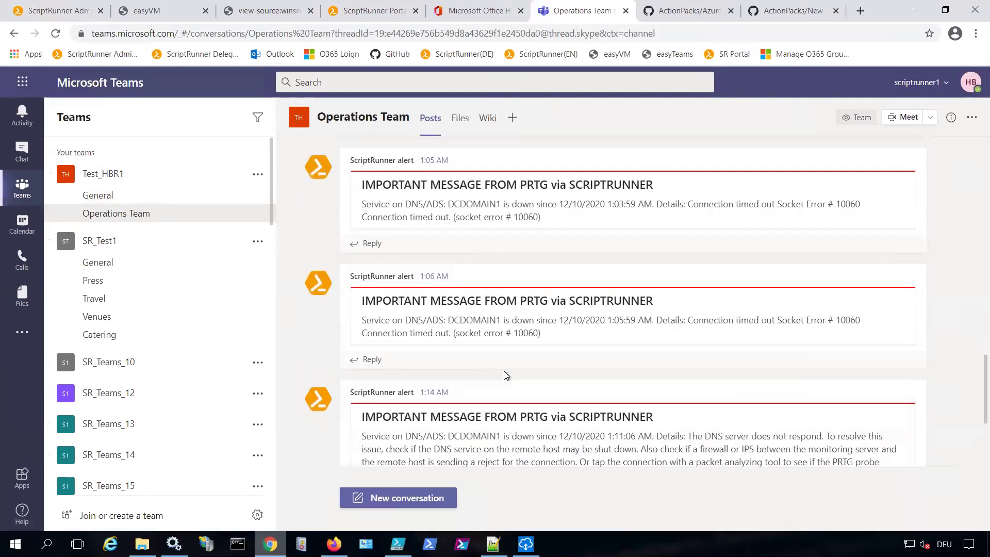
scroll(506, 375, up, 2)
scroll(472, 336, up, 2)
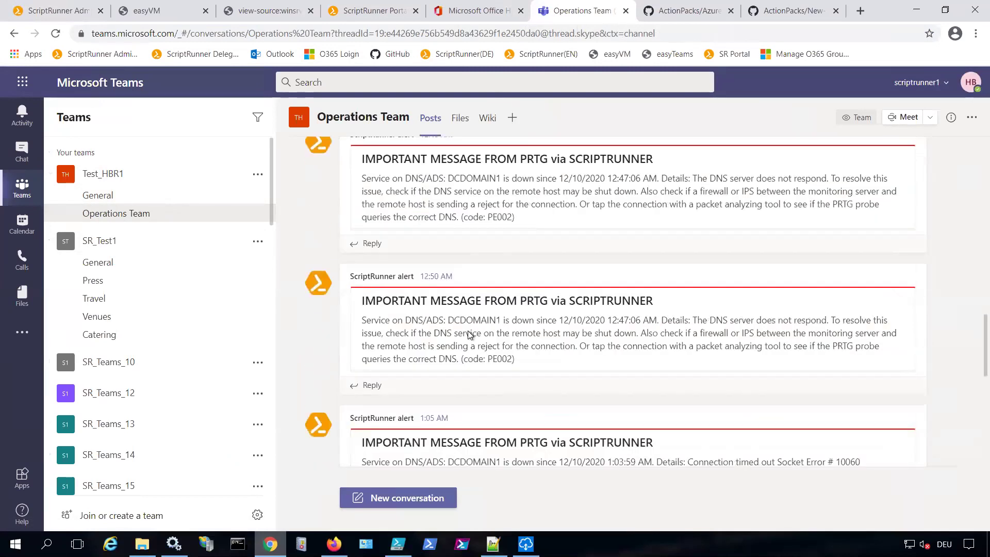
scroll(470, 335, down, 8)
mouse_move(460, 332)
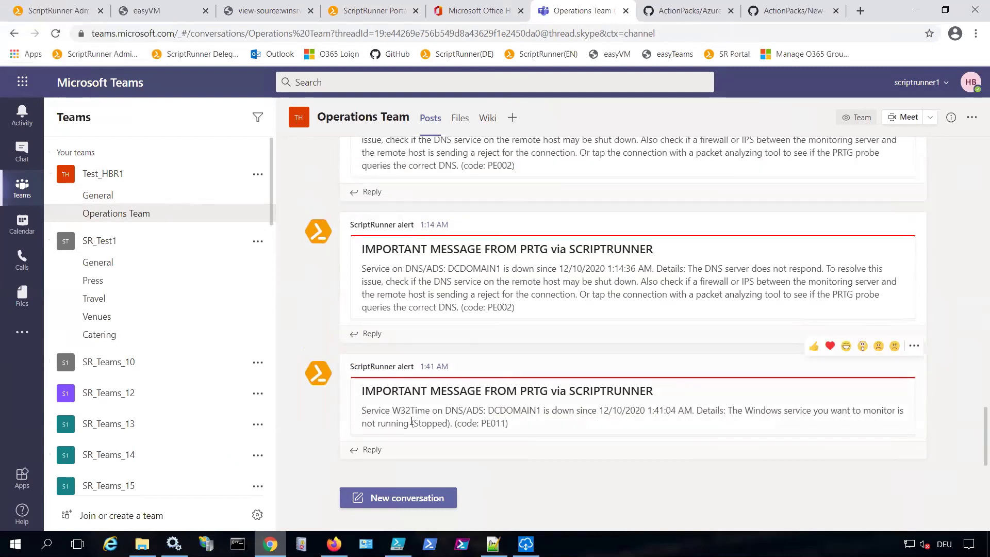
Highlight the alert's W32Time service name, server DCDOMAIN1, and stopped-service details
drag(392, 410, 490, 413)
double_click(524, 407)
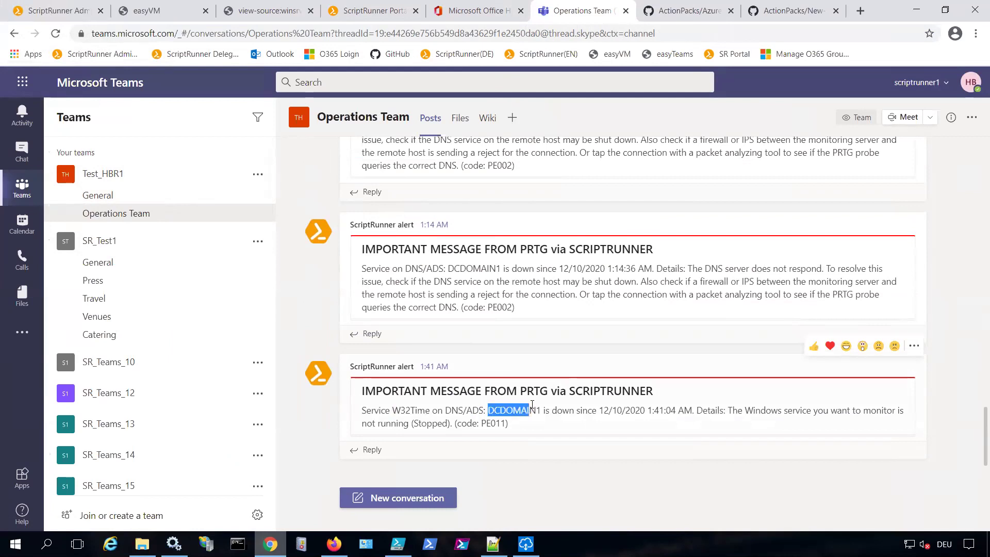
click(734, 410)
drag(734, 410, 746, 425)
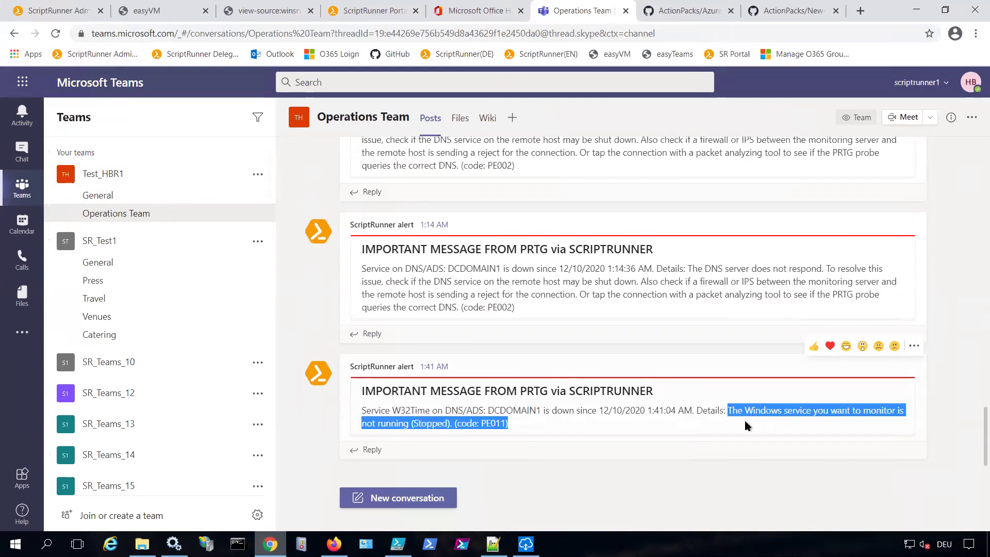
click(537, 428)
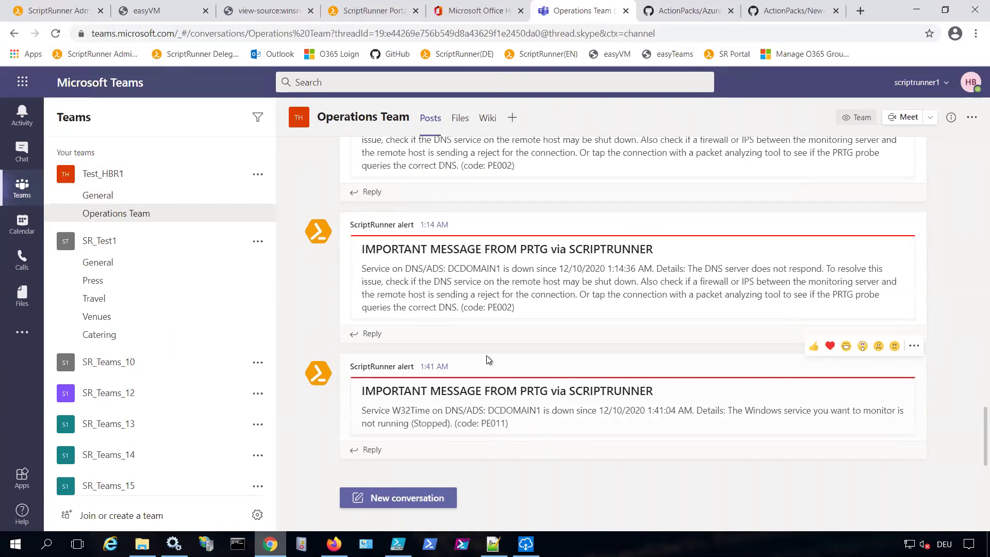
Return to ScriptRunner Admin and go from Automation Connectors to the Actions page
click(69, 18)
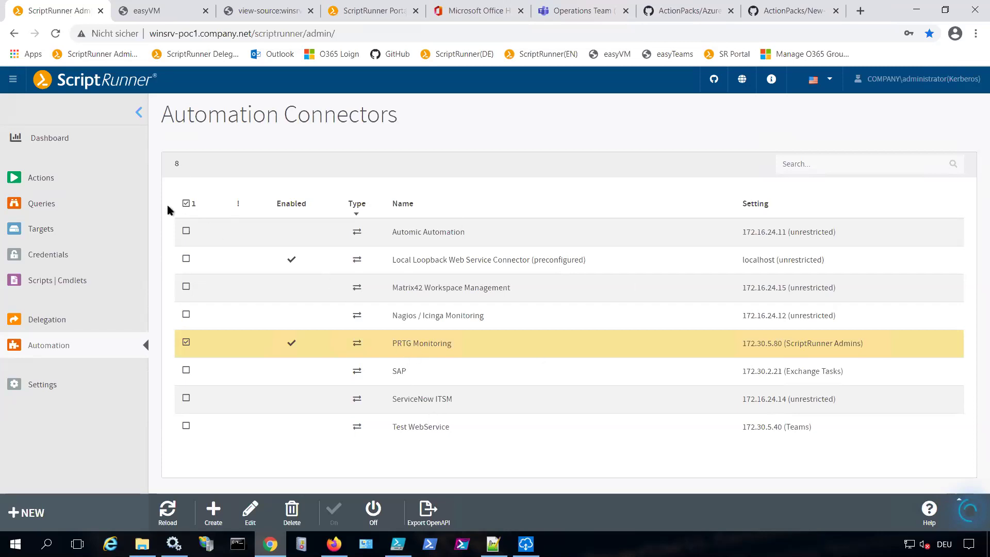
click(41, 178)
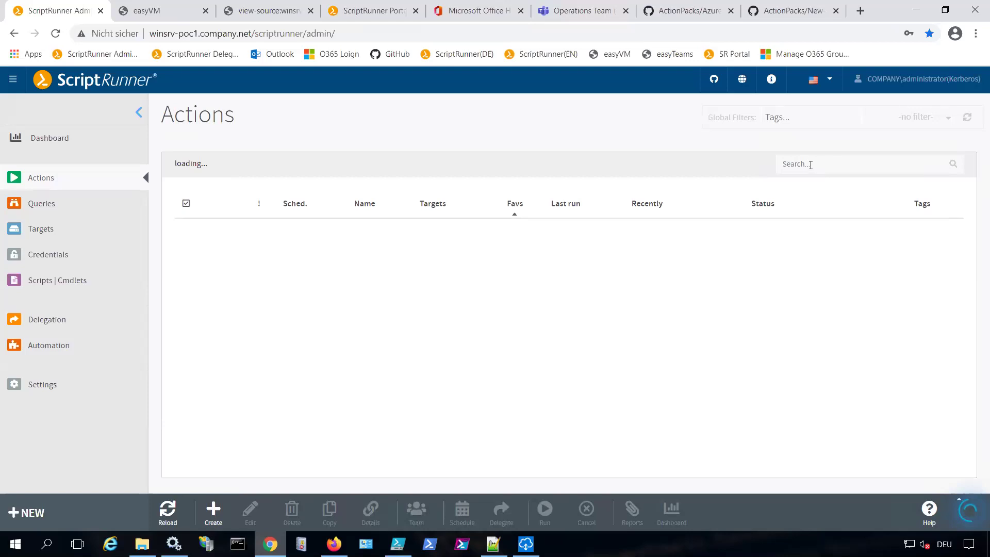
Filter actions by 'prtg', then review Manage PRTG Objects' $PRTGObjectID choices and cancel the run
text(prtg)
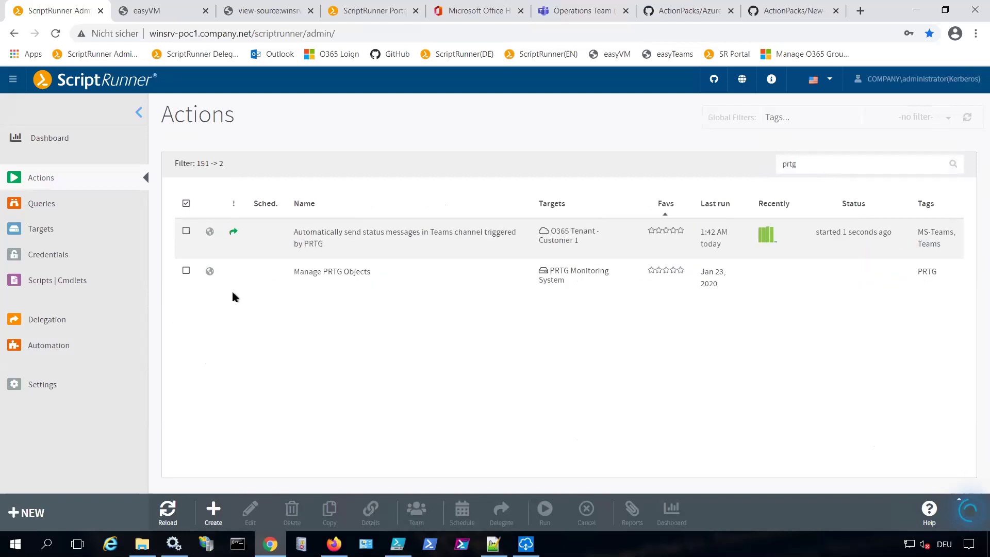
click(231, 283)
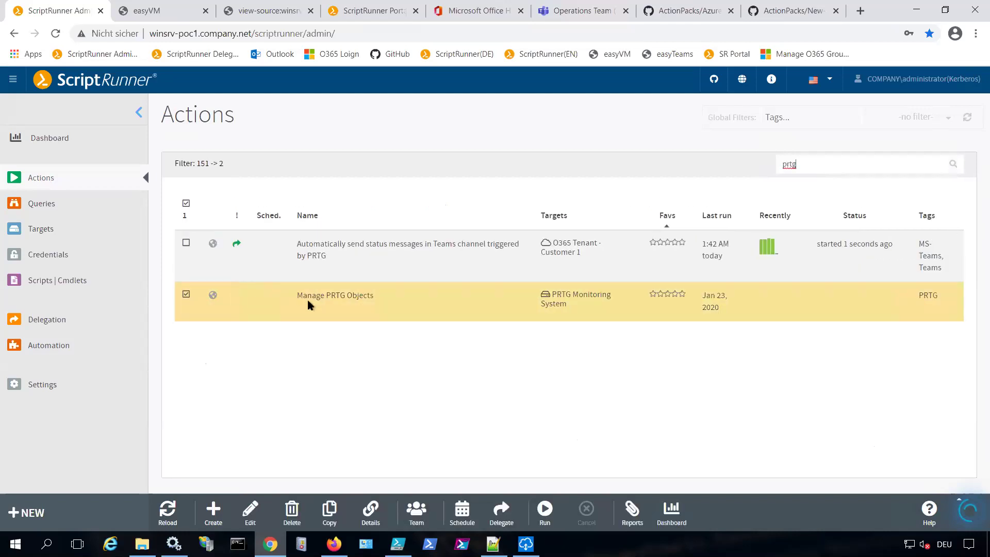
click(545, 516)
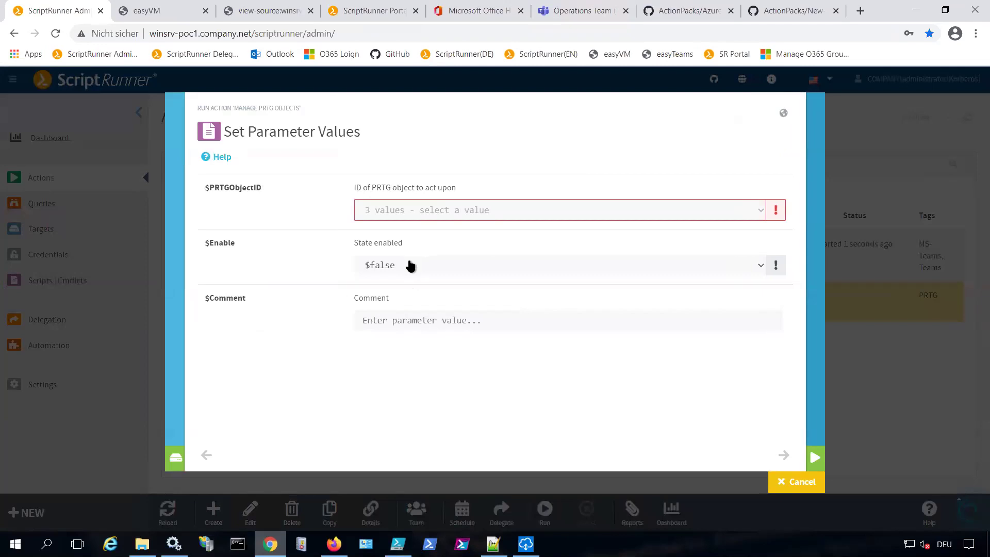
click(448, 219)
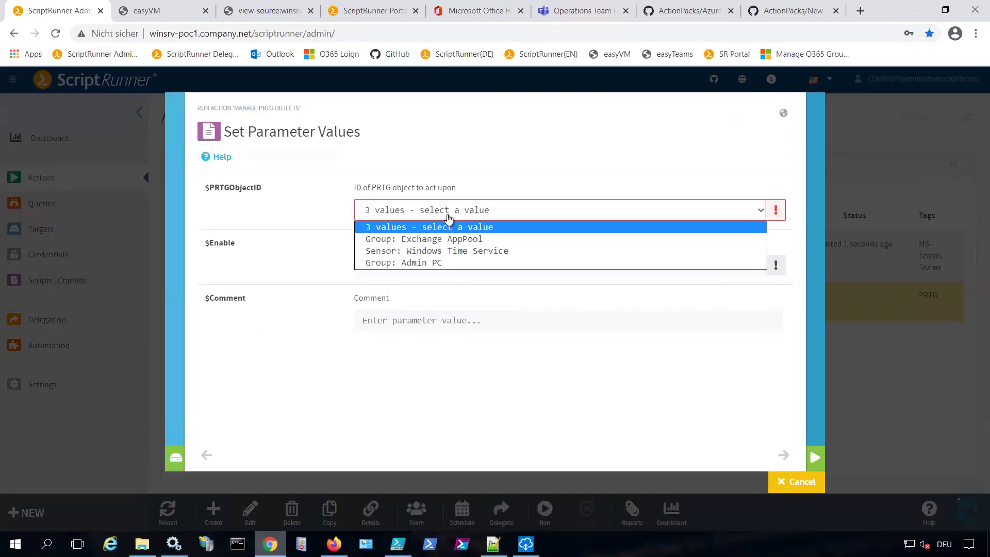
click(322, 214)
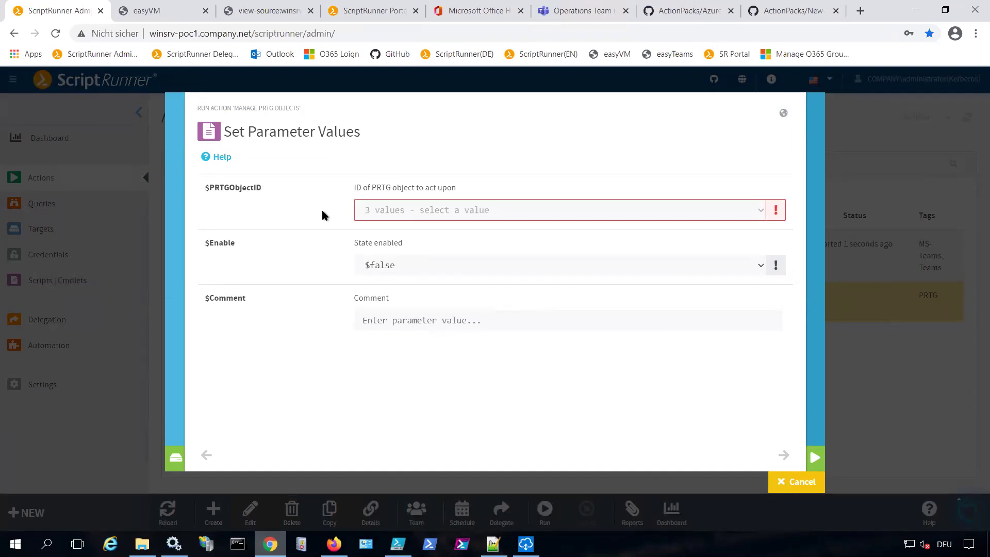
click(798, 482)
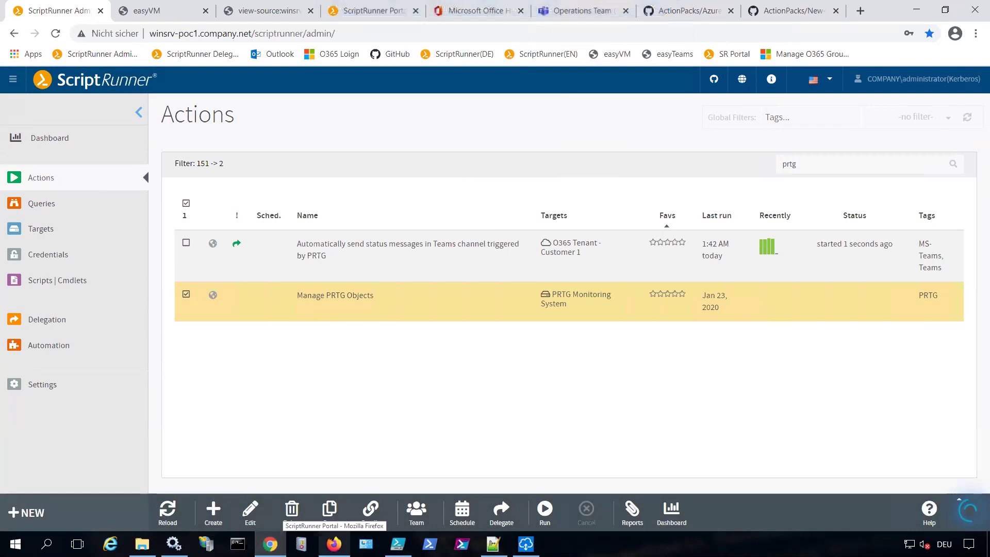
Return to the portal in Chrome and display the Statistics page with its efficiency gain figures
key(alt+Tab)
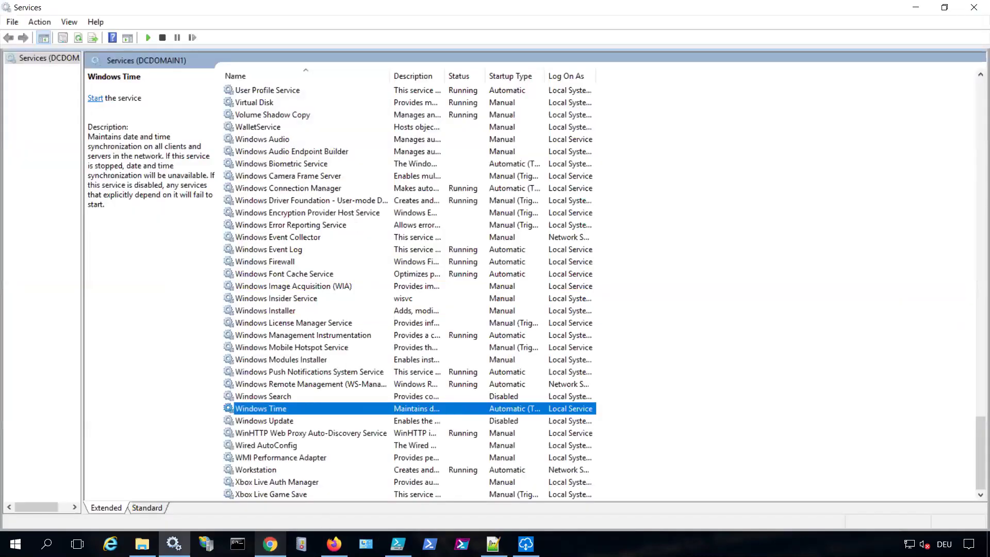
key(alt+Tab)
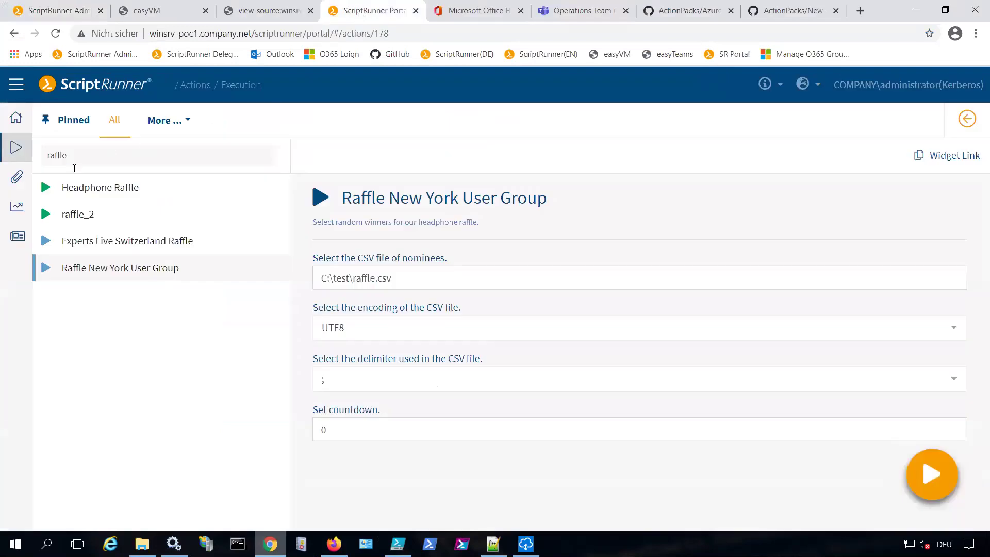
click(16, 217)
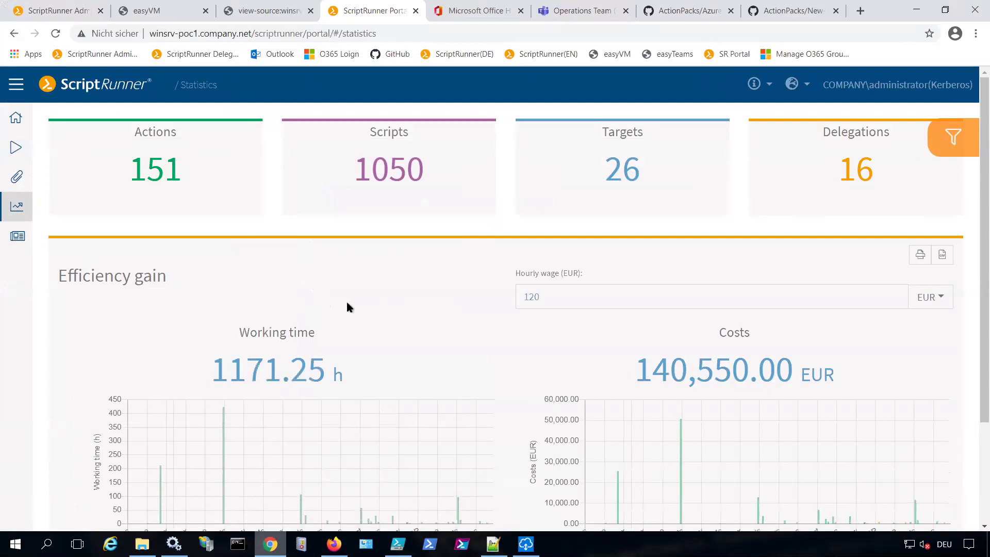
Switch the efficiency cost figures to USD
scroll(358, 315, down, 1)
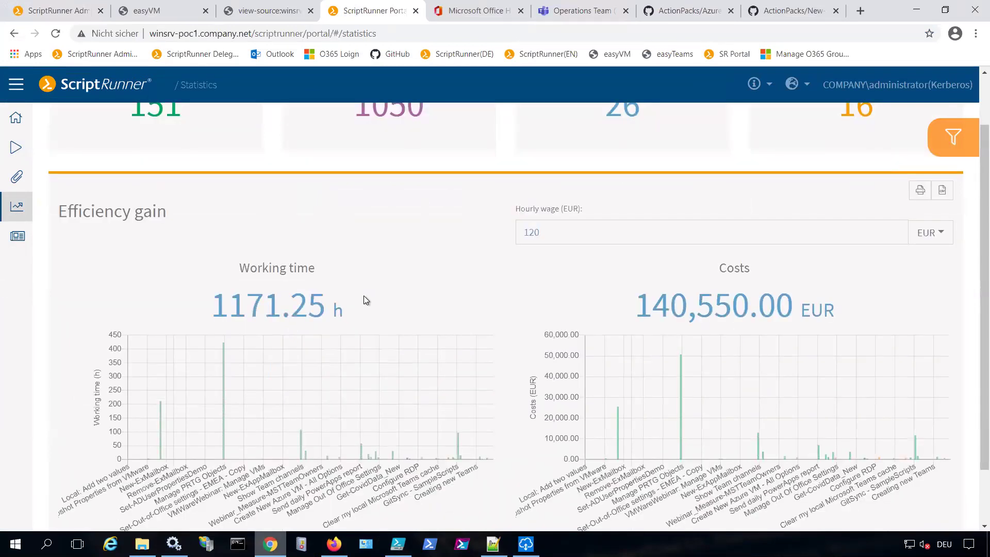
scroll(364, 300, up, 1)
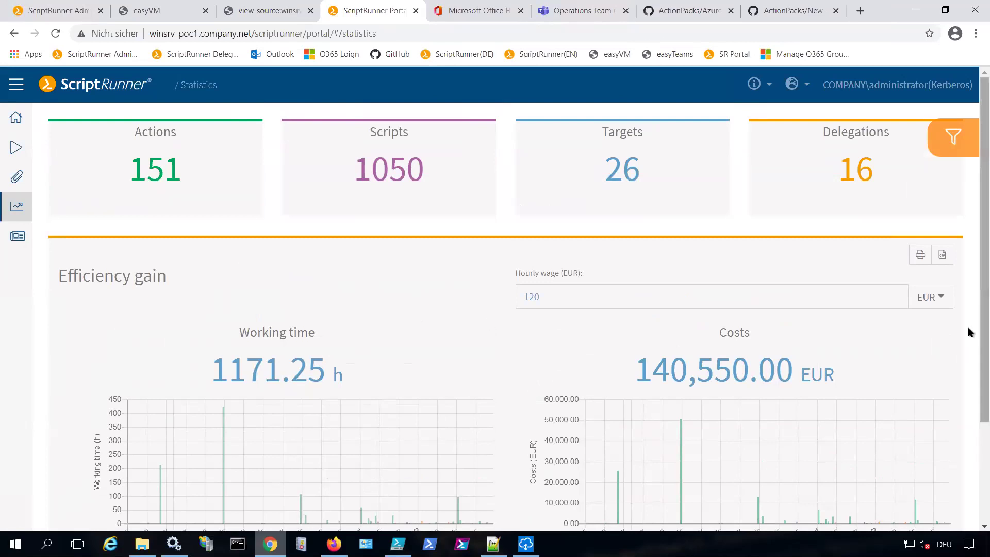
click(928, 298)
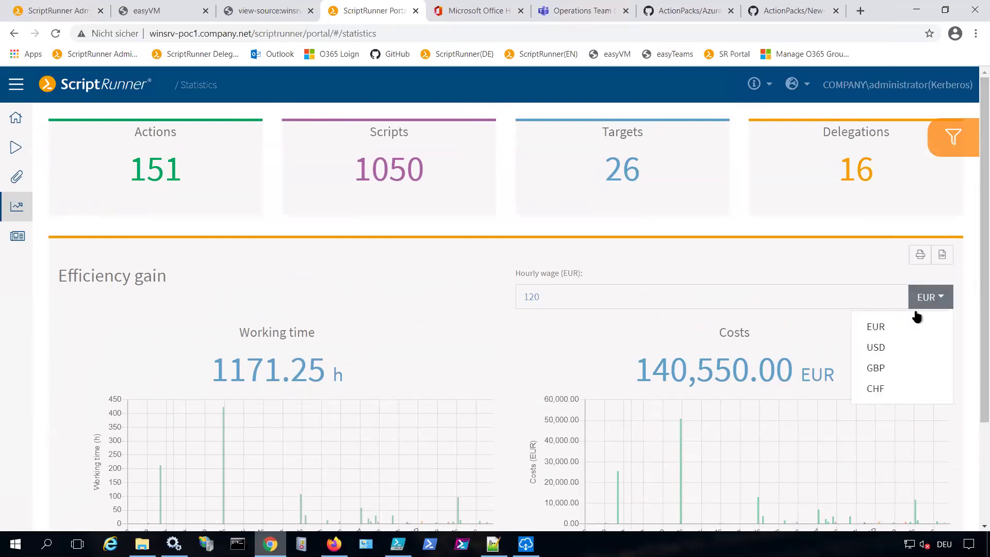
click(876, 347)
Export the statistics data as a CSV file (my_data.csv)
click(942, 258)
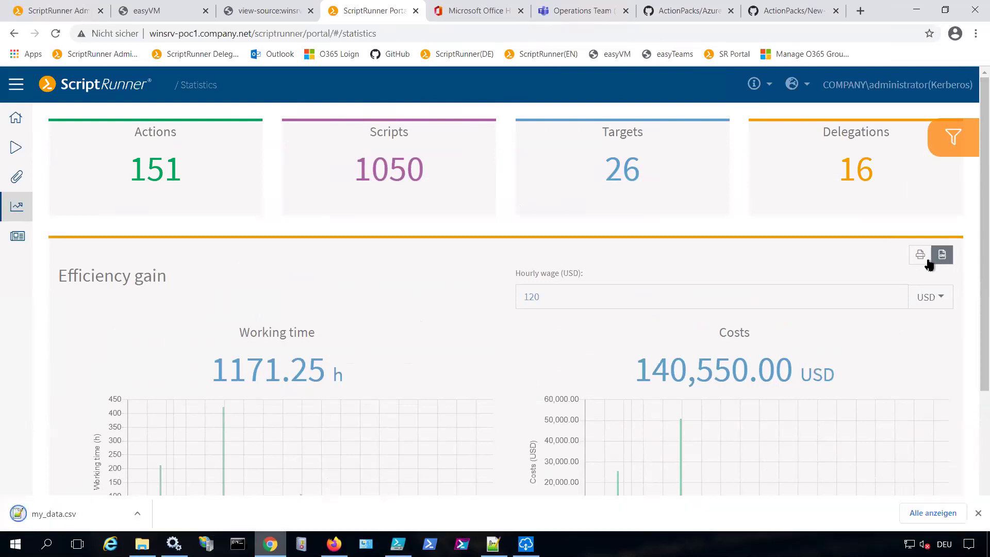
scroll(404, 321, down, 3)
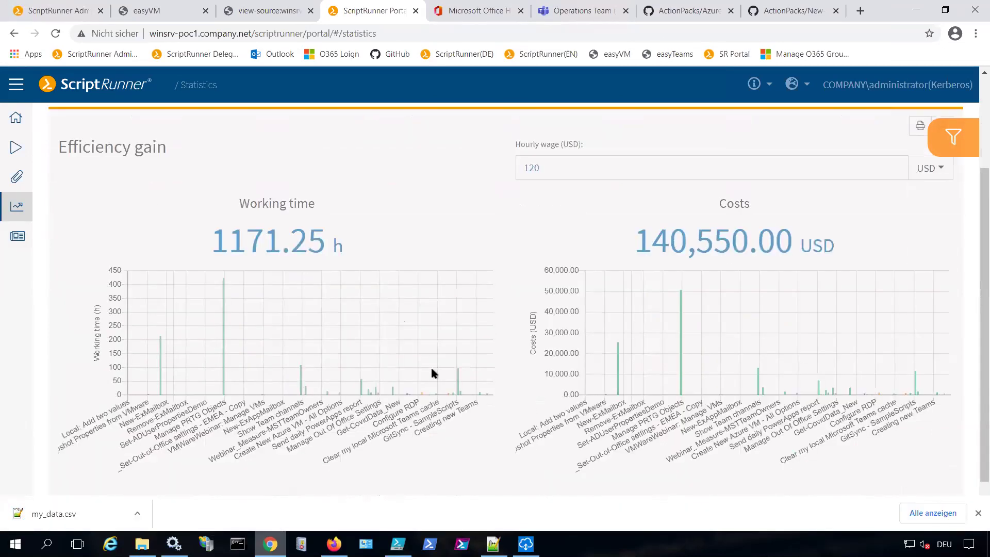
click(978, 513)
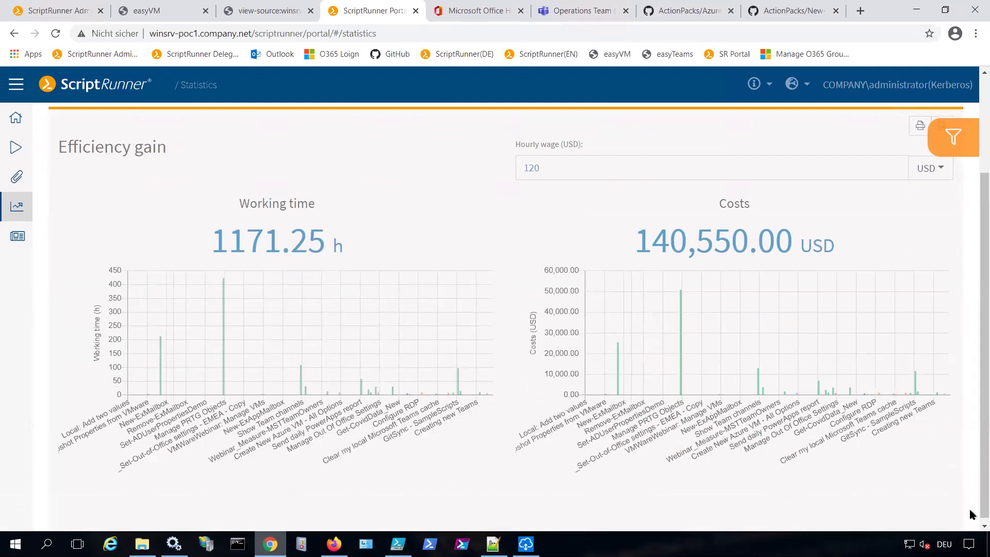
Change GitSync - Prod brunch's manual effort from 10 to 30 minutes
click(680, 363)
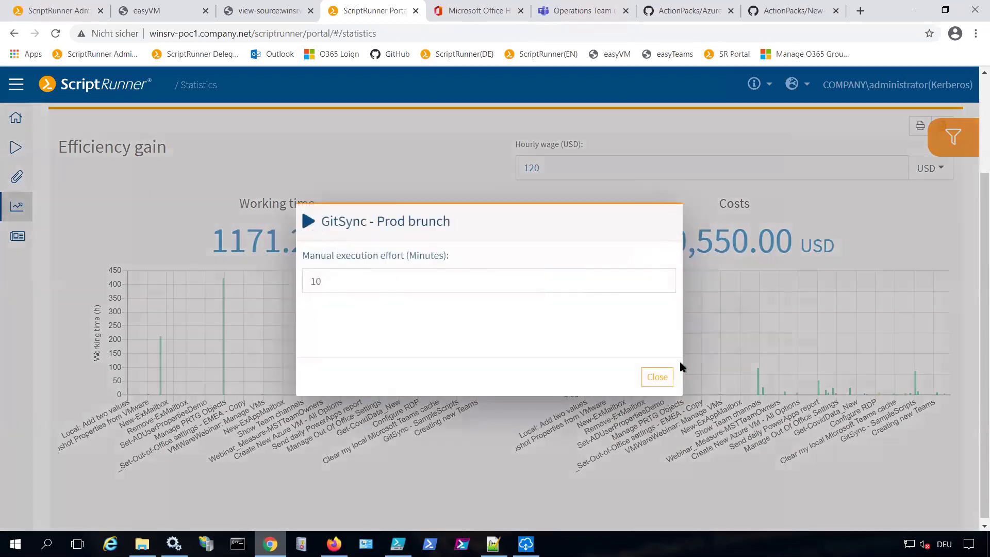
drag(324, 281, 284, 279)
text(30)
click(656, 381)
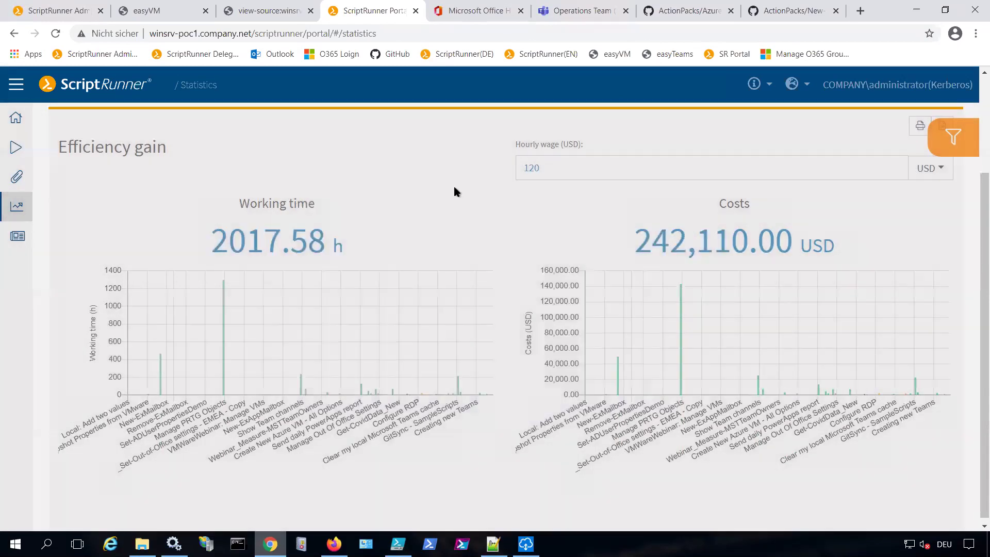